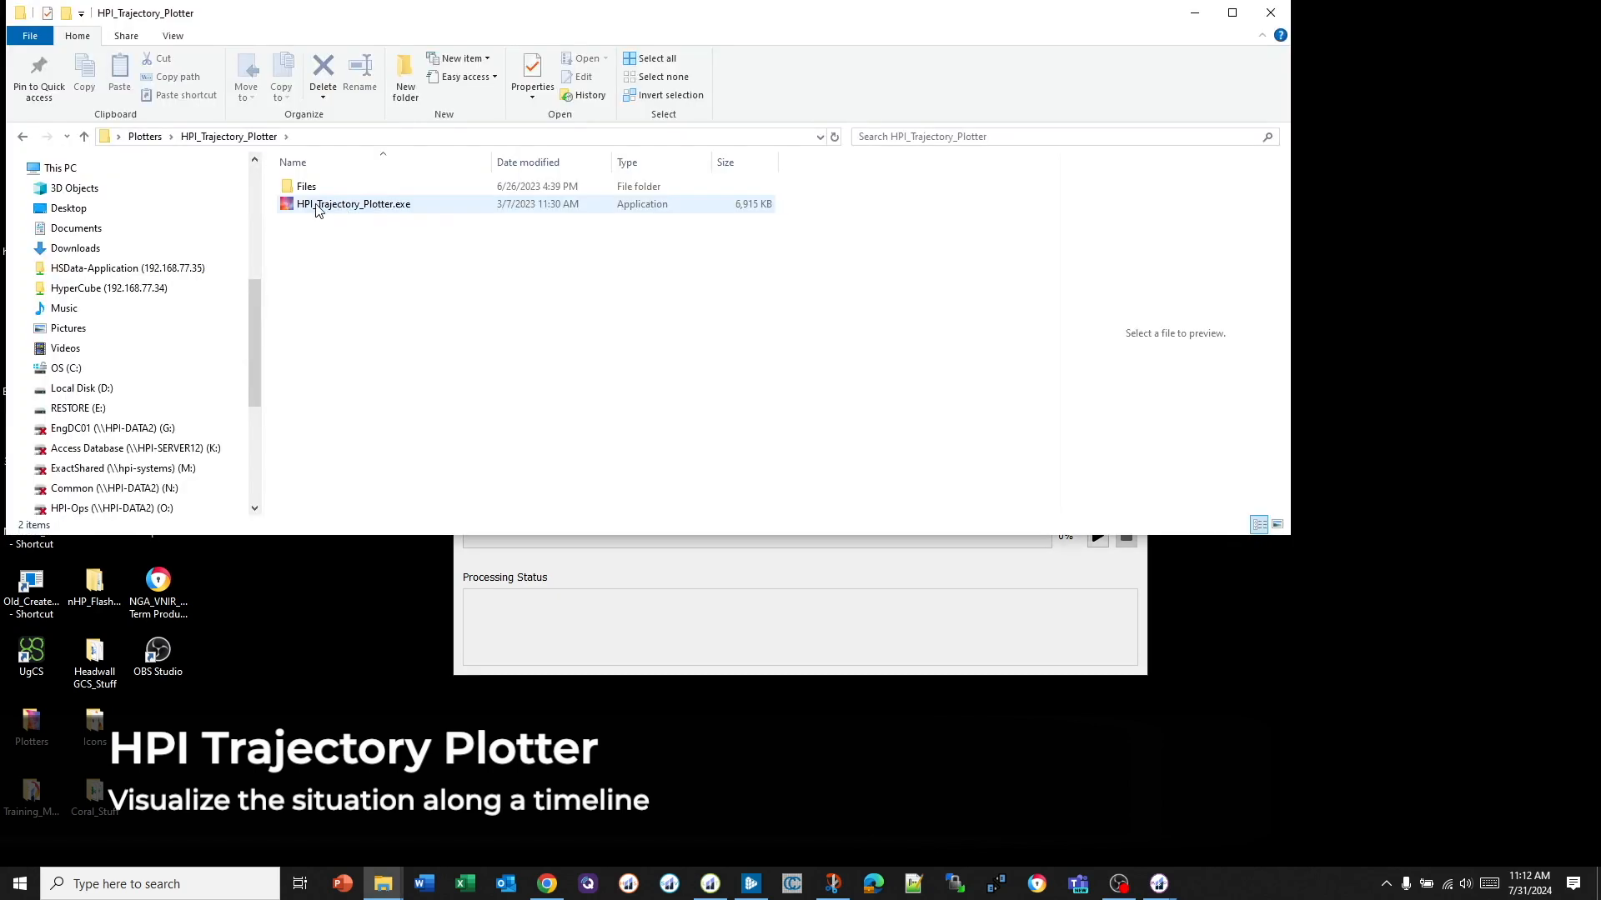
- Launch HPI_Trajectory_Plotter.exe, minimize the file window and move the LiDAR Tools window lower on the desktop
left_click(316, 207)
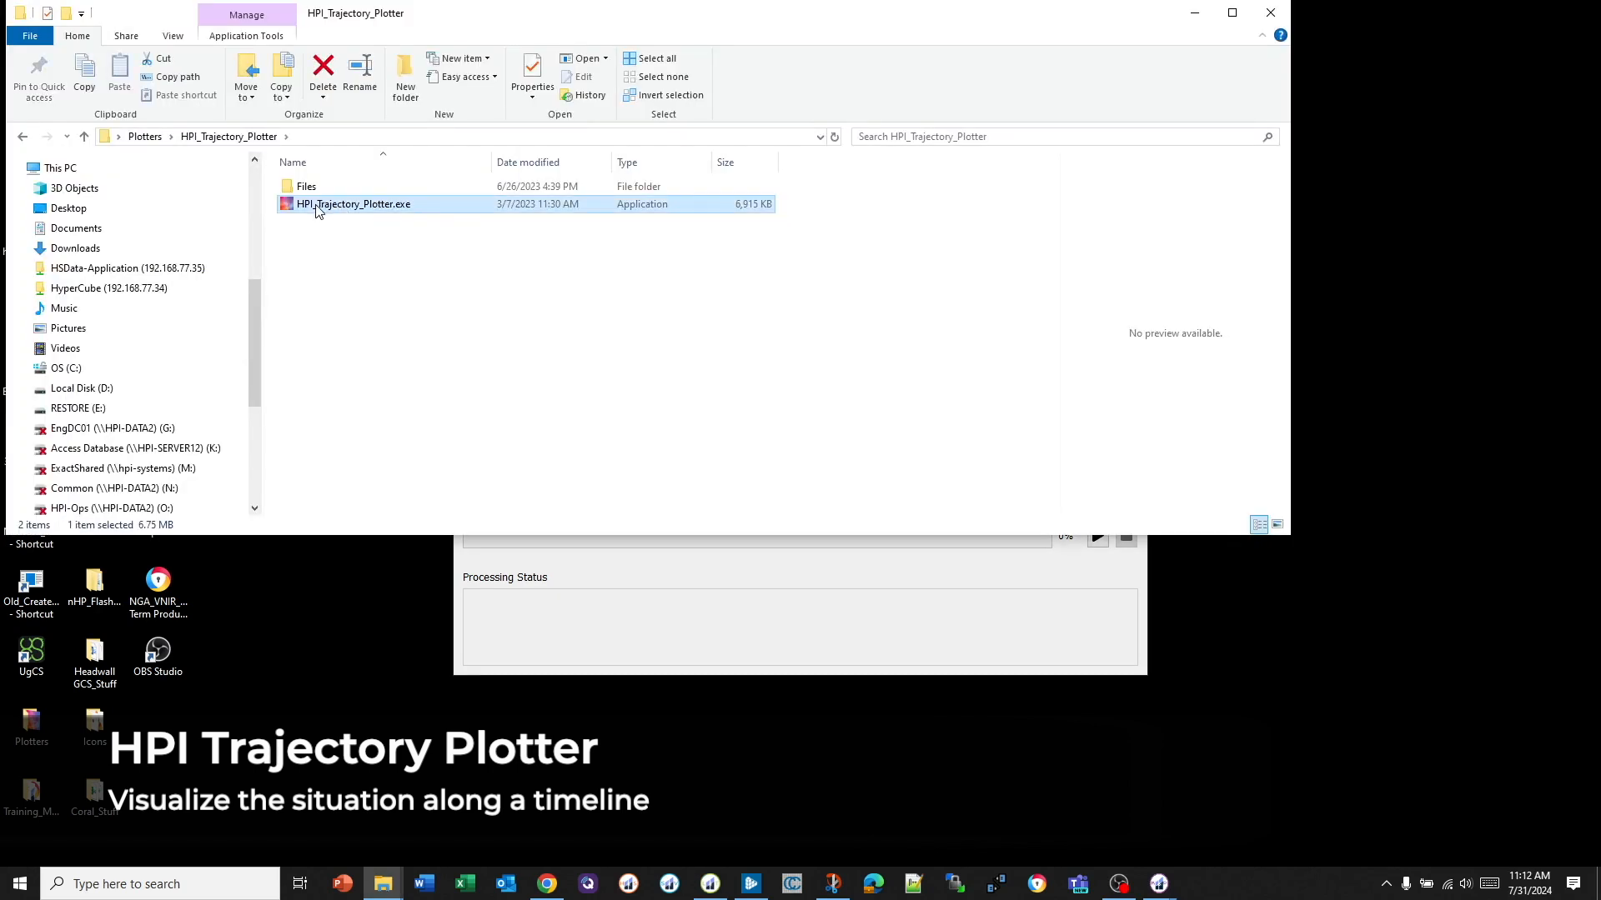
left_click(1192, 14)
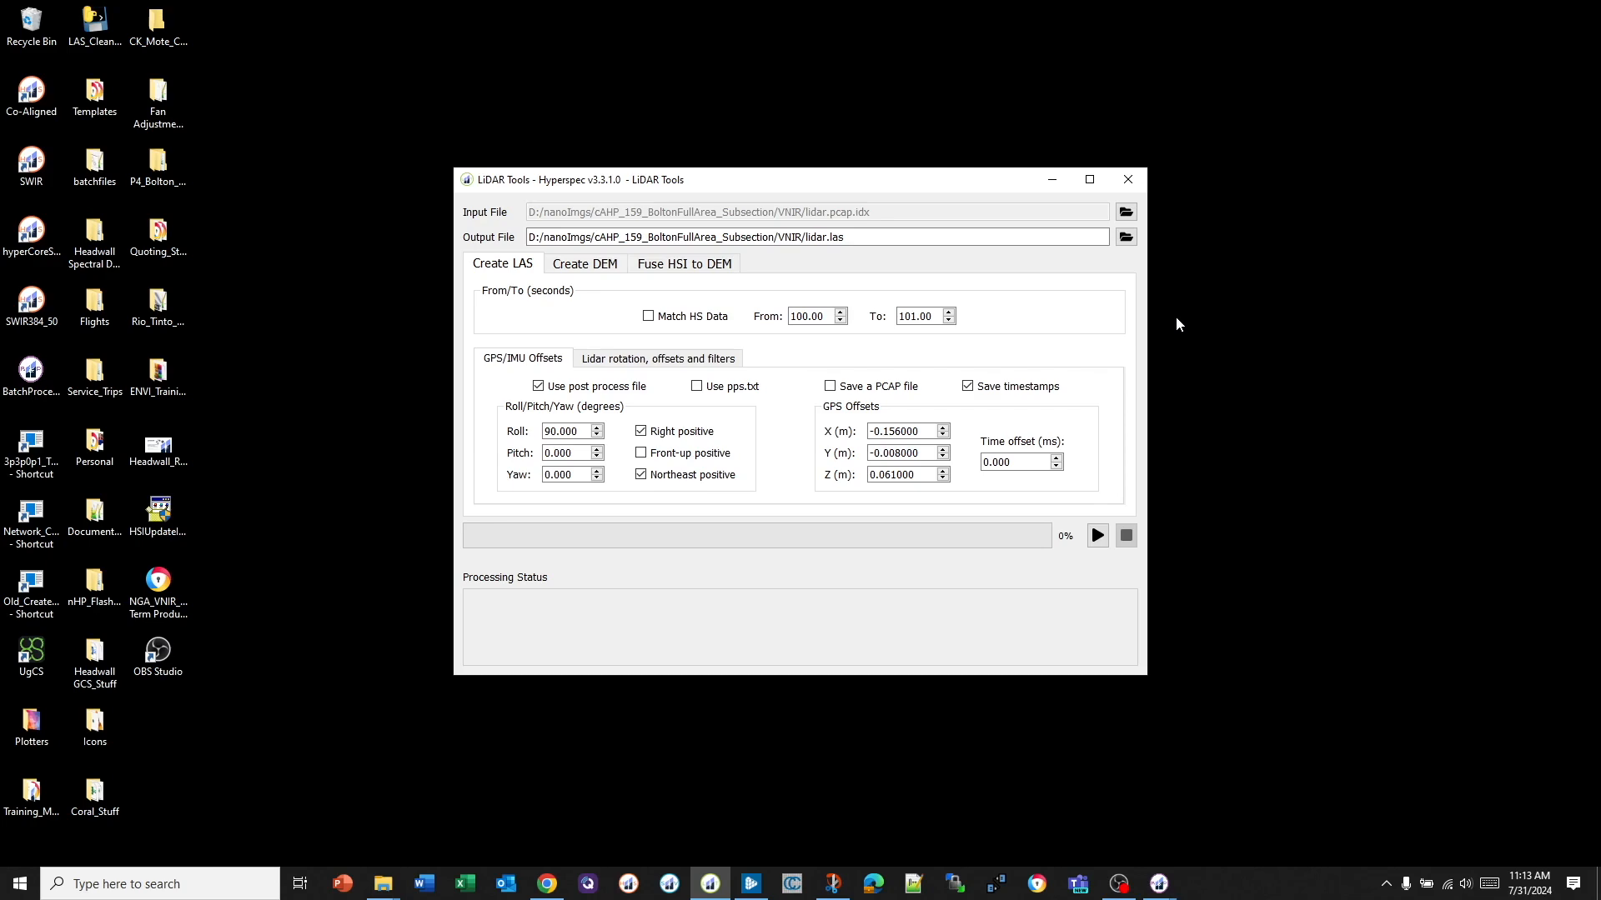
left_click_drag(703, 184, 715, 323)
left_click(605, 181)
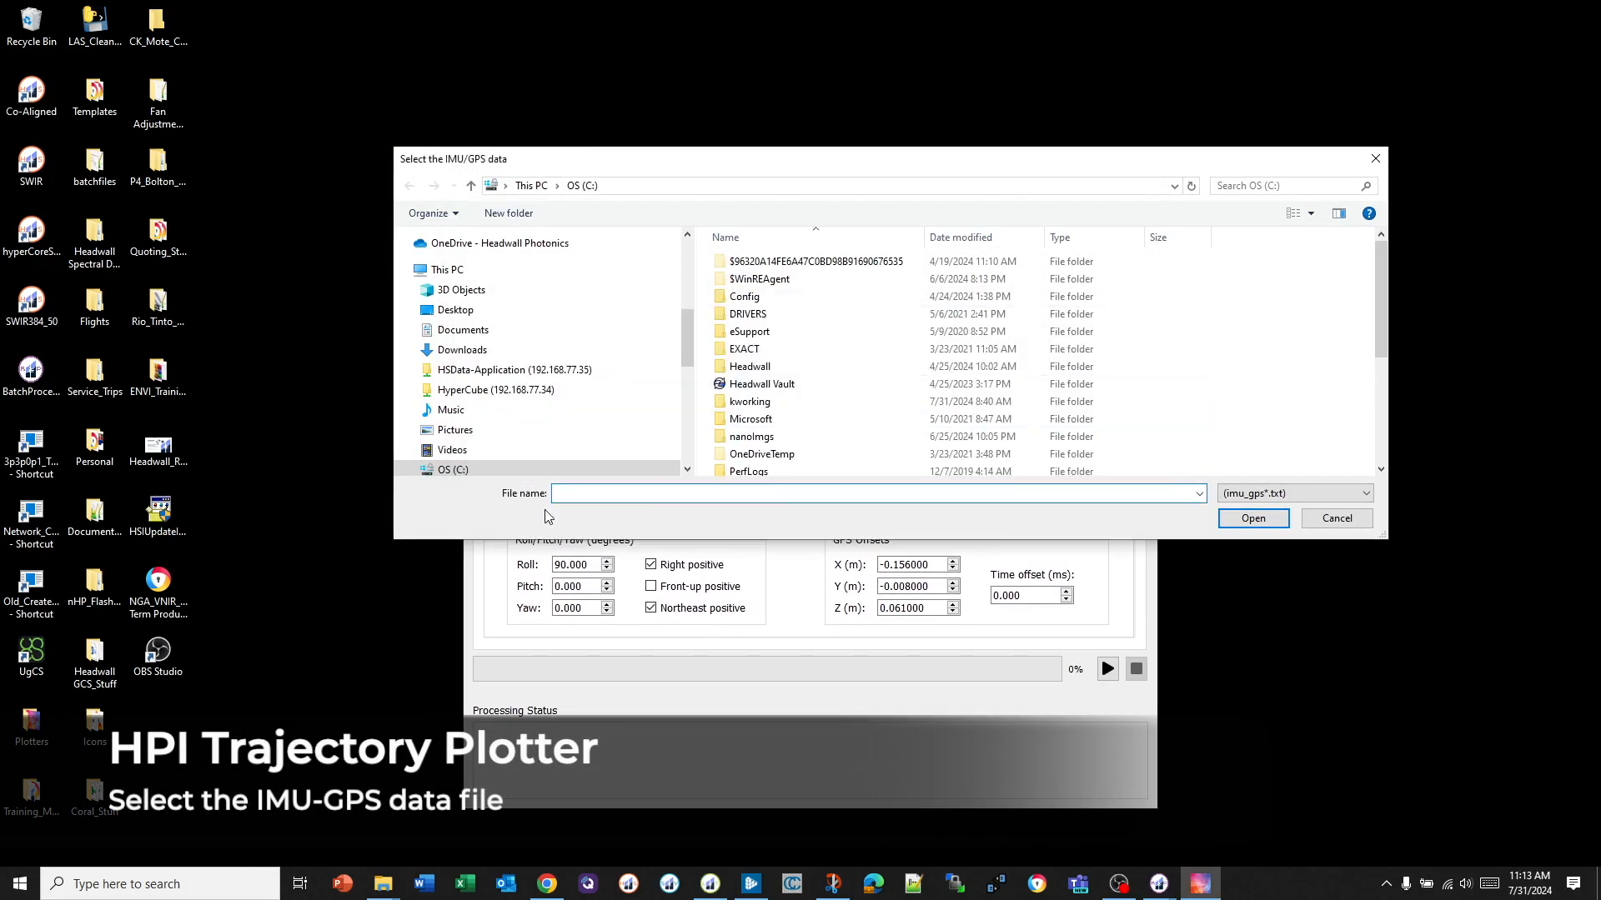
- Load imu_gps.txt from D:\nanoImgs\cAHP_159_BoltonFullArea_Subsection\VNIR as the IMU/GPS data
scroll(517, 417, "down", 1)
left_click(469, 436)
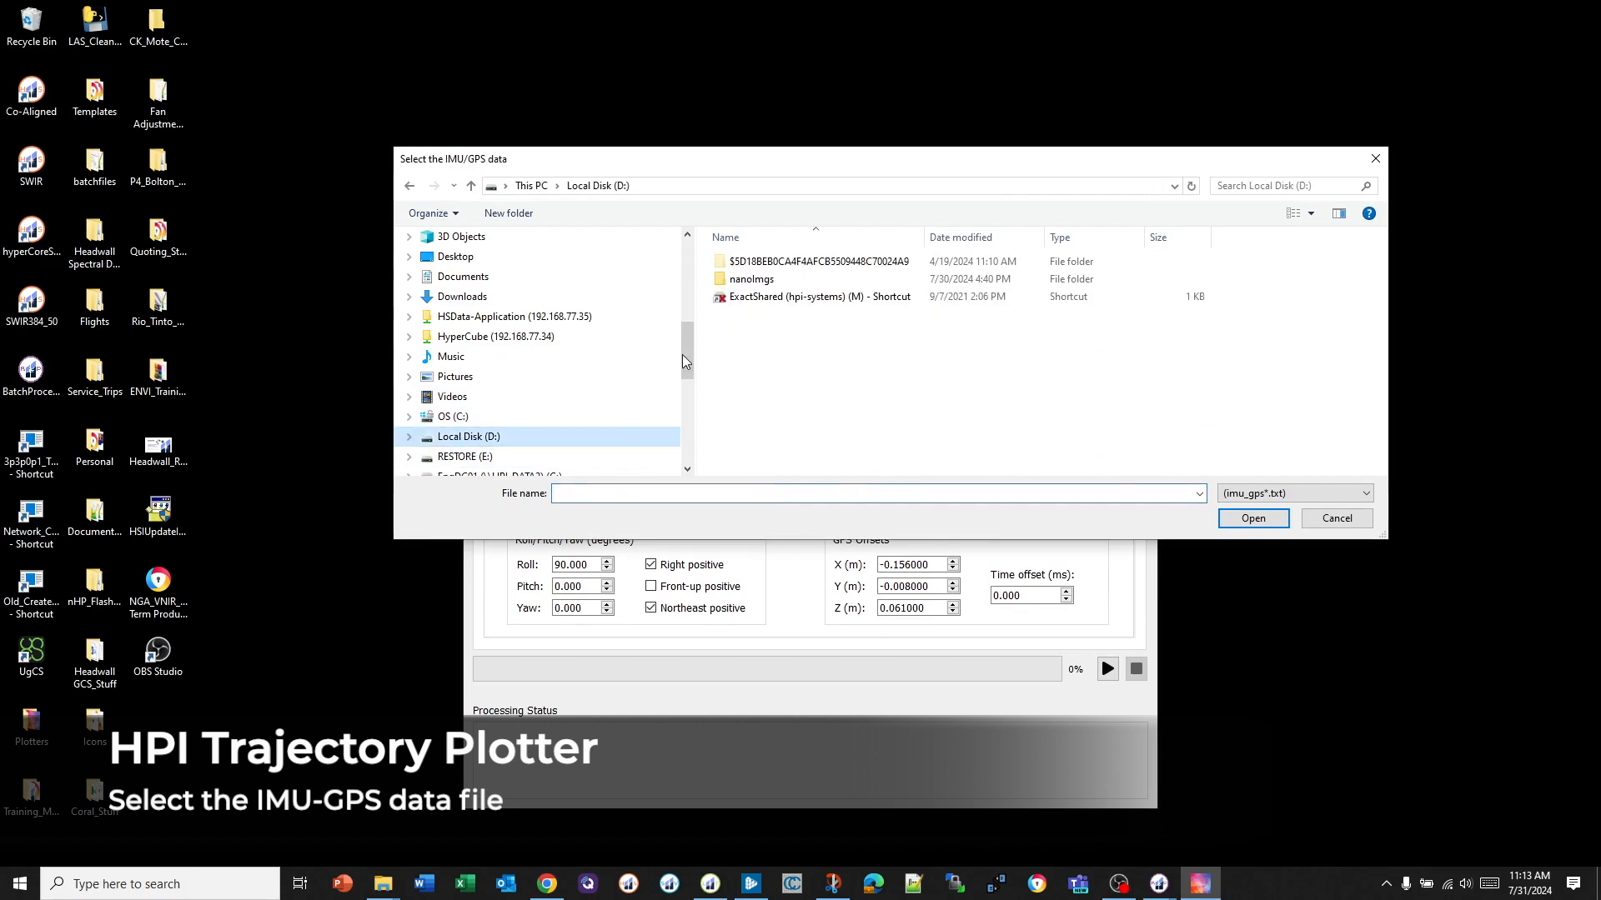
double_click(733, 284)
double_click(772, 262)
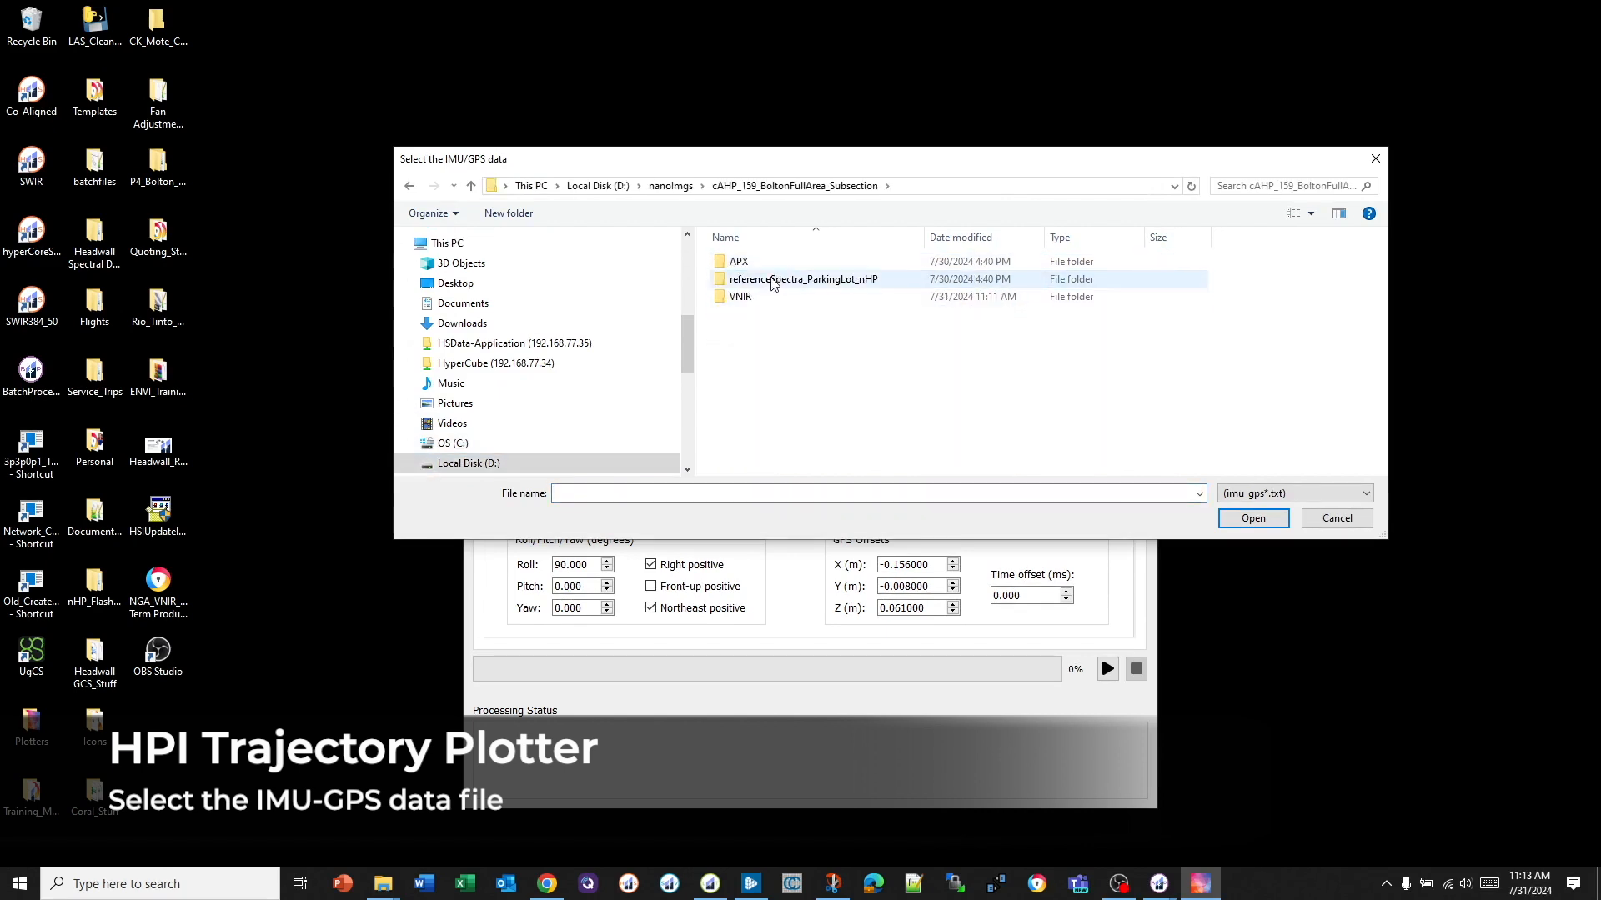
double_click(750, 296)
left_click(756, 279)
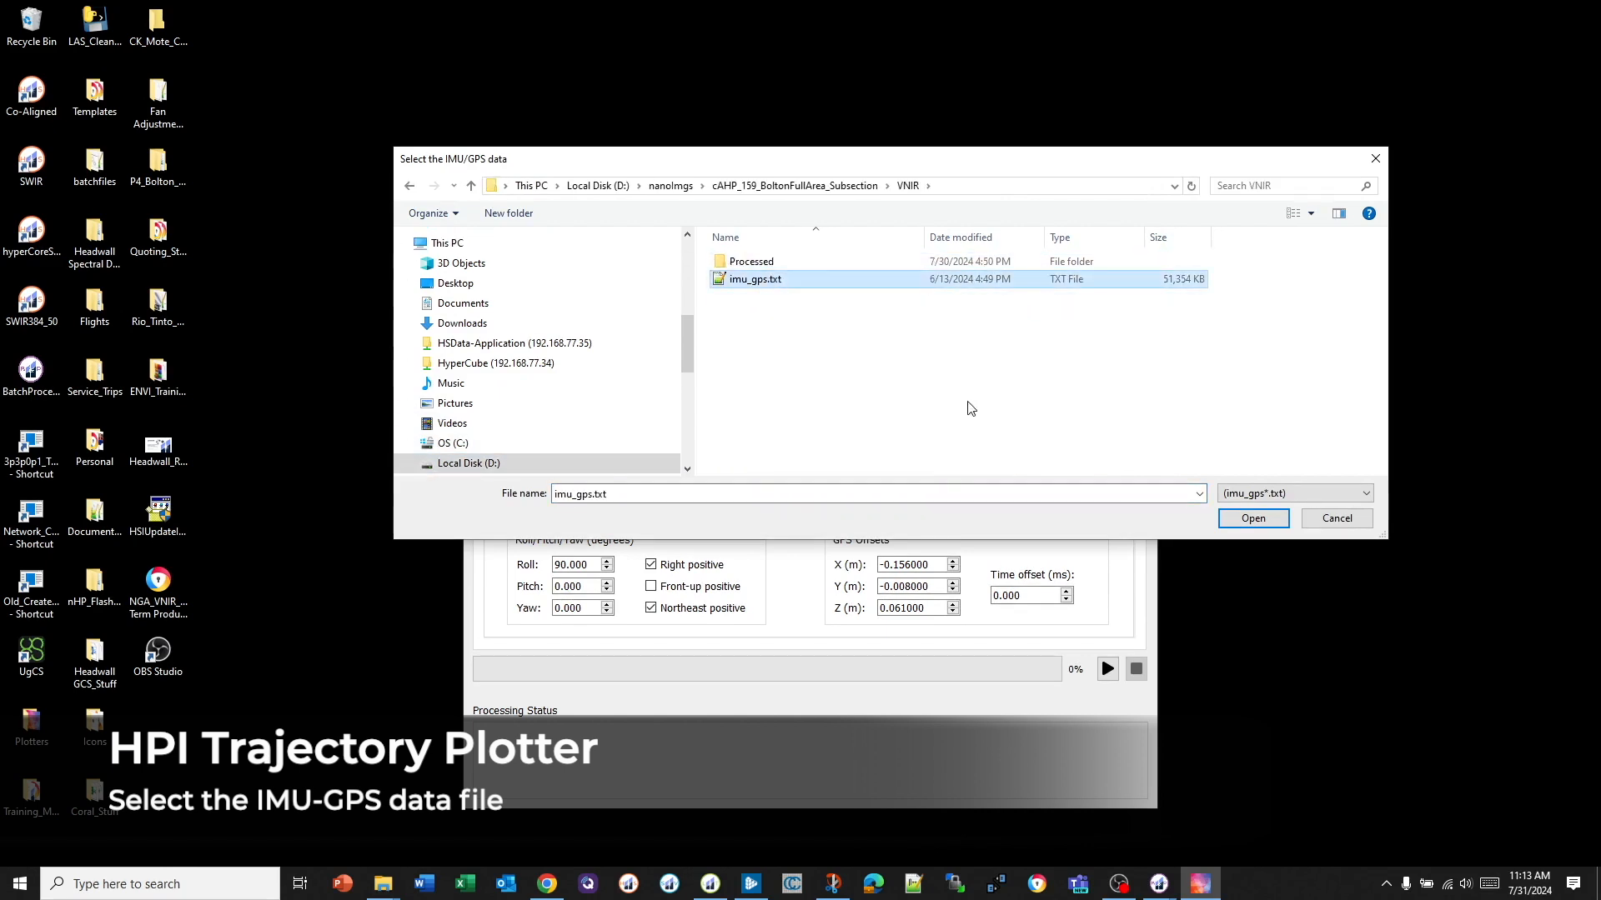
left_click(1254, 519)
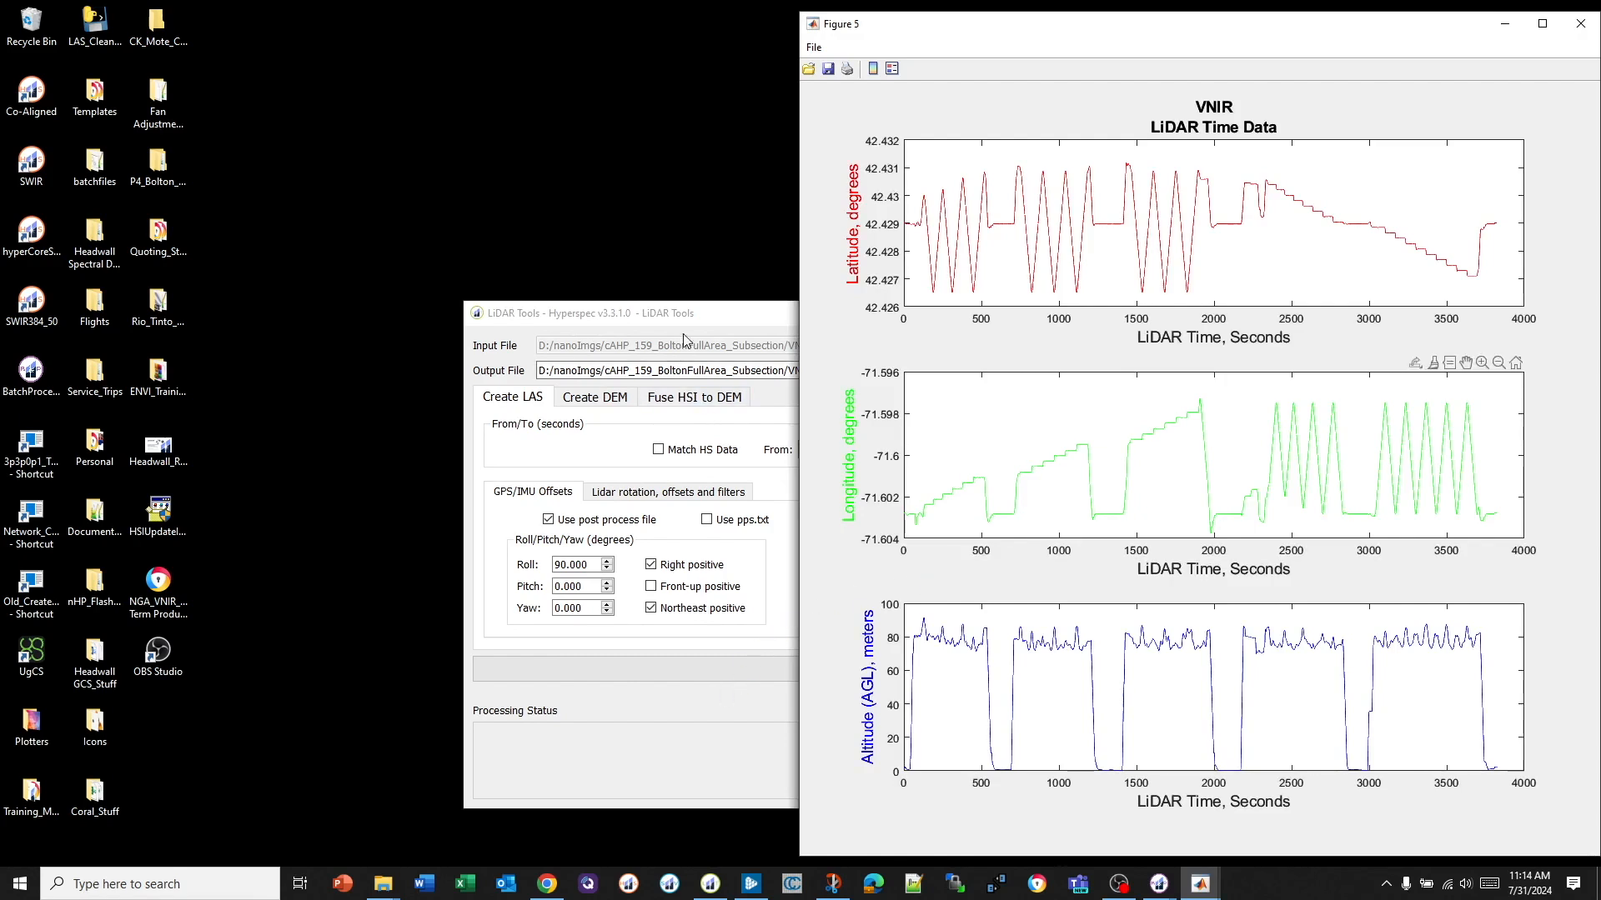
- Minimize LiDAR Tools, examine the latitude, longitude and altitude plots over LiDAR time in Figure 5, and minimize the figure
left_click(744, 323)
left_click(1066, 313)
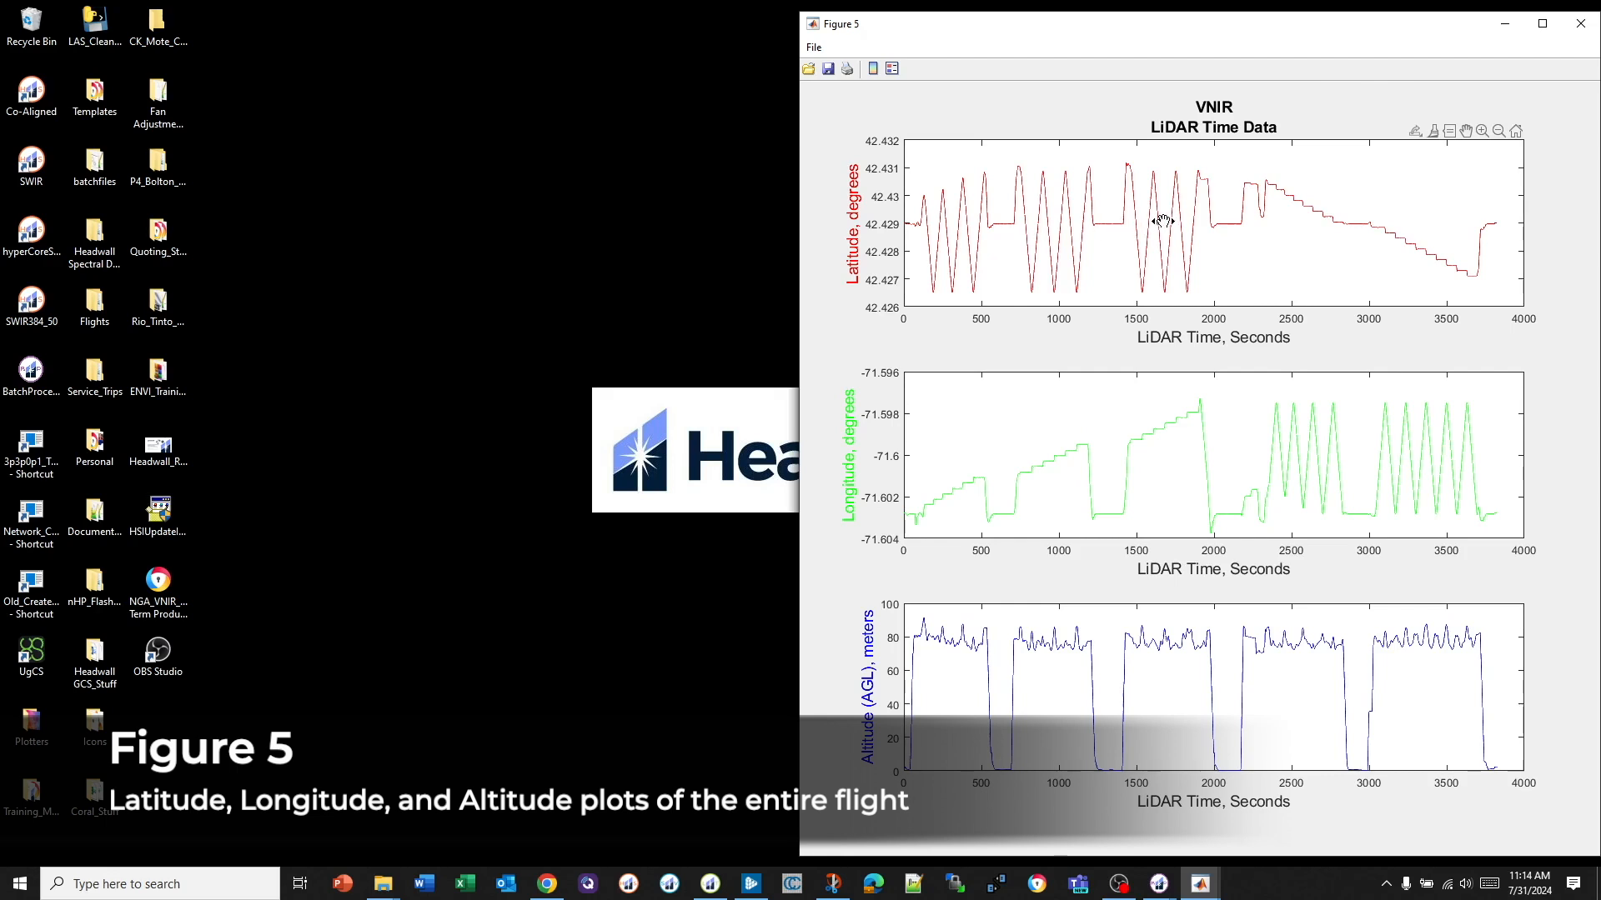
mouse_move(1158, 221)
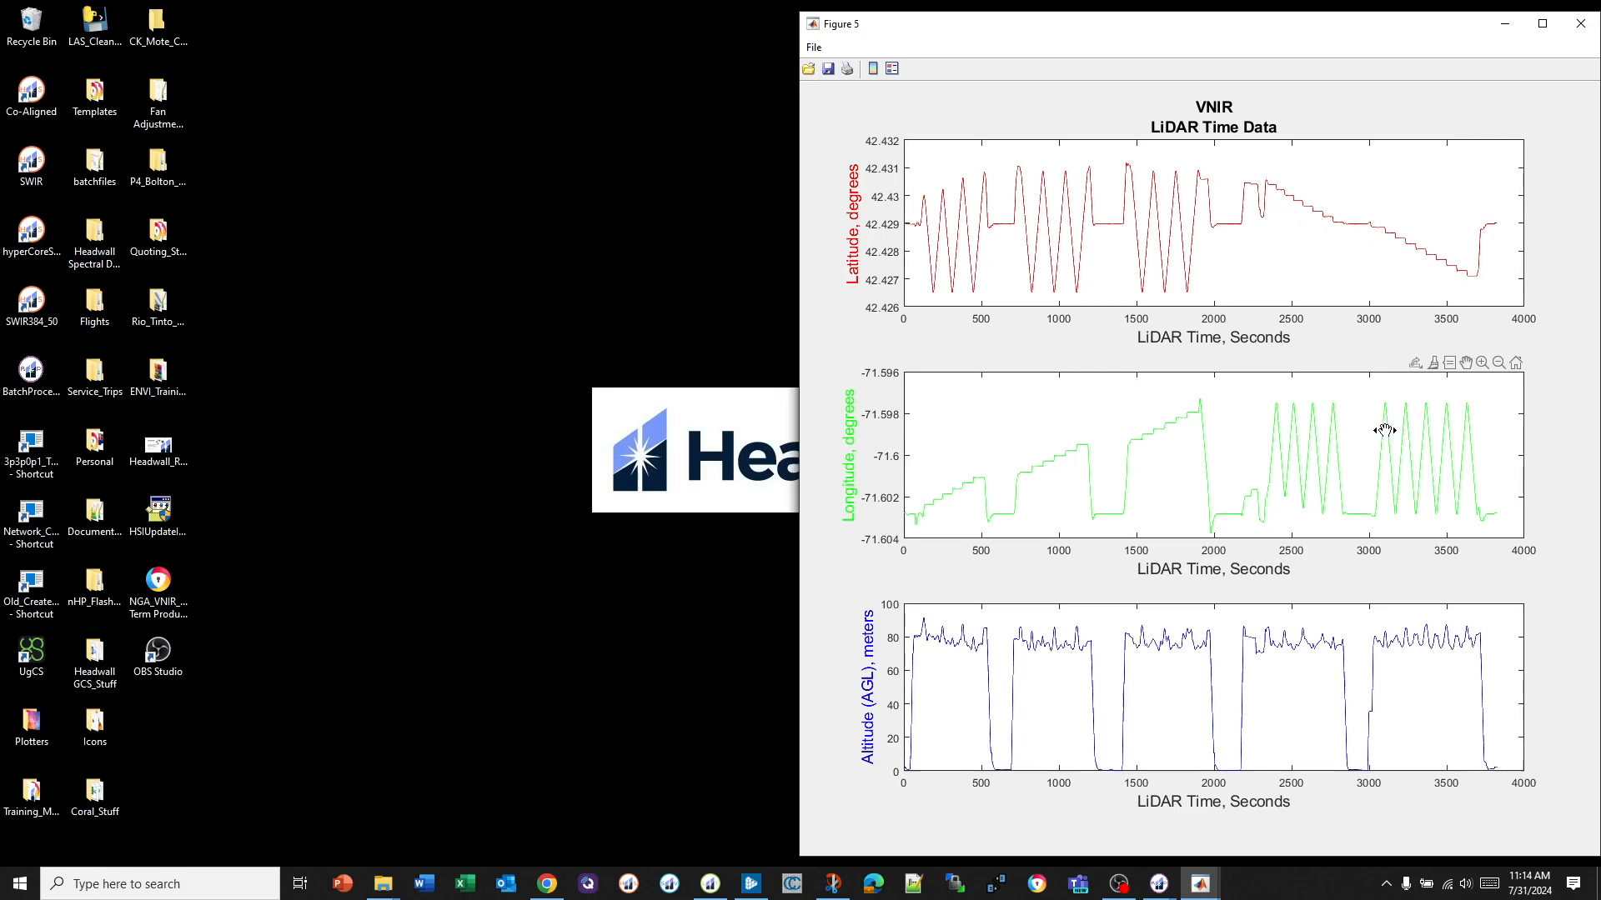
left_click(1506, 28)
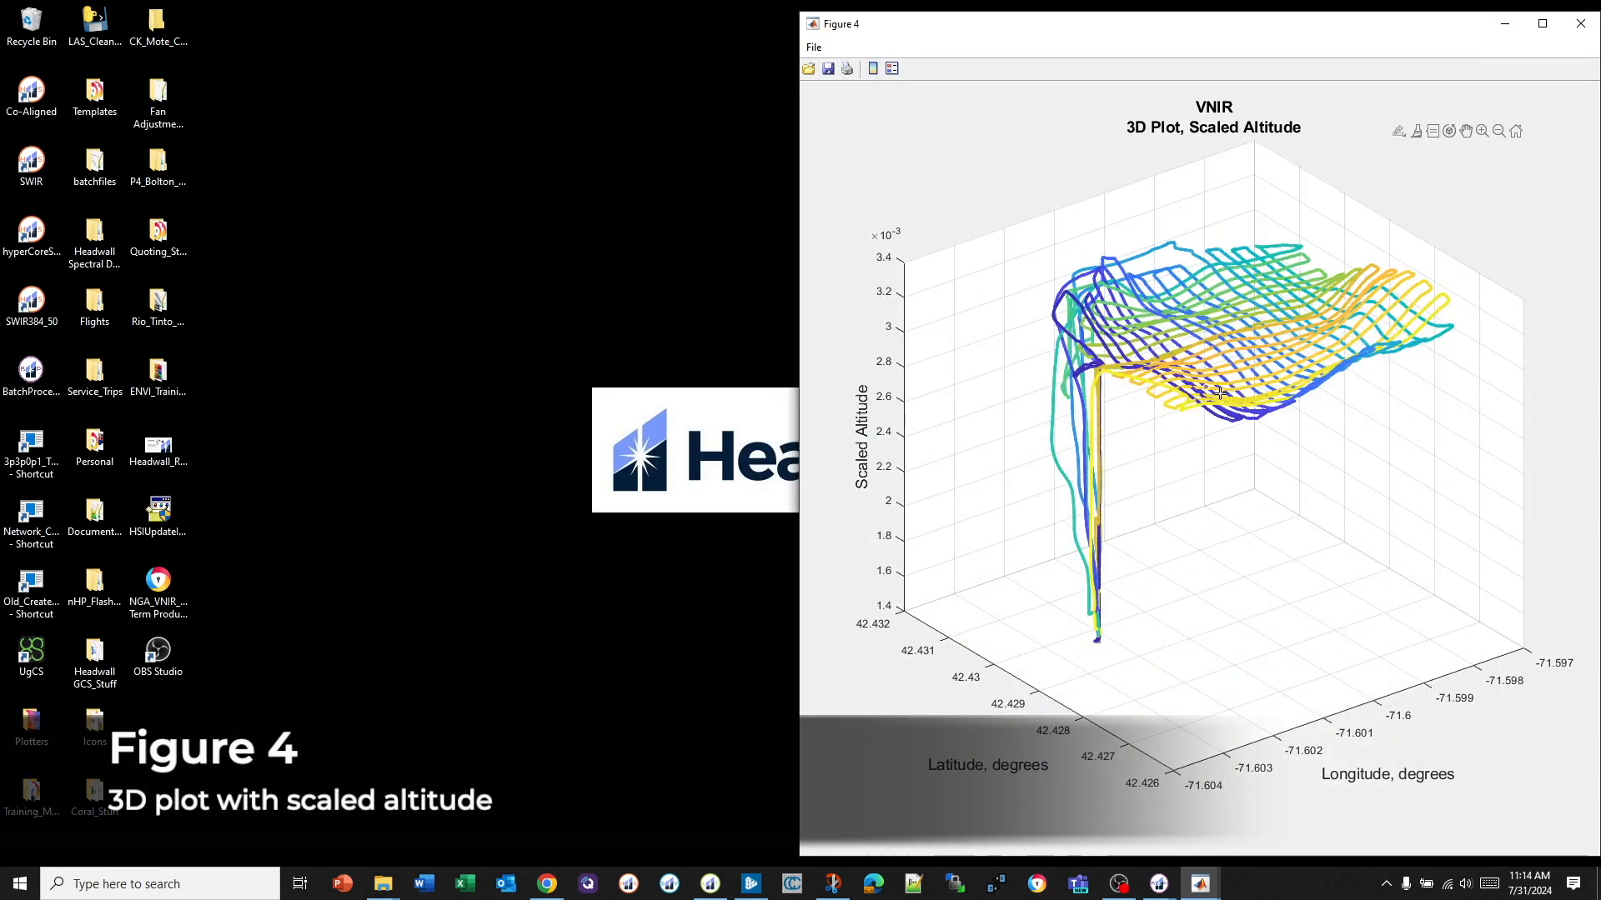
- Rotate the 3D trajectory in Figure 4 towards a top view and review Figures 4 through 1, minimizing each one
left_click_drag(1254, 479, 1245, 529)
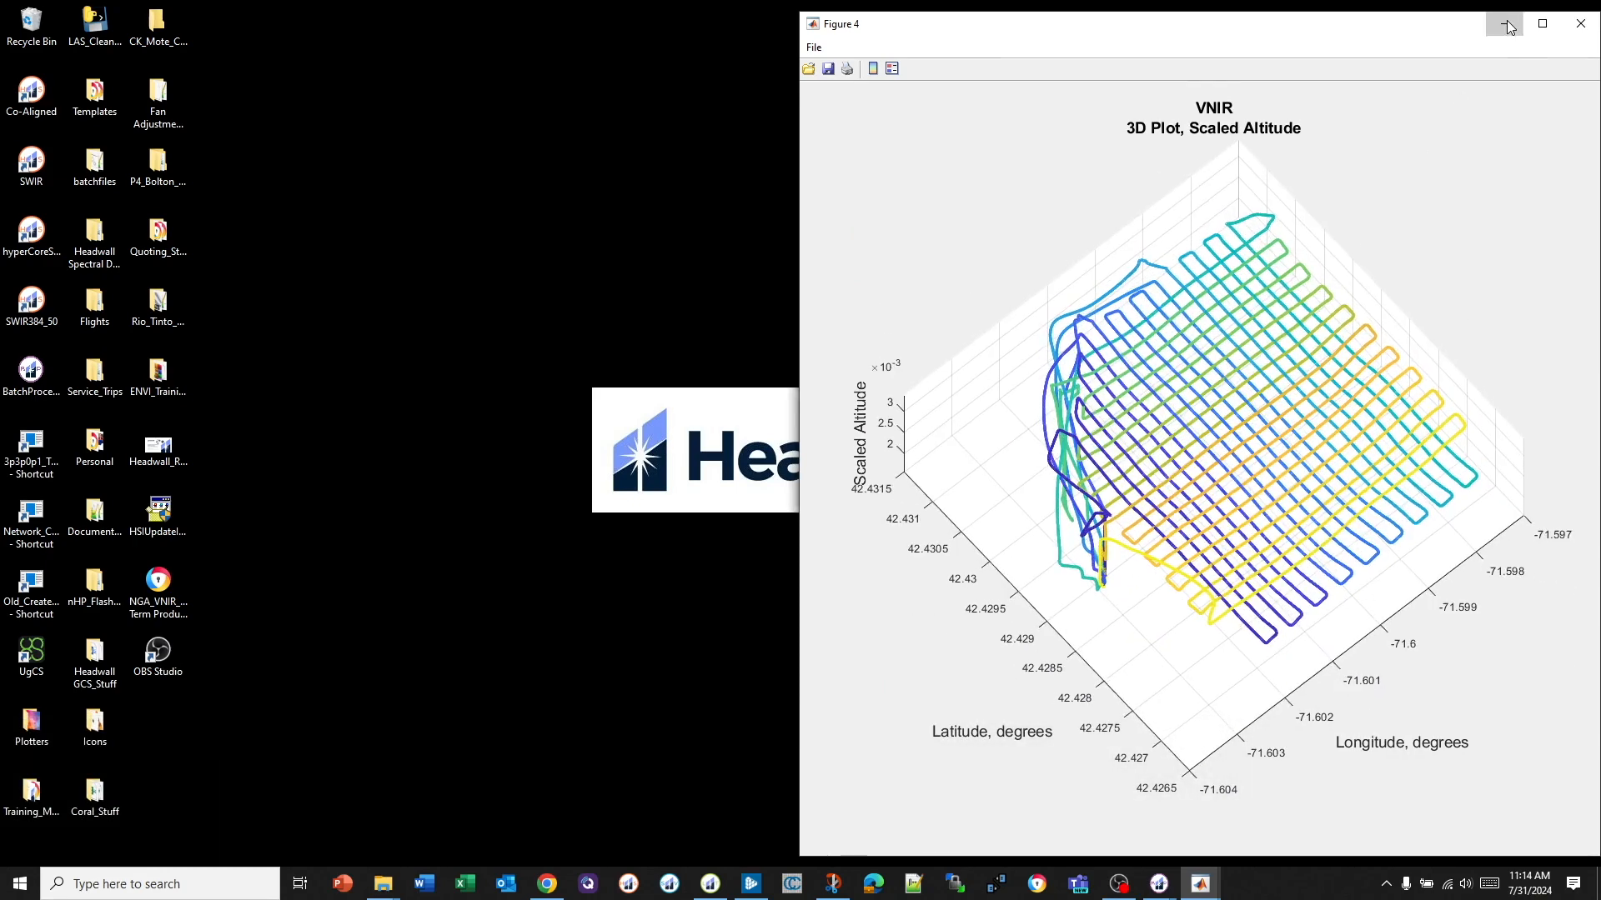
left_click(1505, 24)
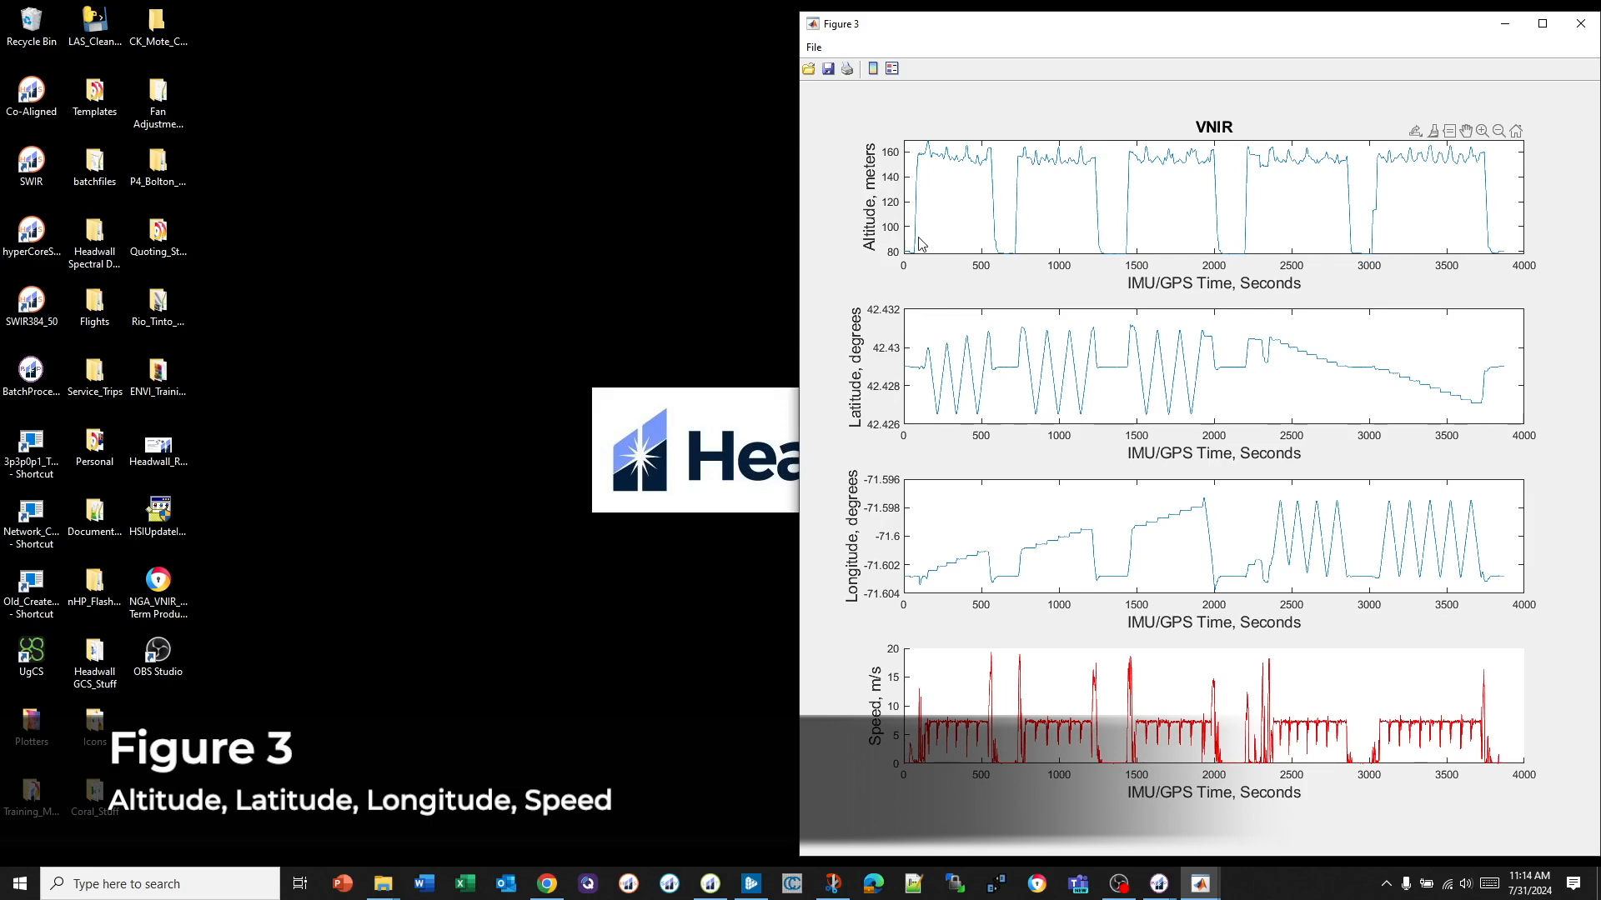
left_click(1506, 28)
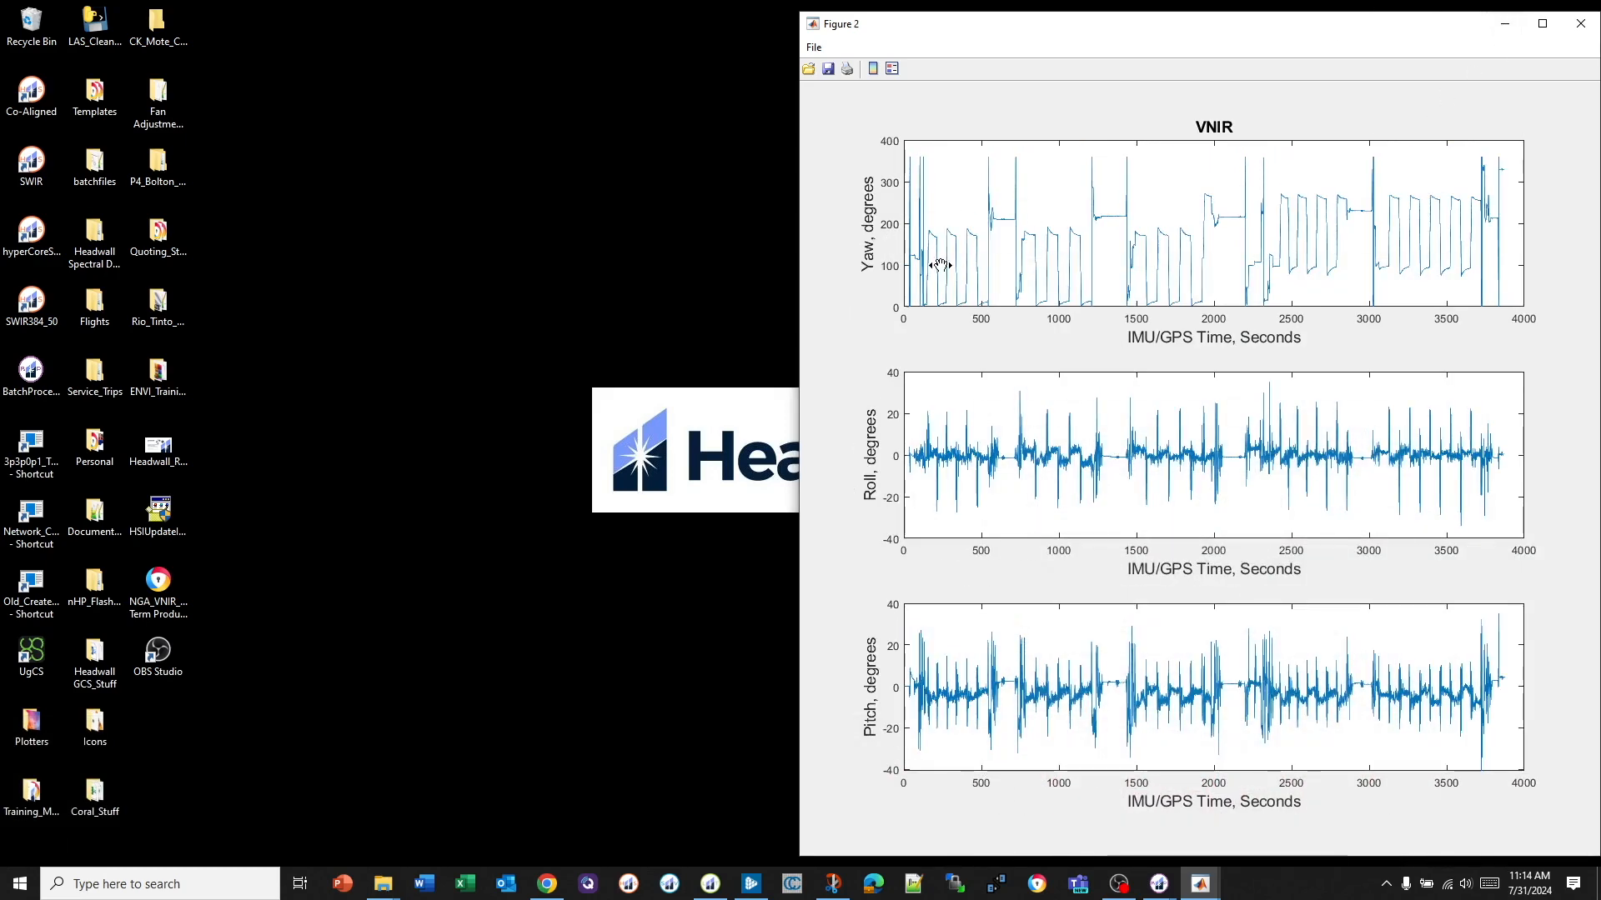
left_click(1507, 28)
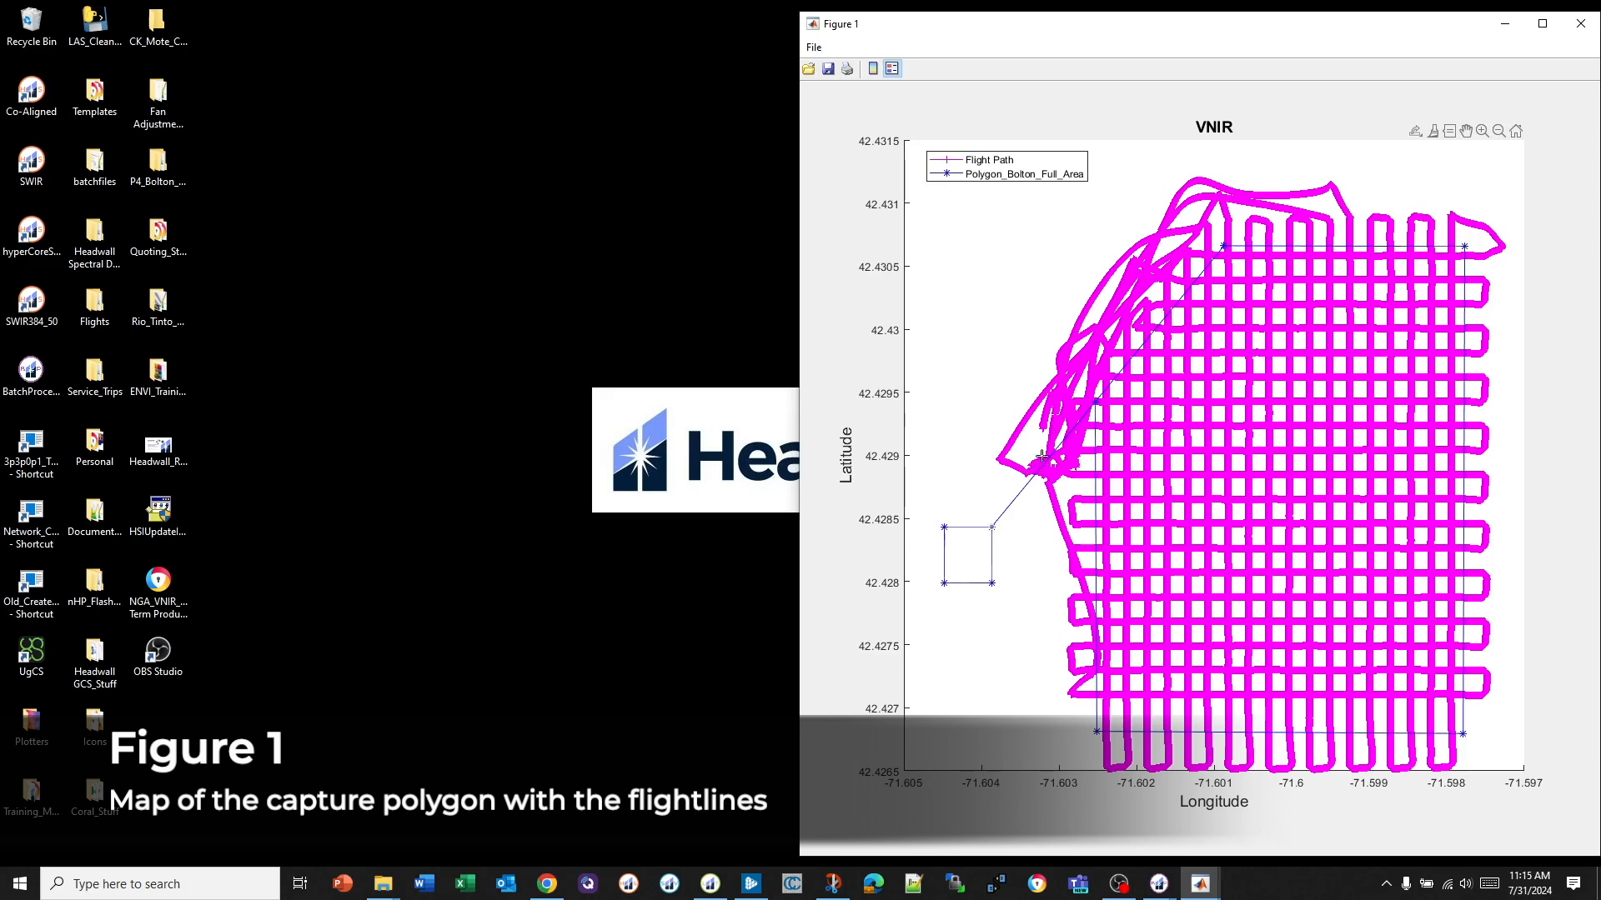
left_click(1493, 33)
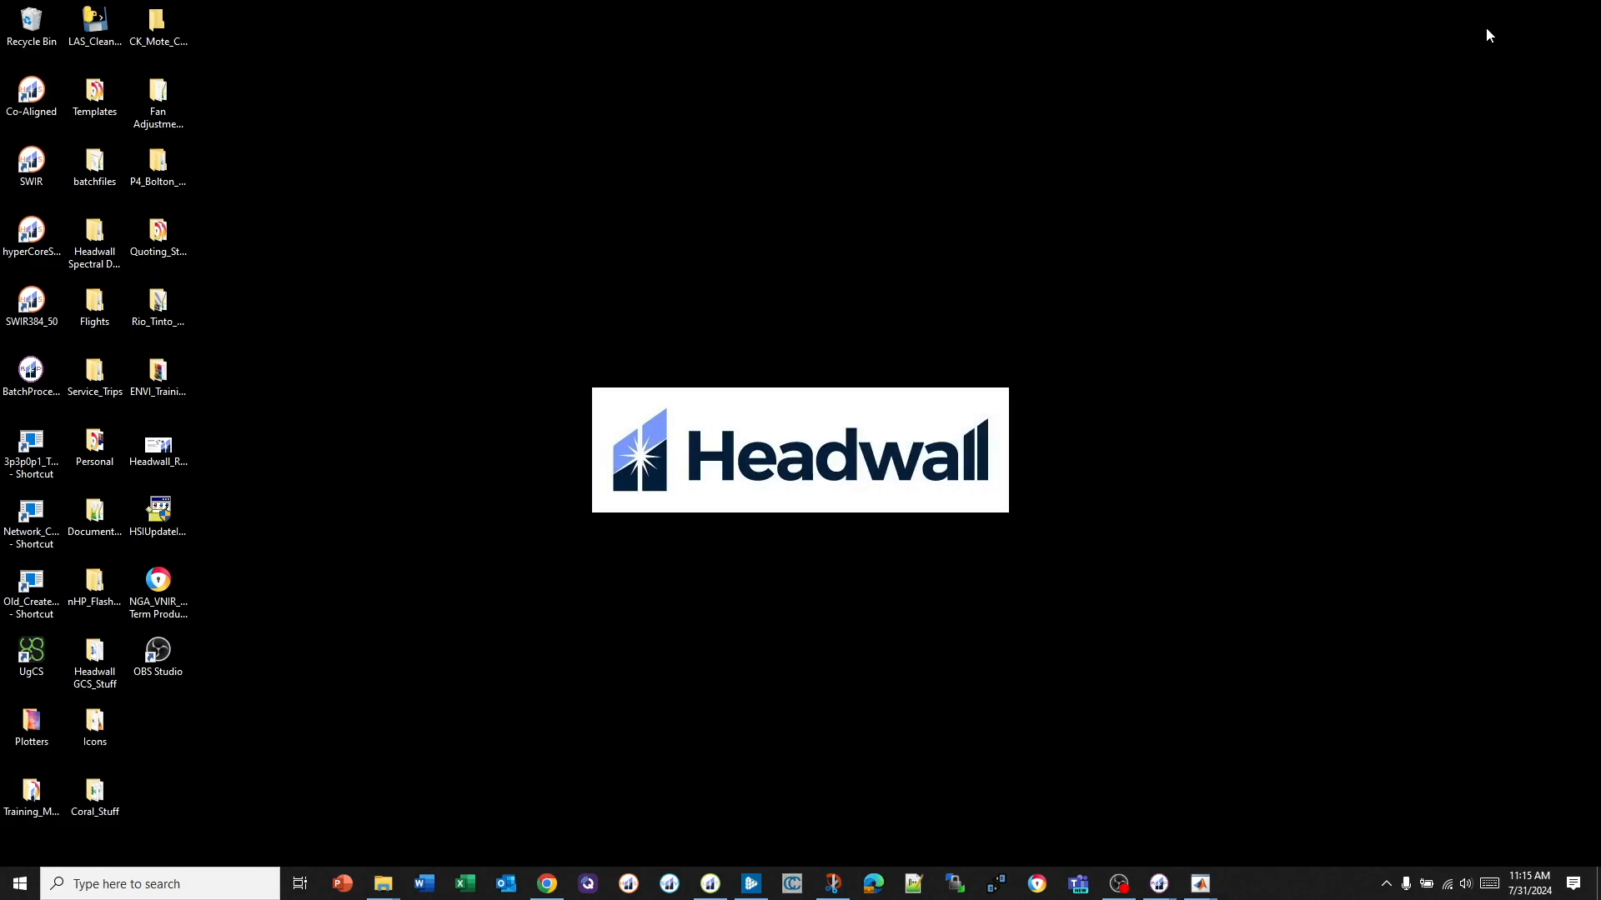
- Restore Figure 5 and mark the LiDAR times at the start and end of the second flight block on the latitude curve
mouse_move(1201, 884)
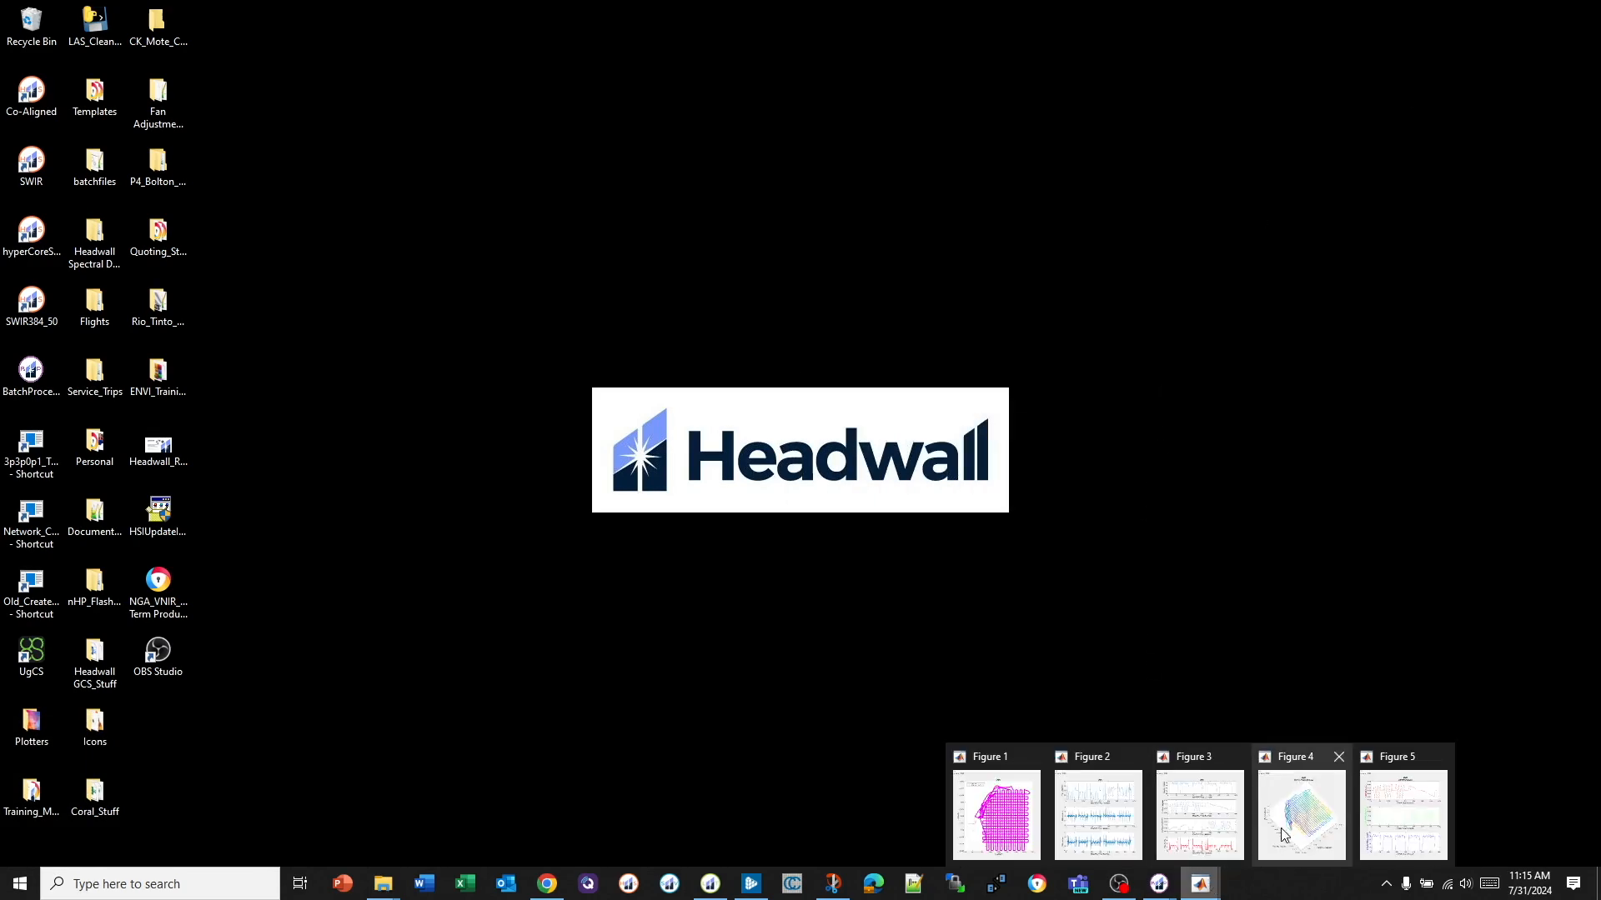
left_click(1392, 802)
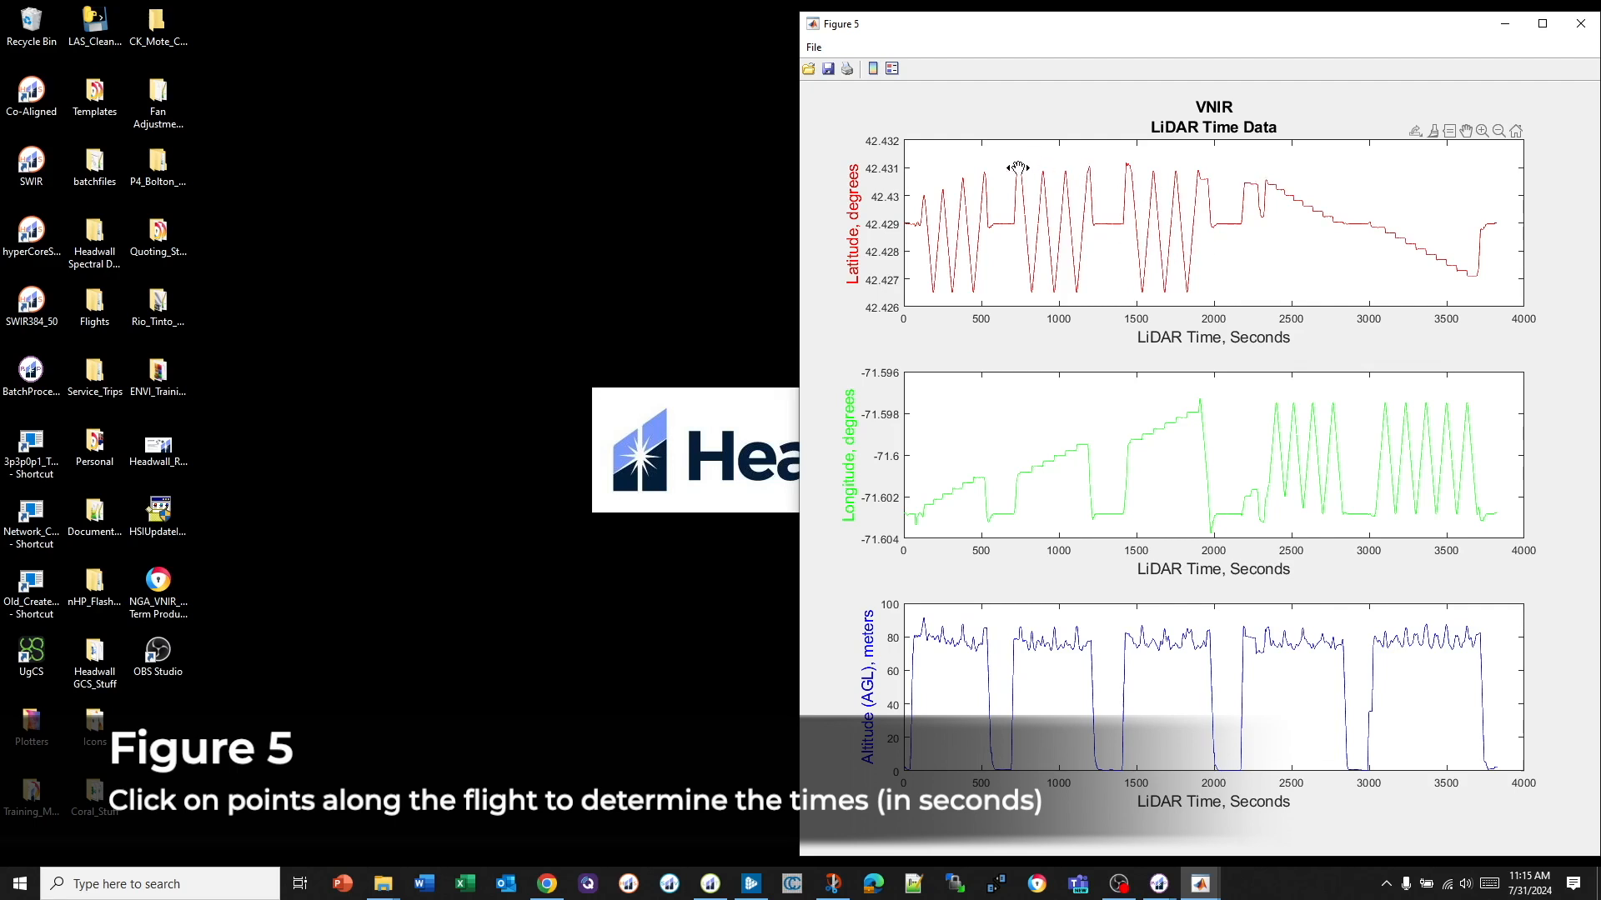
scroll(1029, 196, "up", 1)
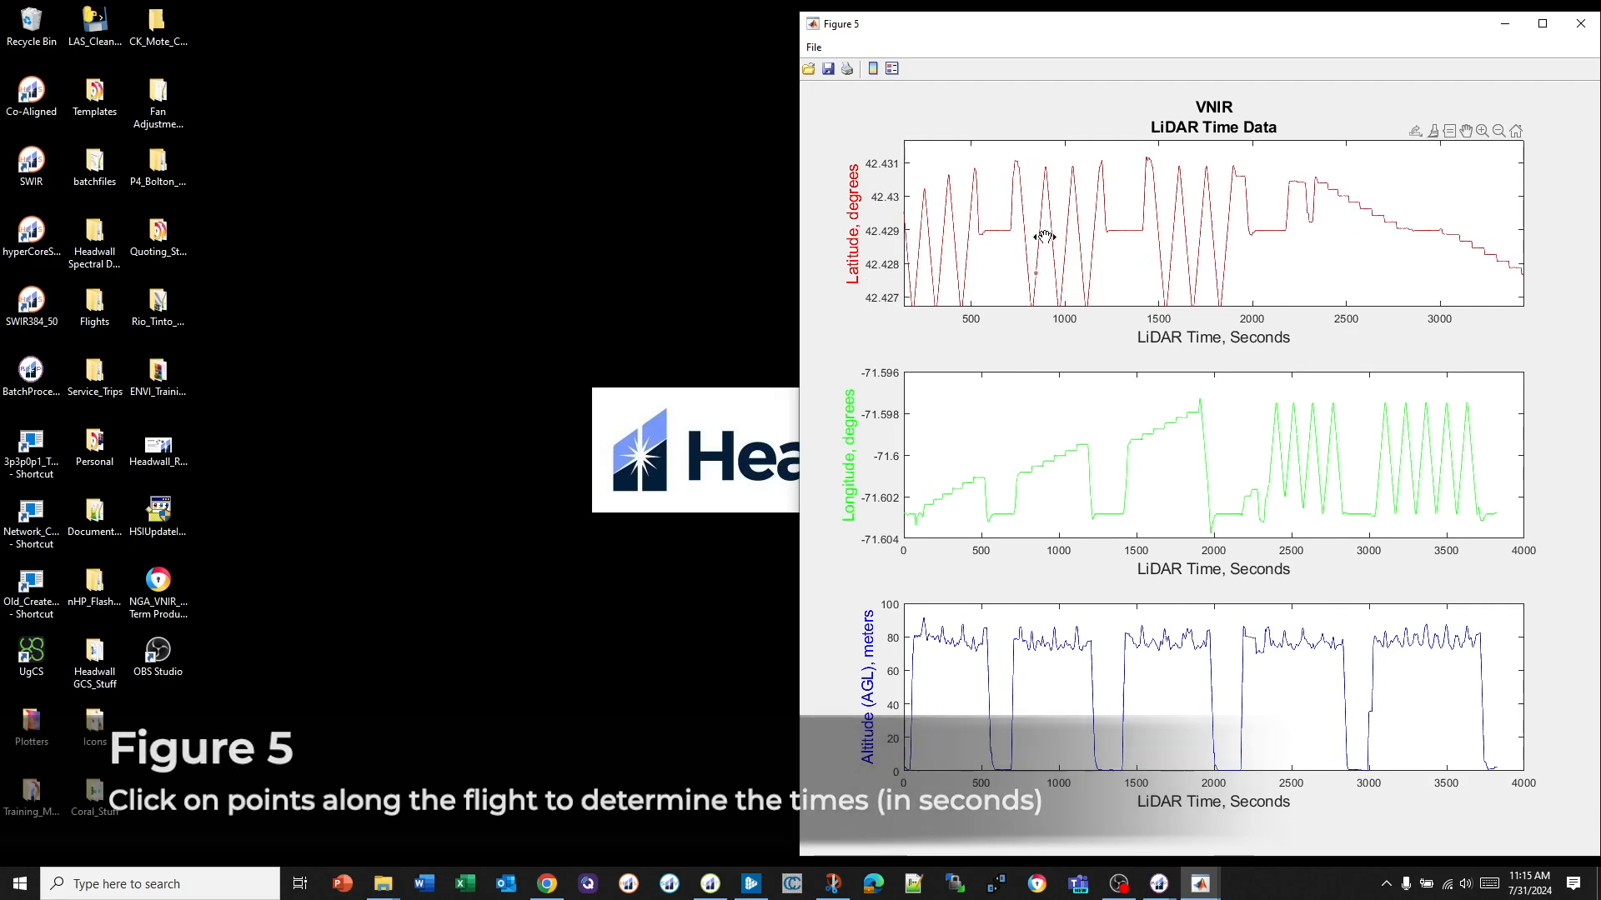
left_click(1013, 161)
left_click(1102, 163)
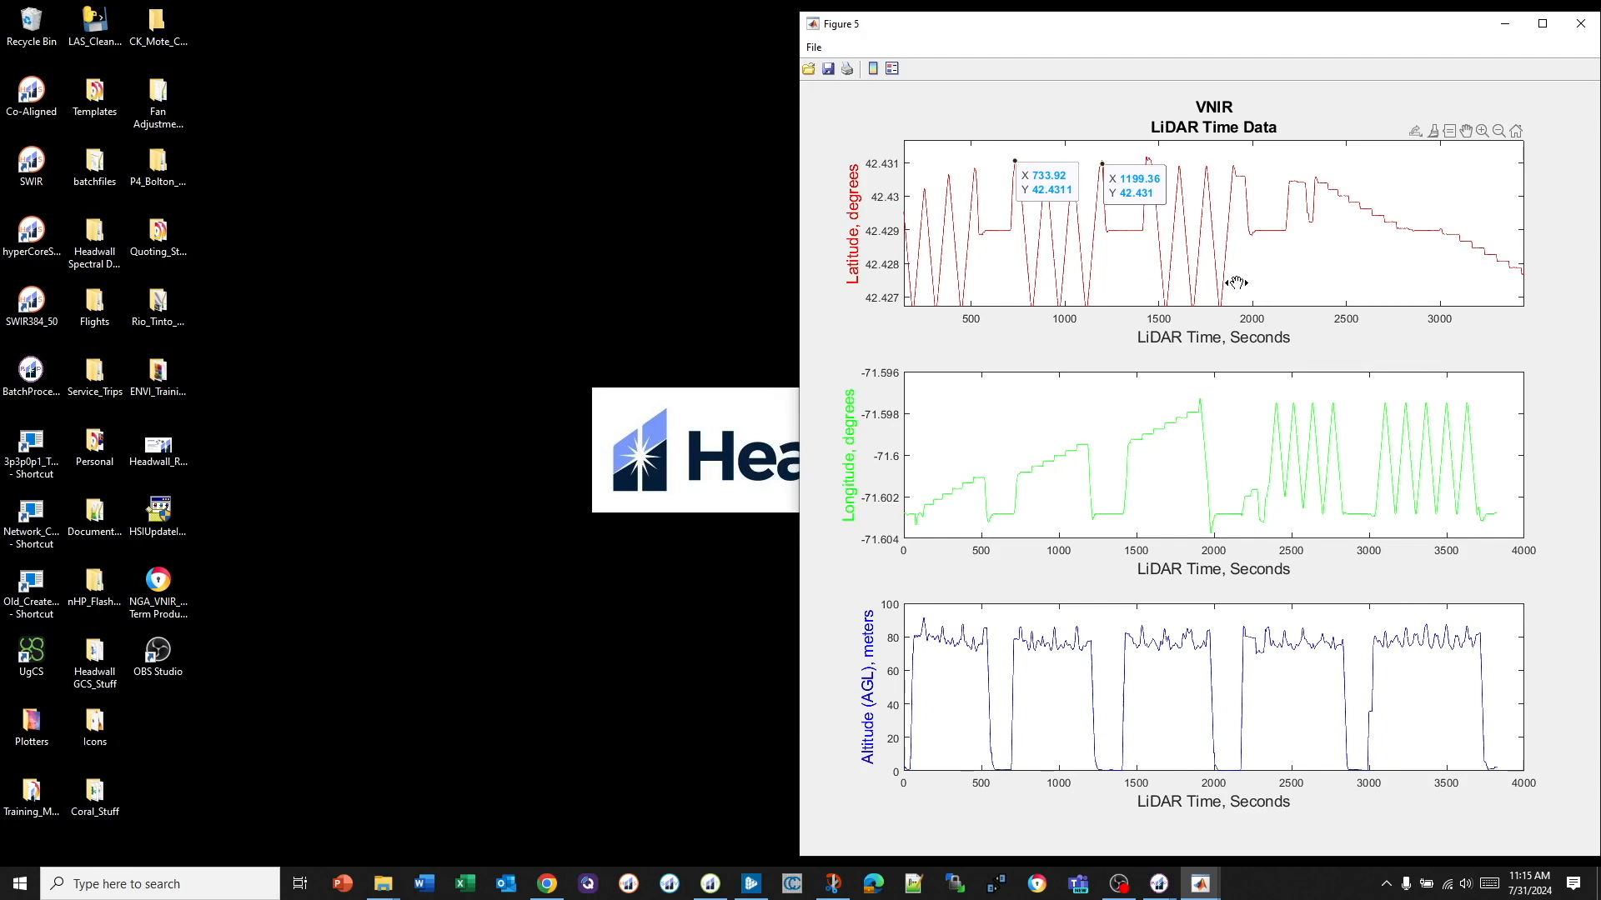
left_click(1503, 25)
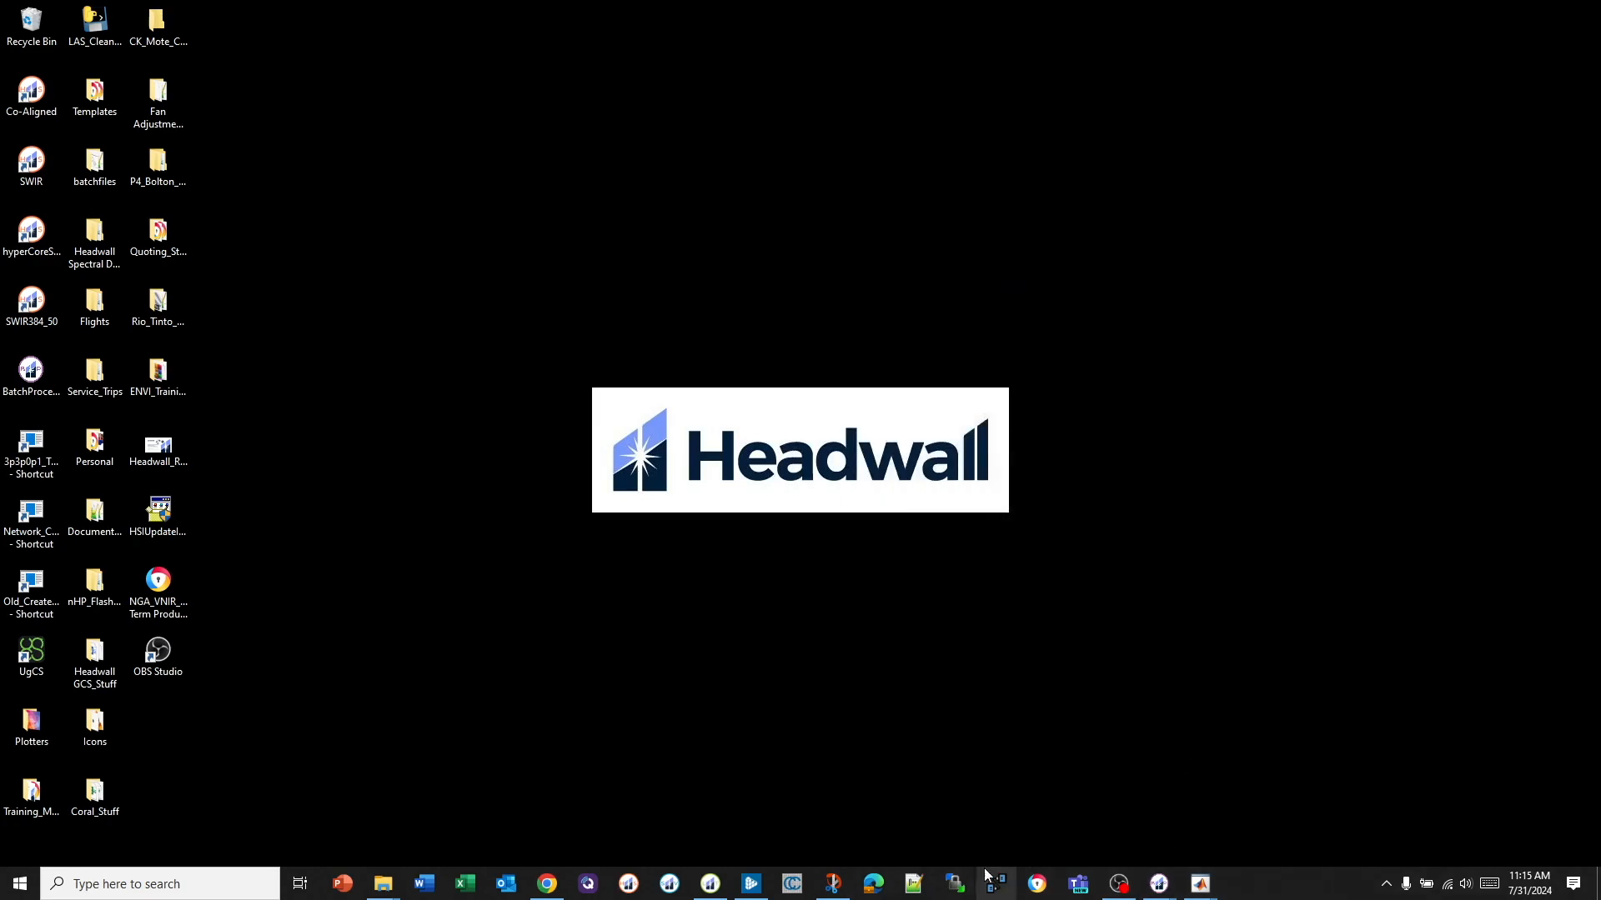
- Enable Match HS Data in LiDAR Tools for creating the LAS files, and close the tool
left_click(710, 883)
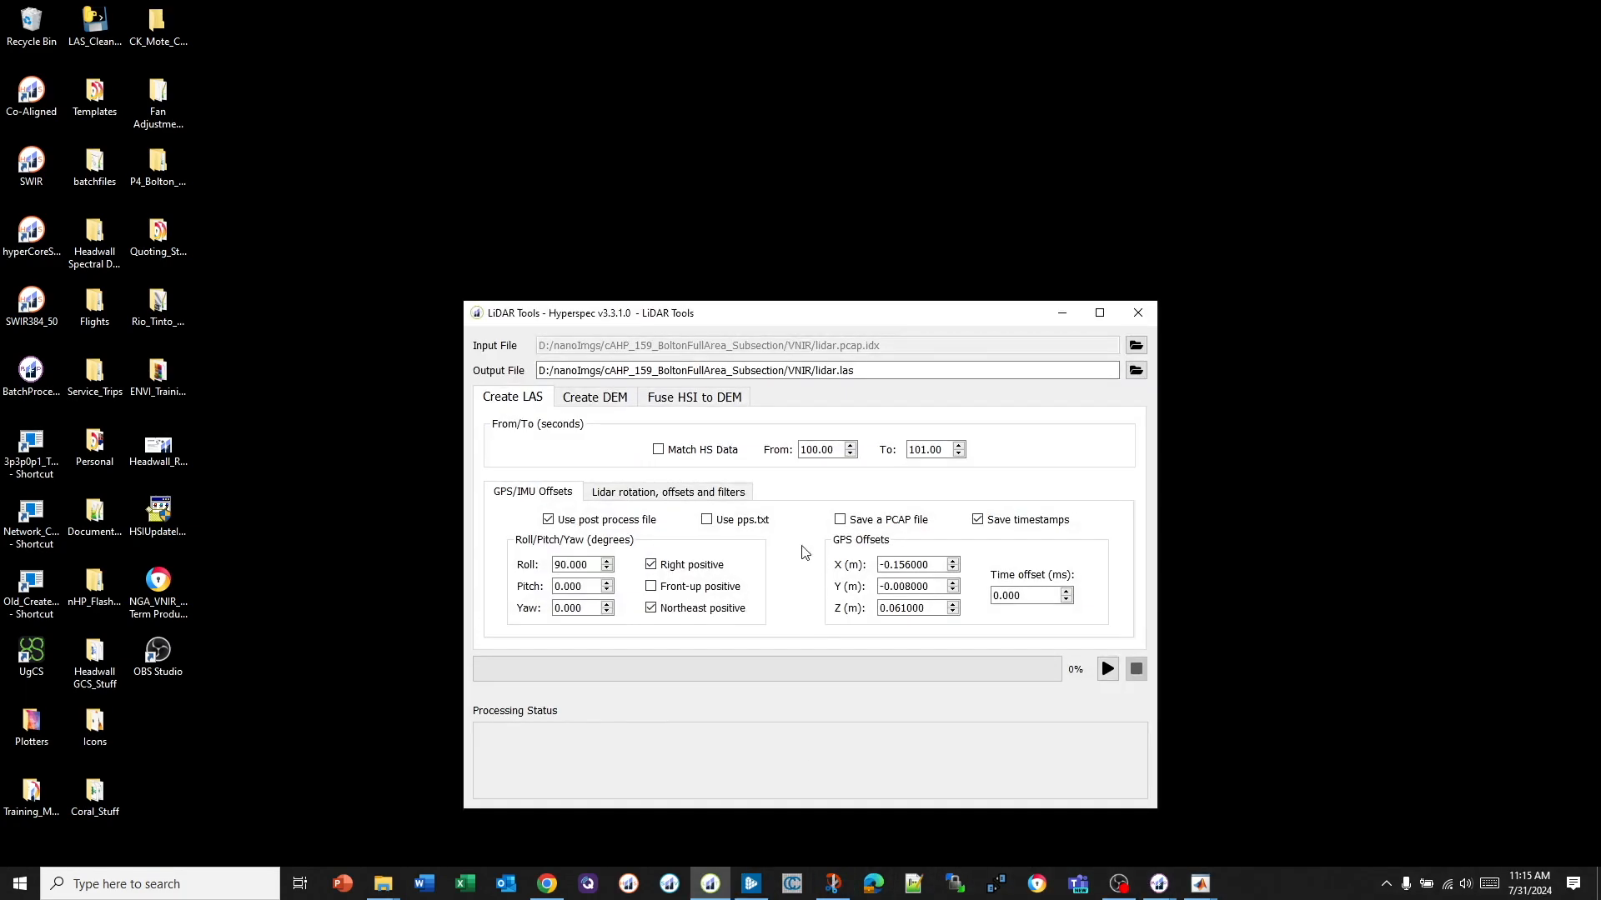
left_click(672, 451)
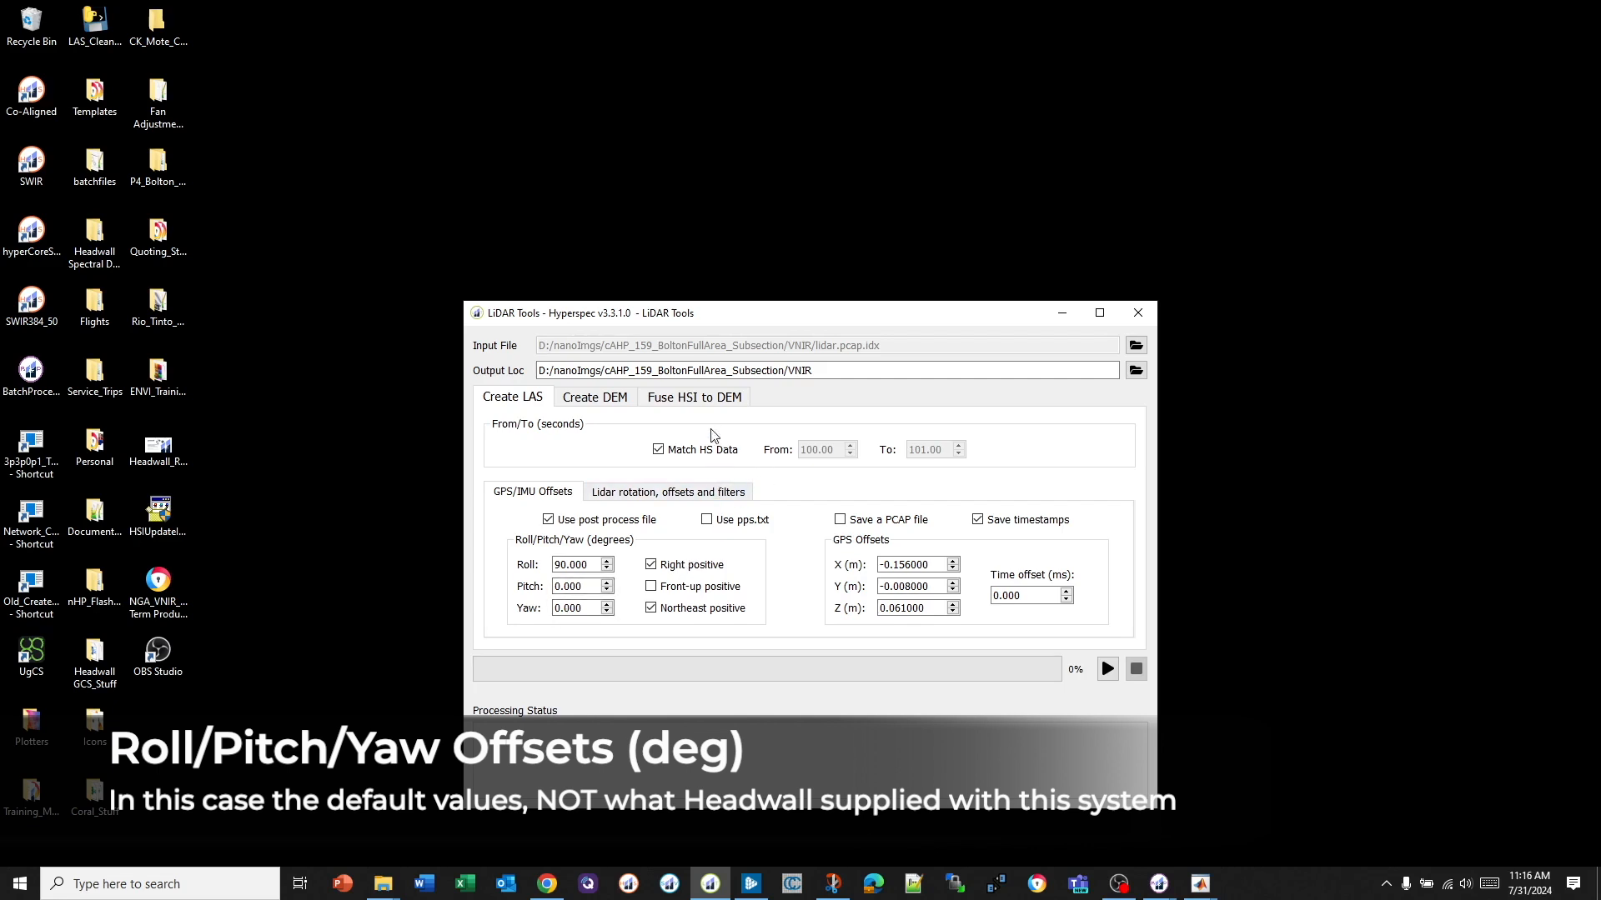
left_click(1136, 315)
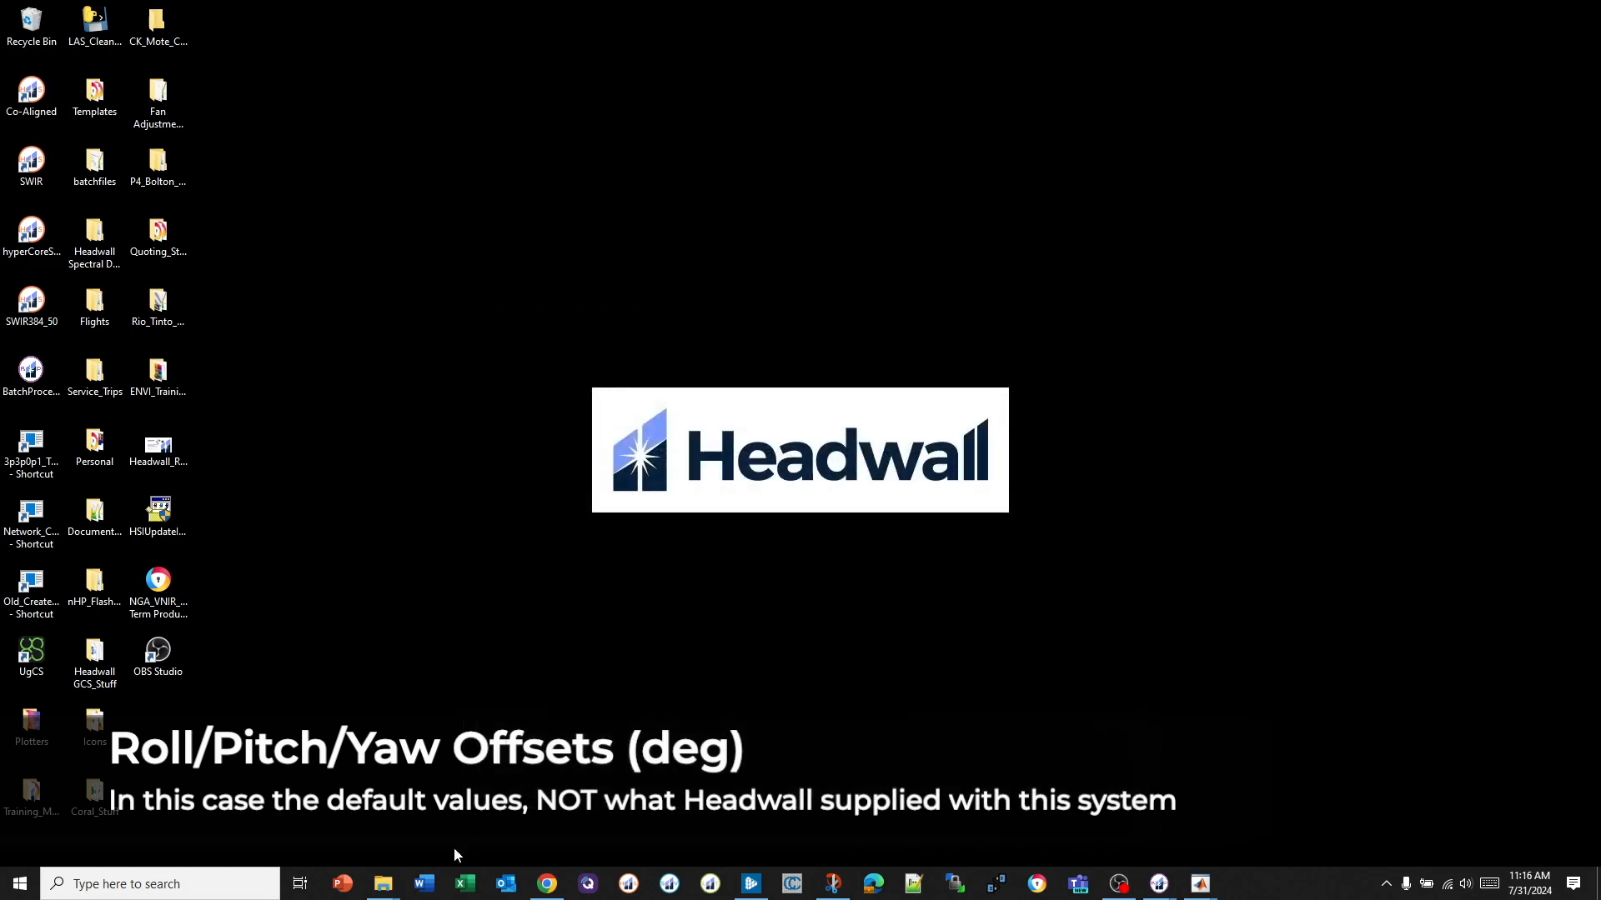
- Open the VNIR folder of the cAHP_159_BoltonFullArea_Subsection dataset and check it for a lidar.ini file
mouse_move(391, 892)
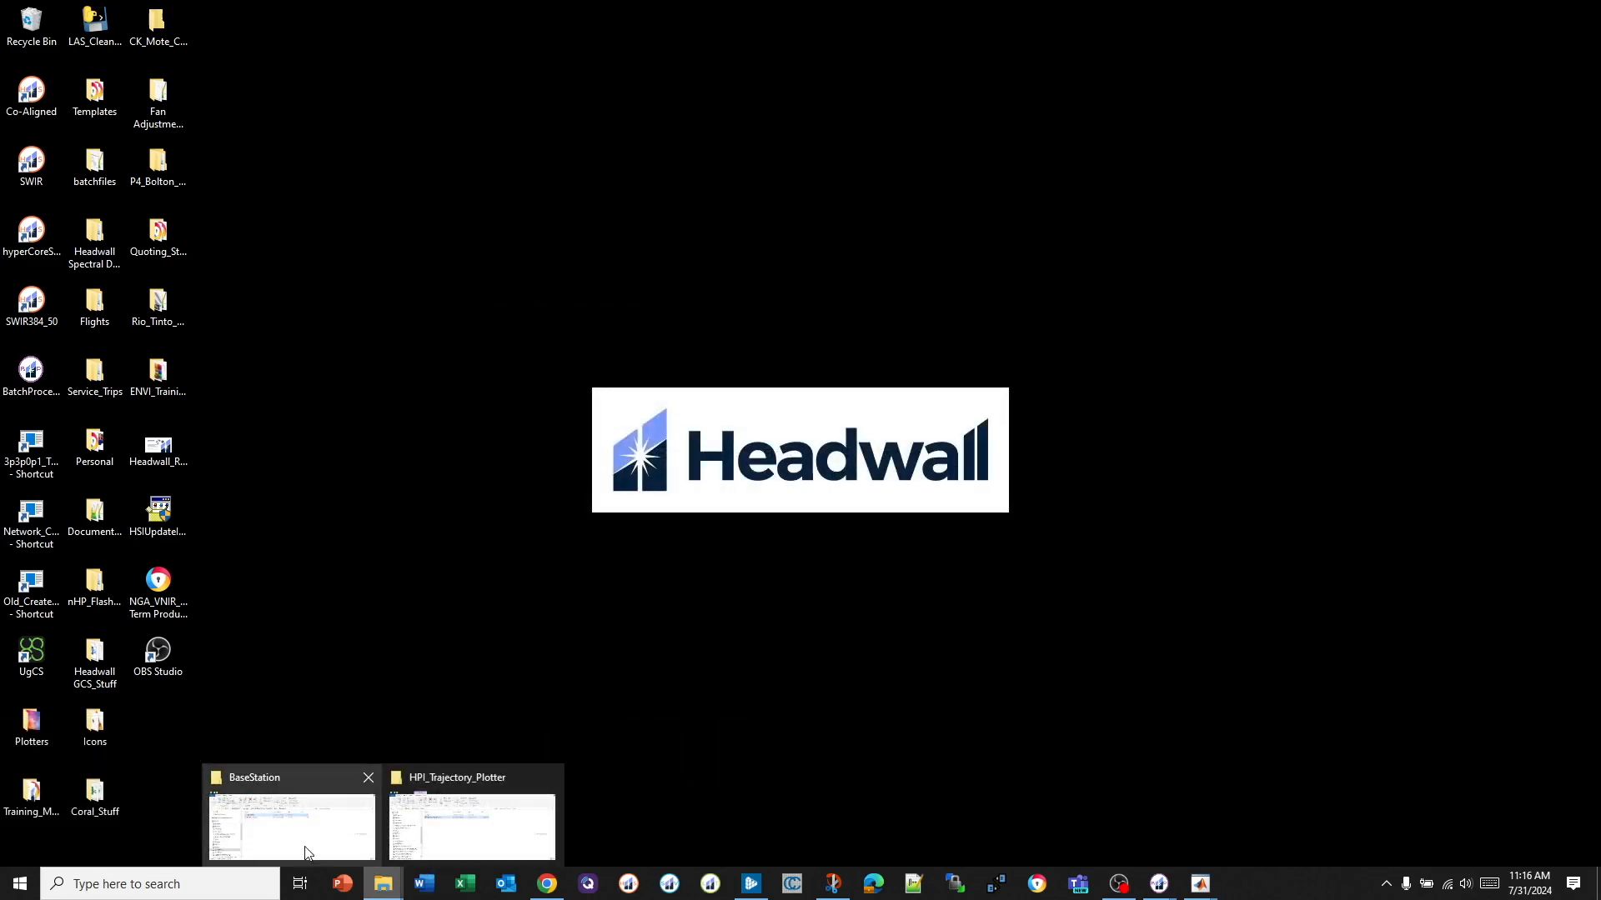
left_click(311, 831)
left_click(735, 404)
double_click(647, 490)
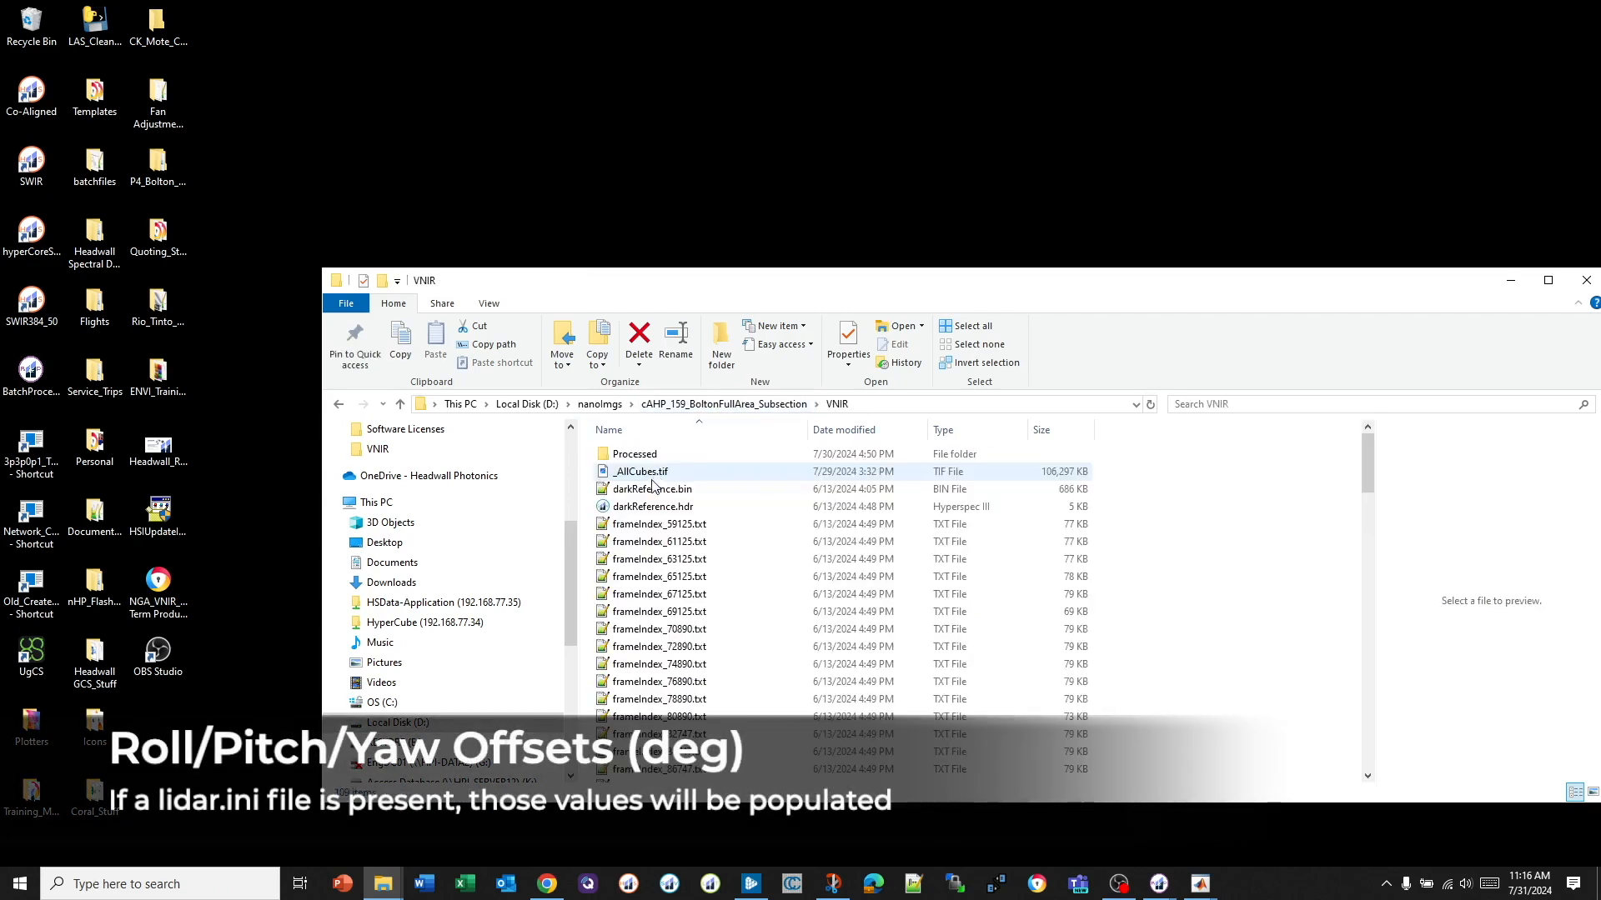
mouse_move(1368, 442)
left_mouse_down()
mouse_move(1396, 565)
mouse_move(1438, 602)
mouse_move(1455, 769)
mouse_move(1363, 498)
mouse_move(1367, 454)
left_mouse_up()
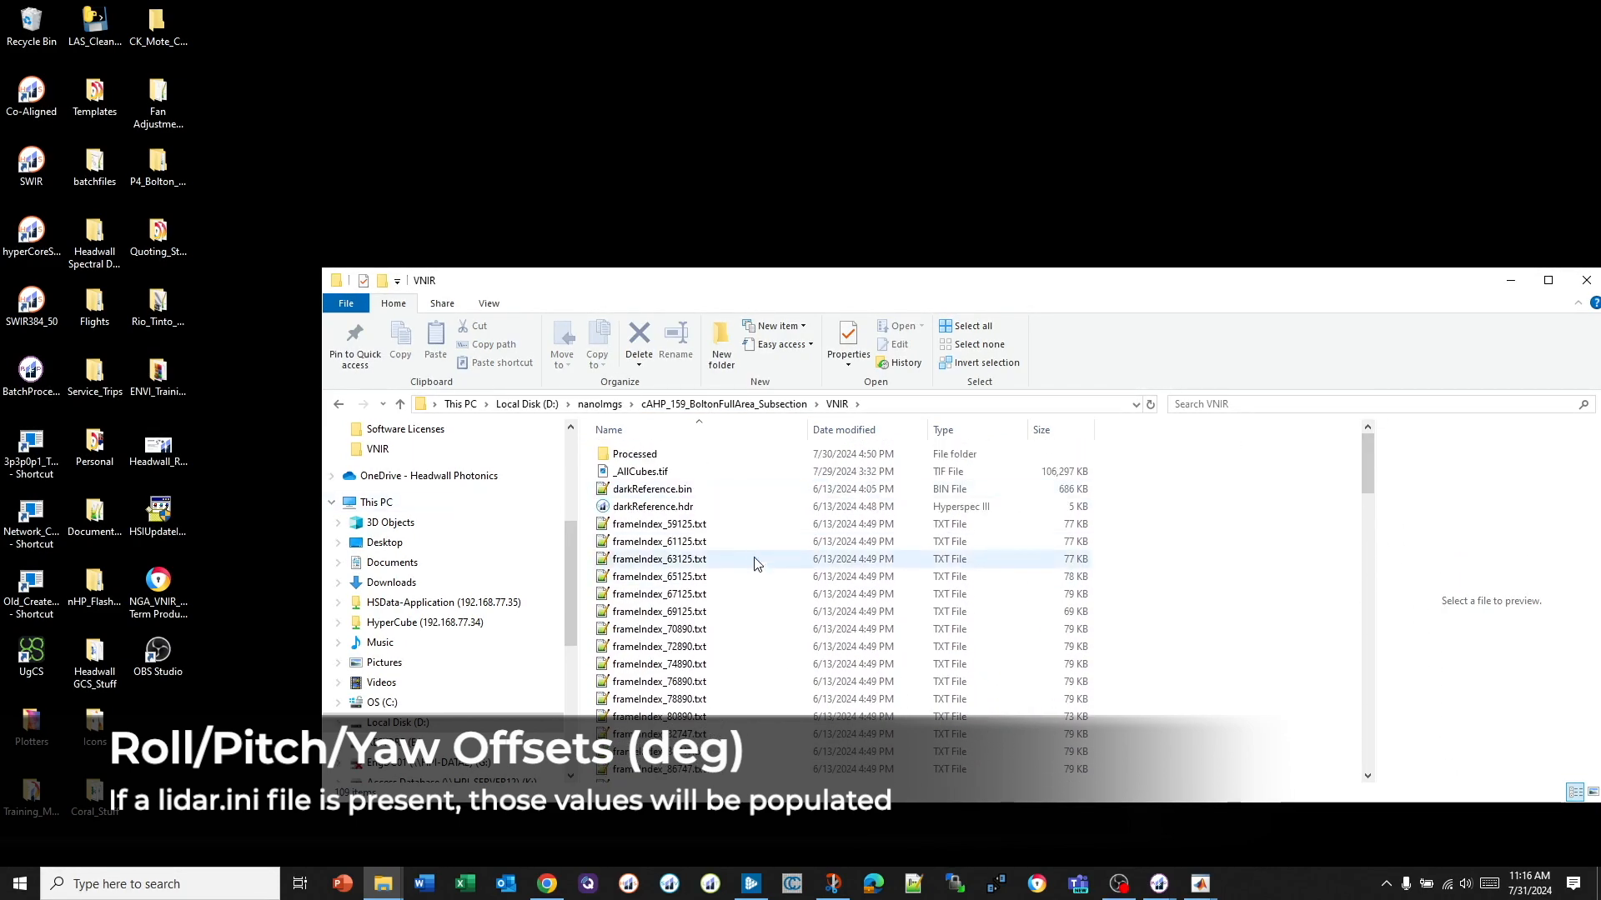
- Copy lidar.ini from the Processed subfolder into the dataset's VNIR folder
double_click(642, 455)
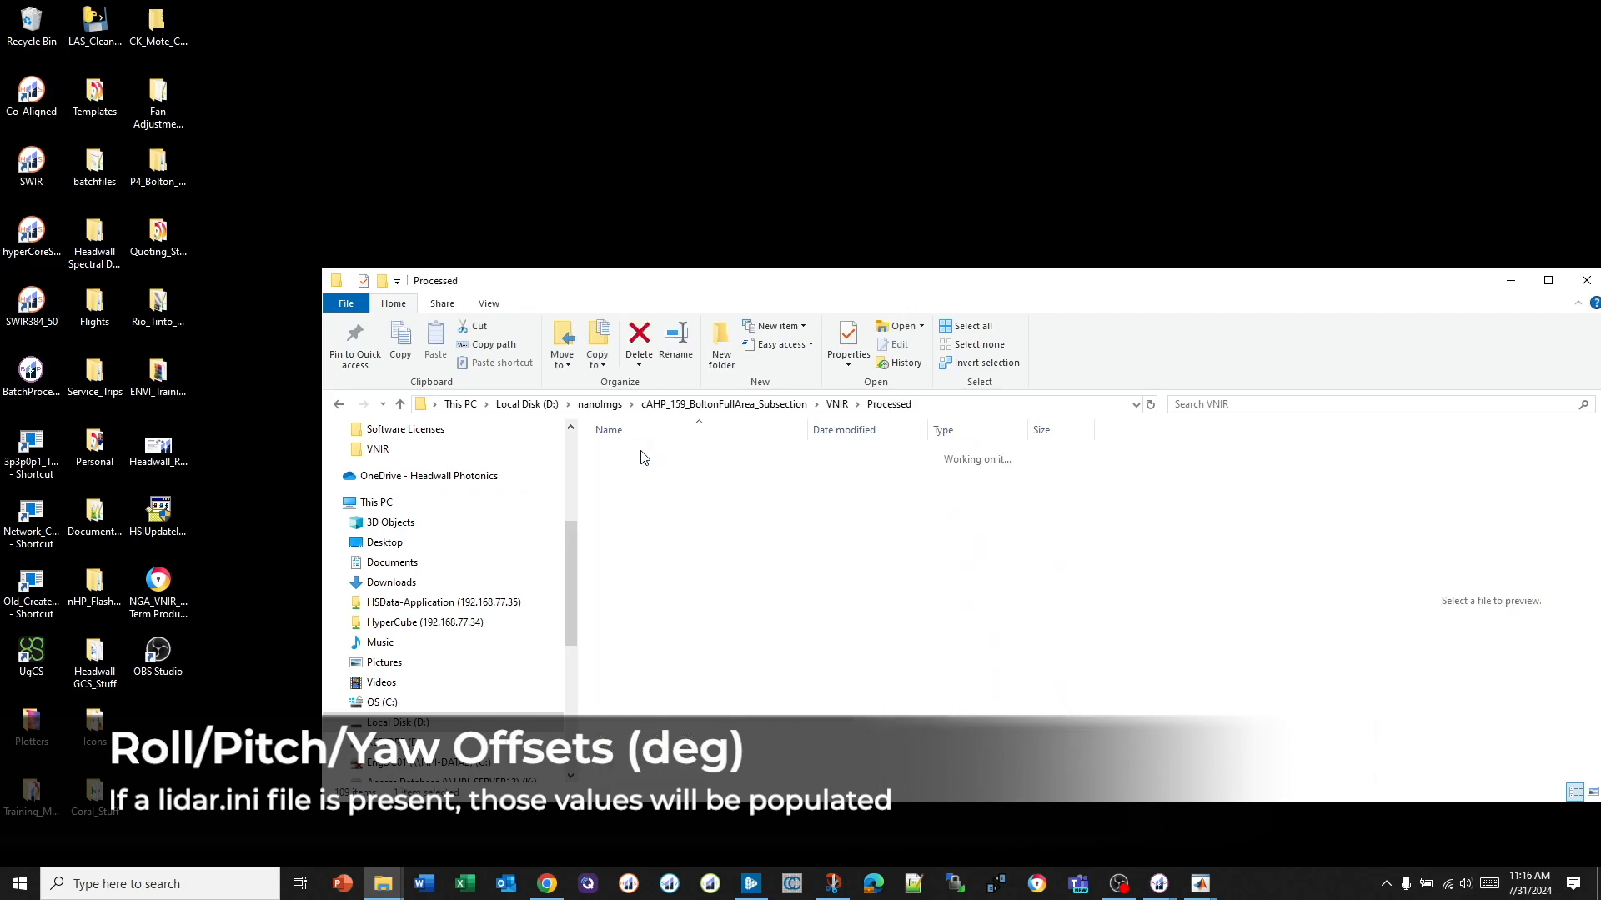
scroll(647, 584, "down", 3)
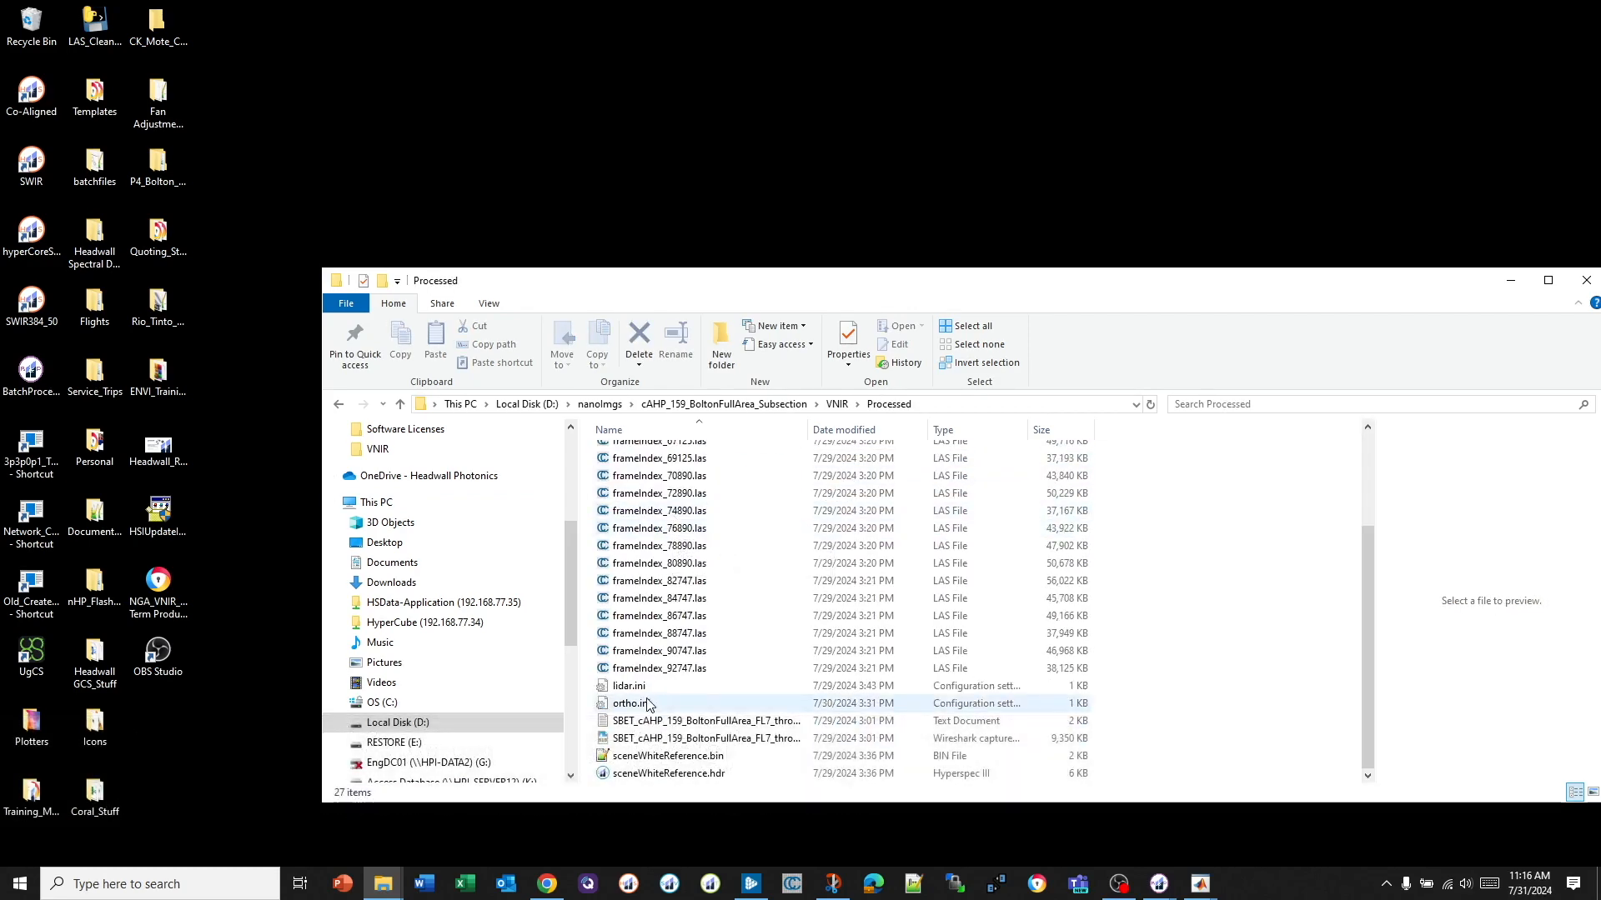
left_click(629, 686)
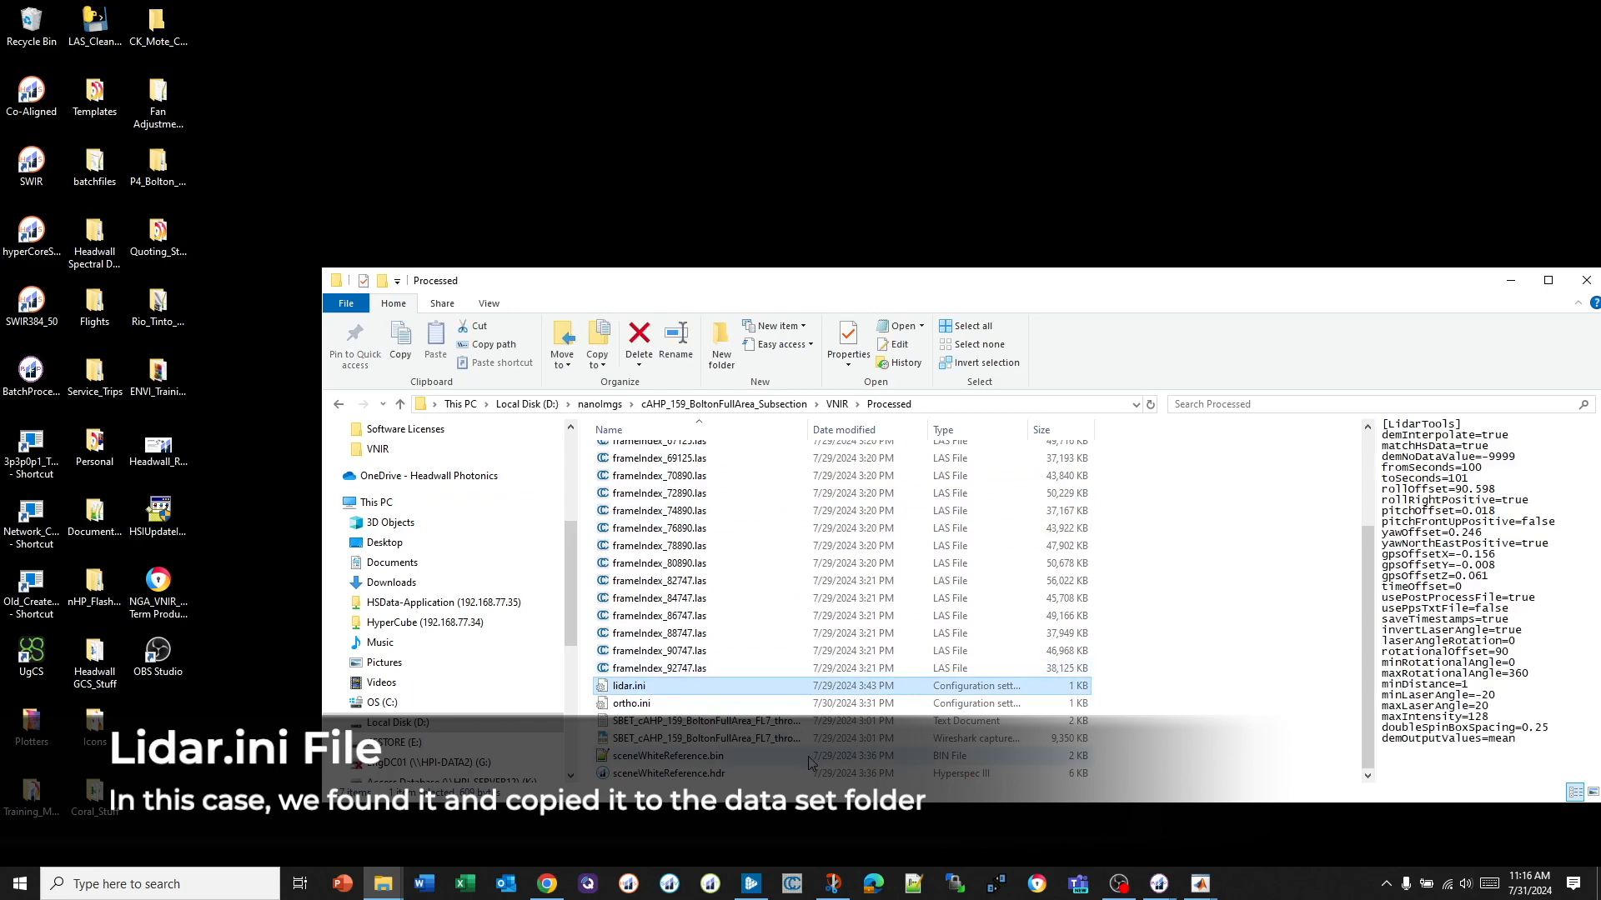
left_click(837, 404)
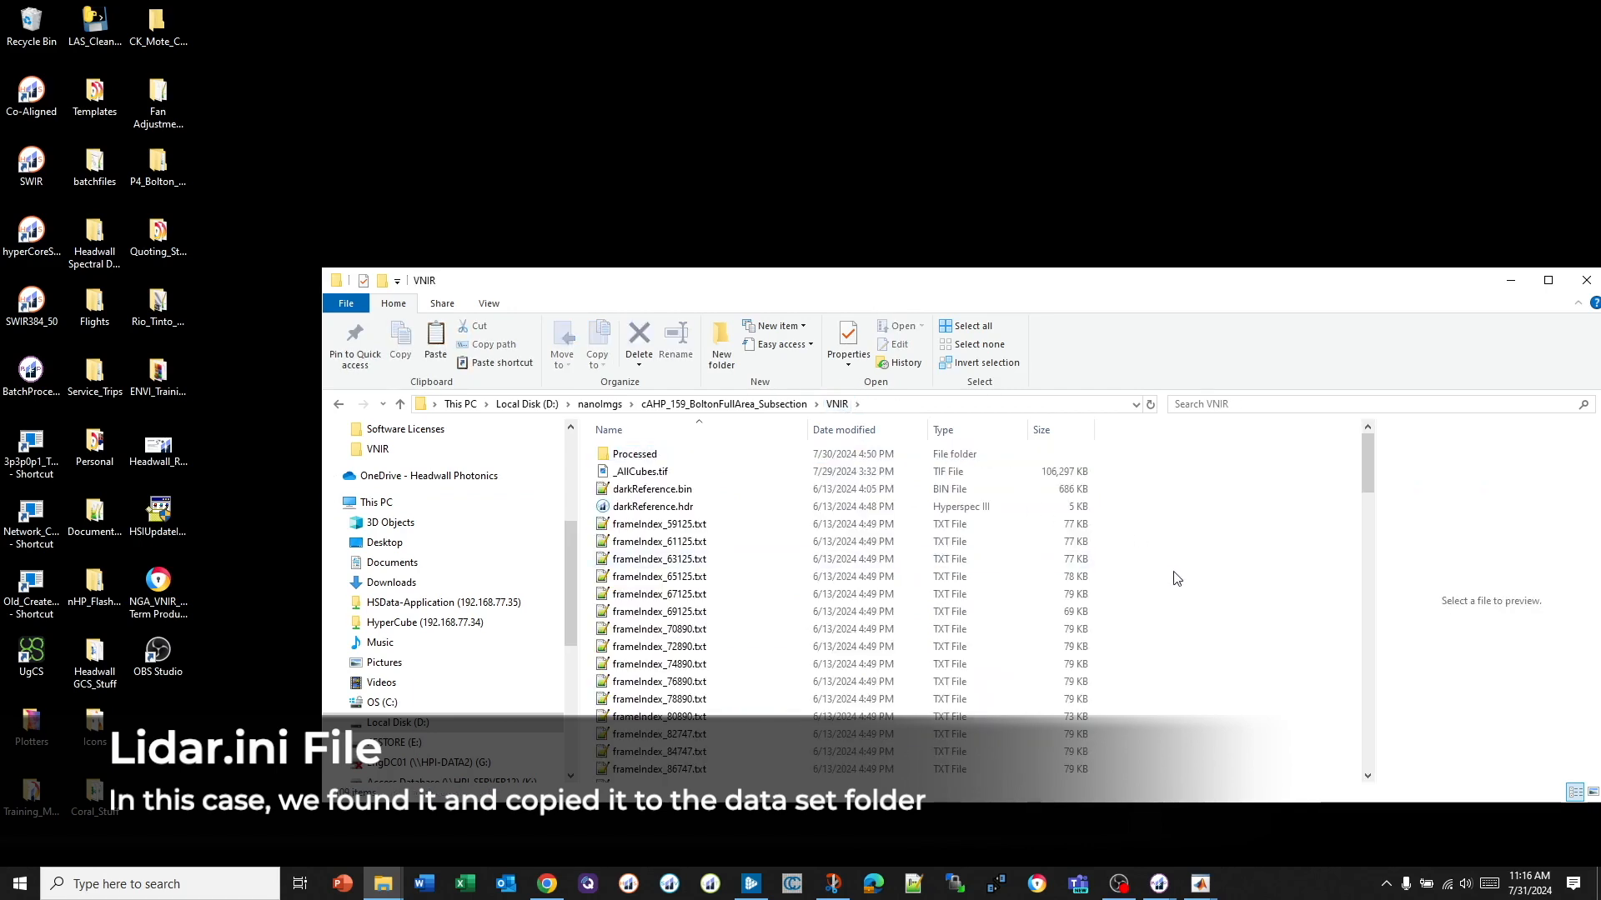
key("ctrl+v")
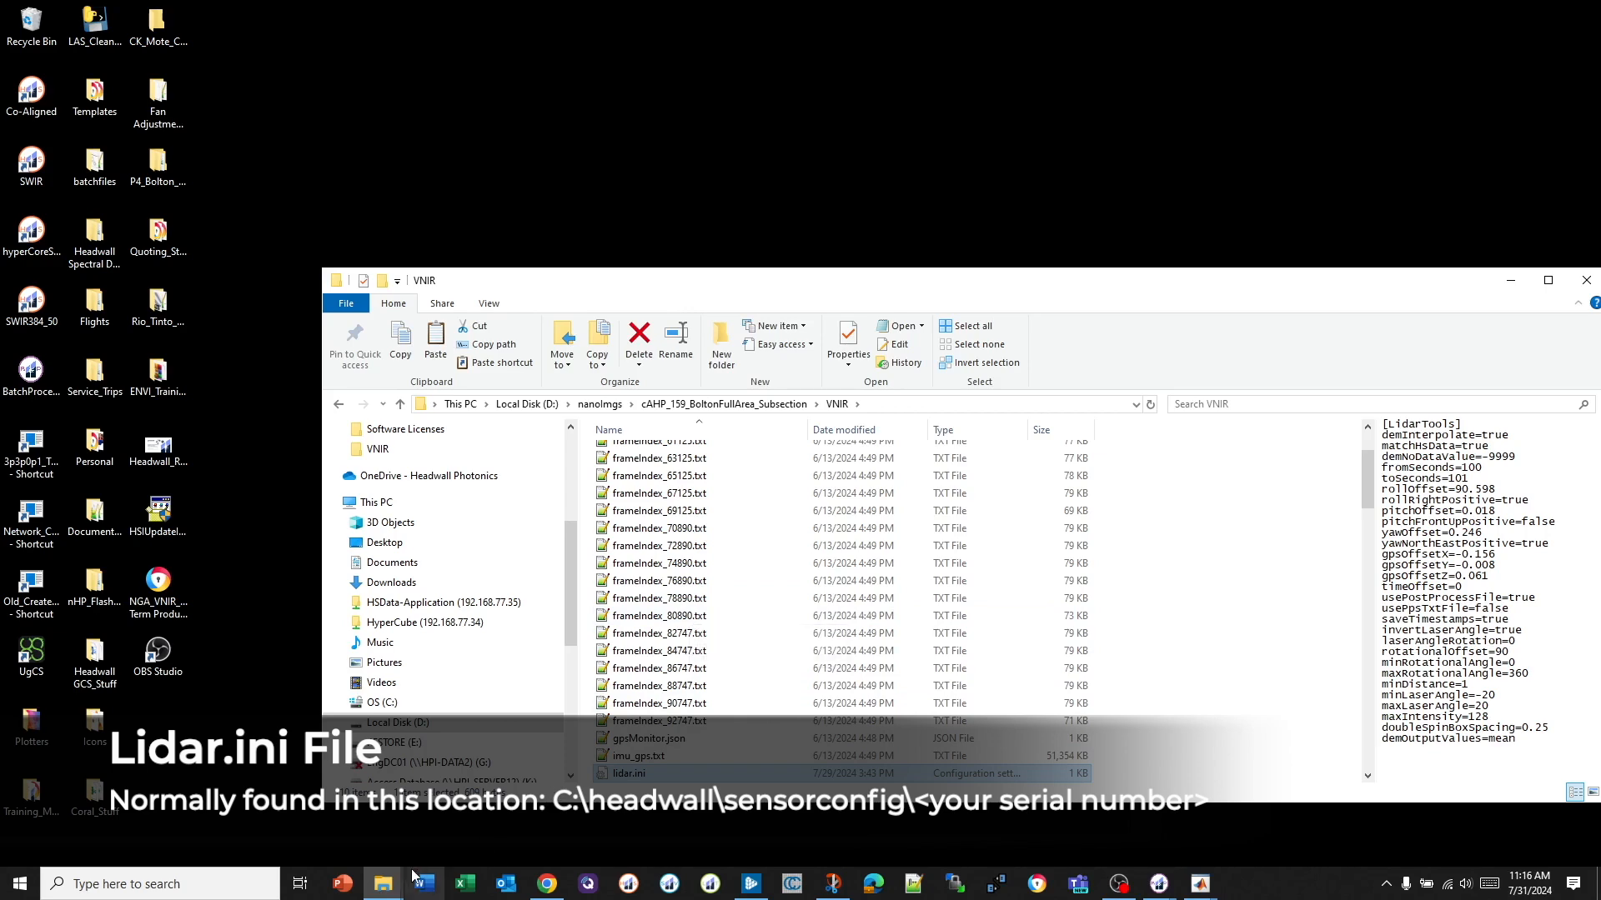
- Switch to the second File Explorer window and browse to the C:\Headwall\sensorConfig folder
mouse_move(385, 884)
left_click(447, 812)
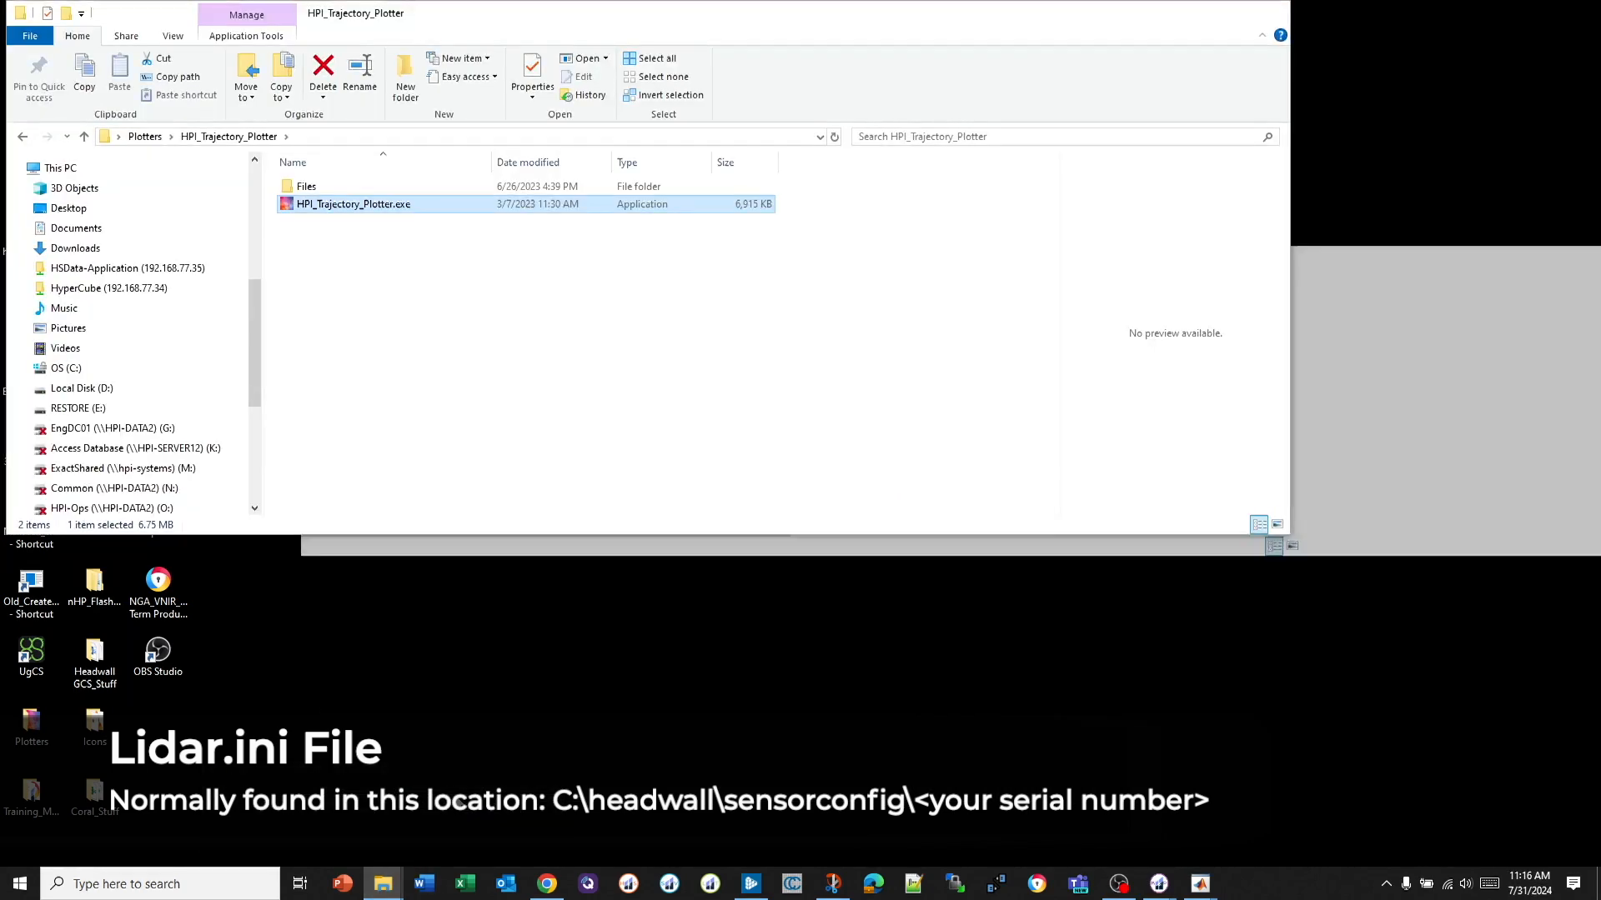
scroll(131, 408, "down", 5)
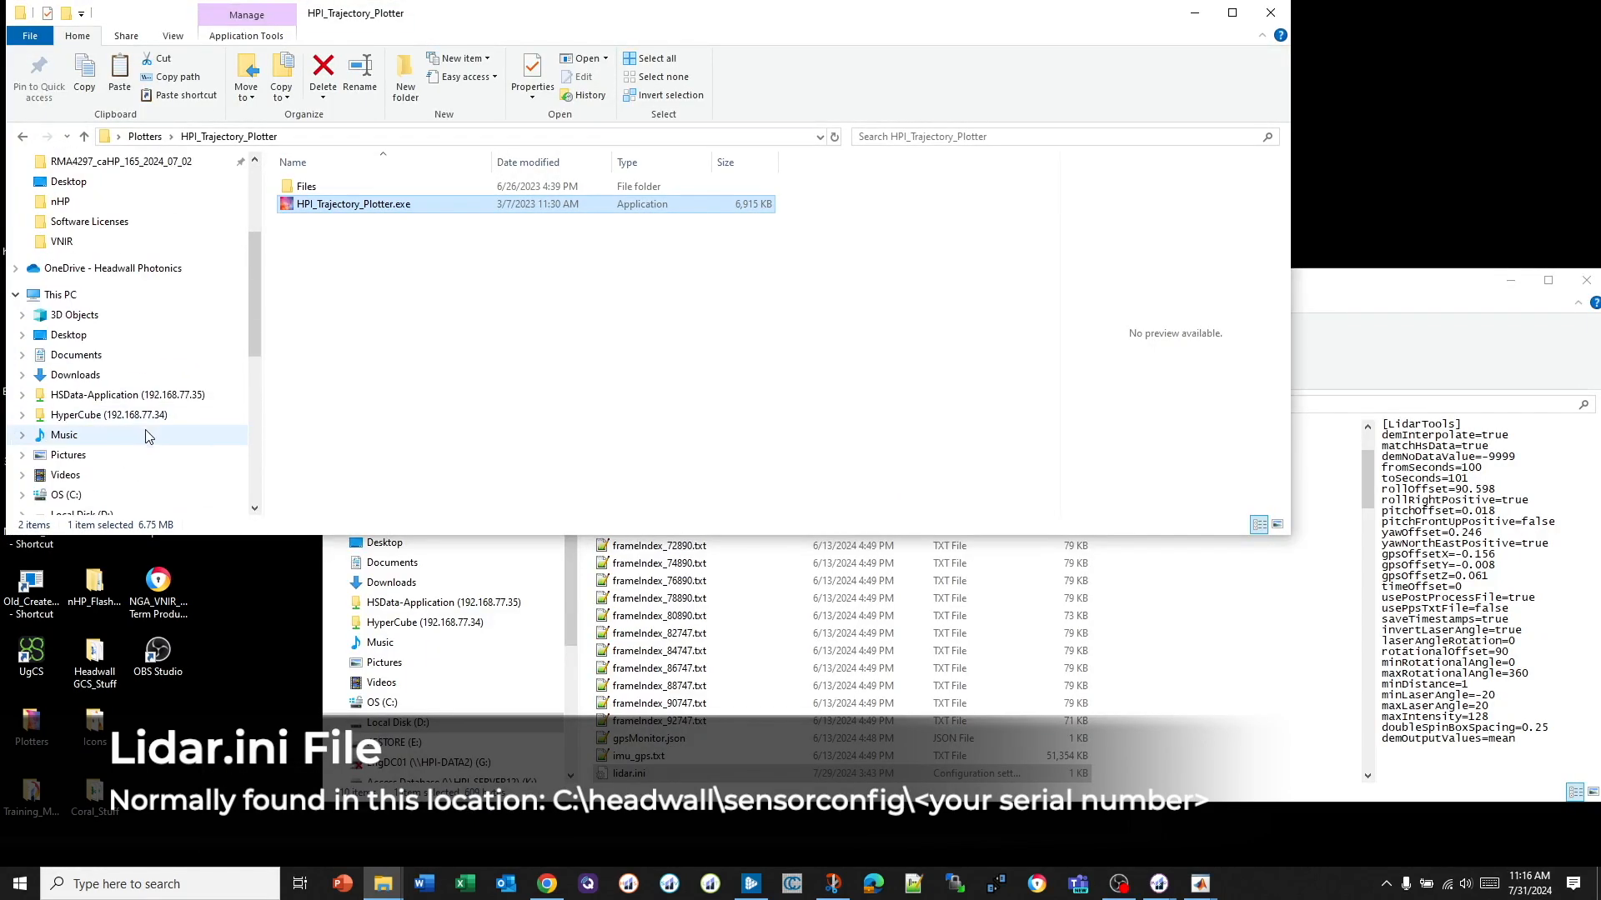
left_click(69, 415)
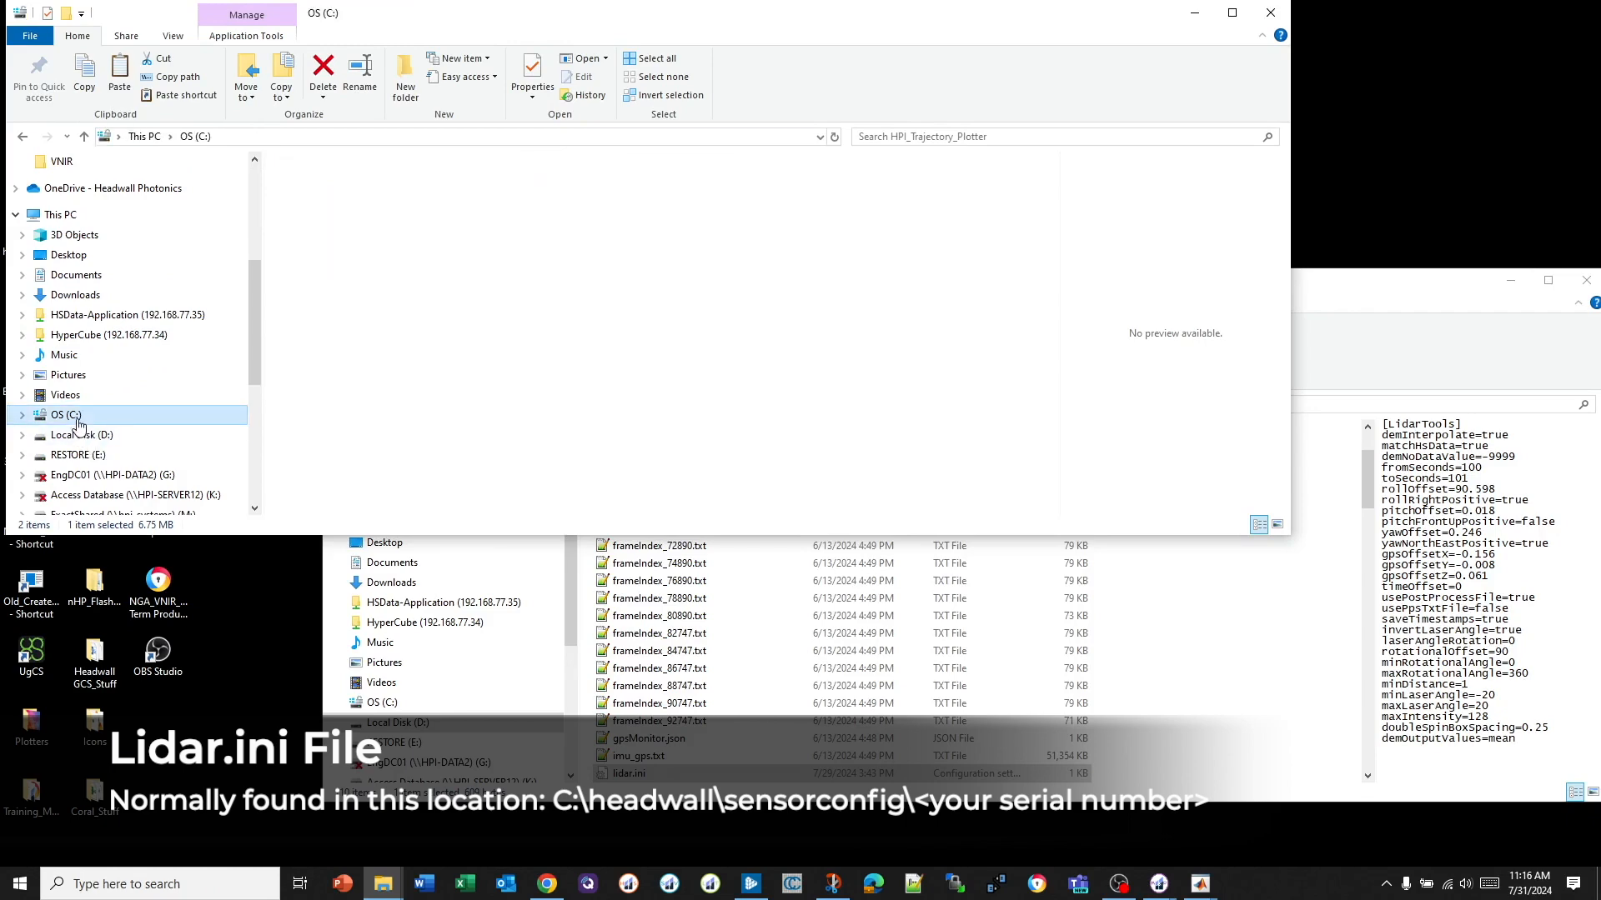
double_click(325, 292)
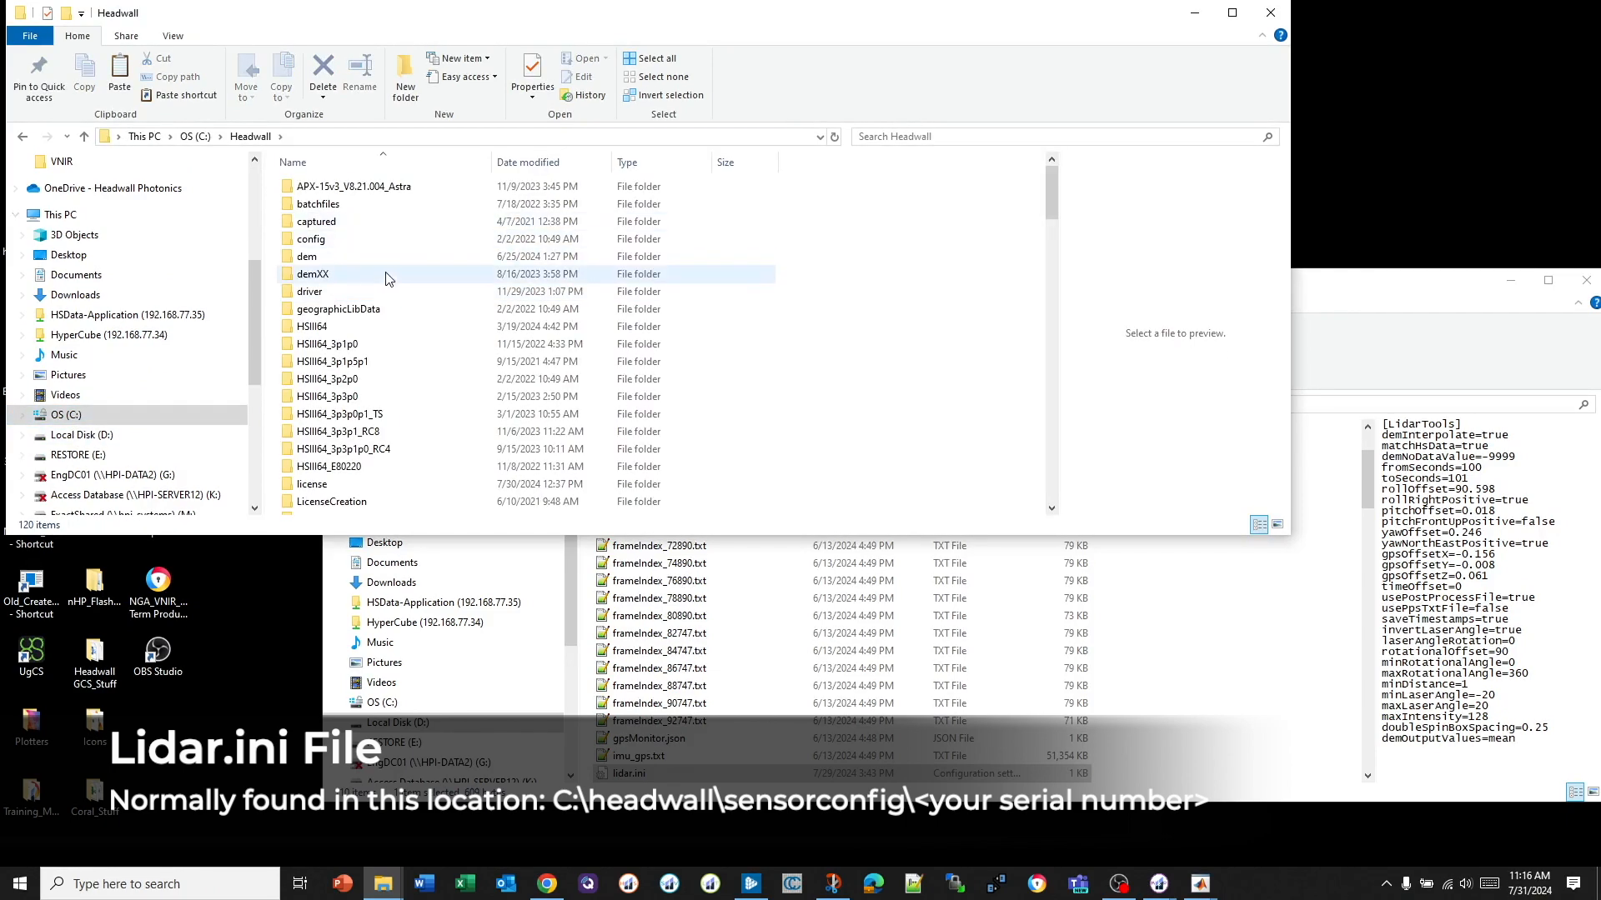
key("s")
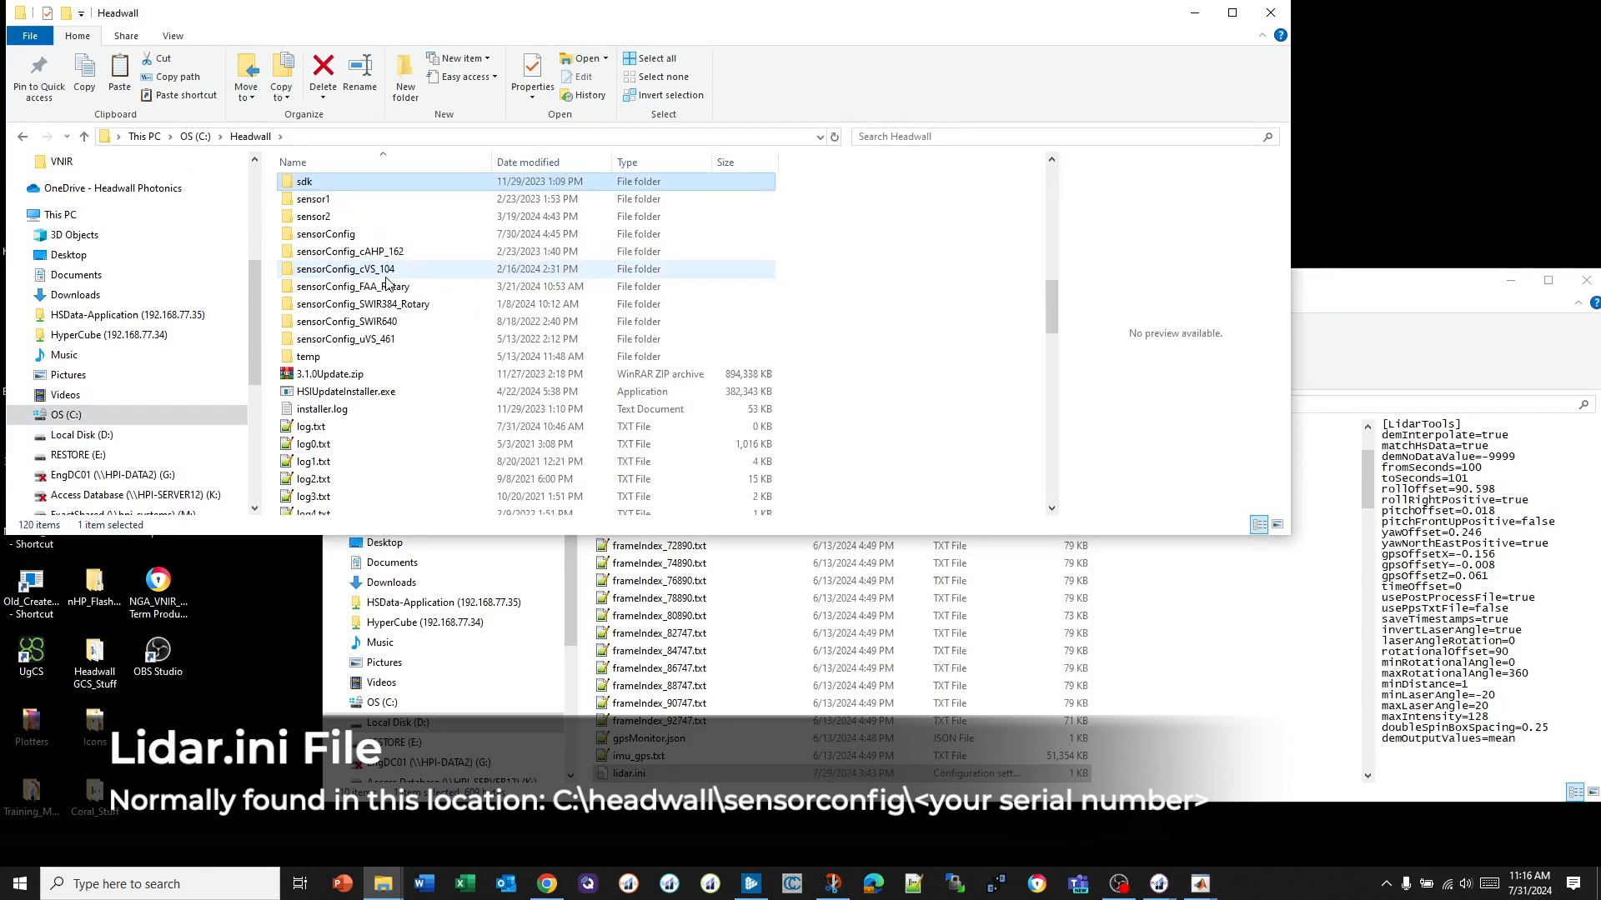
double_click(348, 238)
- Open the nHP-900 sensor folder, preview its lidar.ini settings, and minimize the folder window
scroll(371, 296, "down", 5)
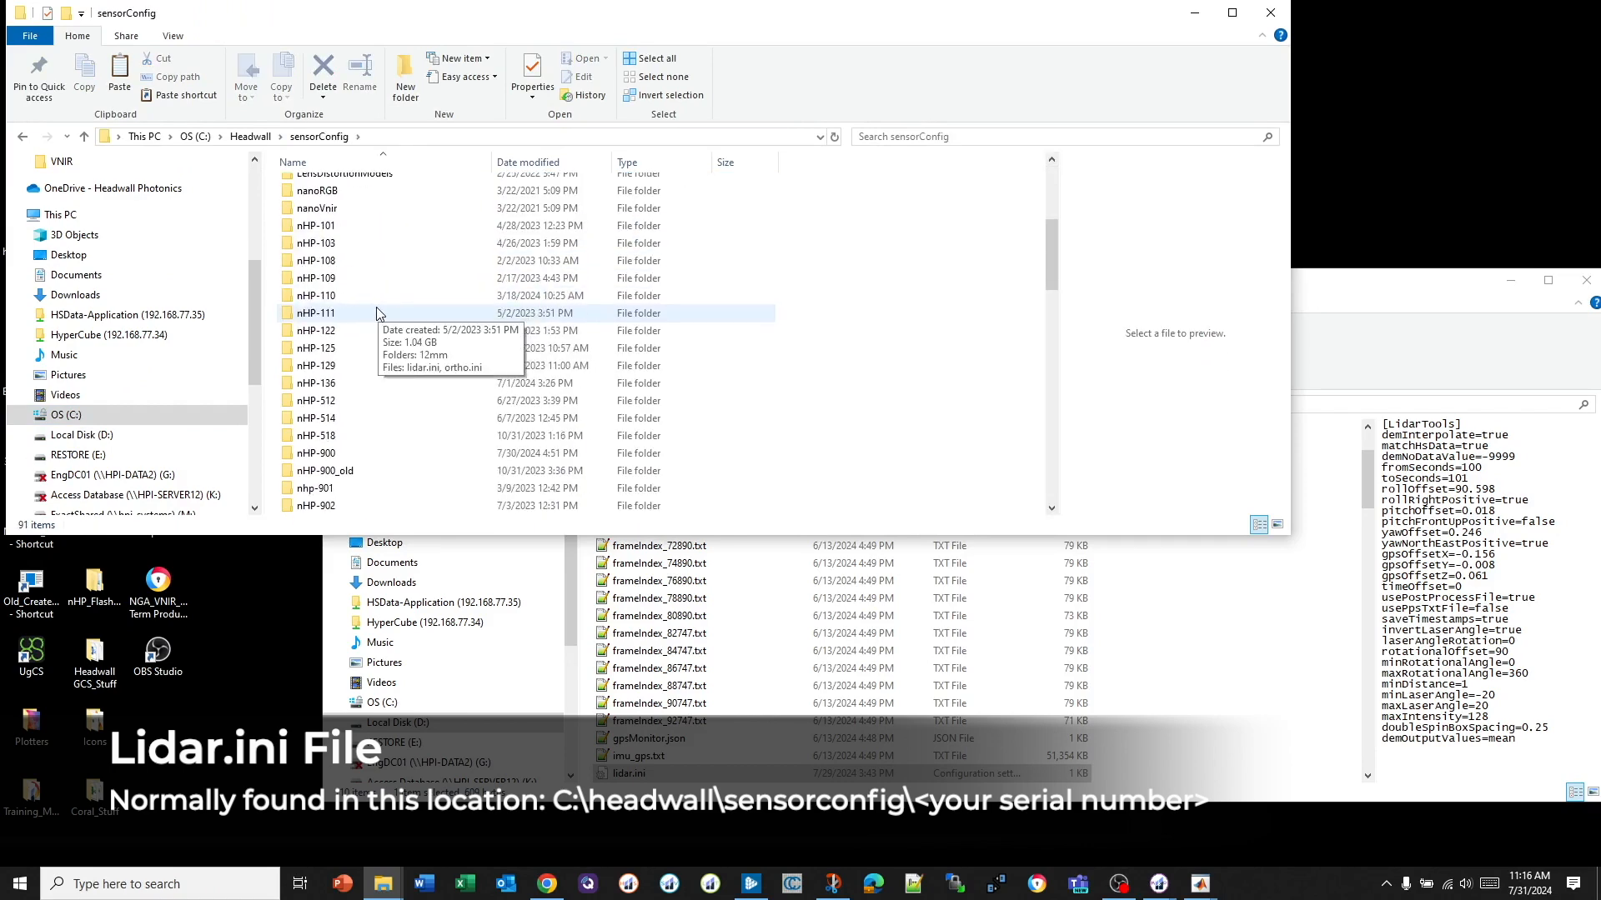
scroll(345, 305, "down", 3)
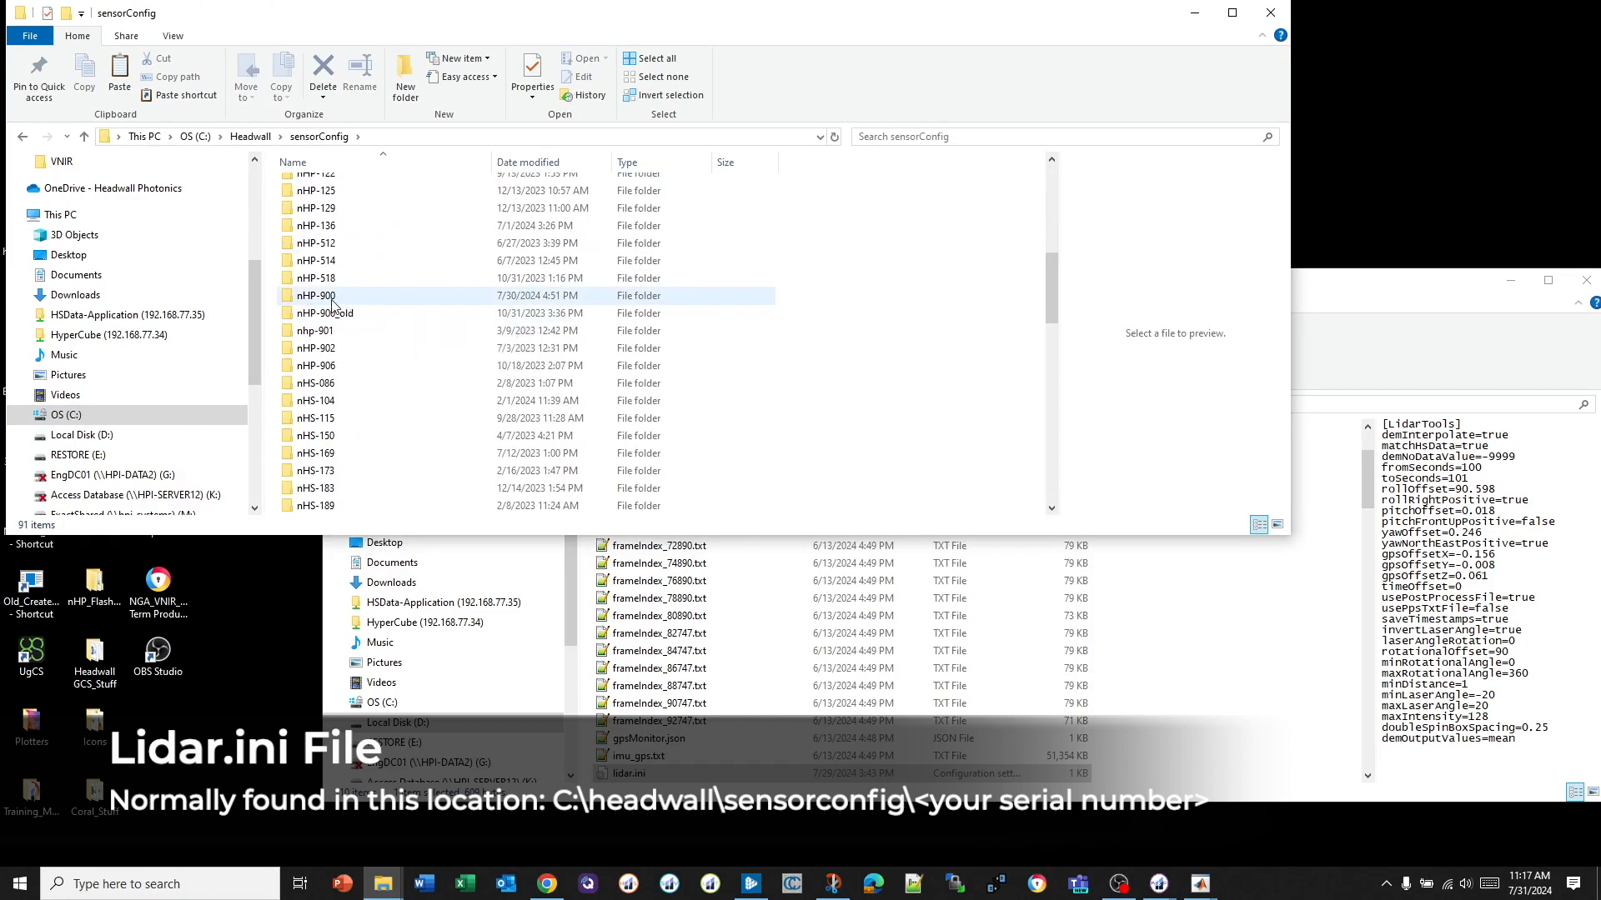
double_click(333, 304)
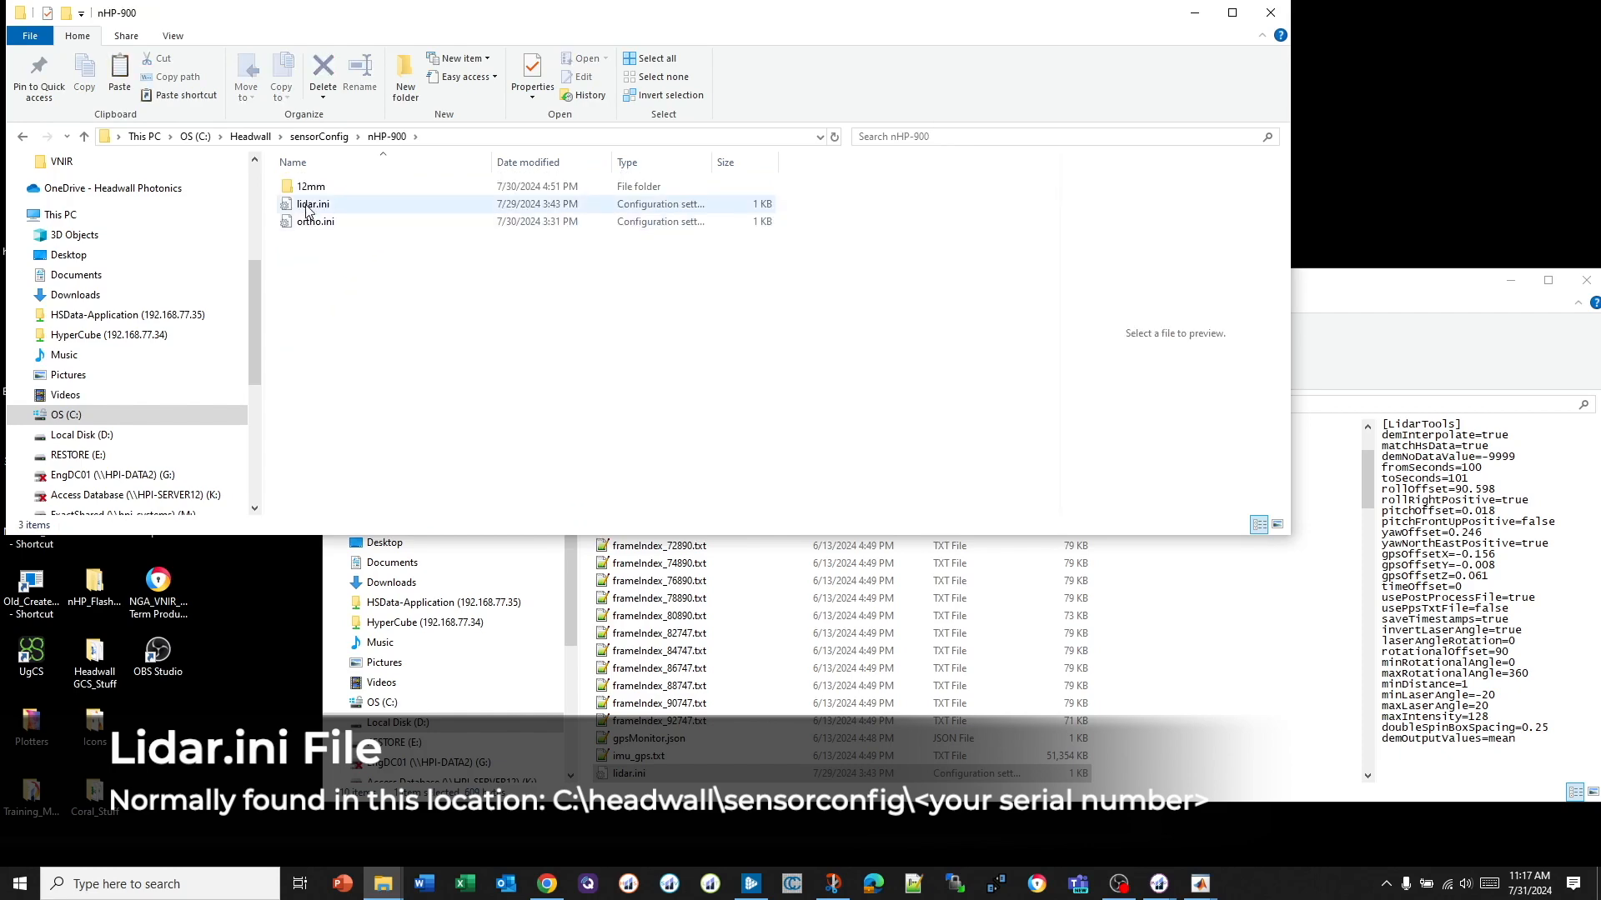
left_click(306, 208)
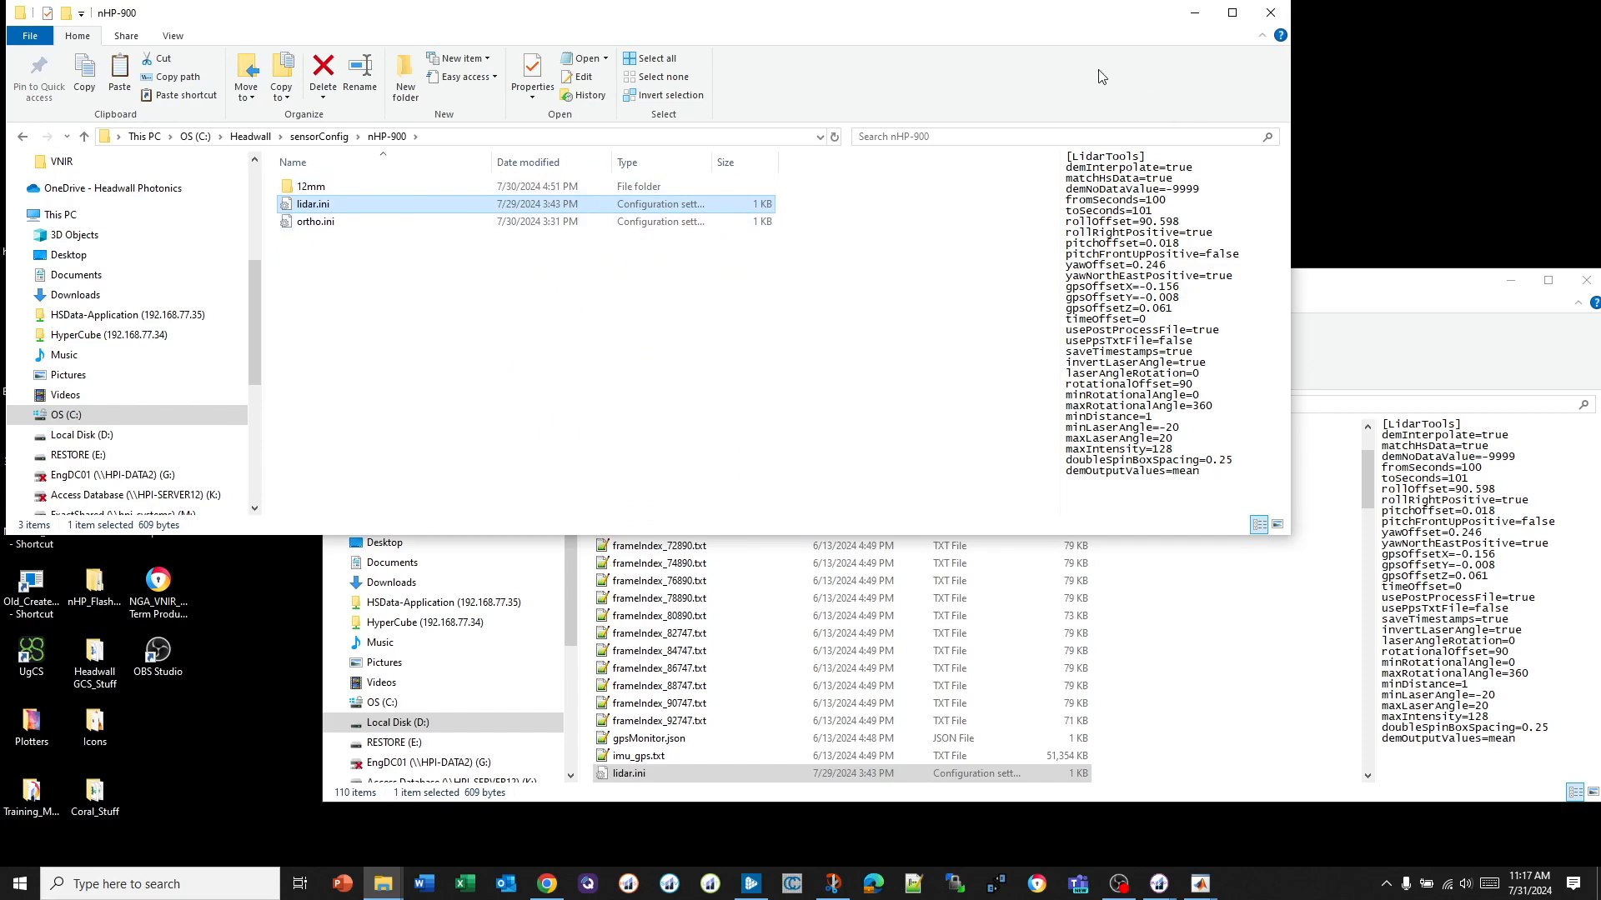
left_click(1195, 15)
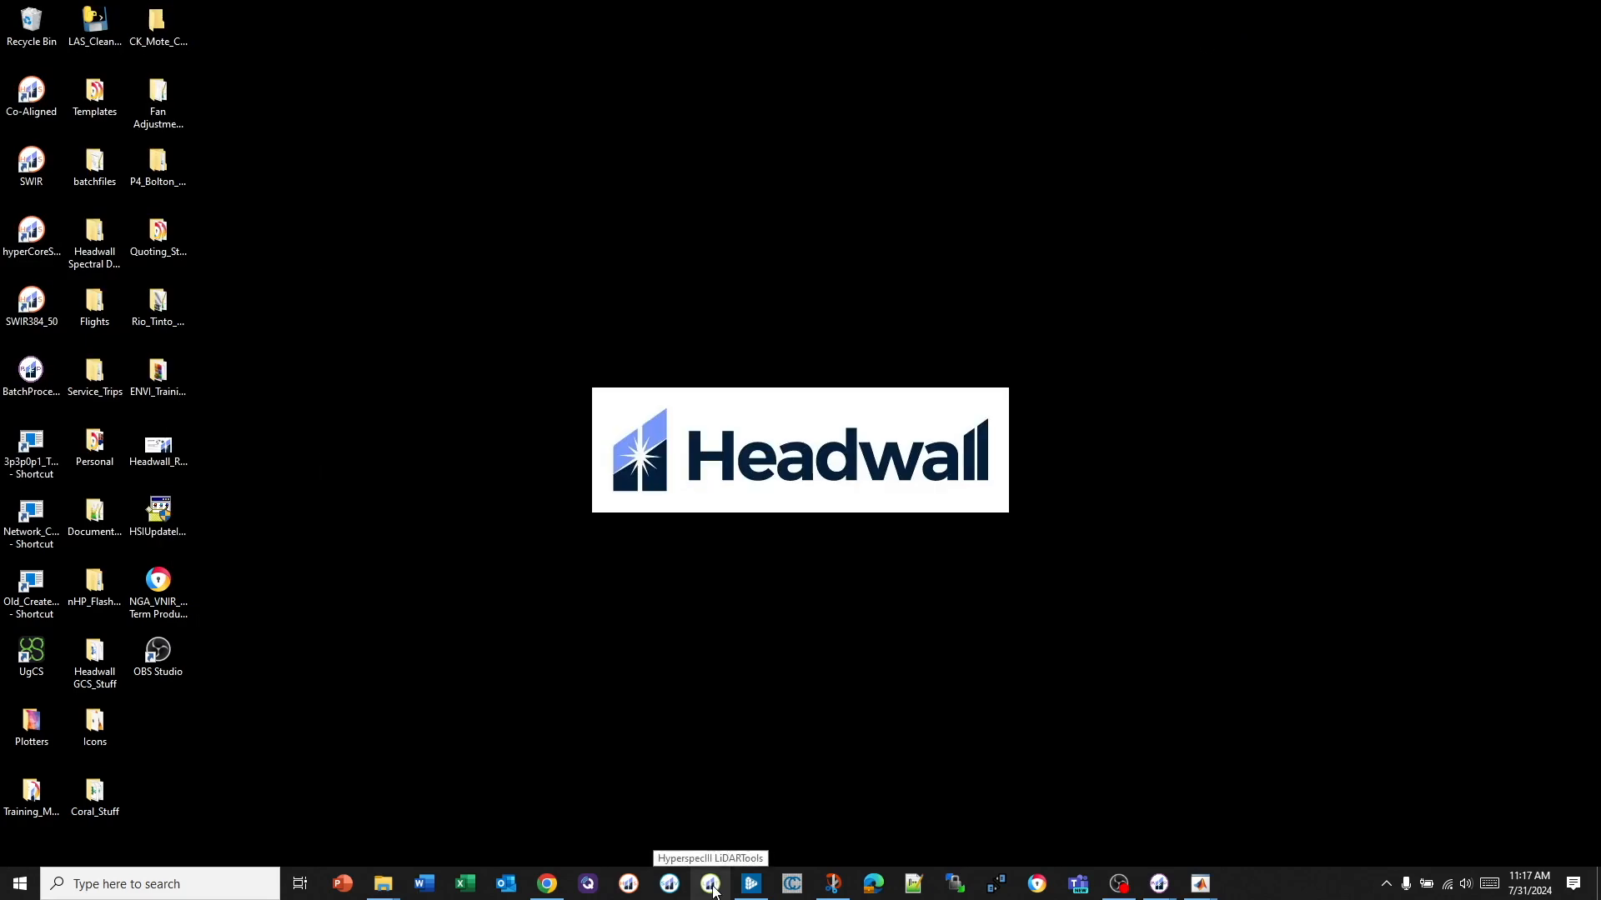
- Load lidar.pcap.idx from the dataset's VNIR folder in LiDAR Tools and create the LAS files, then minimize the tool
left_click(712, 888)
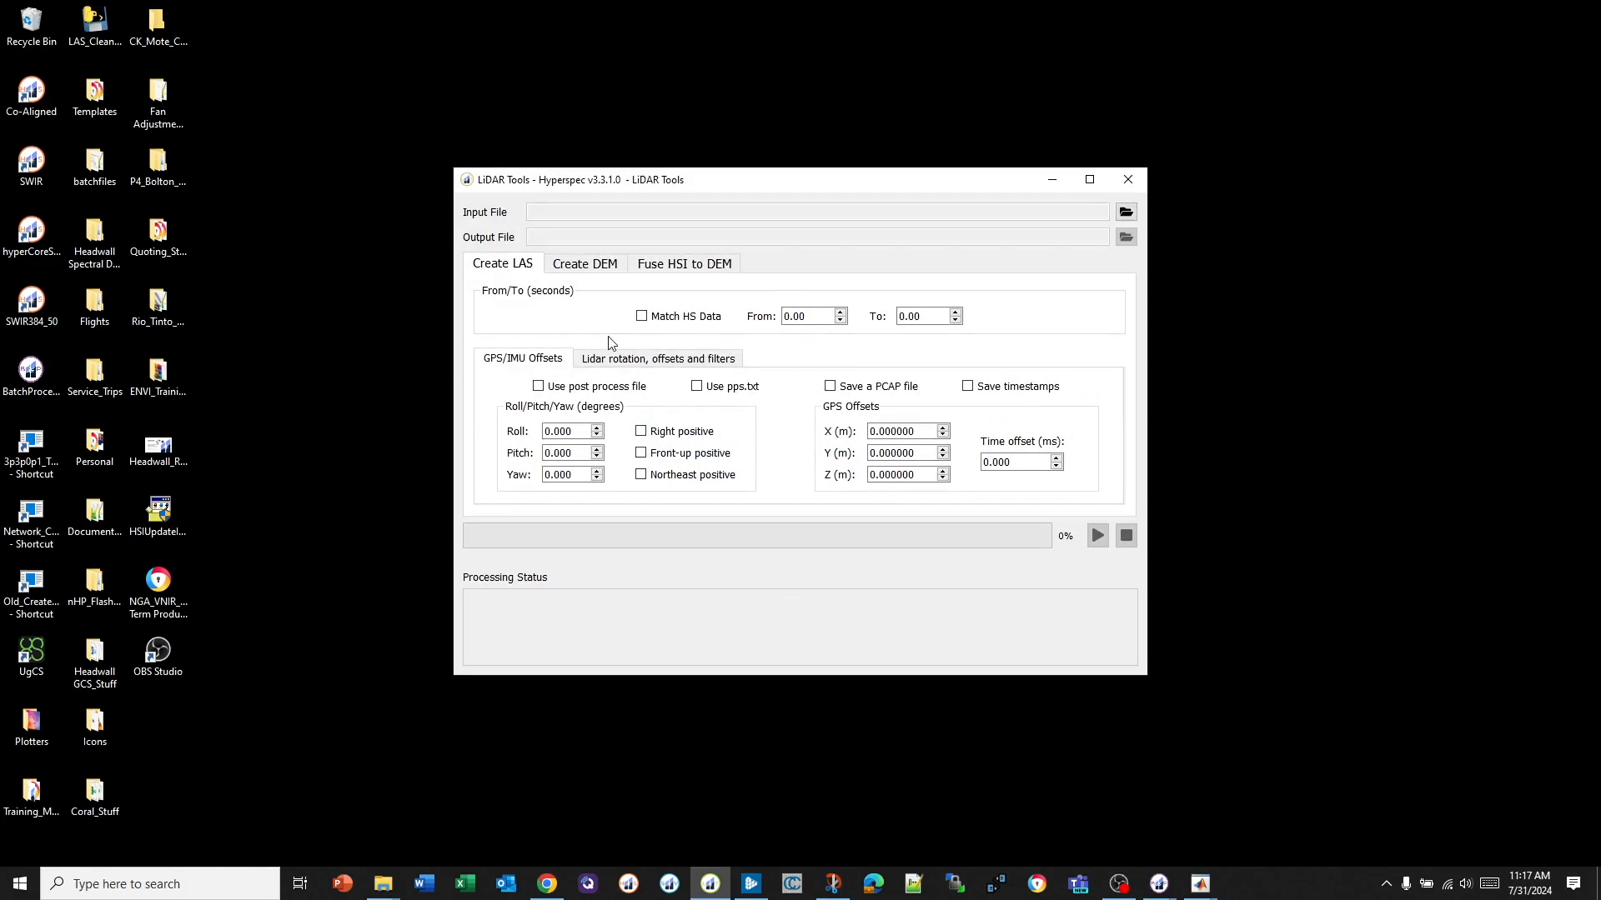
left_click(1125, 212)
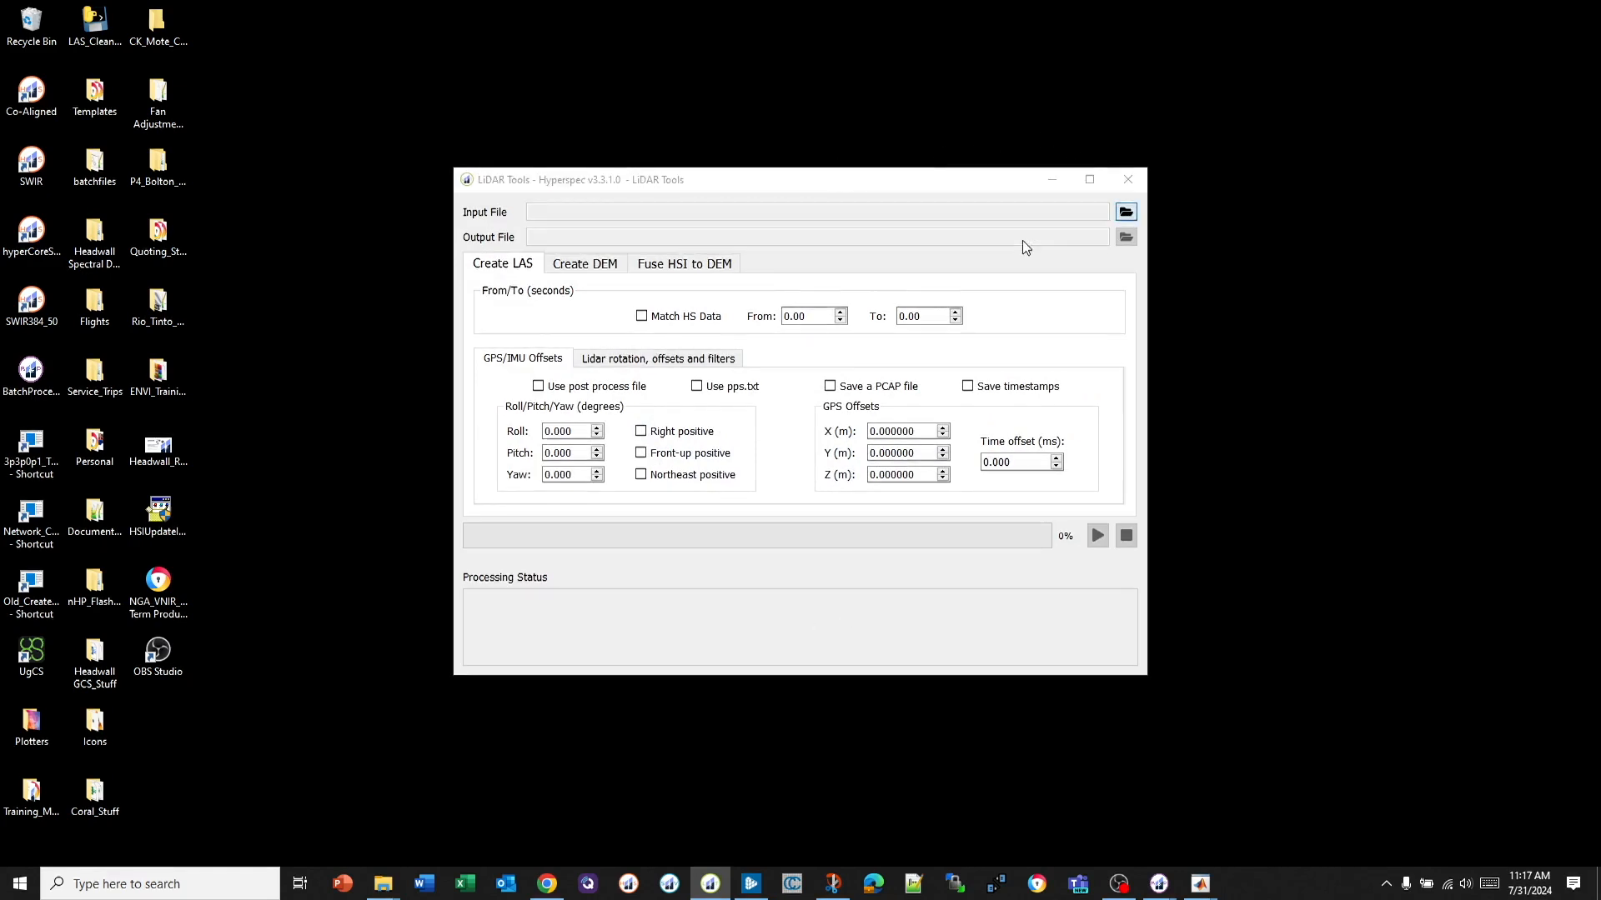
left_click(827, 326)
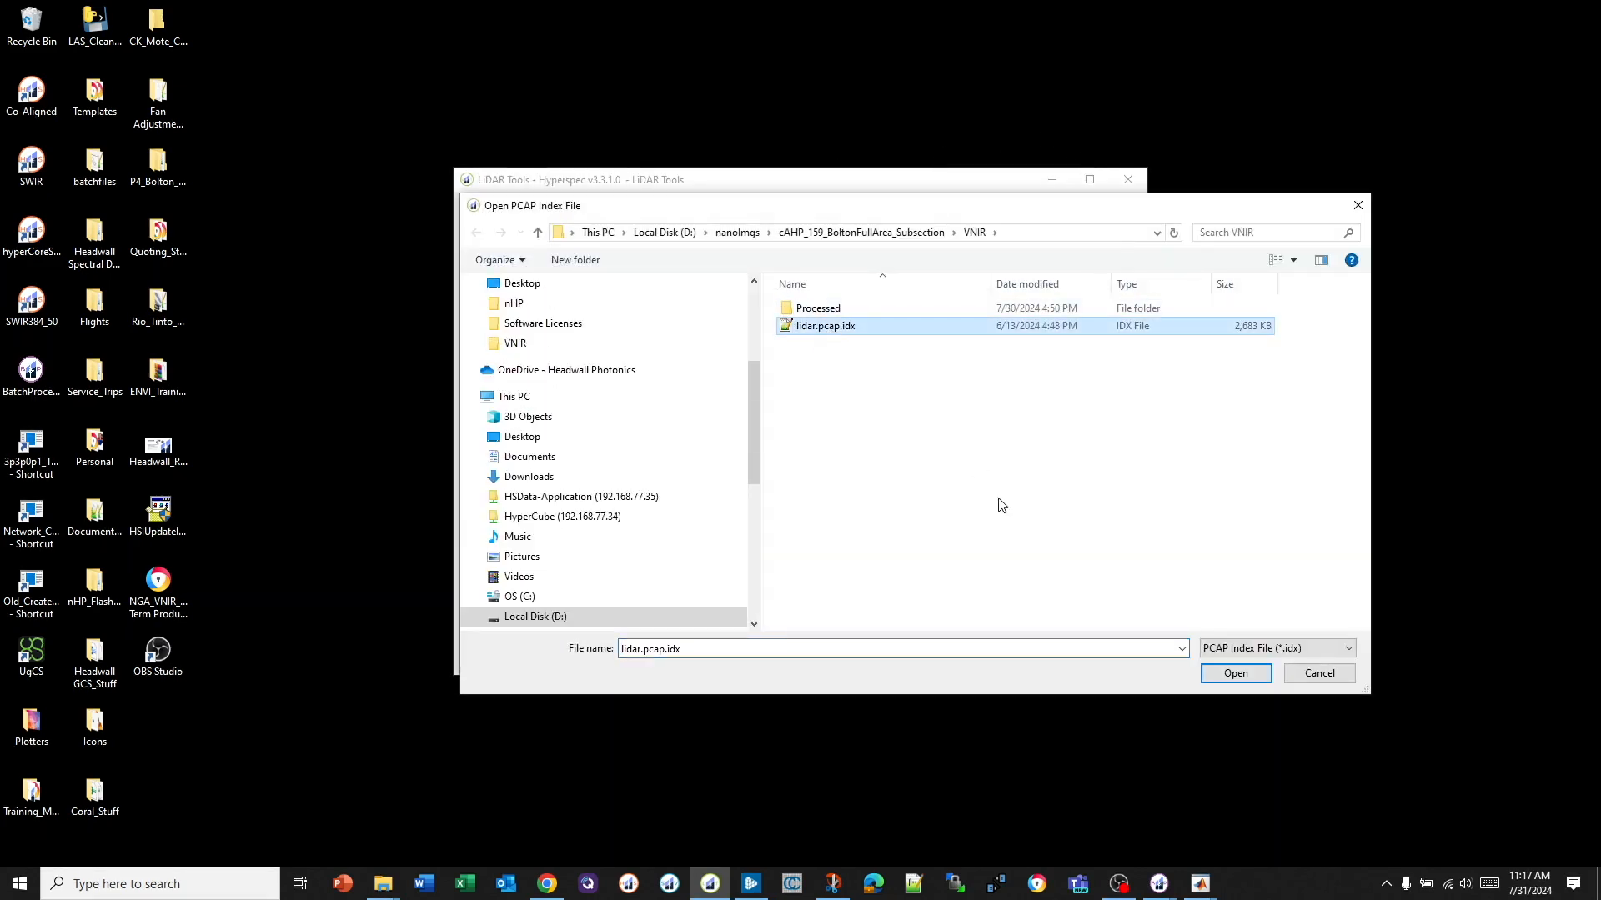
left_click(1237, 674)
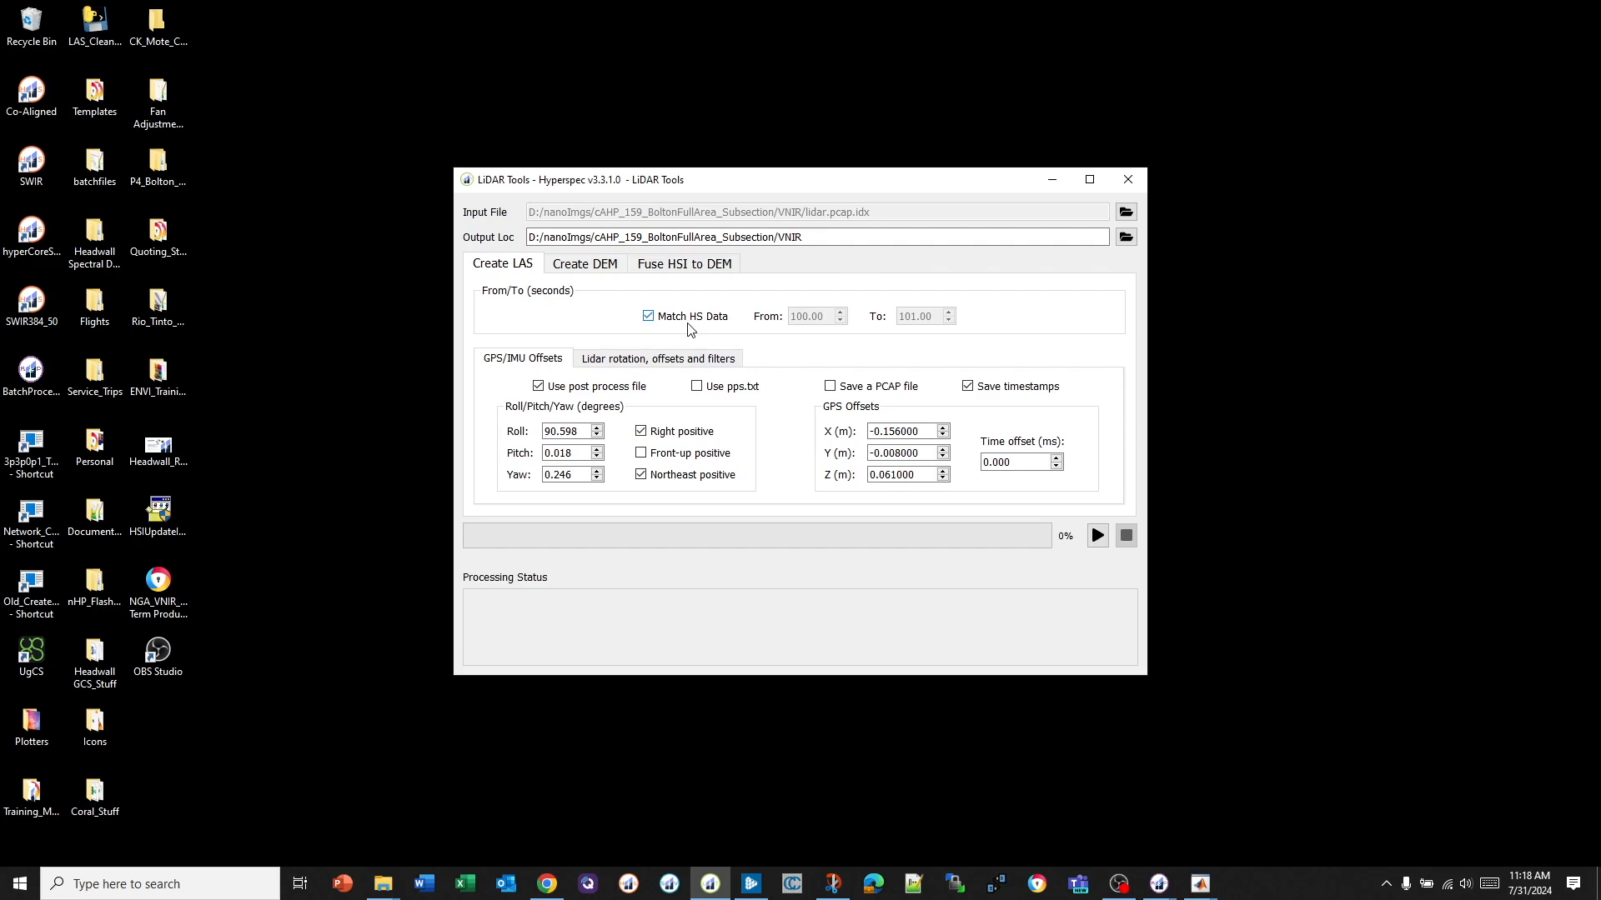
left_click(1097, 536)
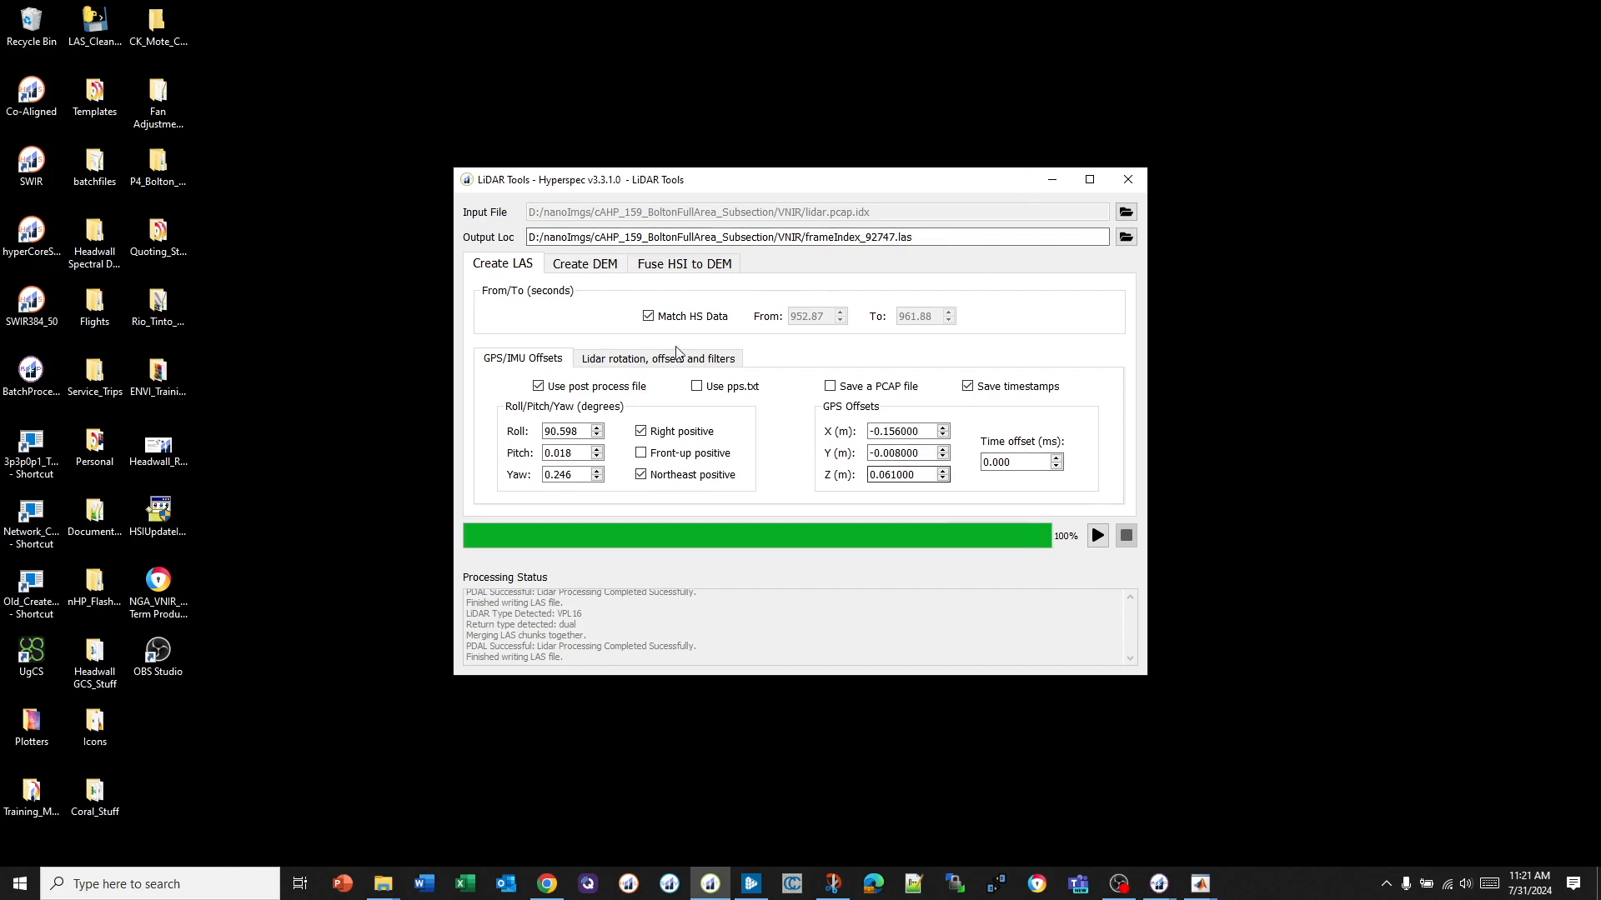
left_click(1053, 181)
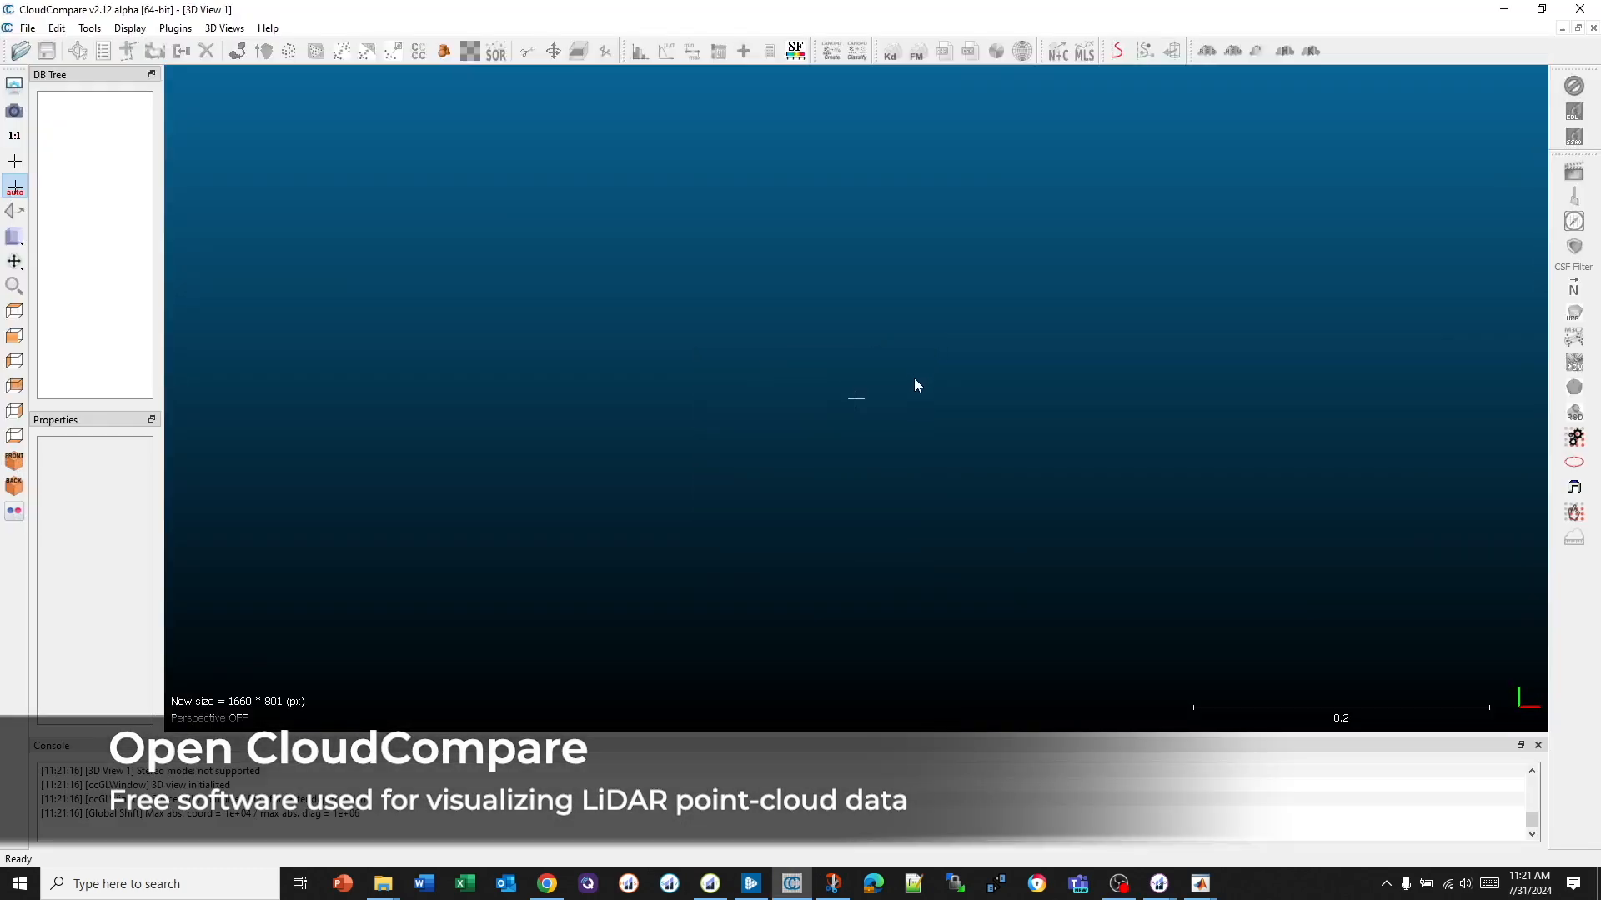
- In CloudCompare, start opening files and browse to the VNIR folder of D:\nanoImgs\cAHP_159_BoltonFullArea_Subsection
left_click(30, 30)
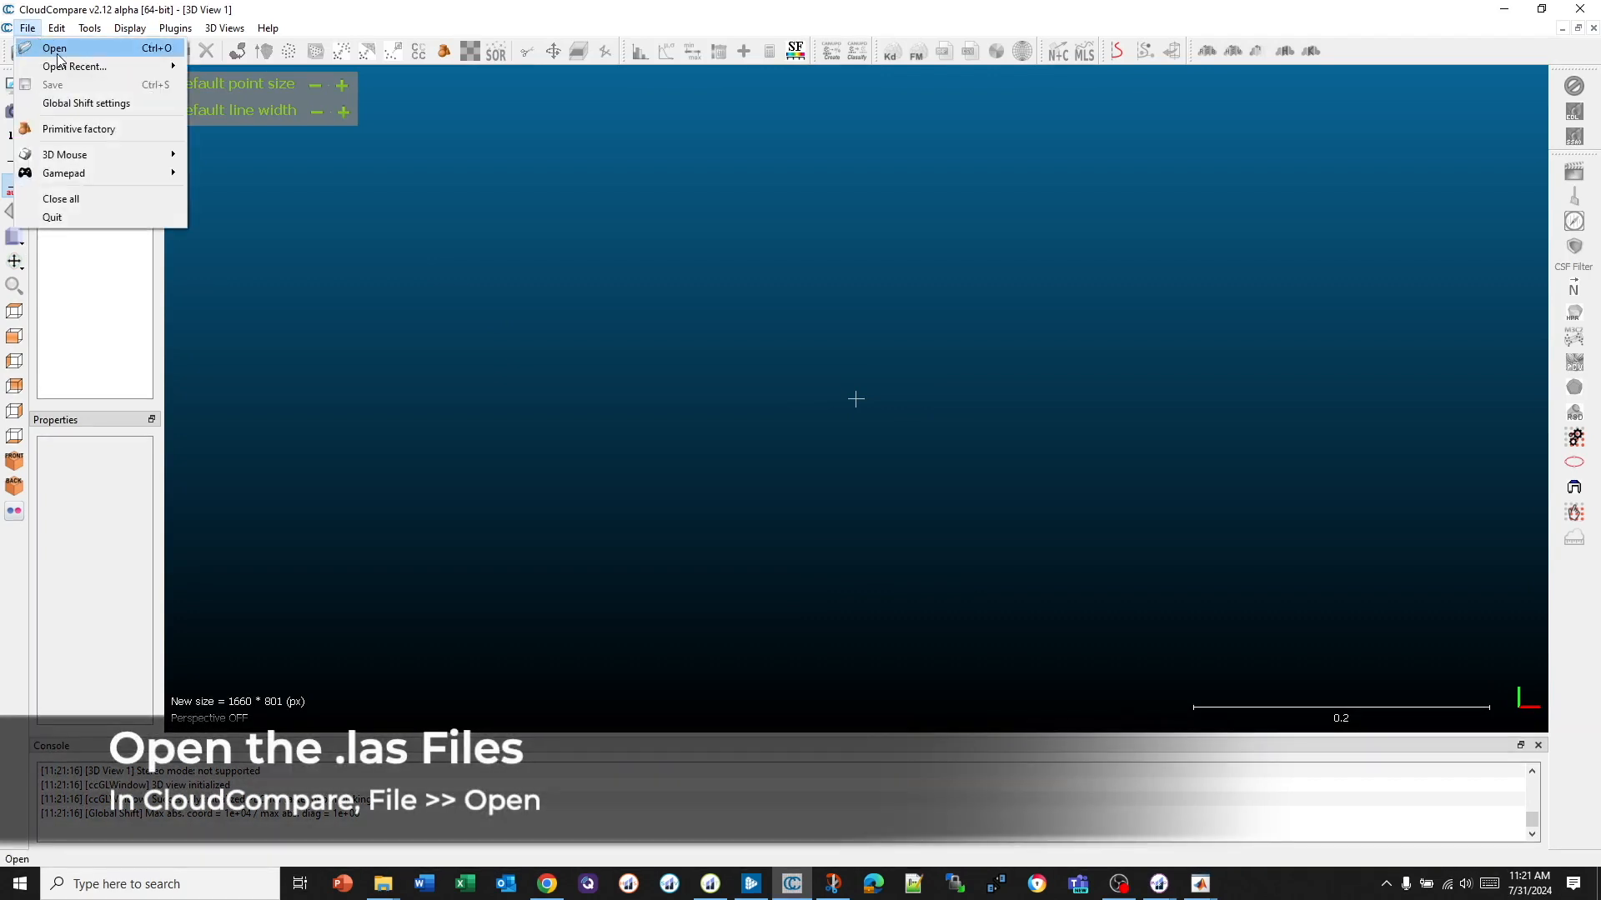
left_click(55, 50)
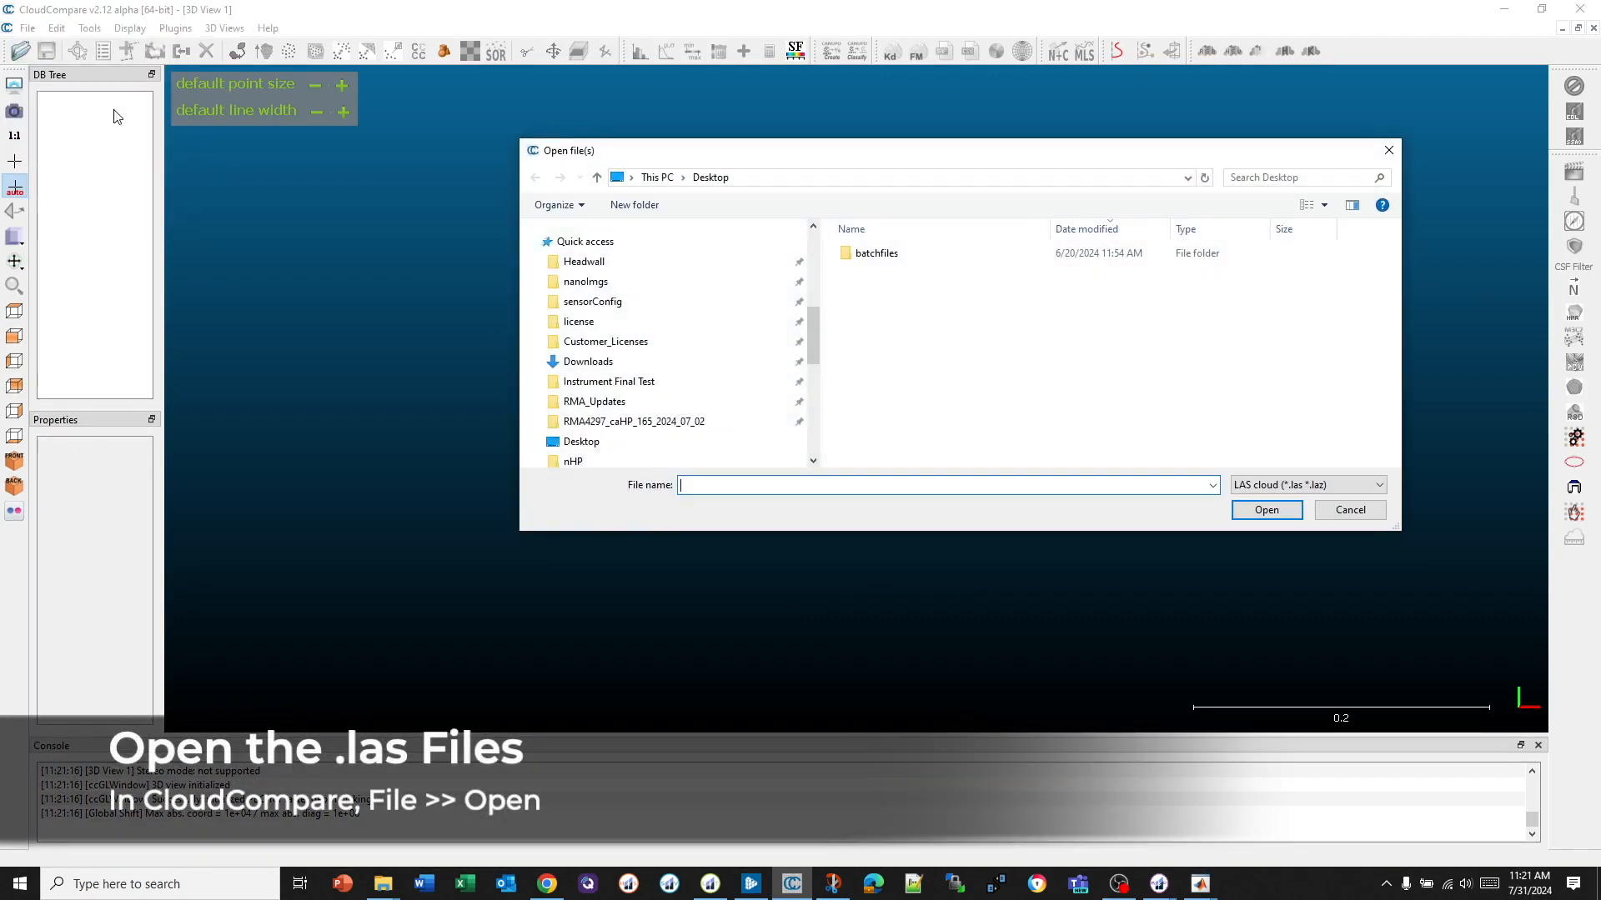
scroll(626, 438, "down", 1)
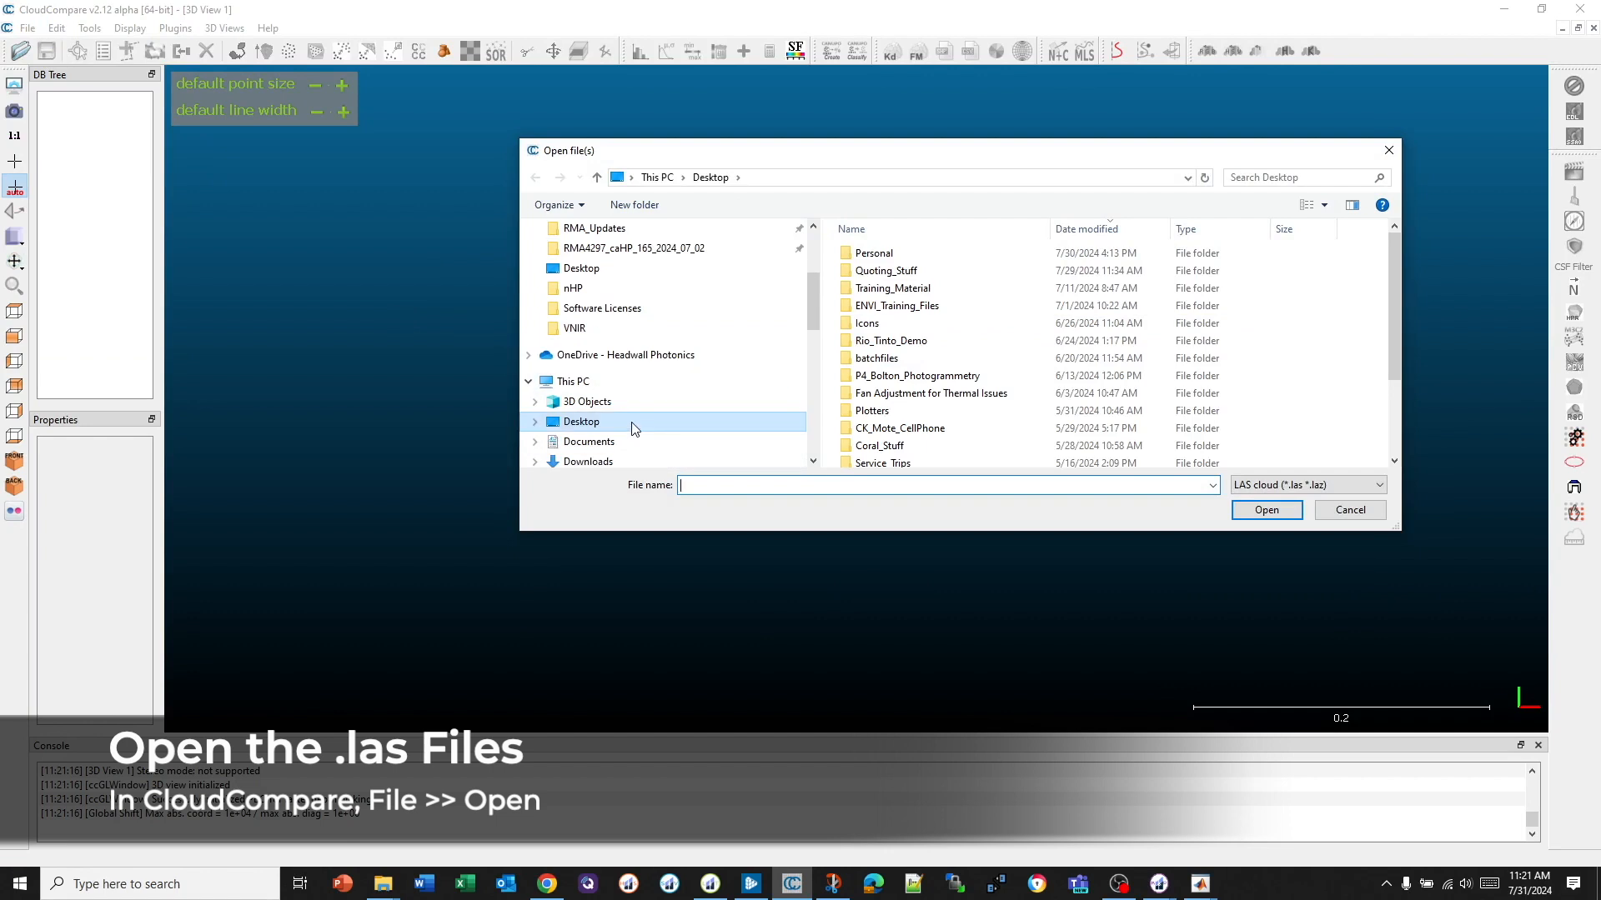
scroll(611, 426, "down", 1)
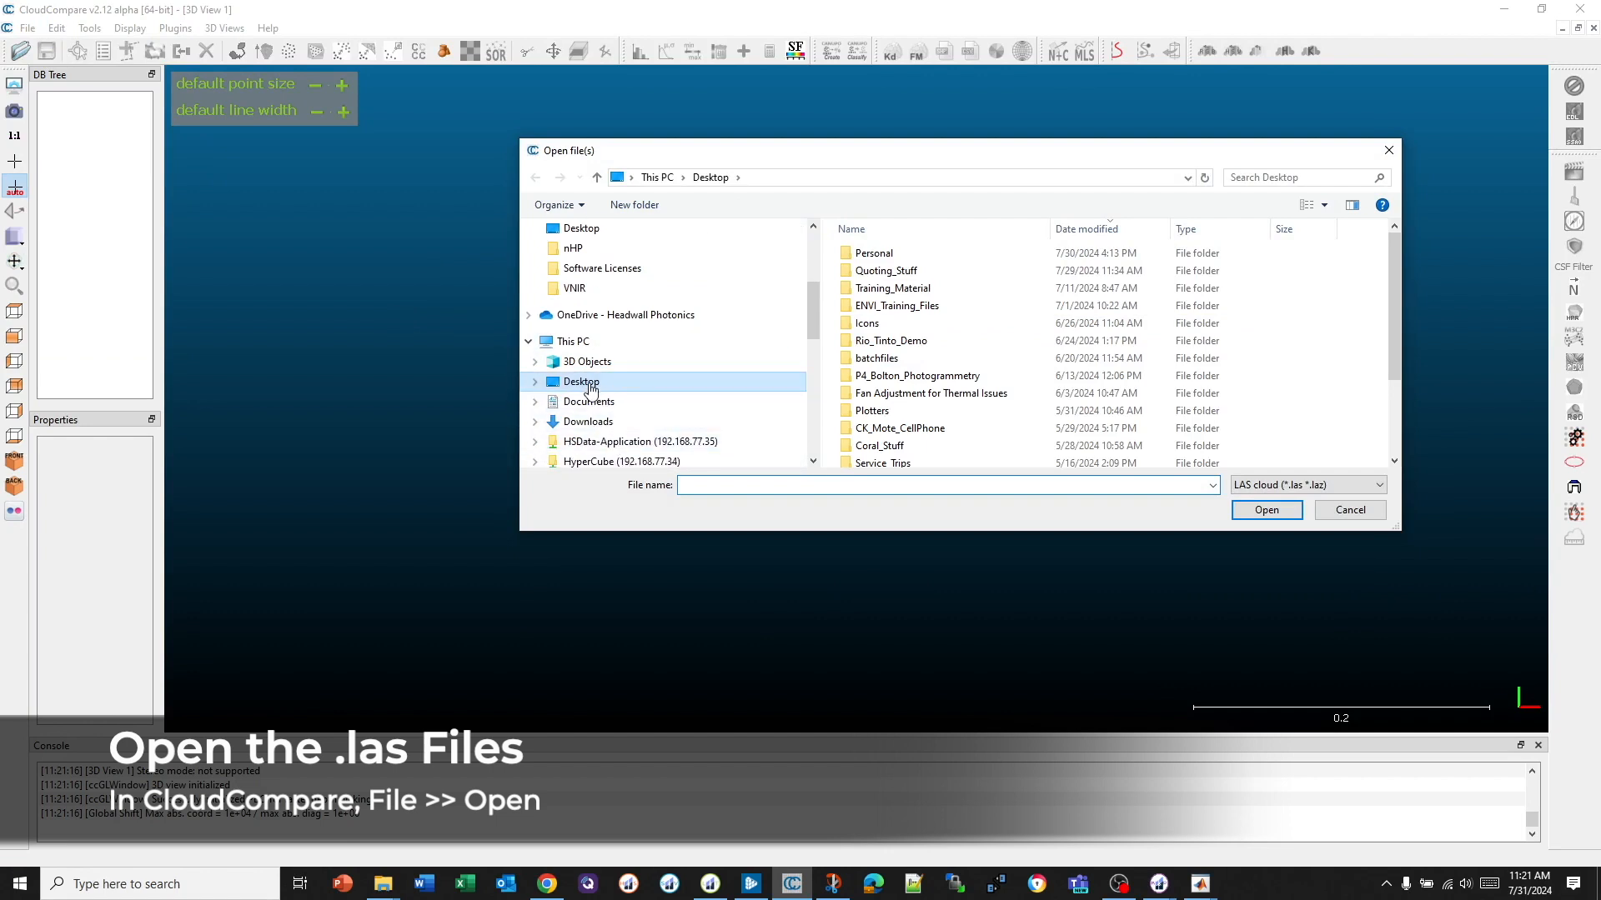
scroll(588, 375, "down", 5)
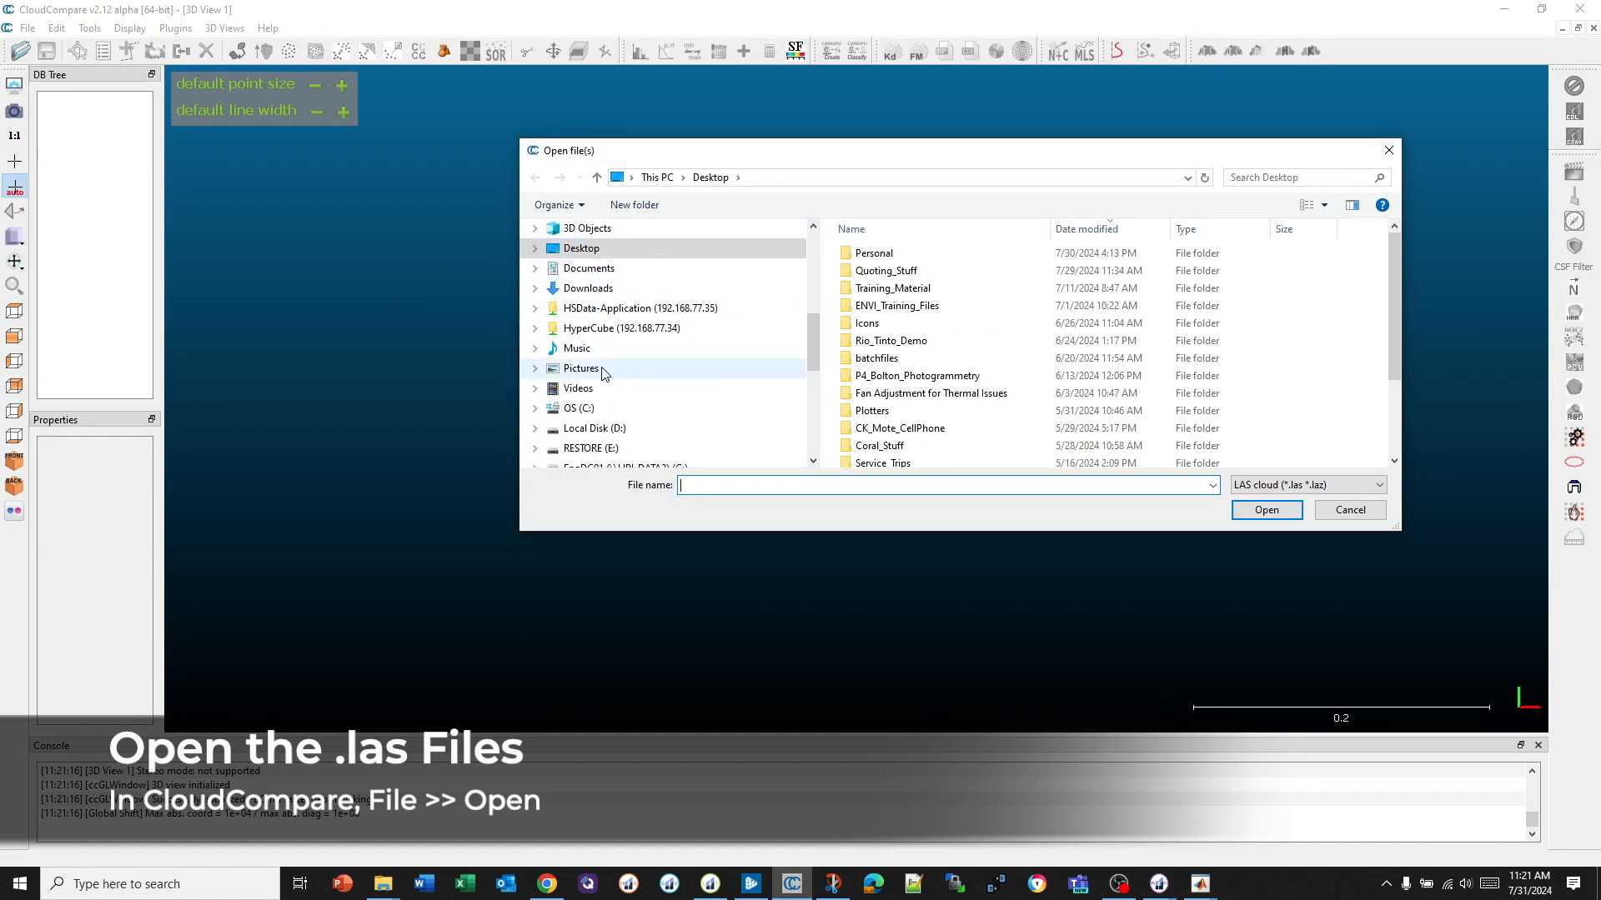
left_click(592, 368)
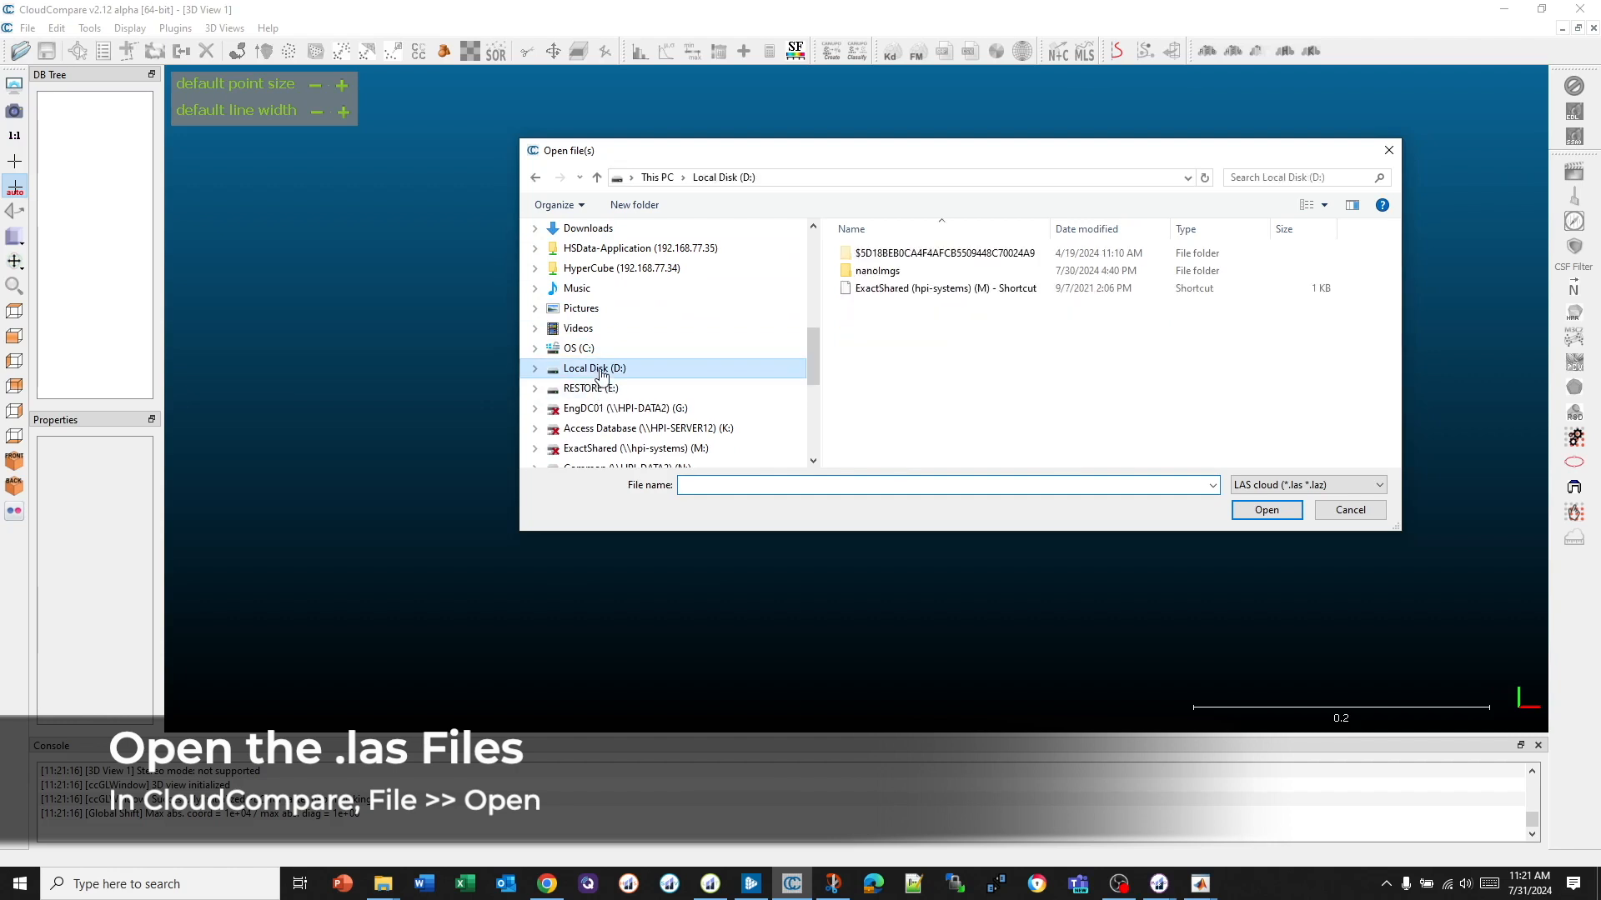
double_click(900, 272)
double_click(900, 252)
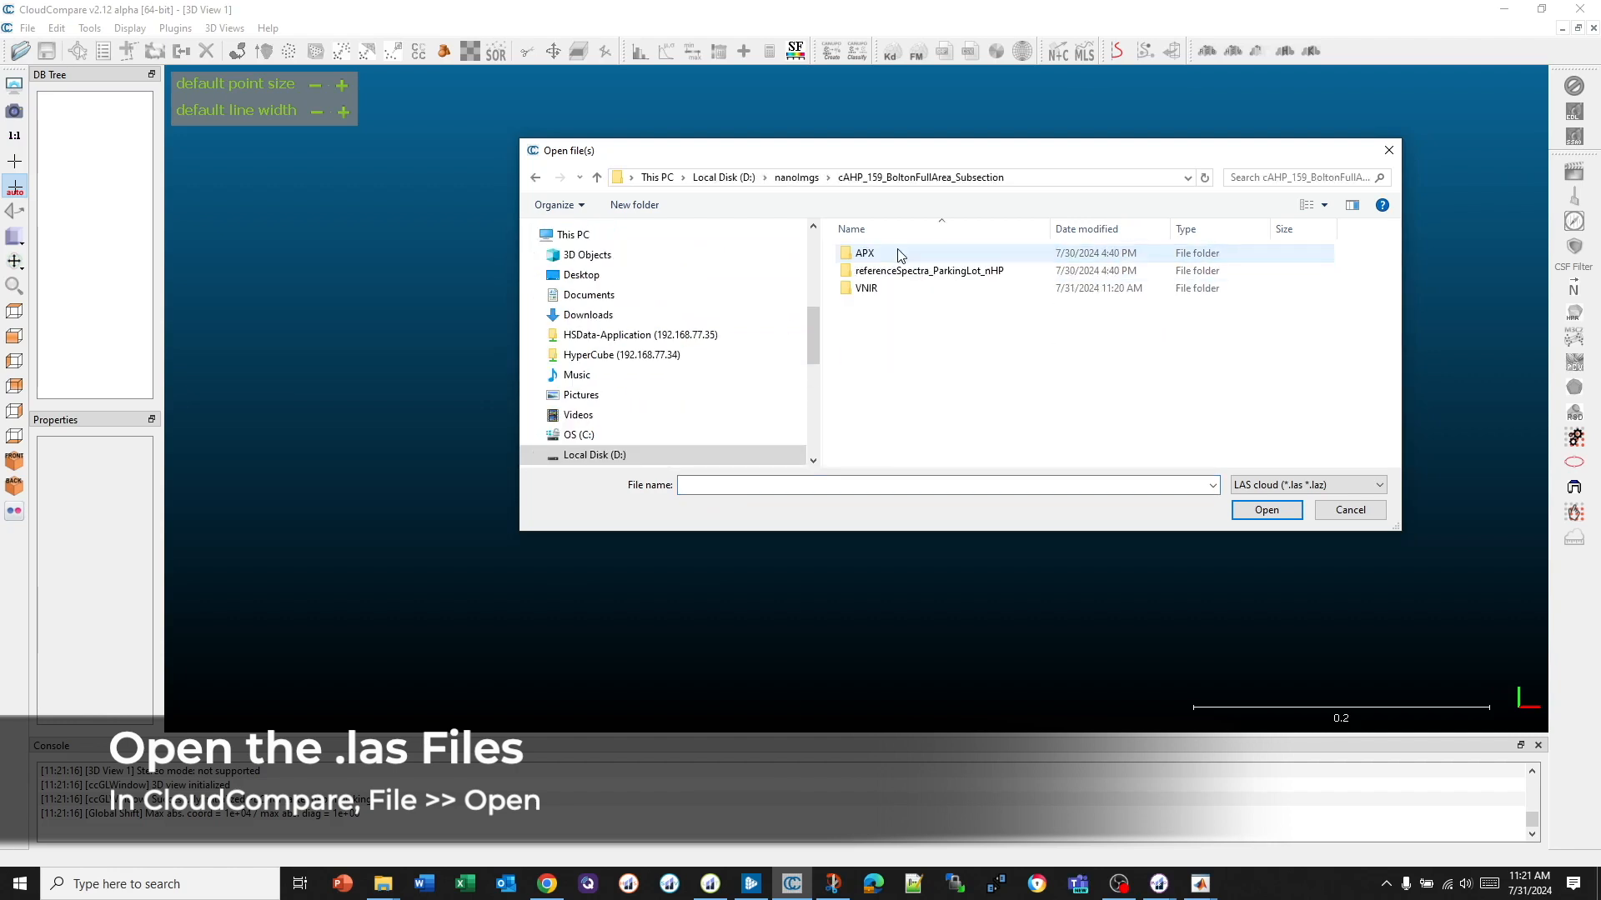
double_click(879, 288)
- Open all LAS files from frameIndex_59125.las to frameIndex_92747.las, accepting the default import settings for every file
left_click(877, 279)
scroll(902, 321, "down", 2)
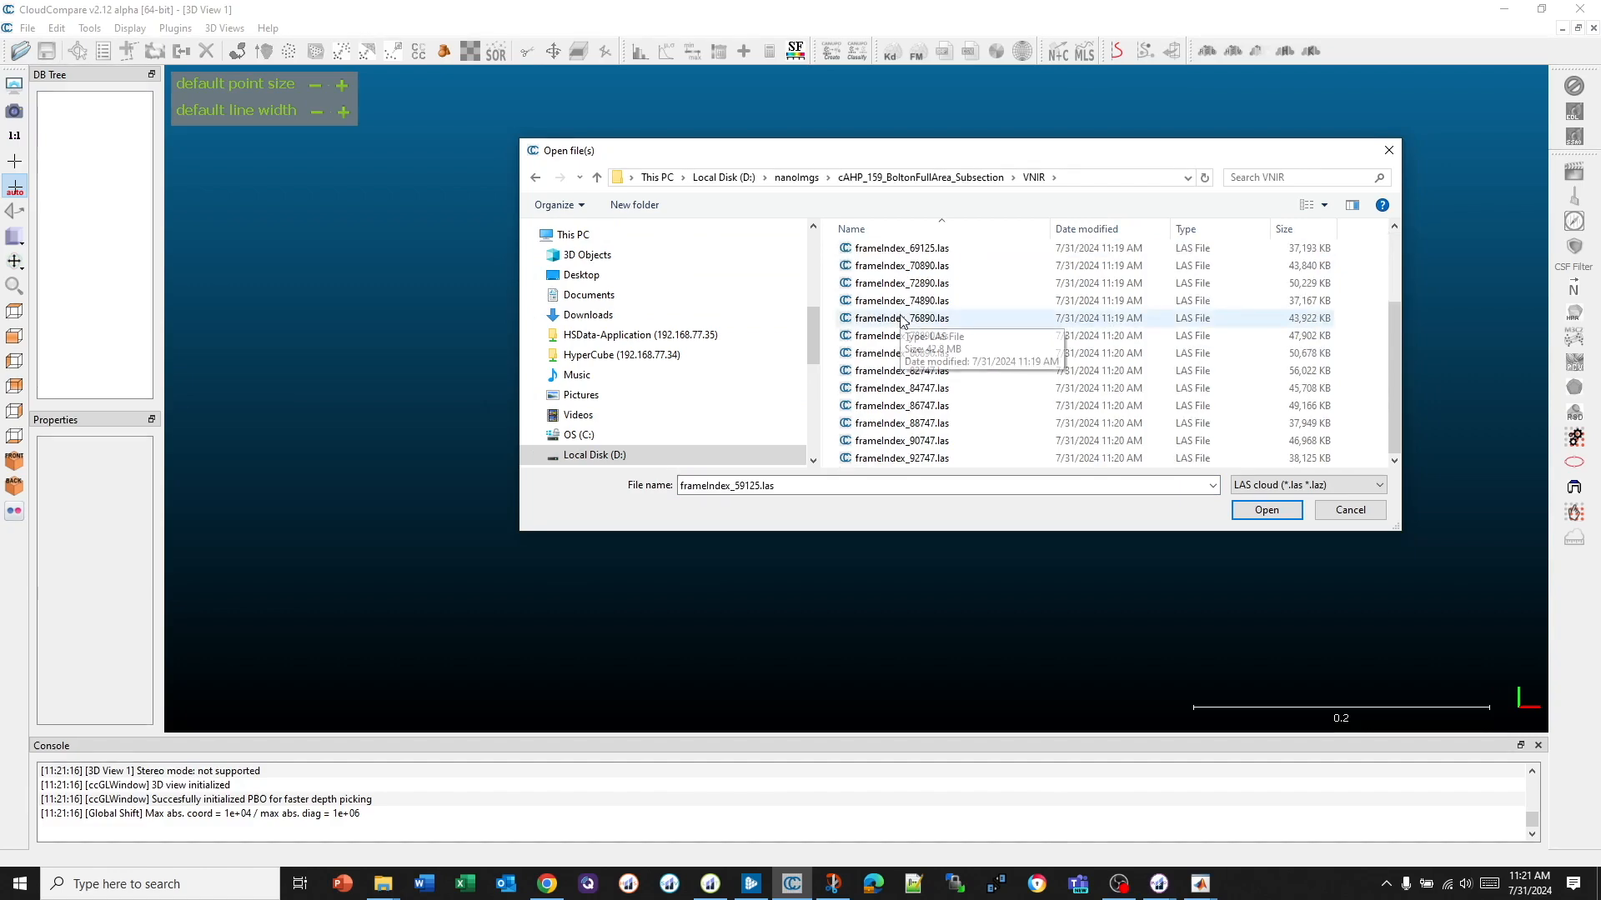
left_click(908, 459, "shift")
left_click(1266, 509)
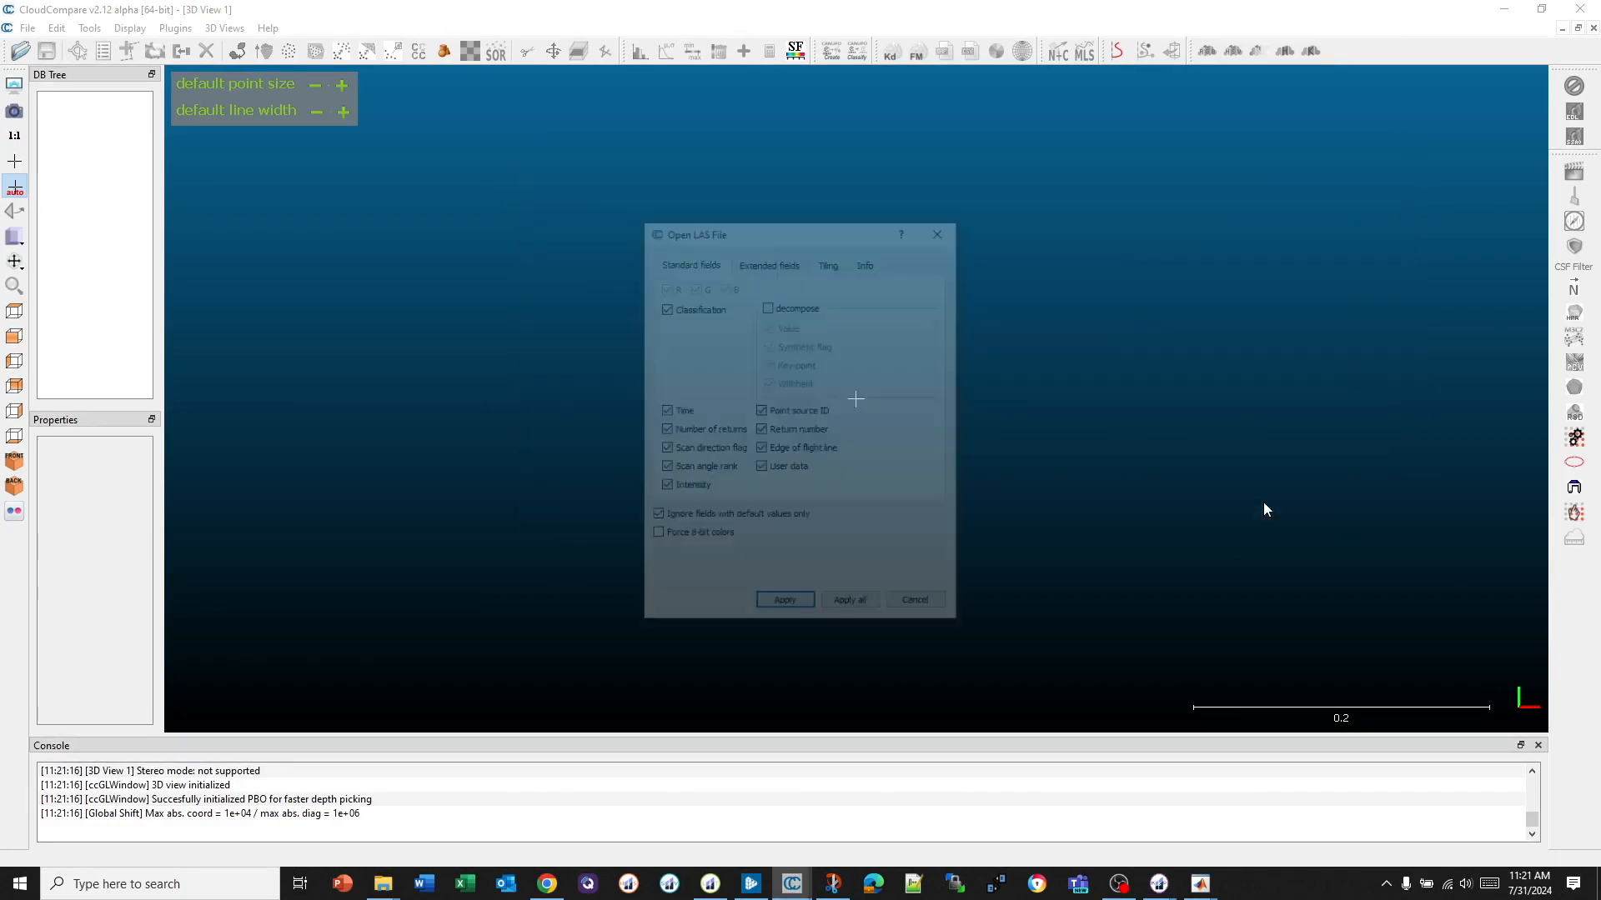
left_click(850, 606)
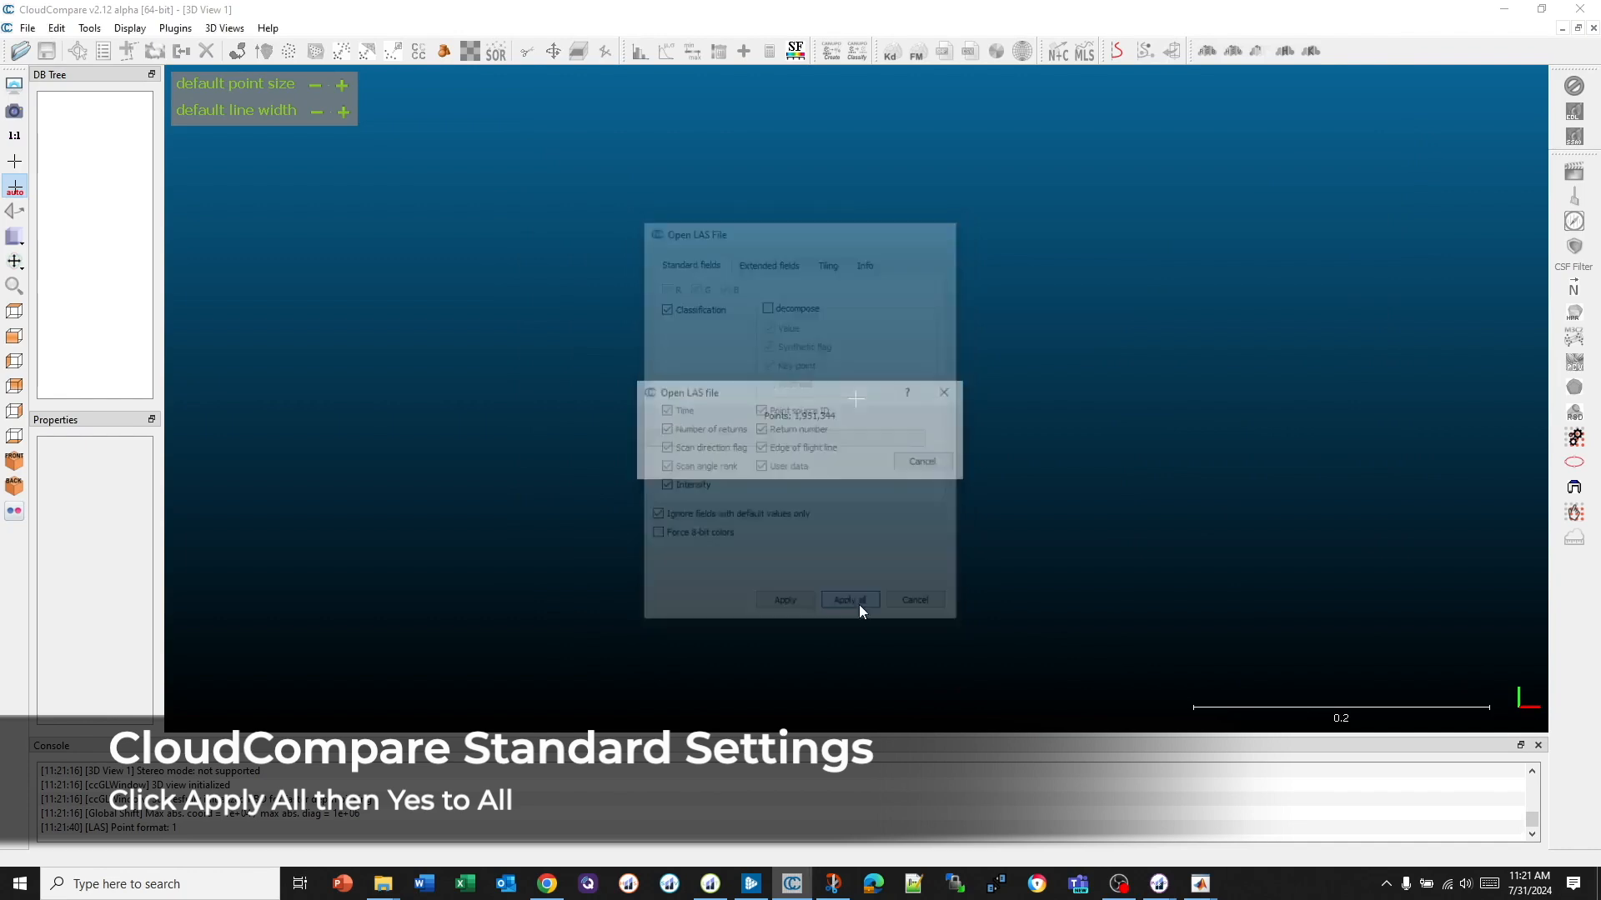
left_click(997, 605)
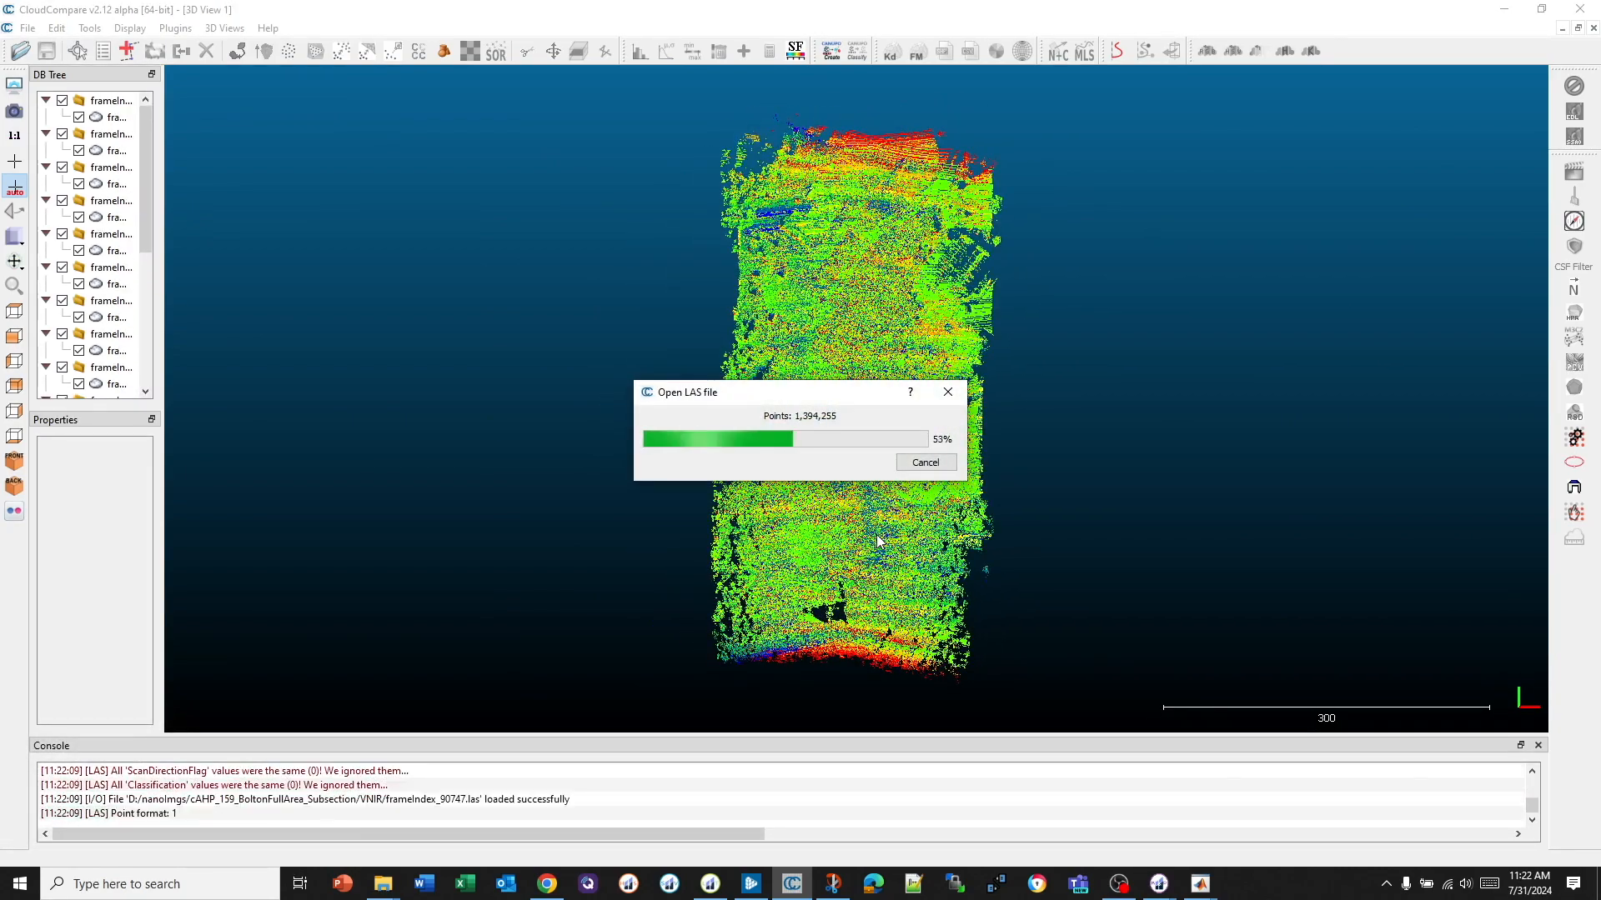
- Select every cloud from frameIndex_59125 to frameIndex_92747 and merge them, generating a scalar field with the original cloud index
left_click_drag(162, 291, 261, 314)
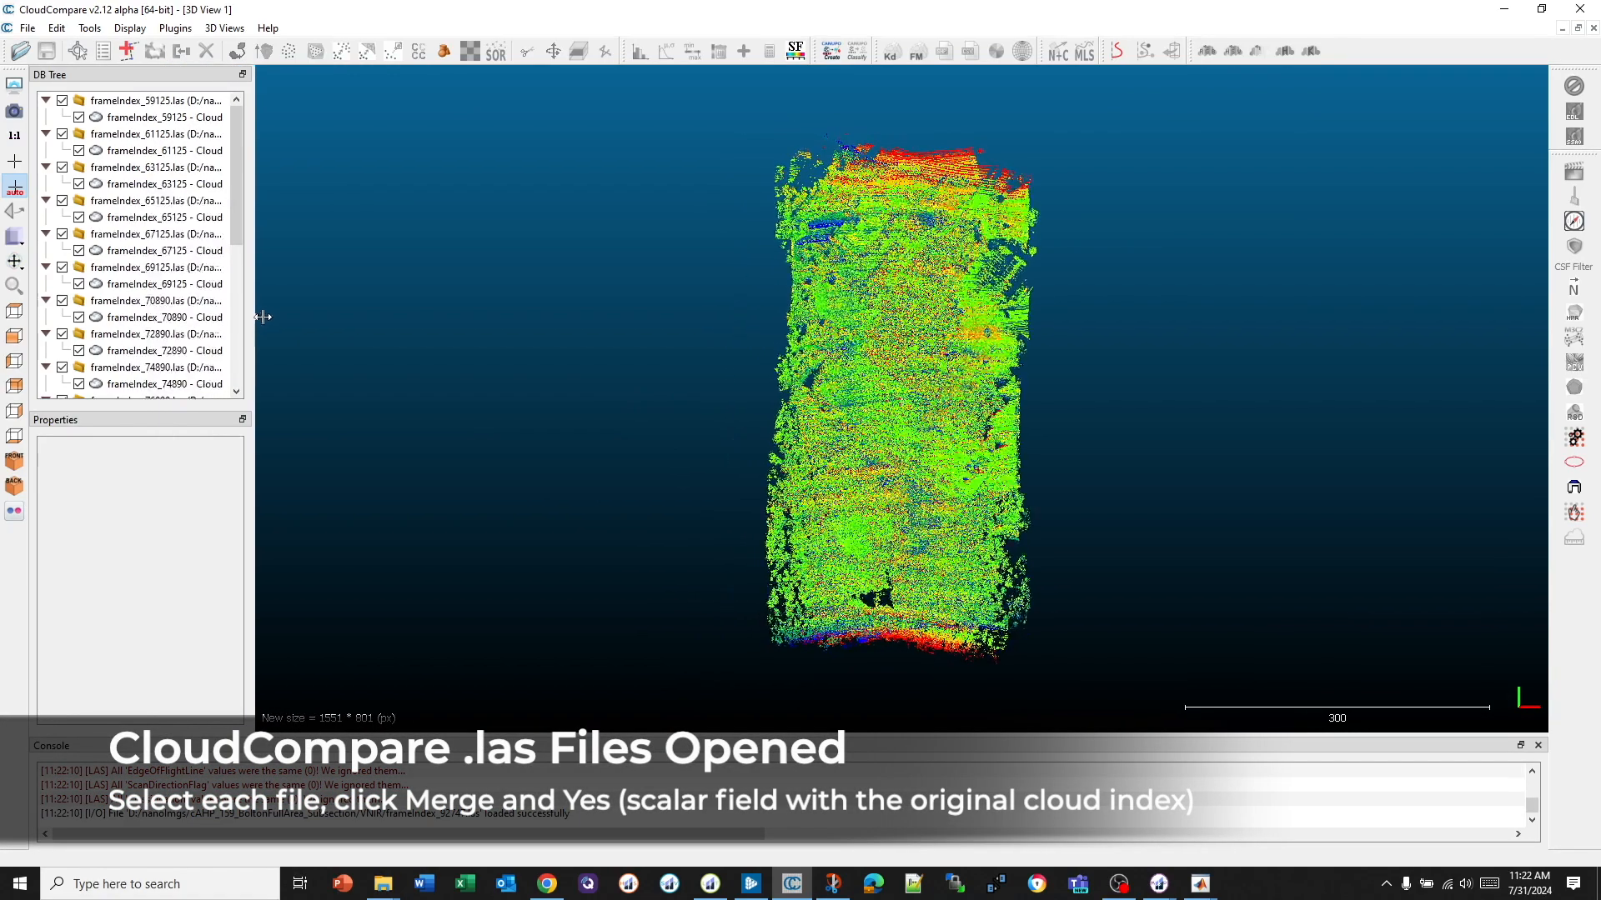
left_click(112, 118)
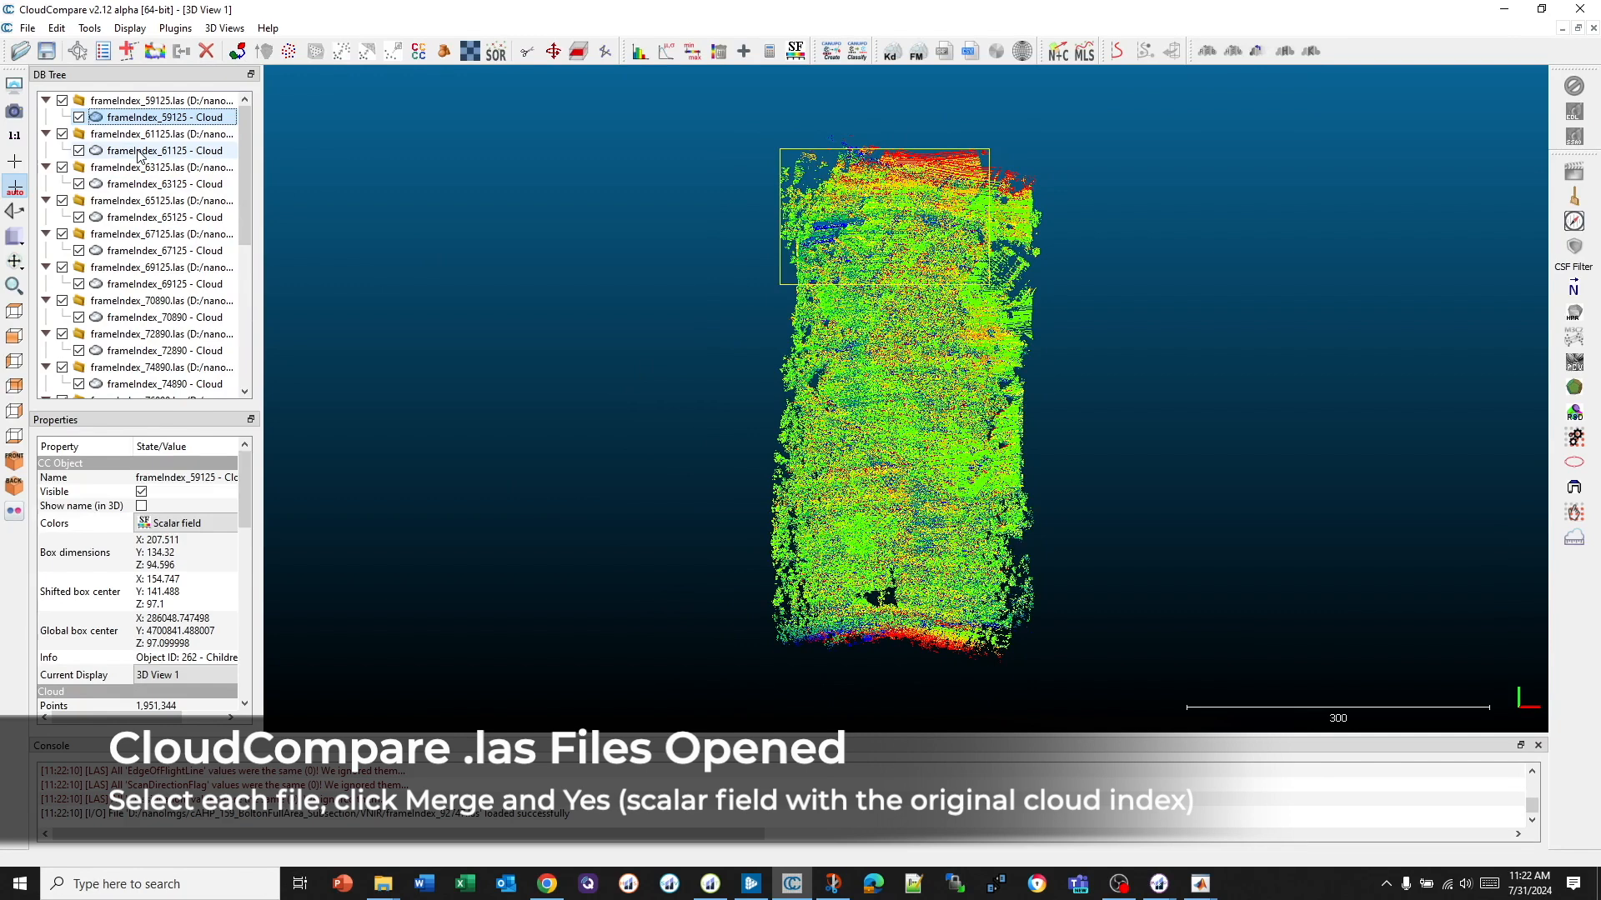
left_click(140, 151, "ctrl")
left_click(137, 184, "ctrl")
left_click(139, 218, "ctrl")
left_click(139, 251, "ctrl")
left_click(139, 285, "ctrl")
left_click(140, 317, "ctrl")
left_click(132, 351, "ctrl")
left_click(136, 384, "ctrl")
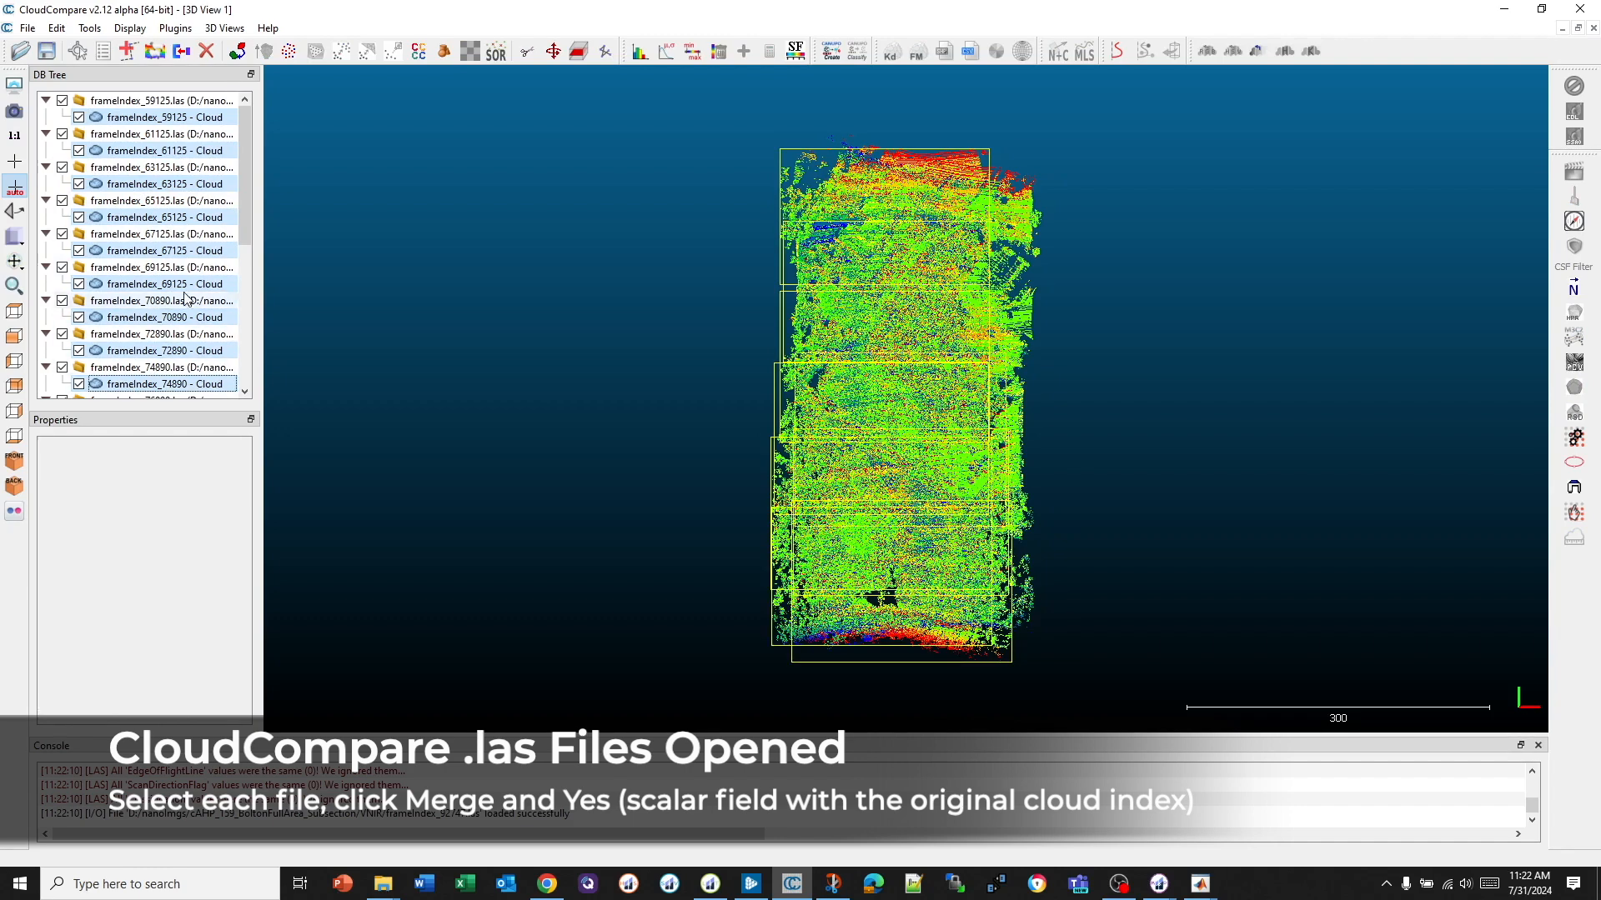
scroll(125, 250, "down", 6)
scroll(125, 241, "up", 1)
left_click(125, 168, "ctrl")
left_click(125, 201, "ctrl")
left_click(125, 234, "ctrl")
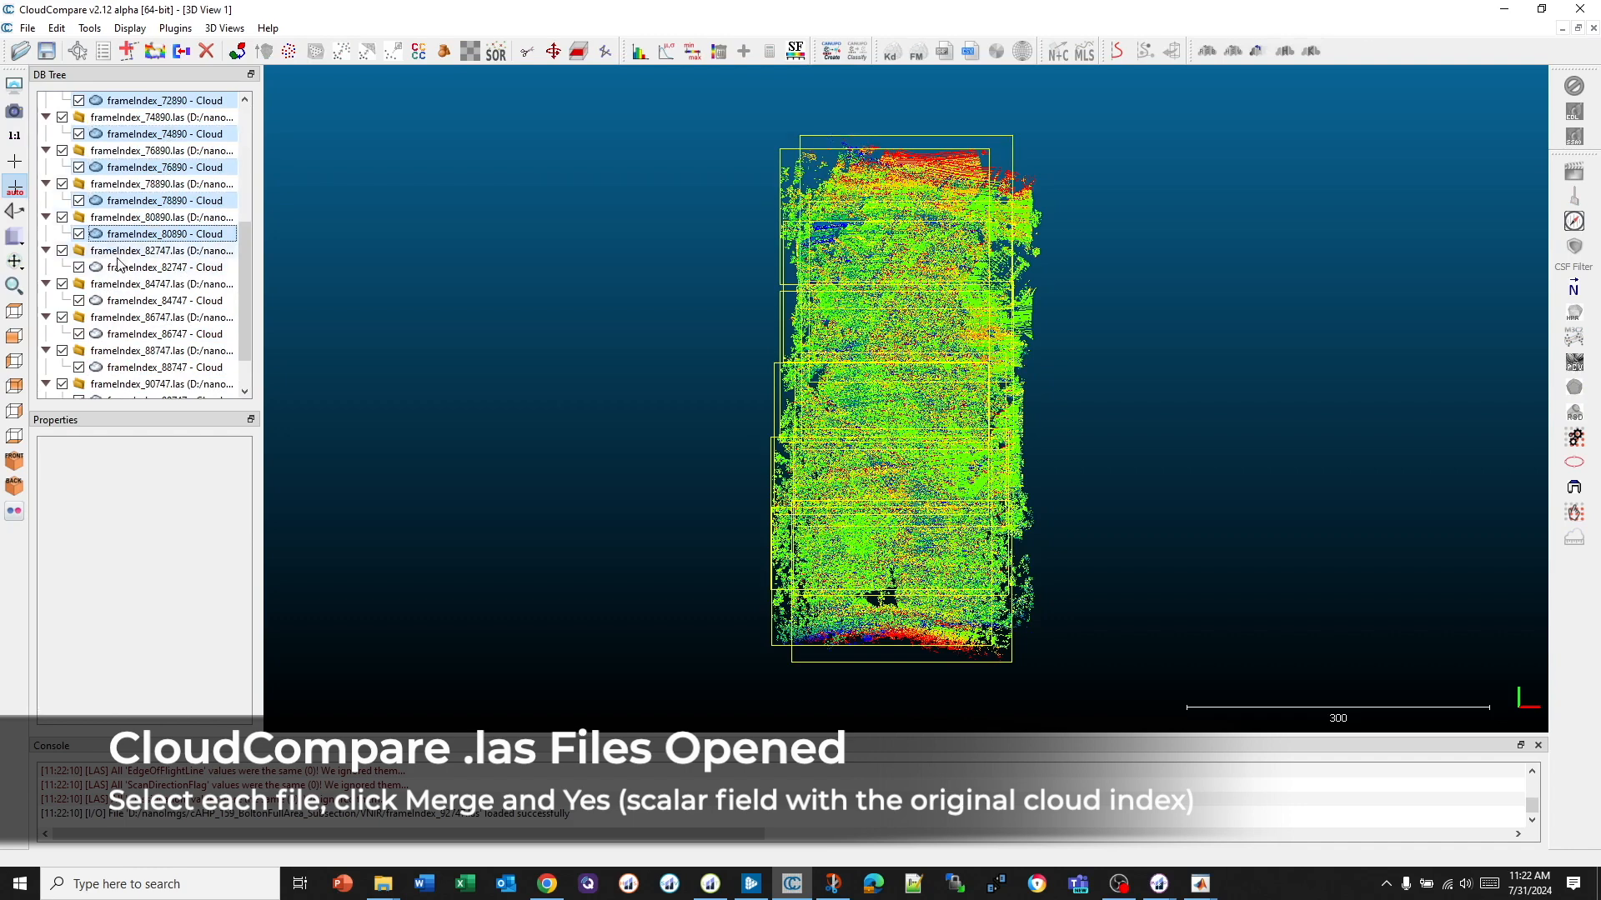
left_click(125, 268, "ctrl")
left_click(130, 302, "ctrl")
left_click(123, 335, "ctrl")
left_click(129, 370, "ctrl")
scroll(142, 346, "down", 1)
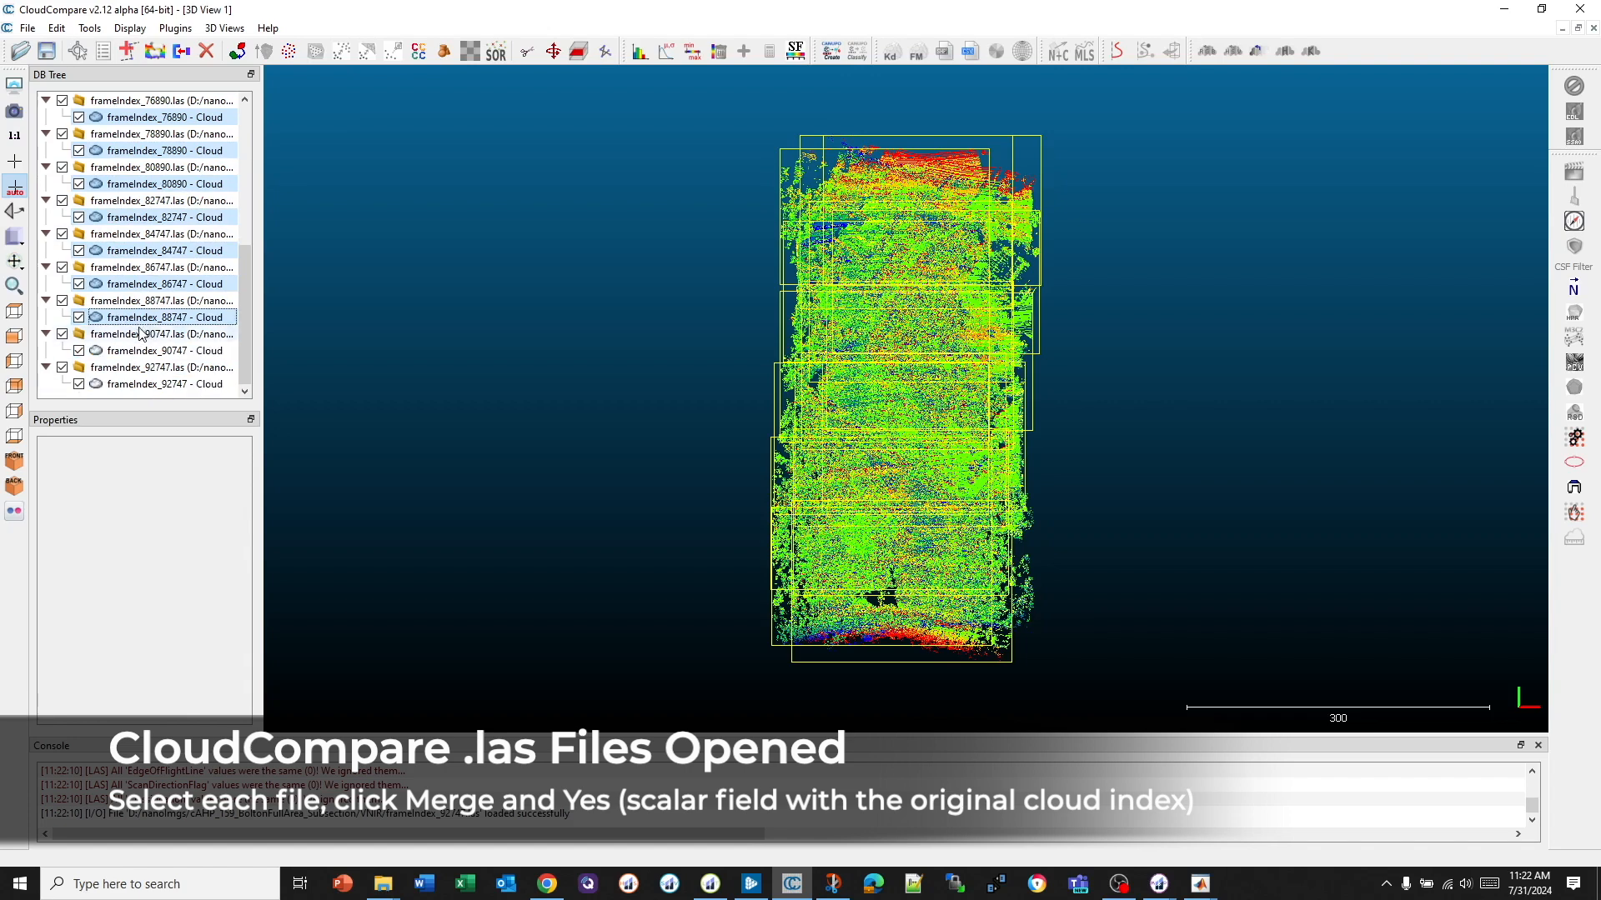
left_click(133, 351, "ctrl")
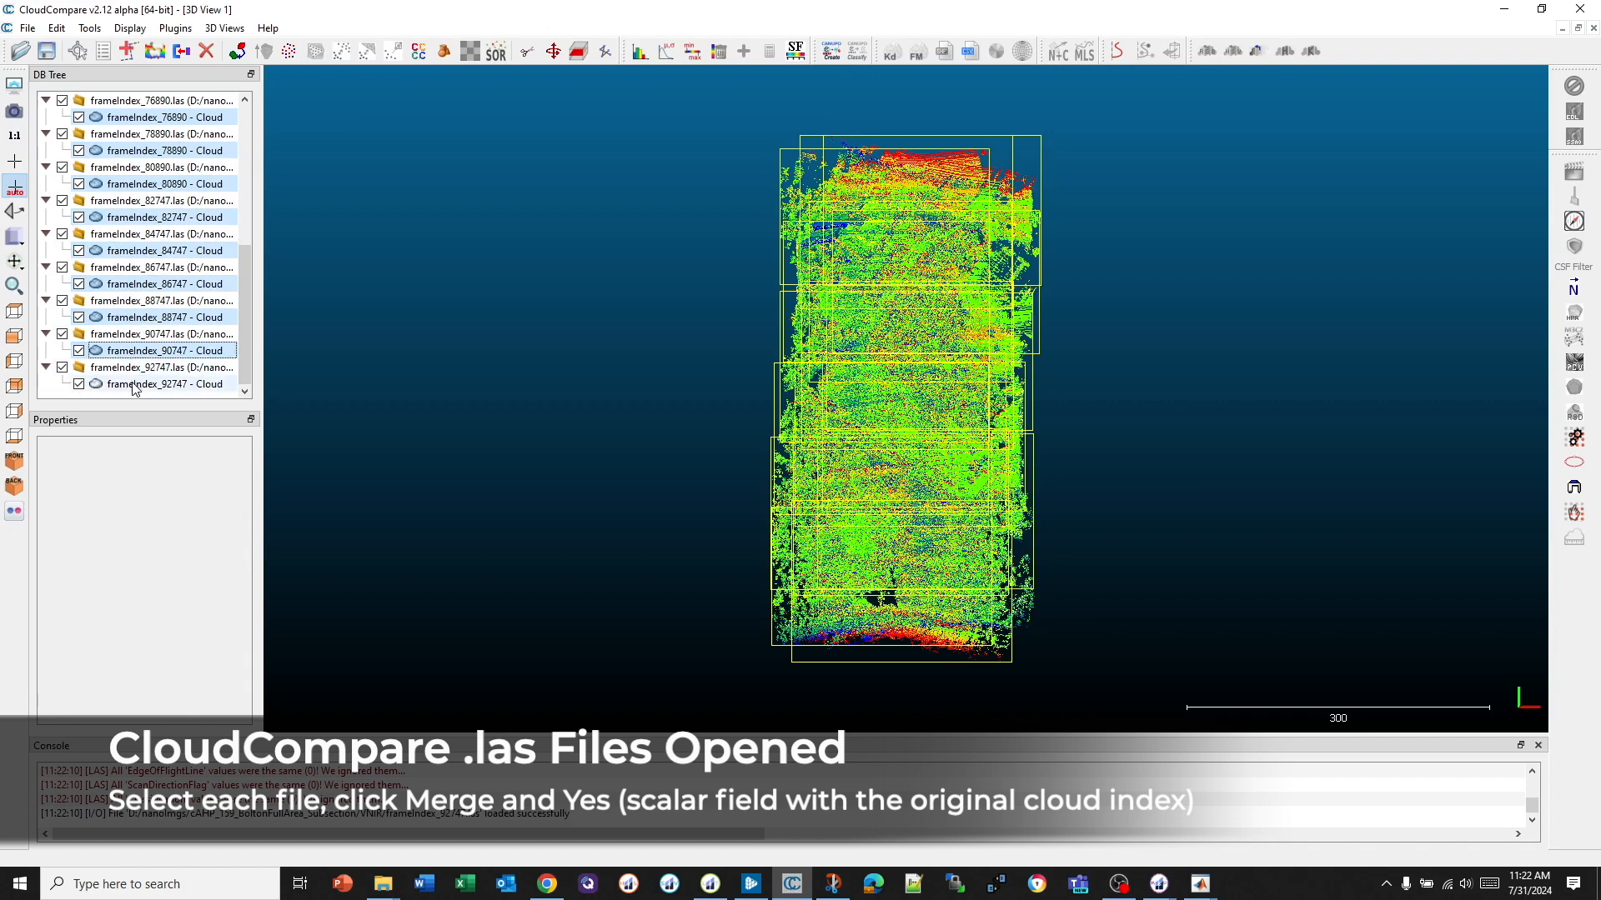
left_click(135, 385, "ctrl")
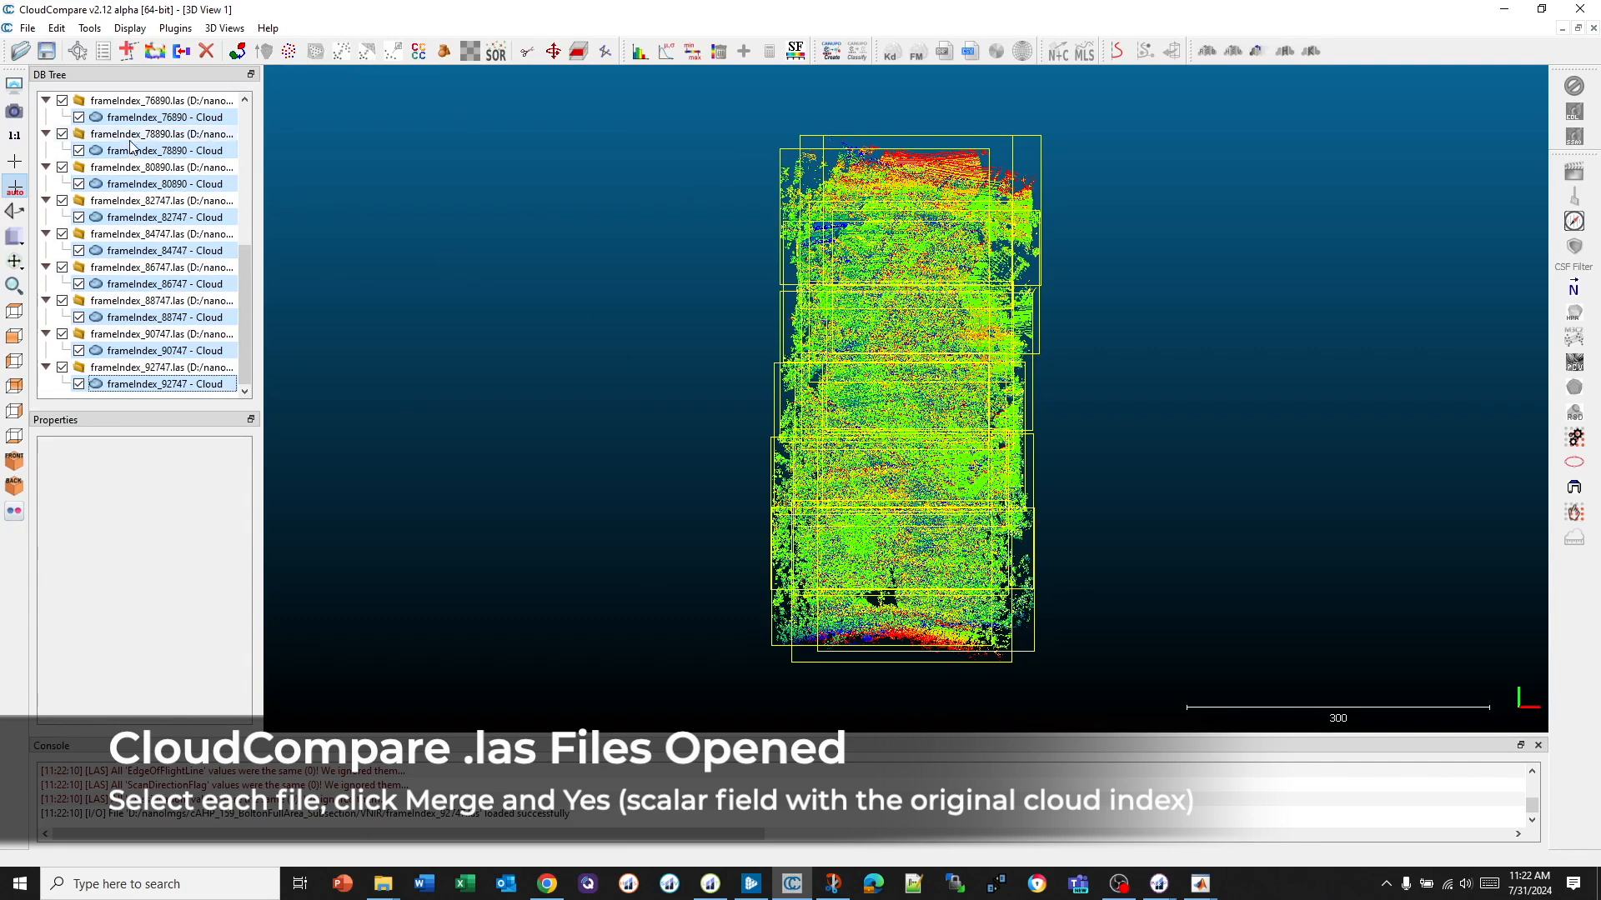
left_click(181, 52)
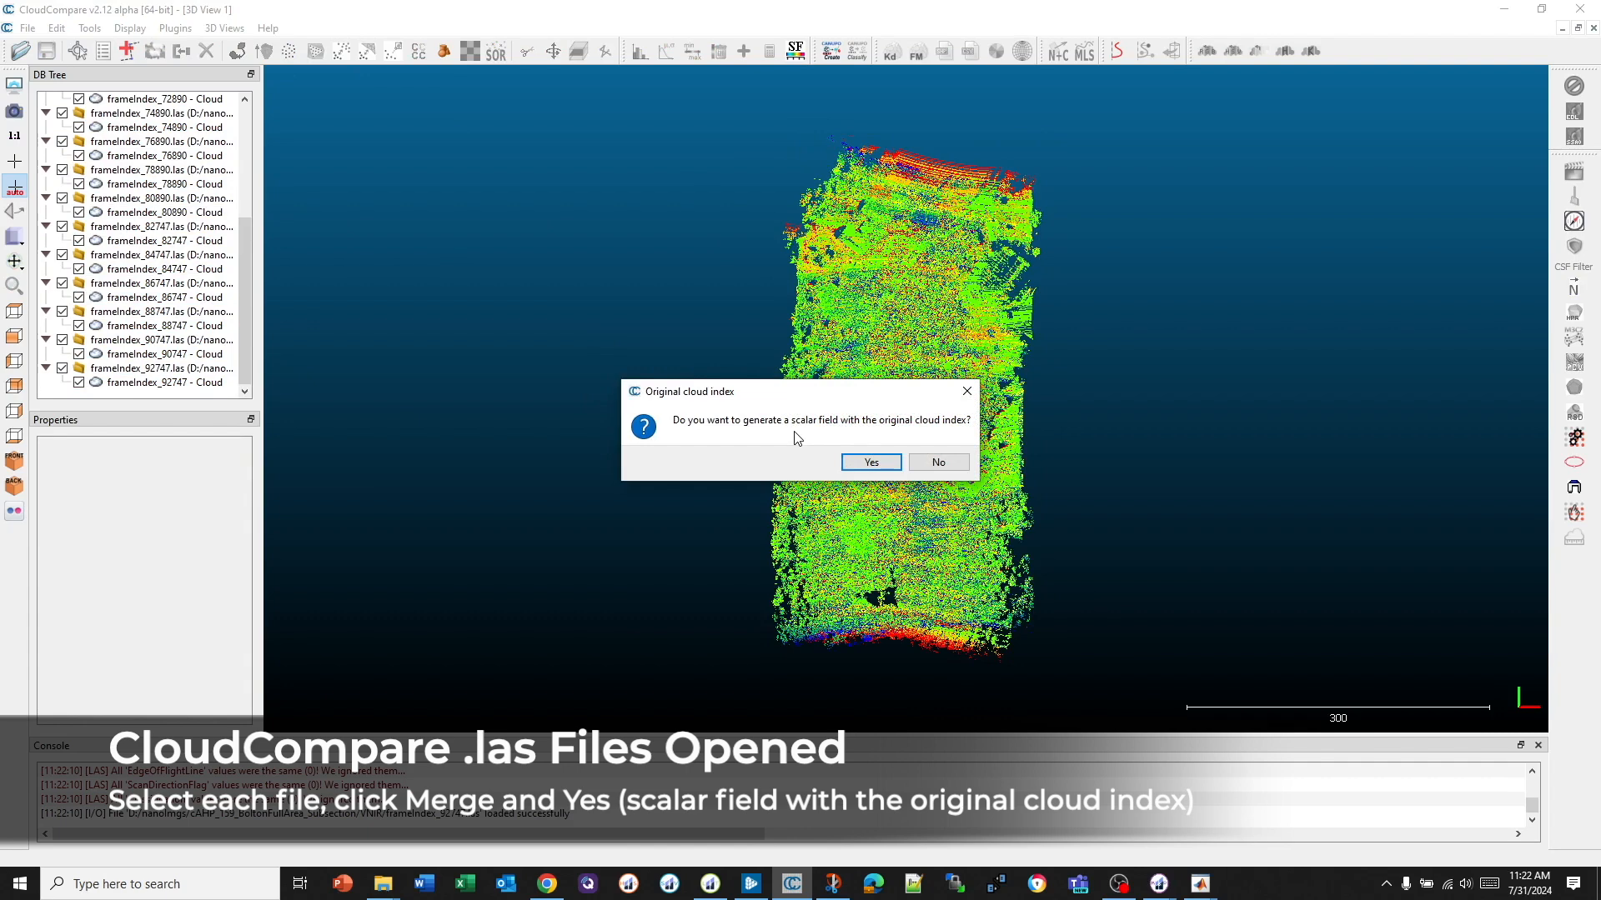
left_click(895, 461)
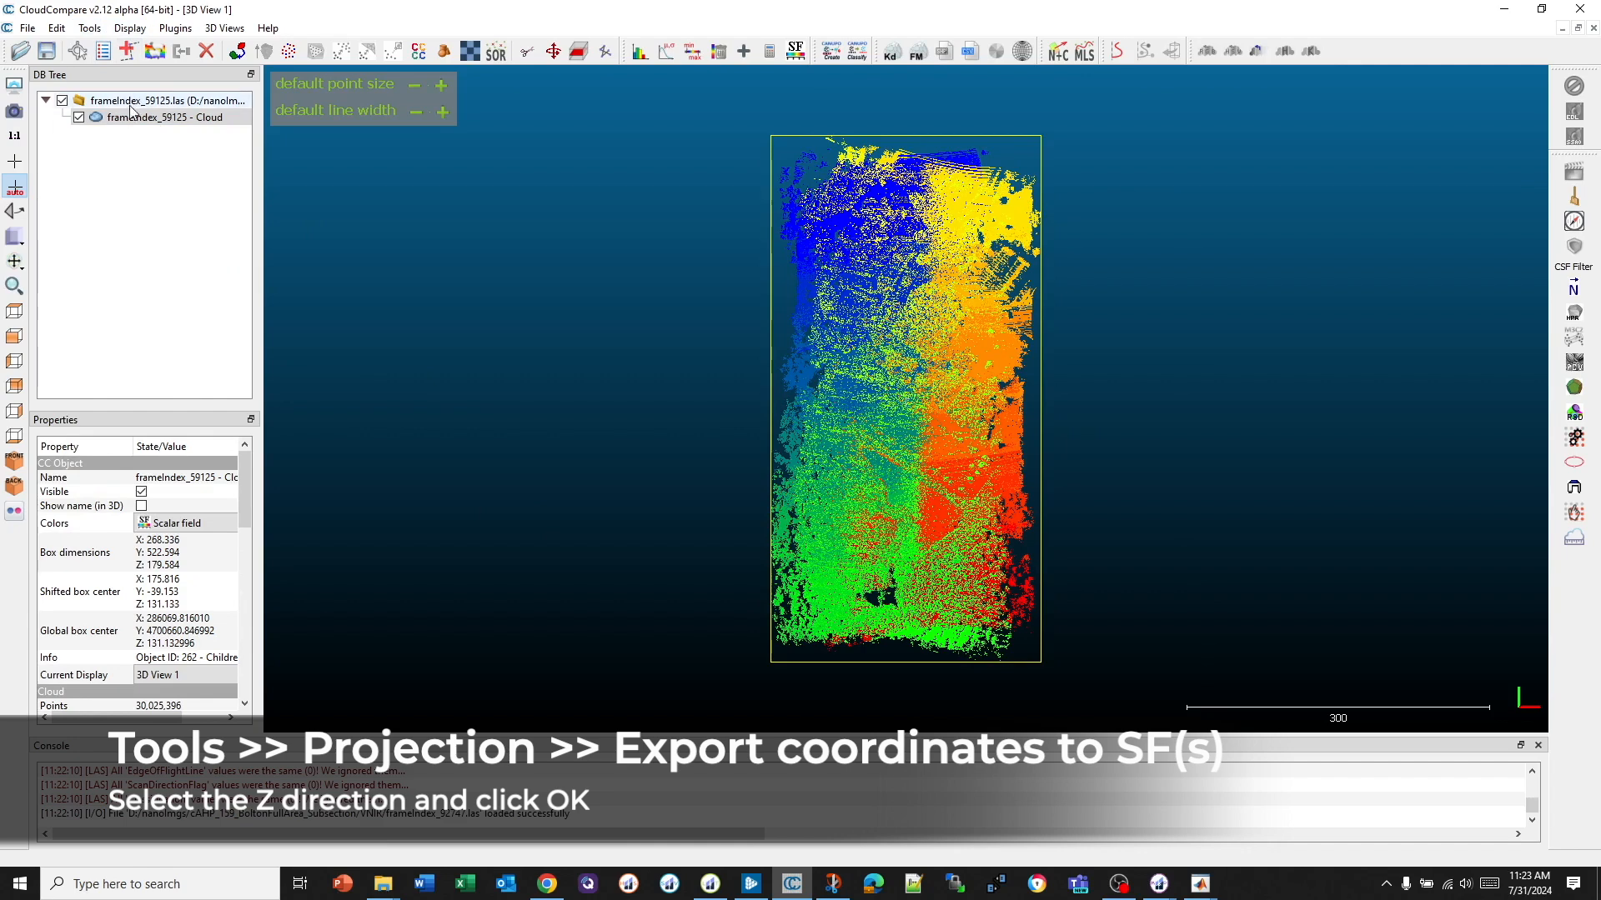
- Export the merged cloud's Z coordinates to a scalar field
left_click(89, 28)
mouse_move(118, 73)
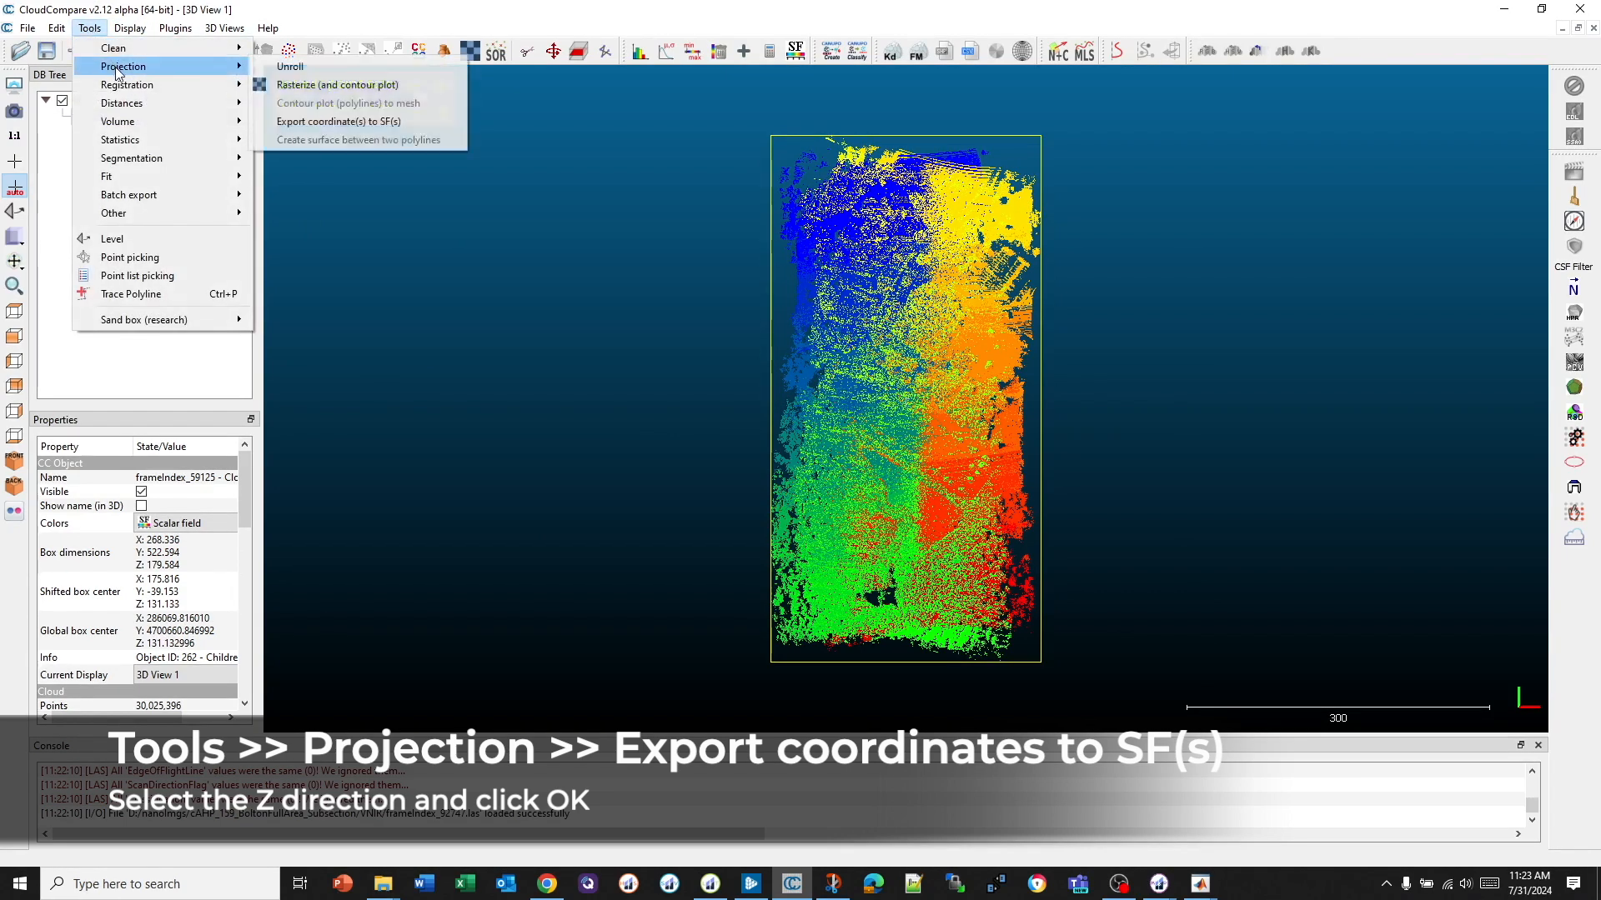
left_click(293, 124)
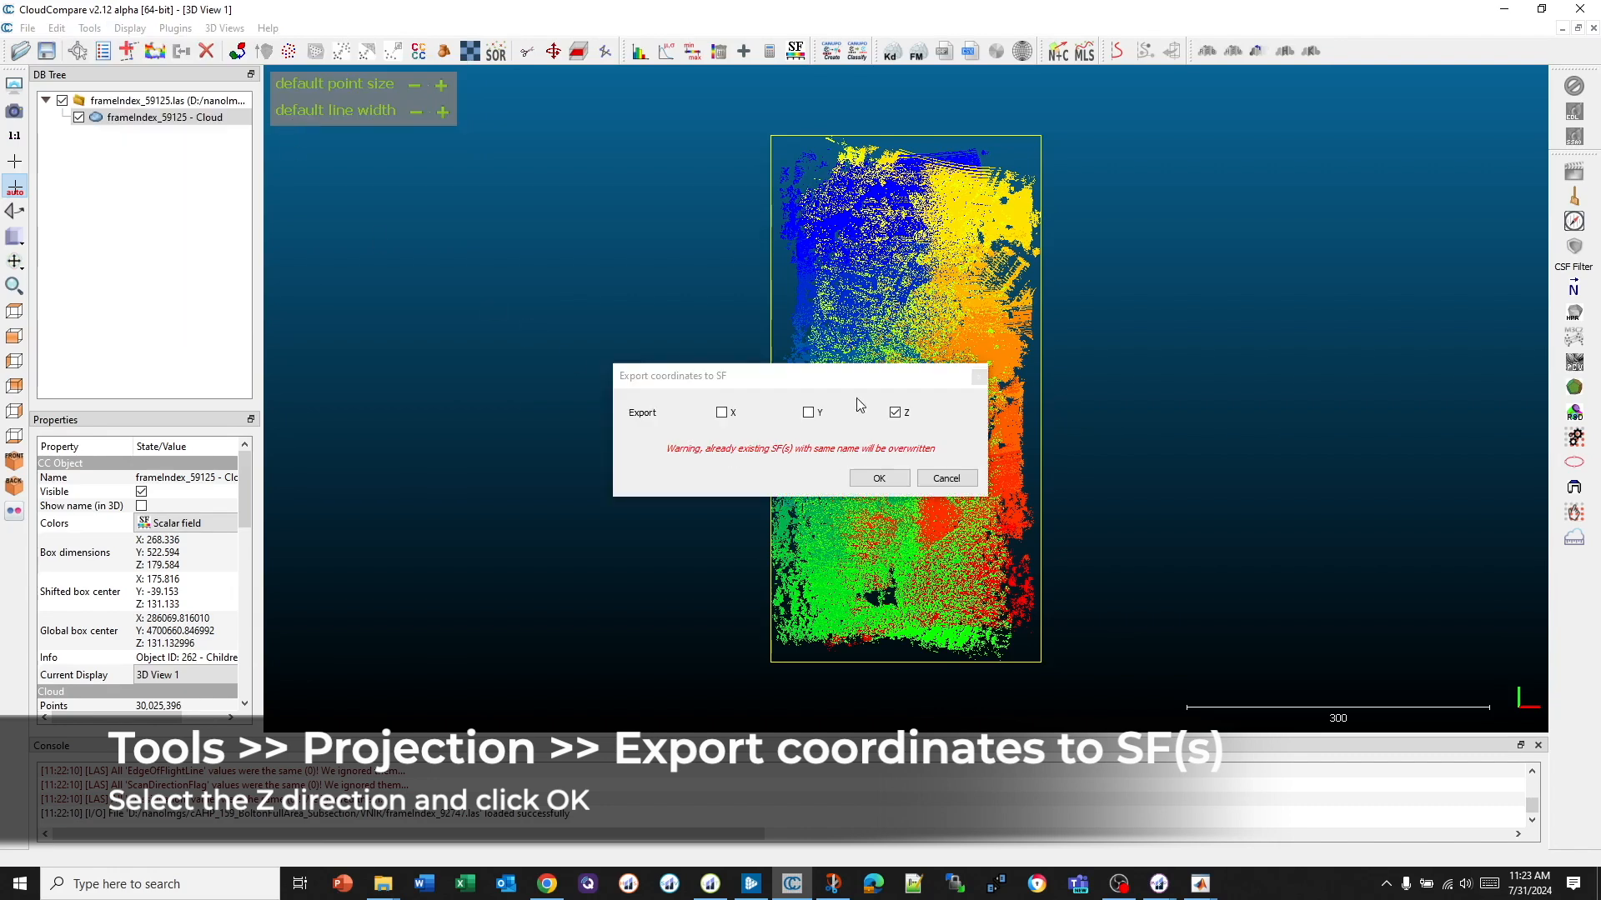
left_click(883, 480)
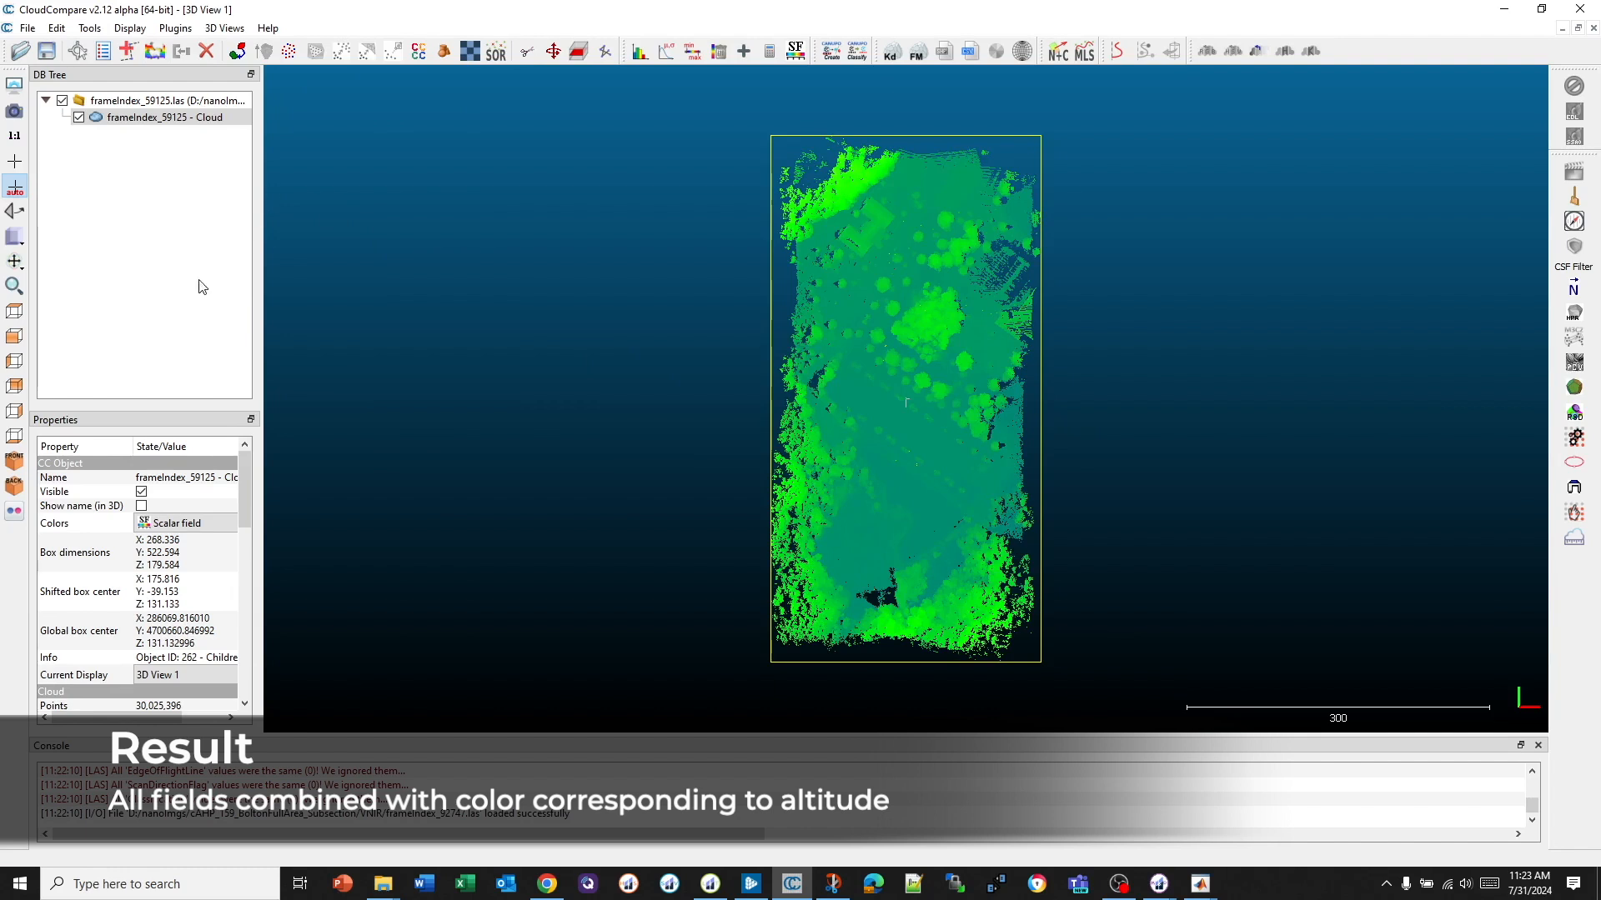
- Narrow the altitude colour scale of the merged cloud to a saturation range of about 72.95 to 101.20
left_click_drag(244, 479, 242, 607)
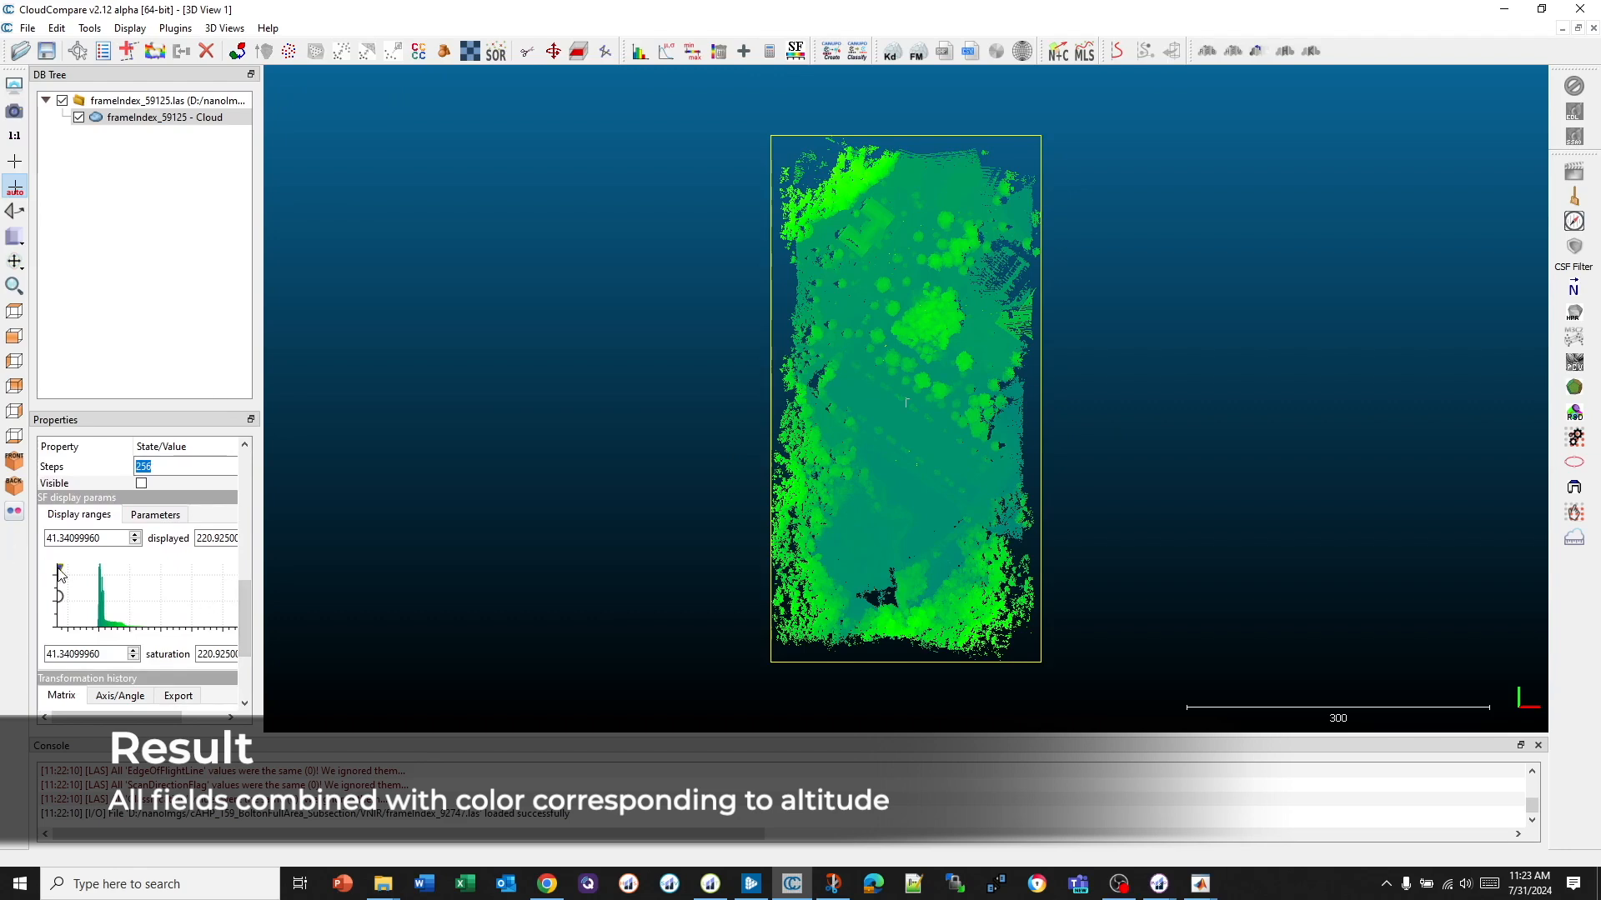
left_click_drag(70, 576, 100, 592)
left_click_drag(93, 719, 136, 720)
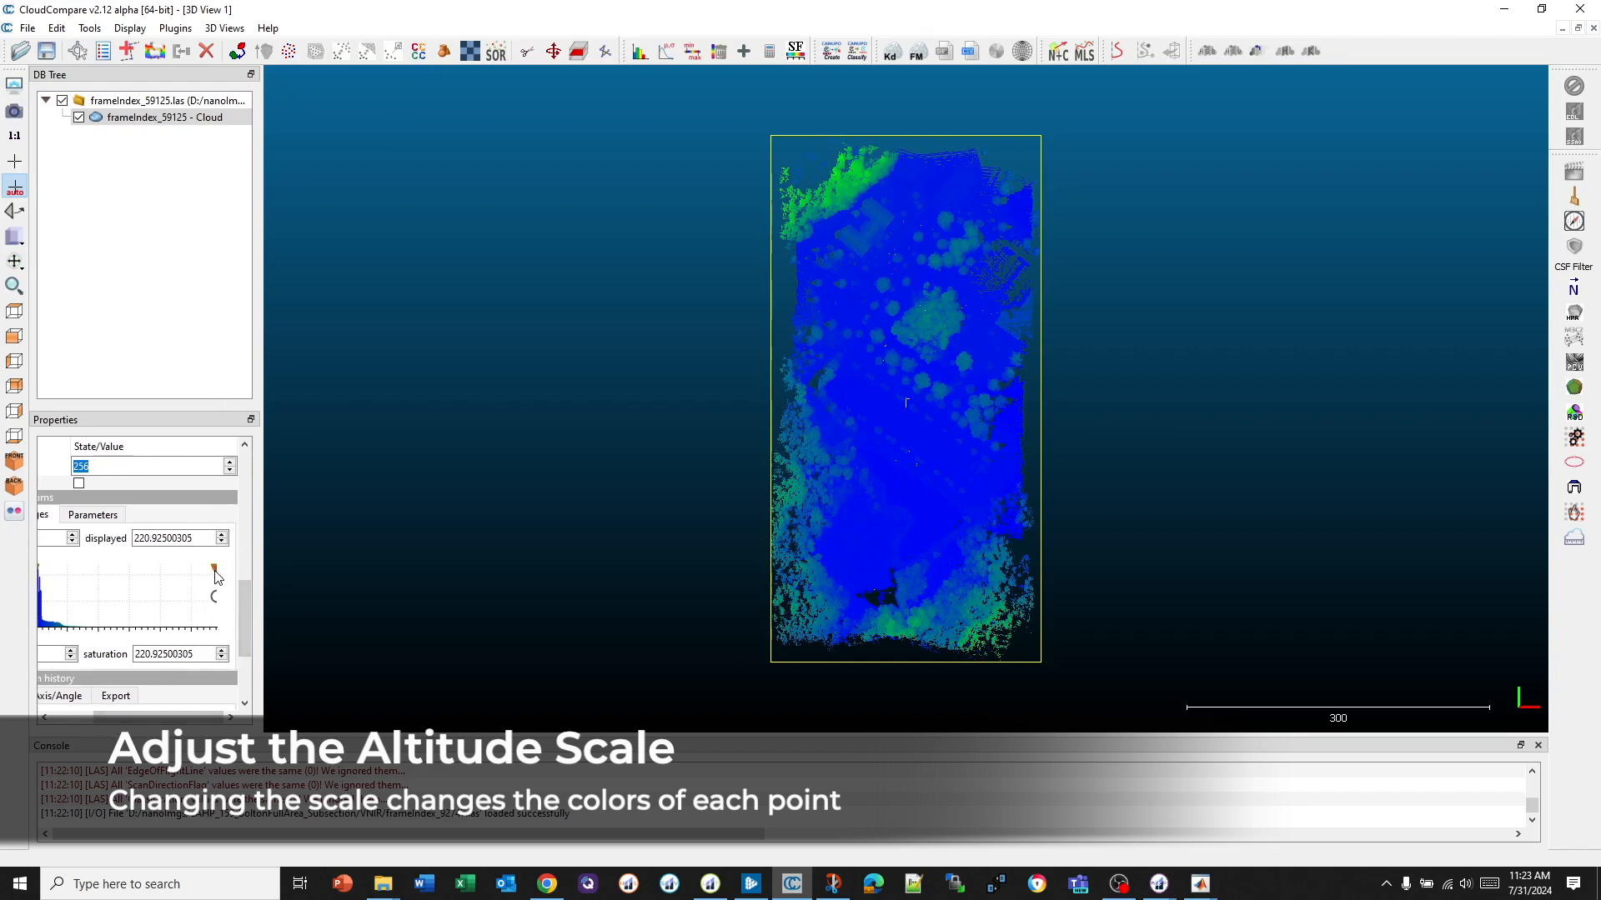
left_click_drag(177, 574, 77, 591)
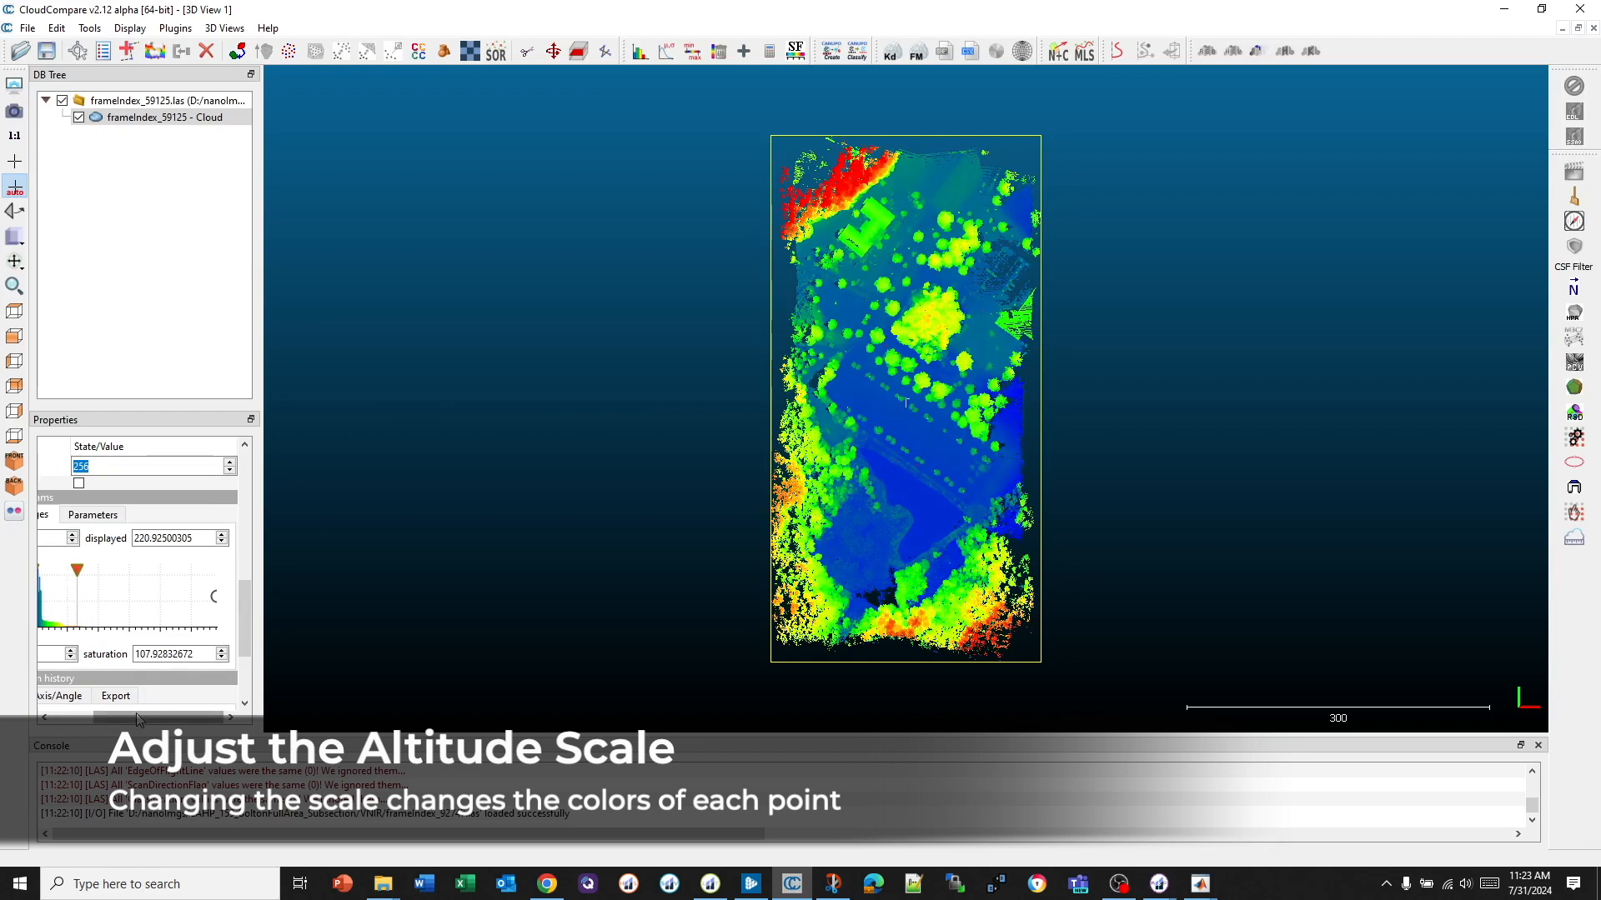
left_click_drag(136, 722, 94, 722)
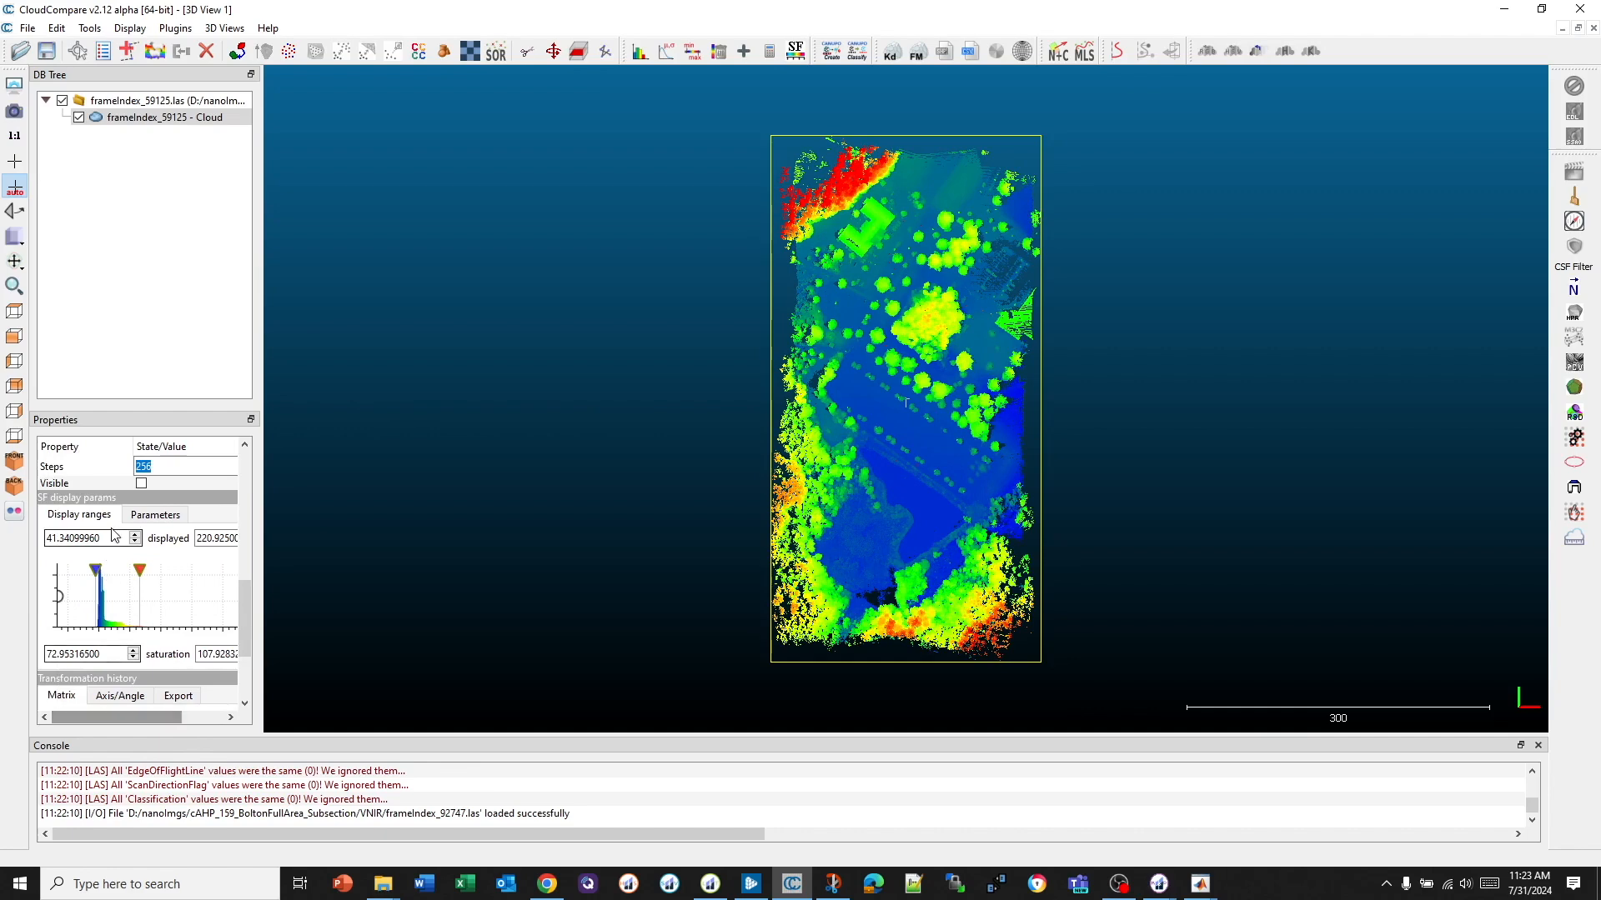
left_click_drag(136, 568, 131, 572)
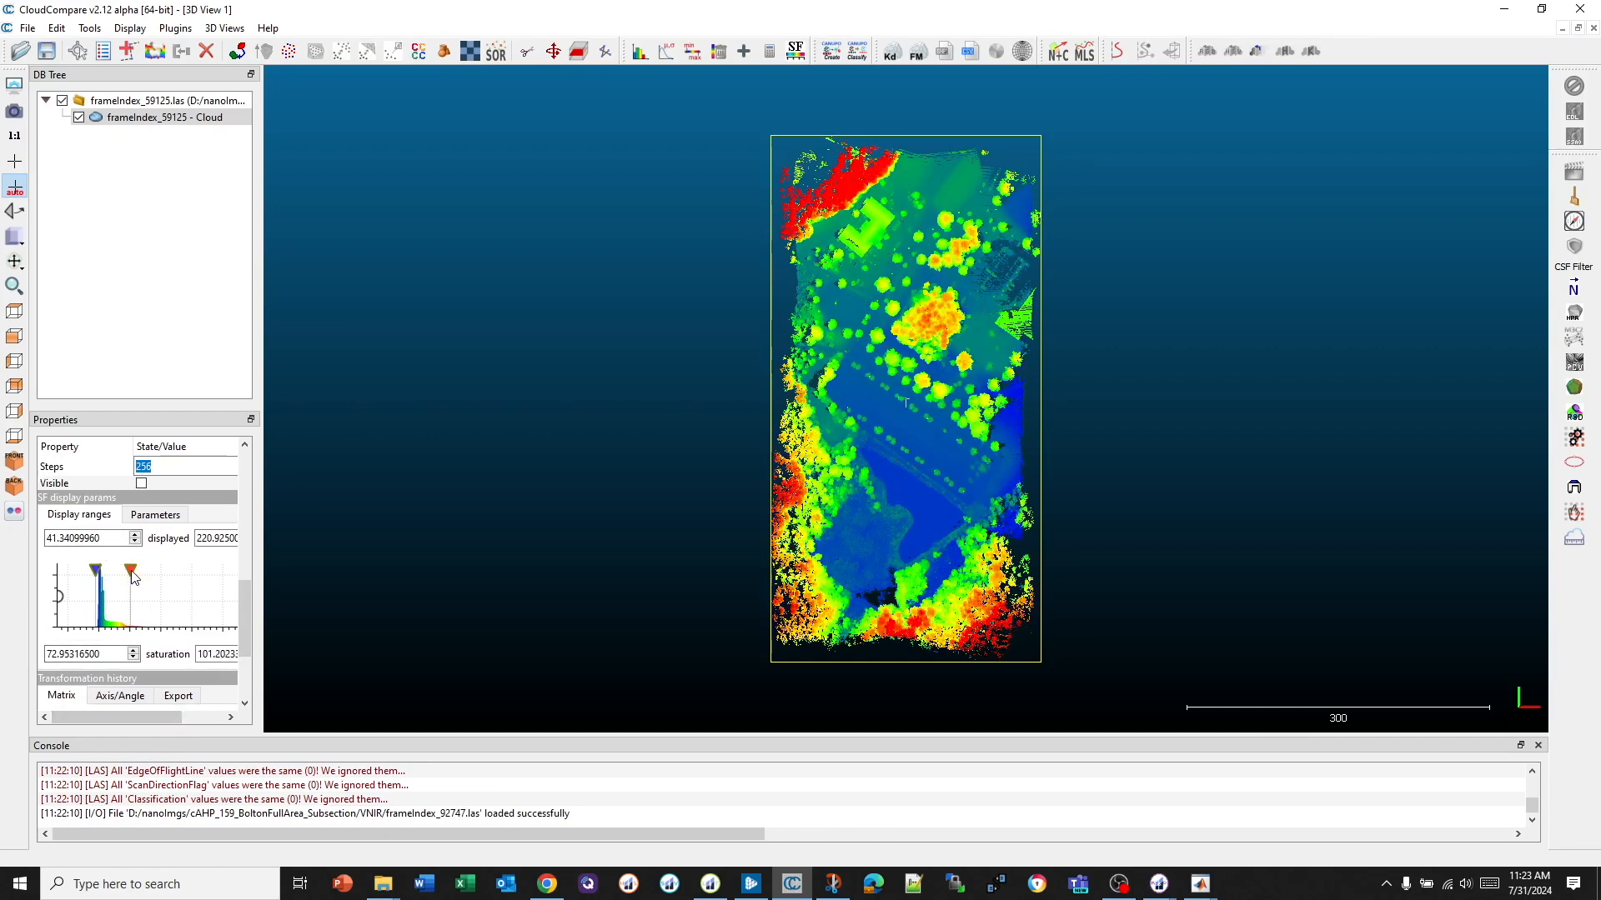
- Show the merged cloud in the front view and set its point size to 7 to expose stray points
scroll(817, 434, "up", 1)
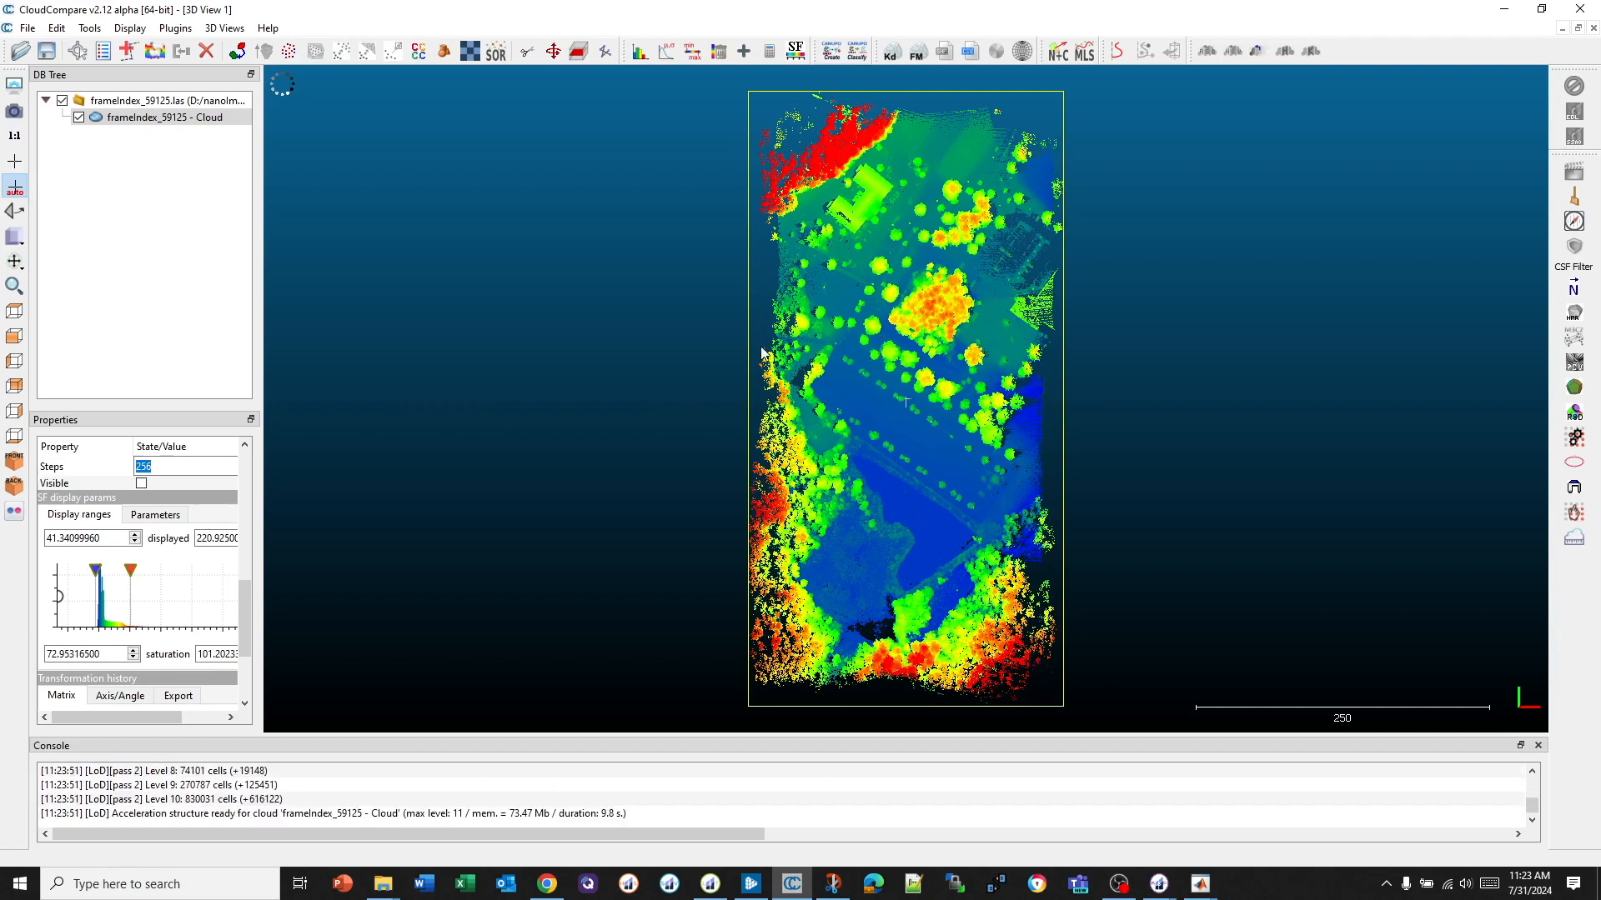
left_click_drag(910, 474, 1239, 477)
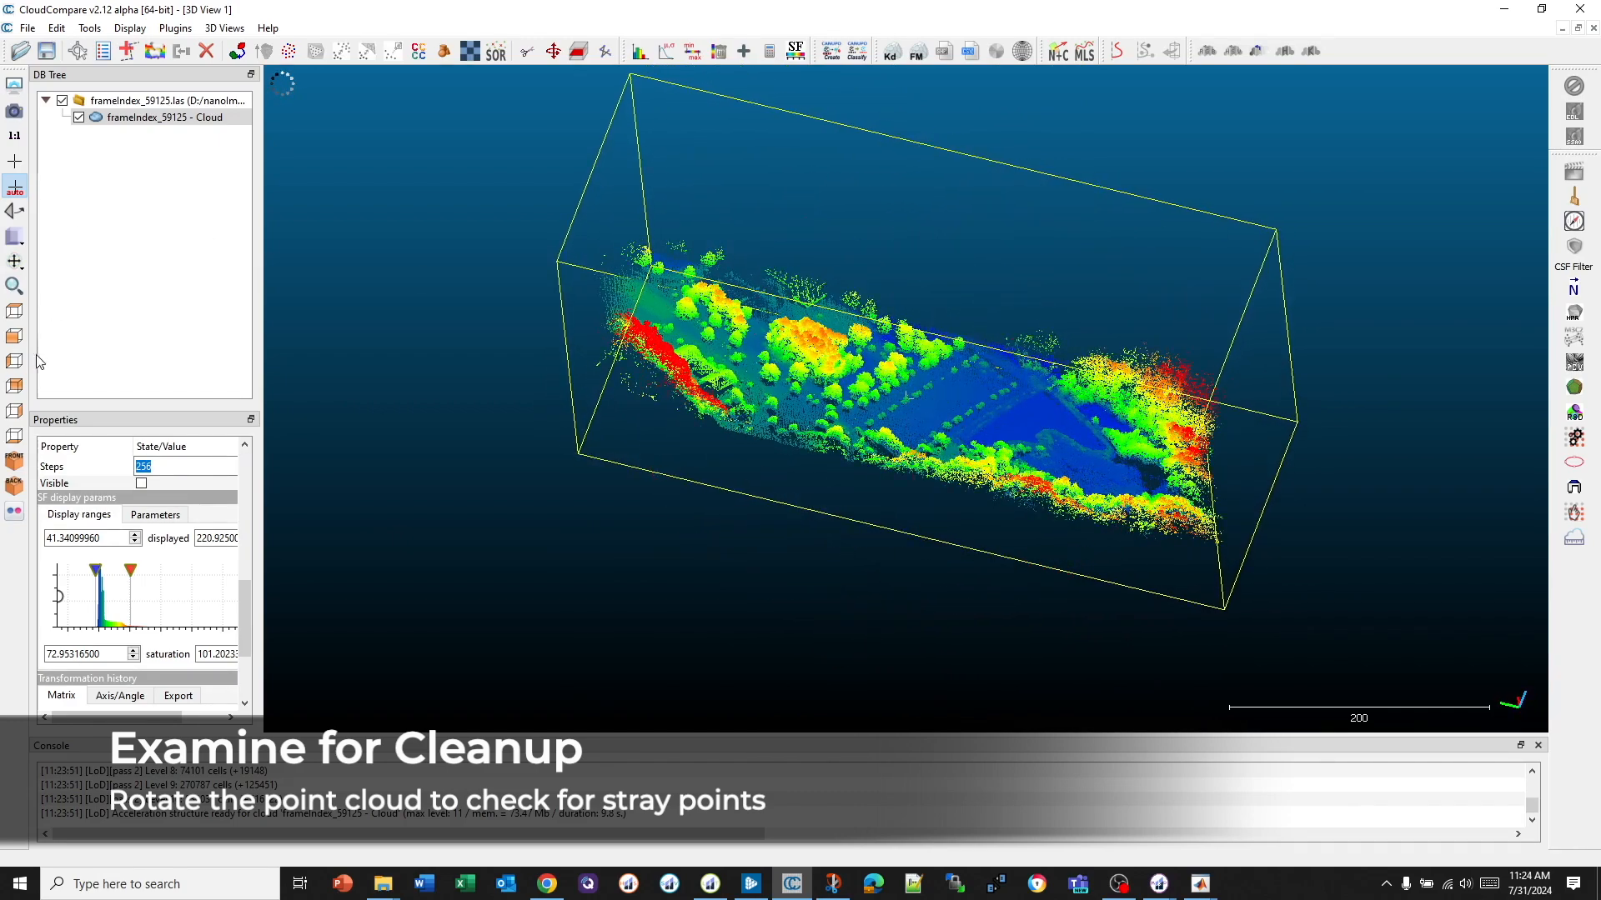
left_click(14, 336)
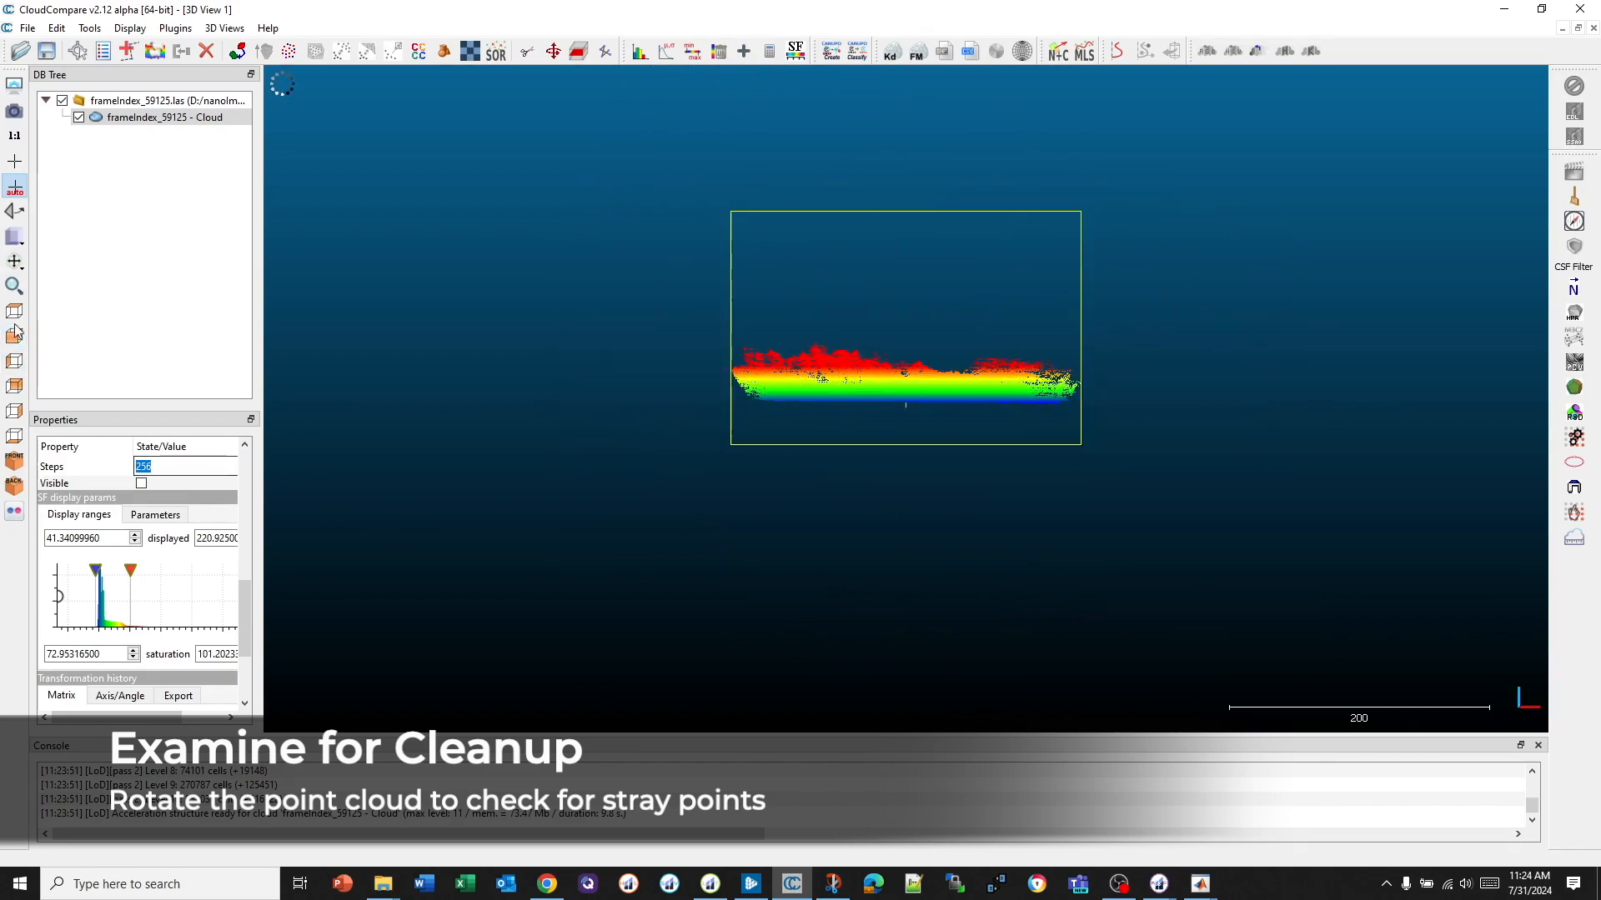
scroll(921, 337, "up", 2)
scroll(921, 336, "up", 1)
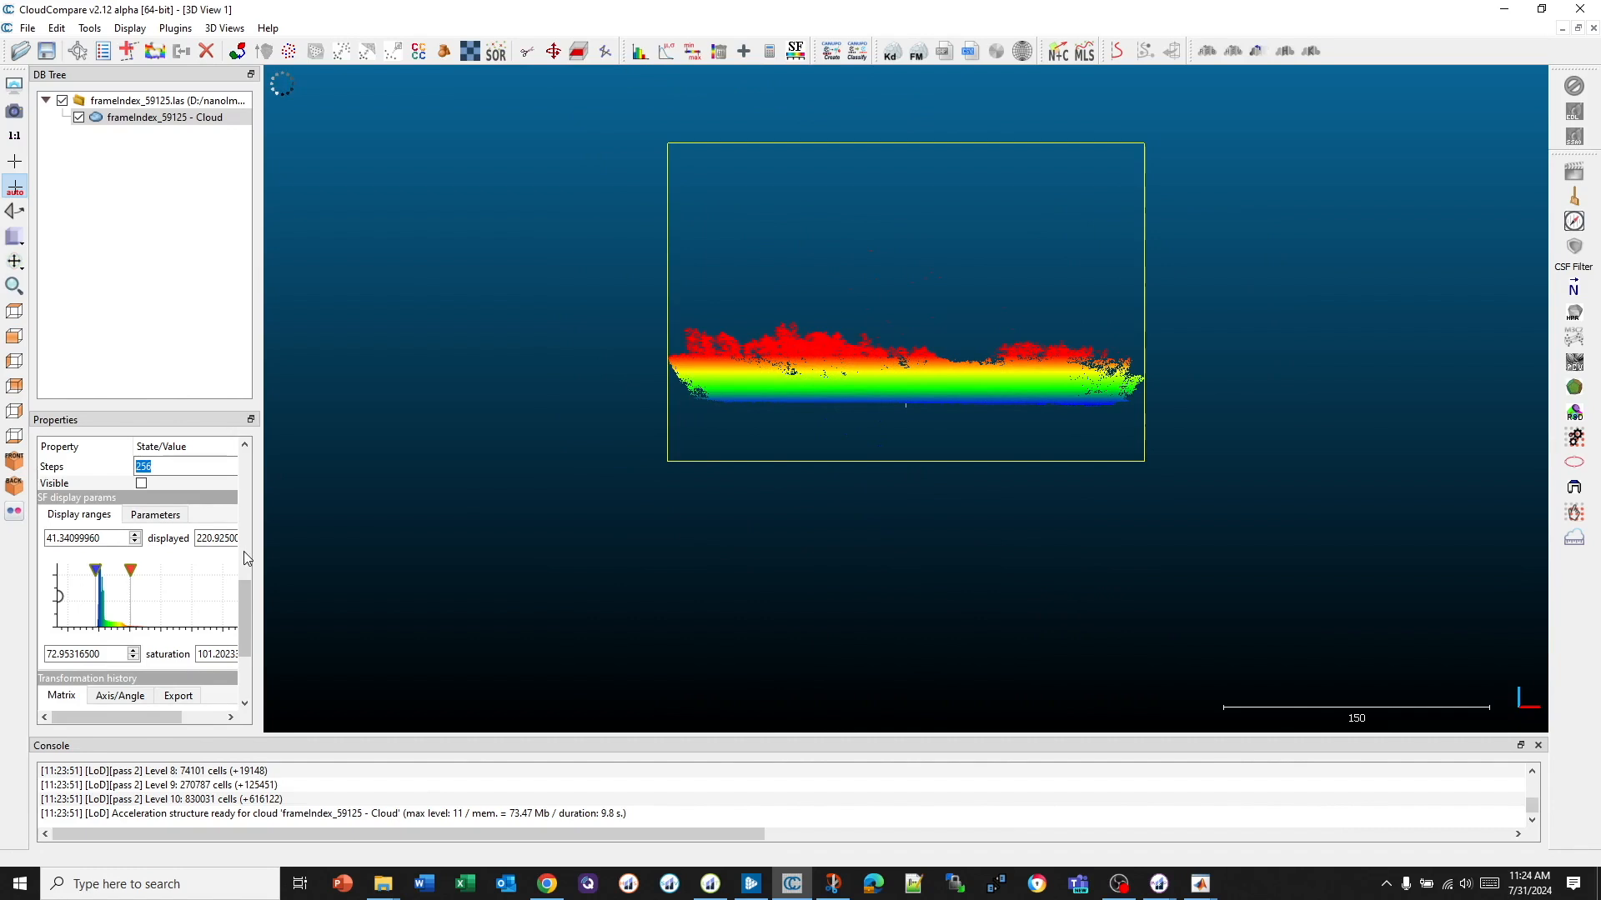
left_click_drag(248, 611, 238, 548)
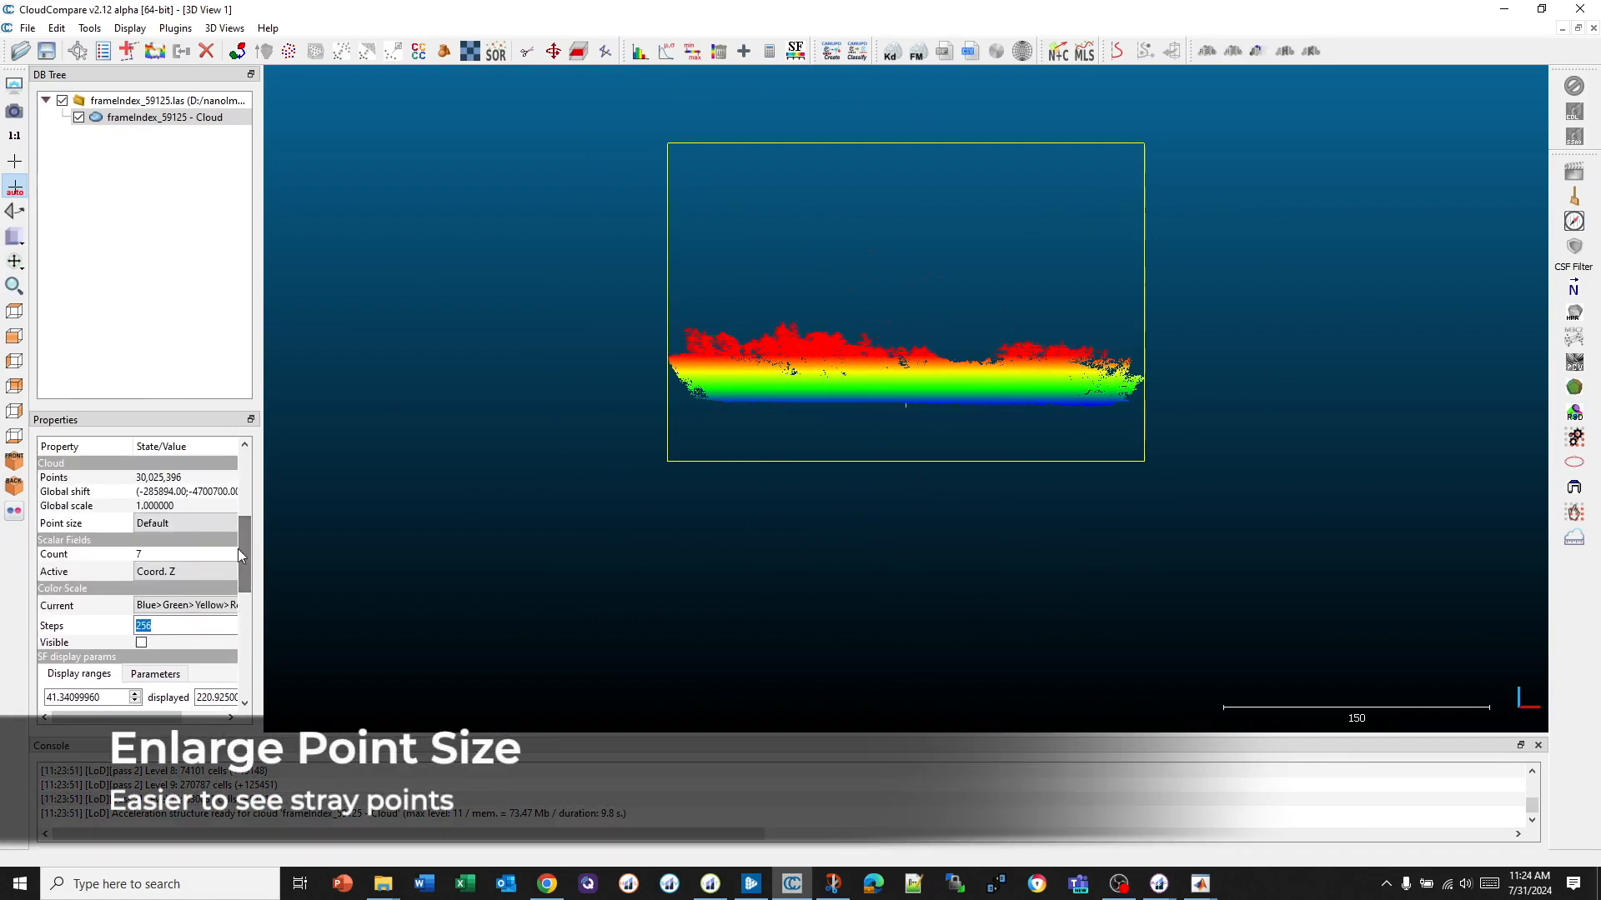
left_click(181, 521)
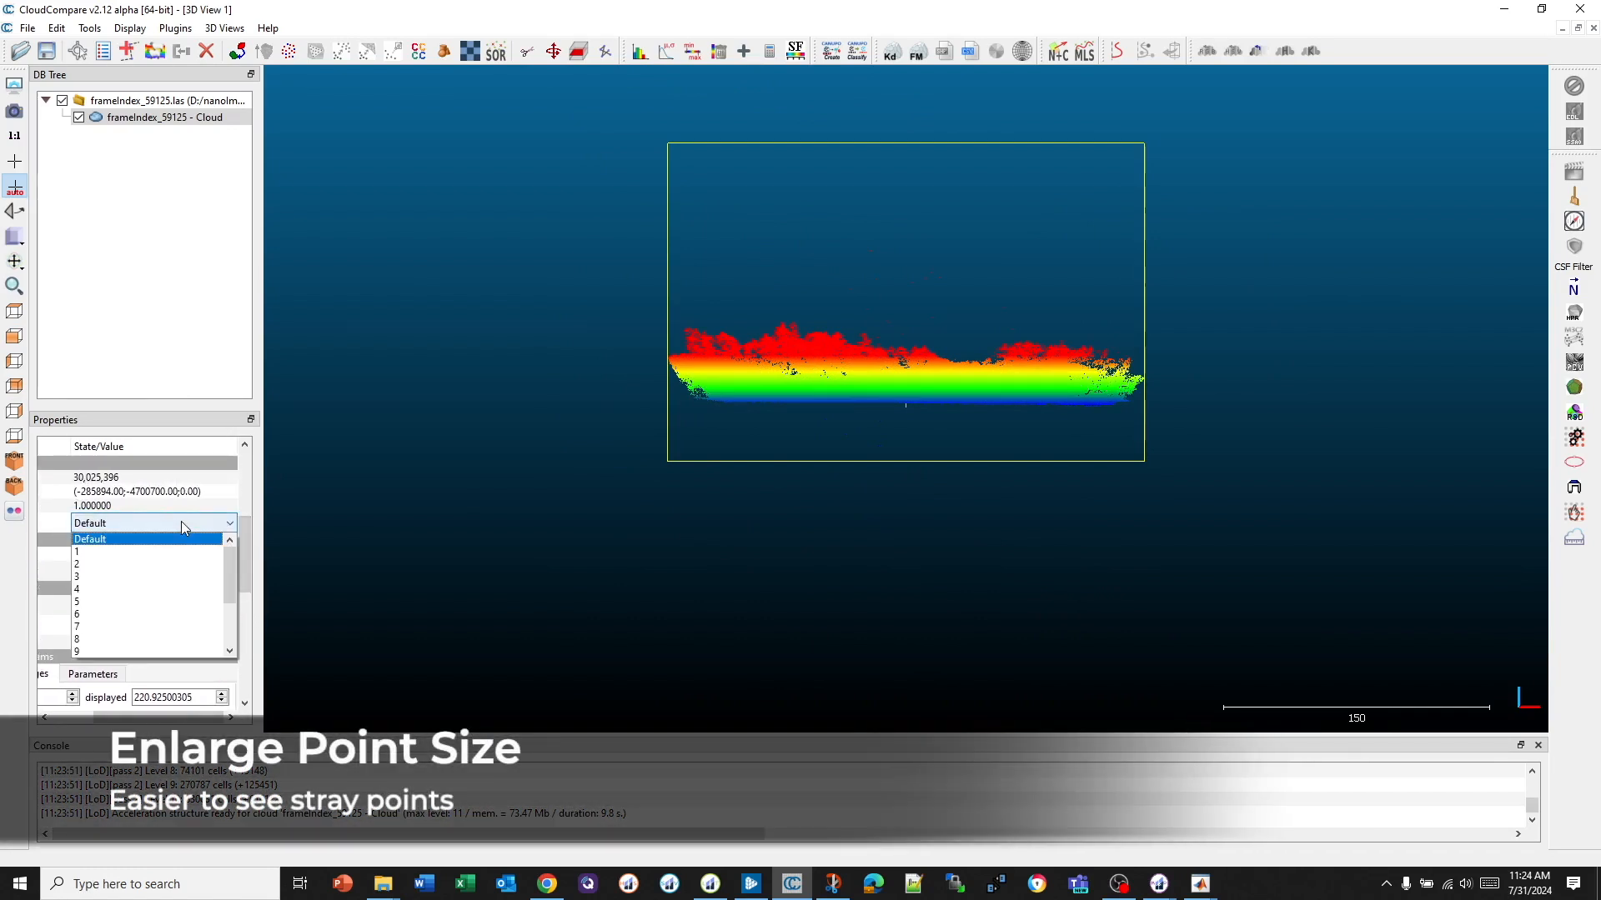
left_click(117, 627)
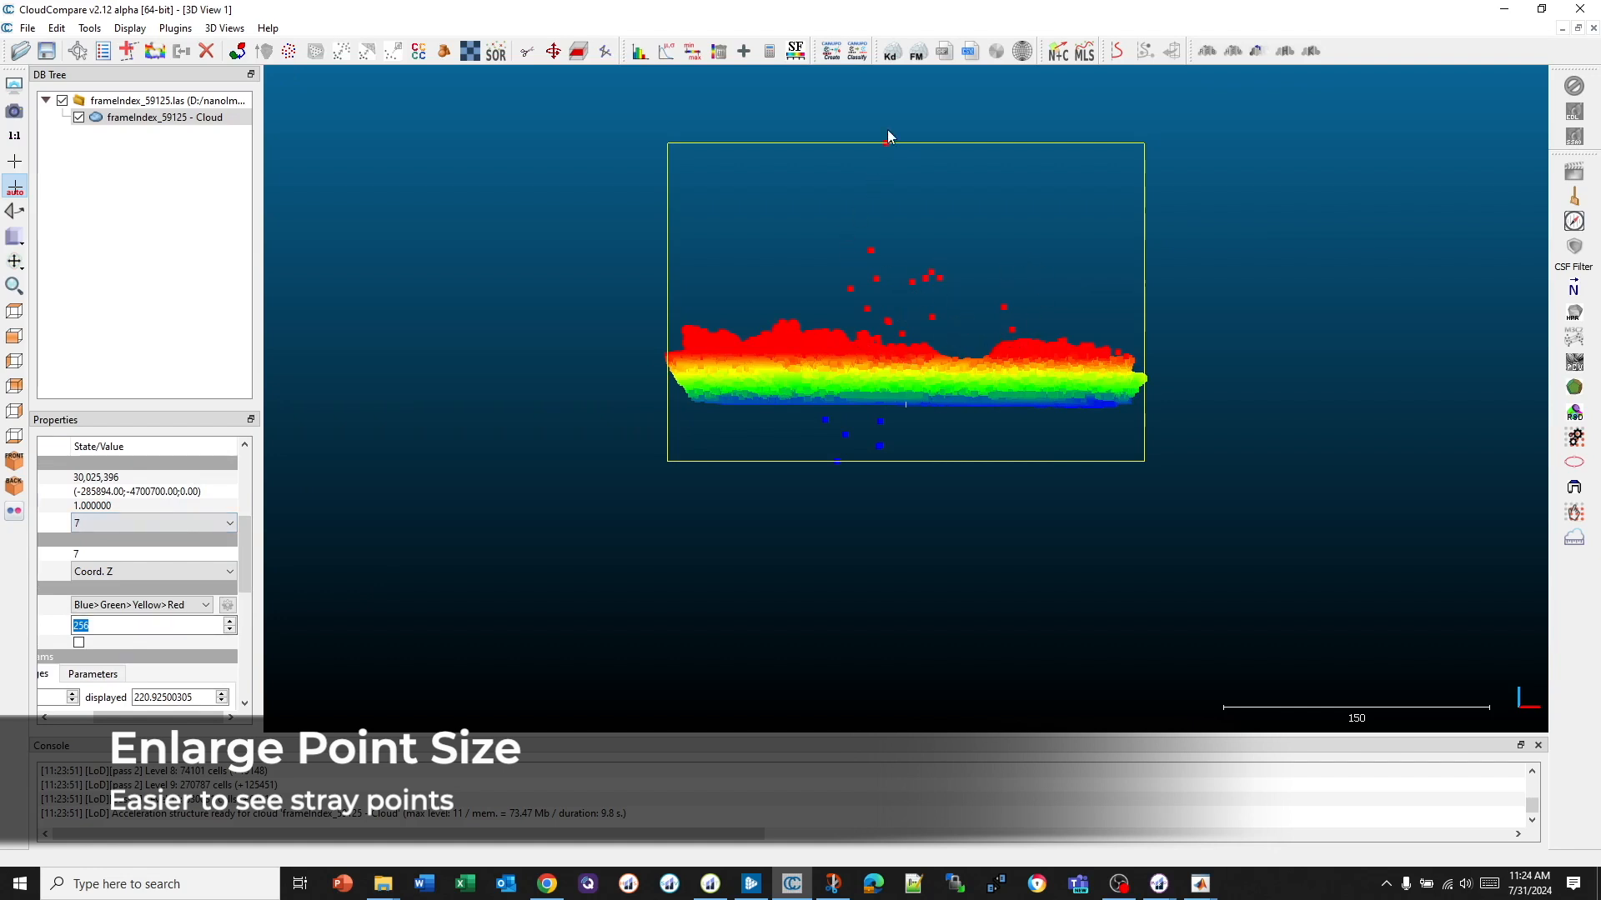
- With the Segment tool, enclose the stray points above and below the cloud in one polygon and segment out the points inside
scroll(969, 225, "up", 2)
right_click_drag(969, 225, 1014, 300)
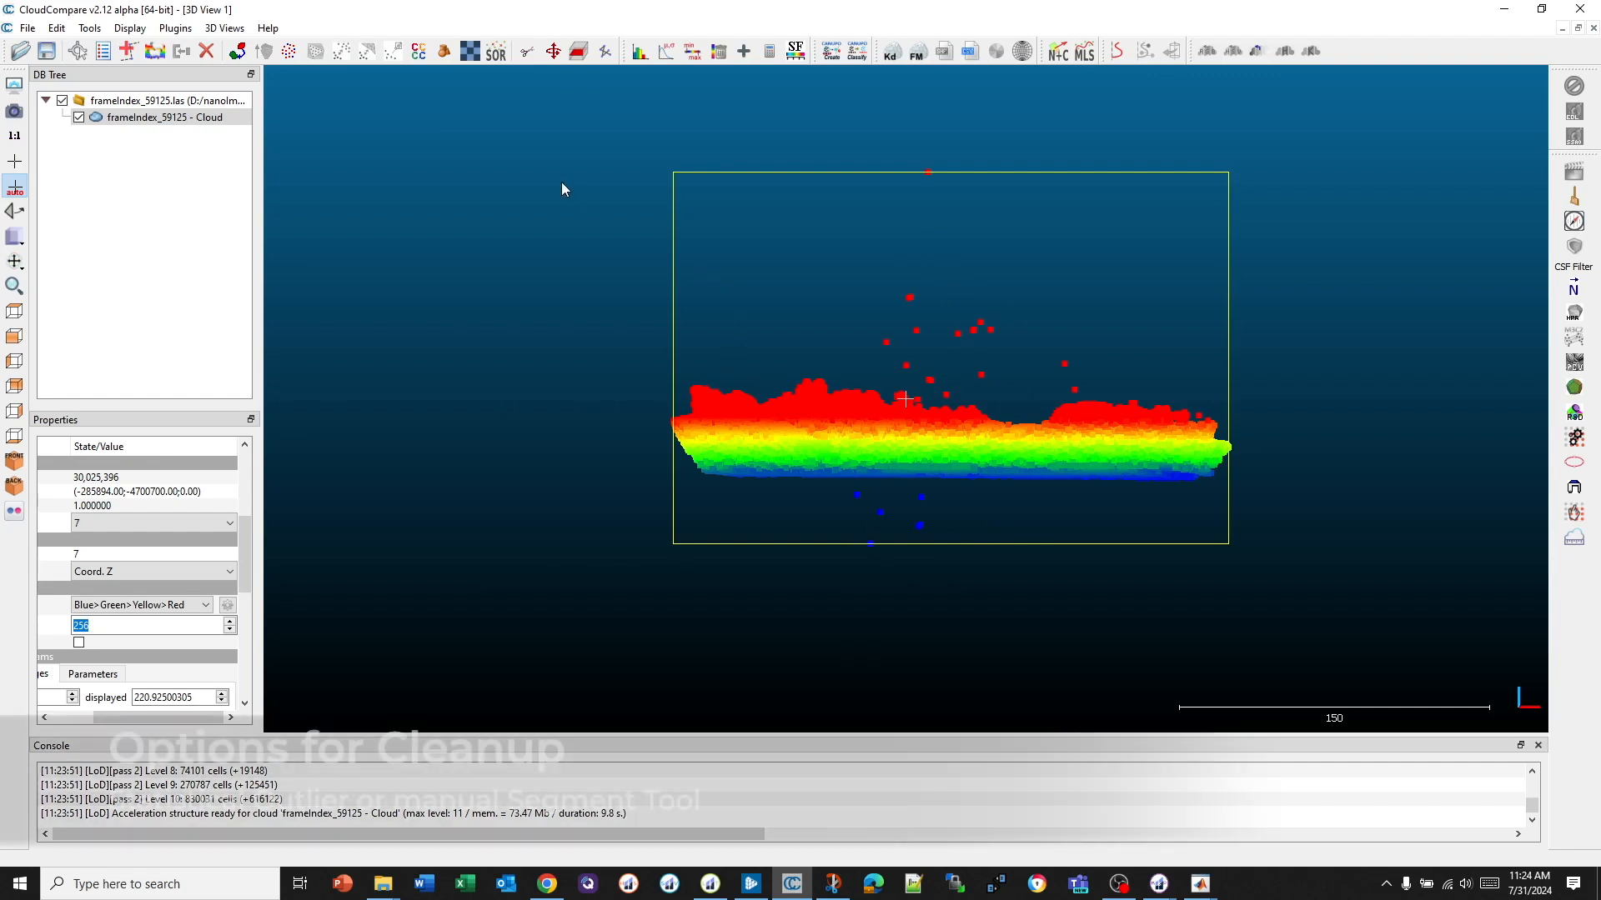
left_click(529, 54)
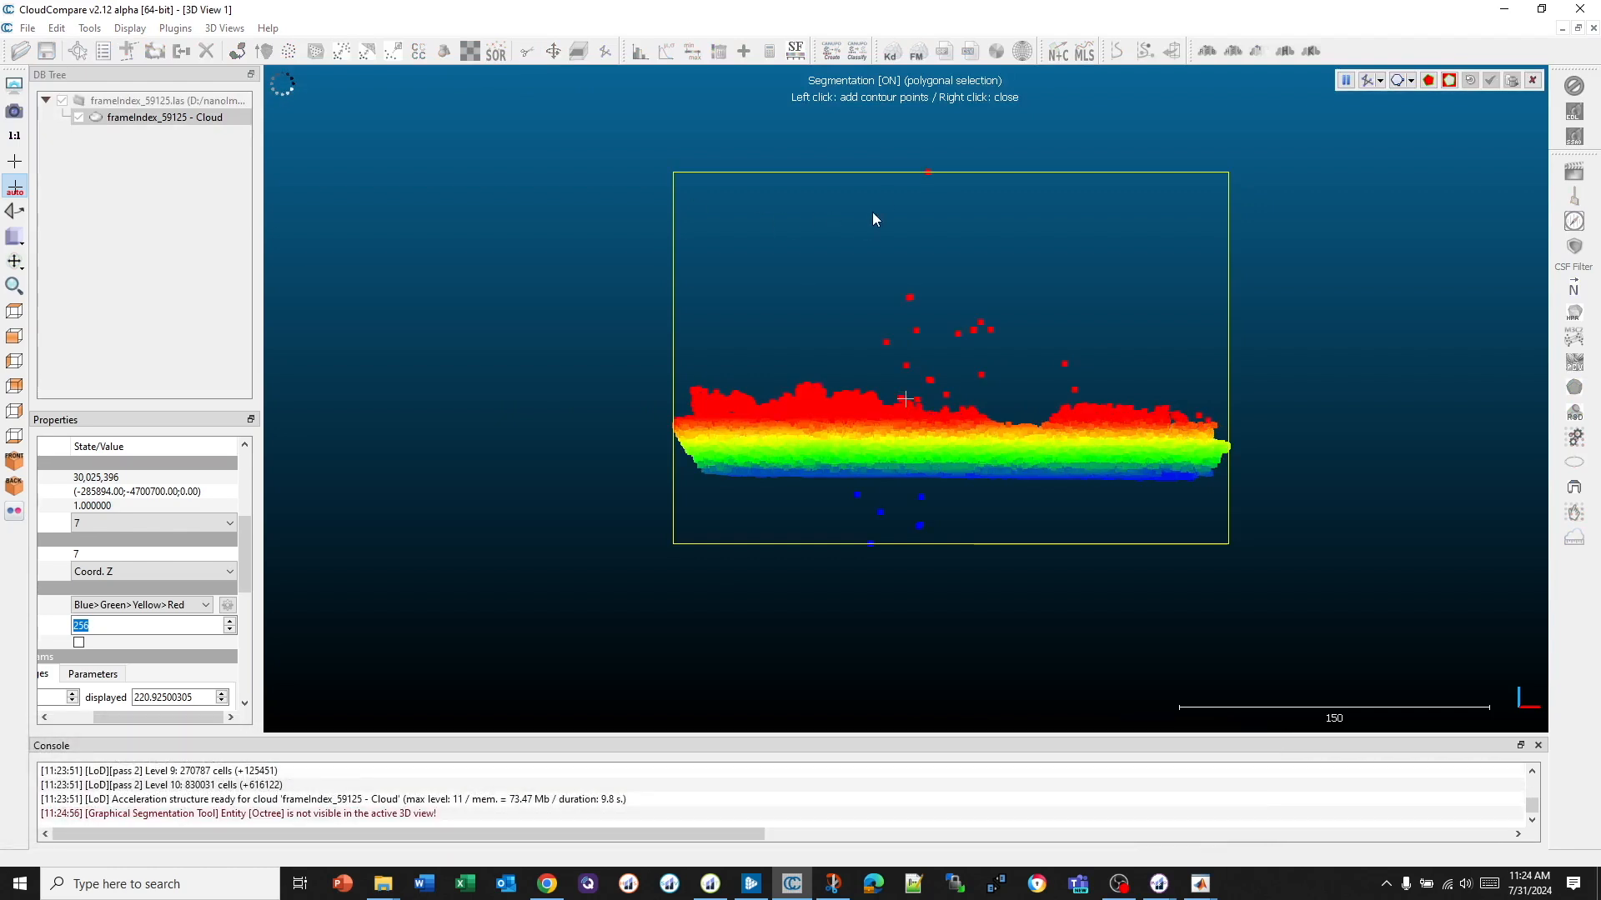
left_click(881, 140)
left_click(824, 340)
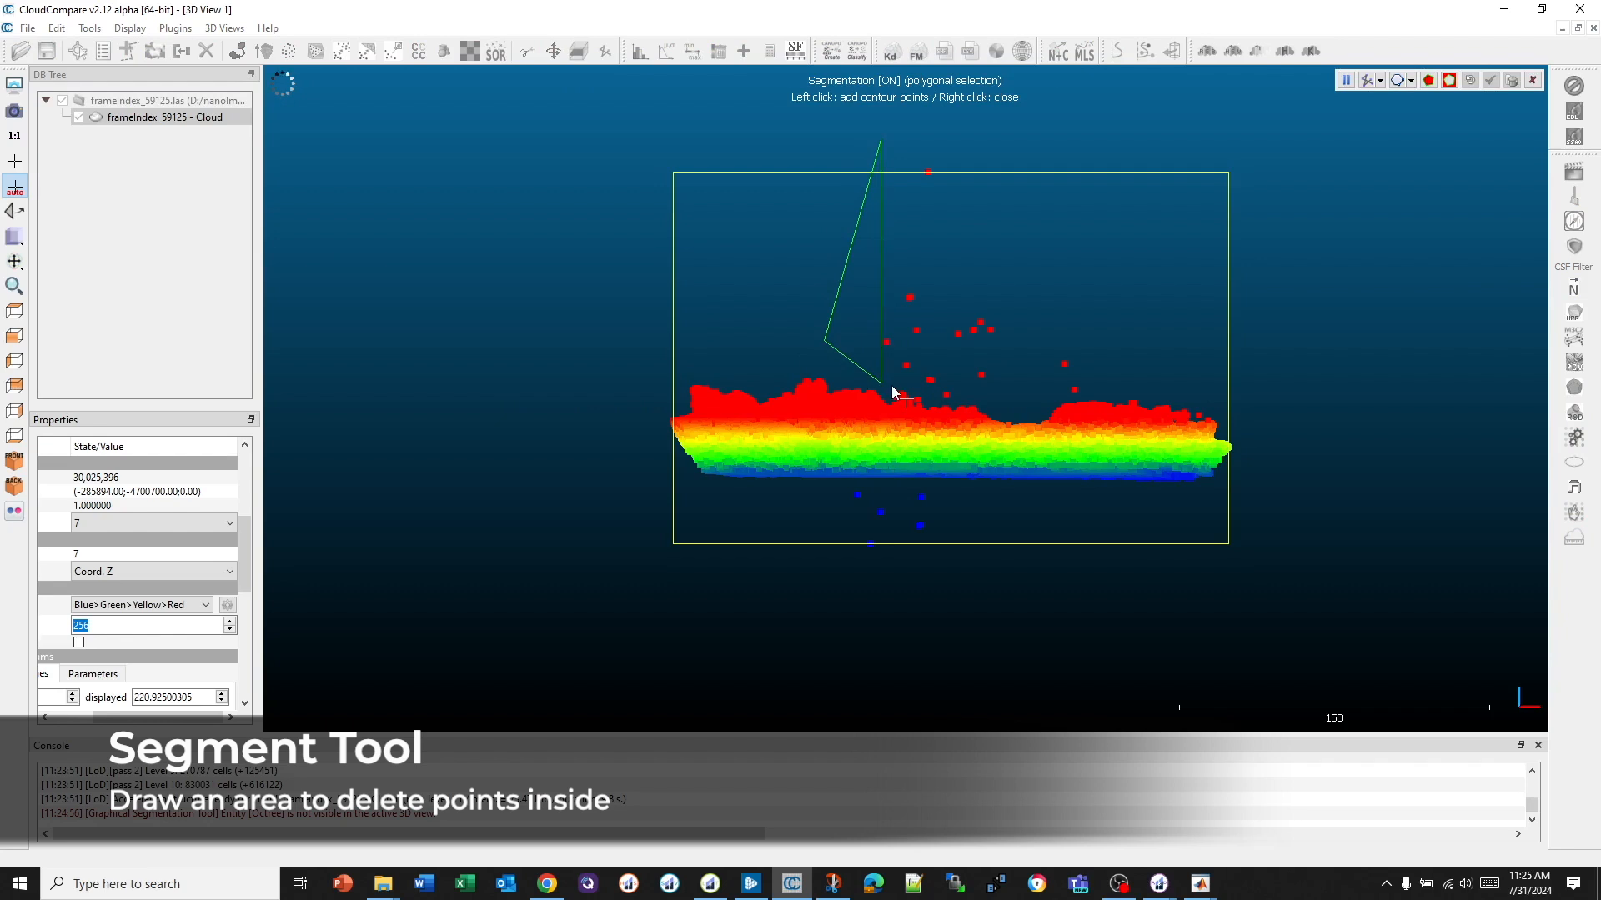
left_click(898, 383)
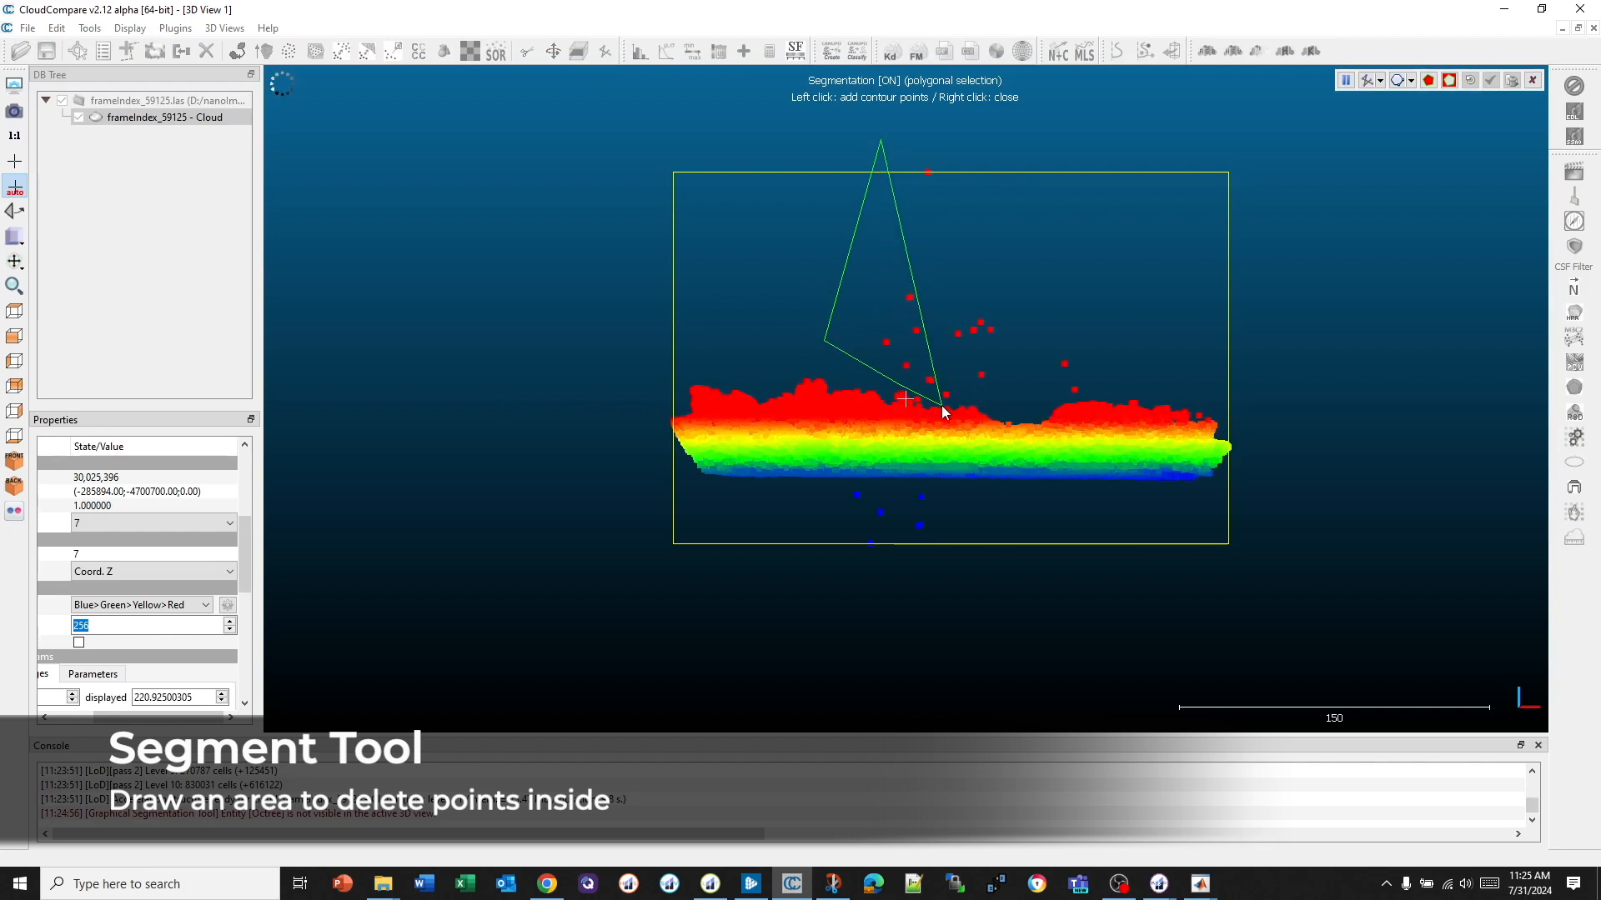
left_click(942, 403)
left_click(989, 397)
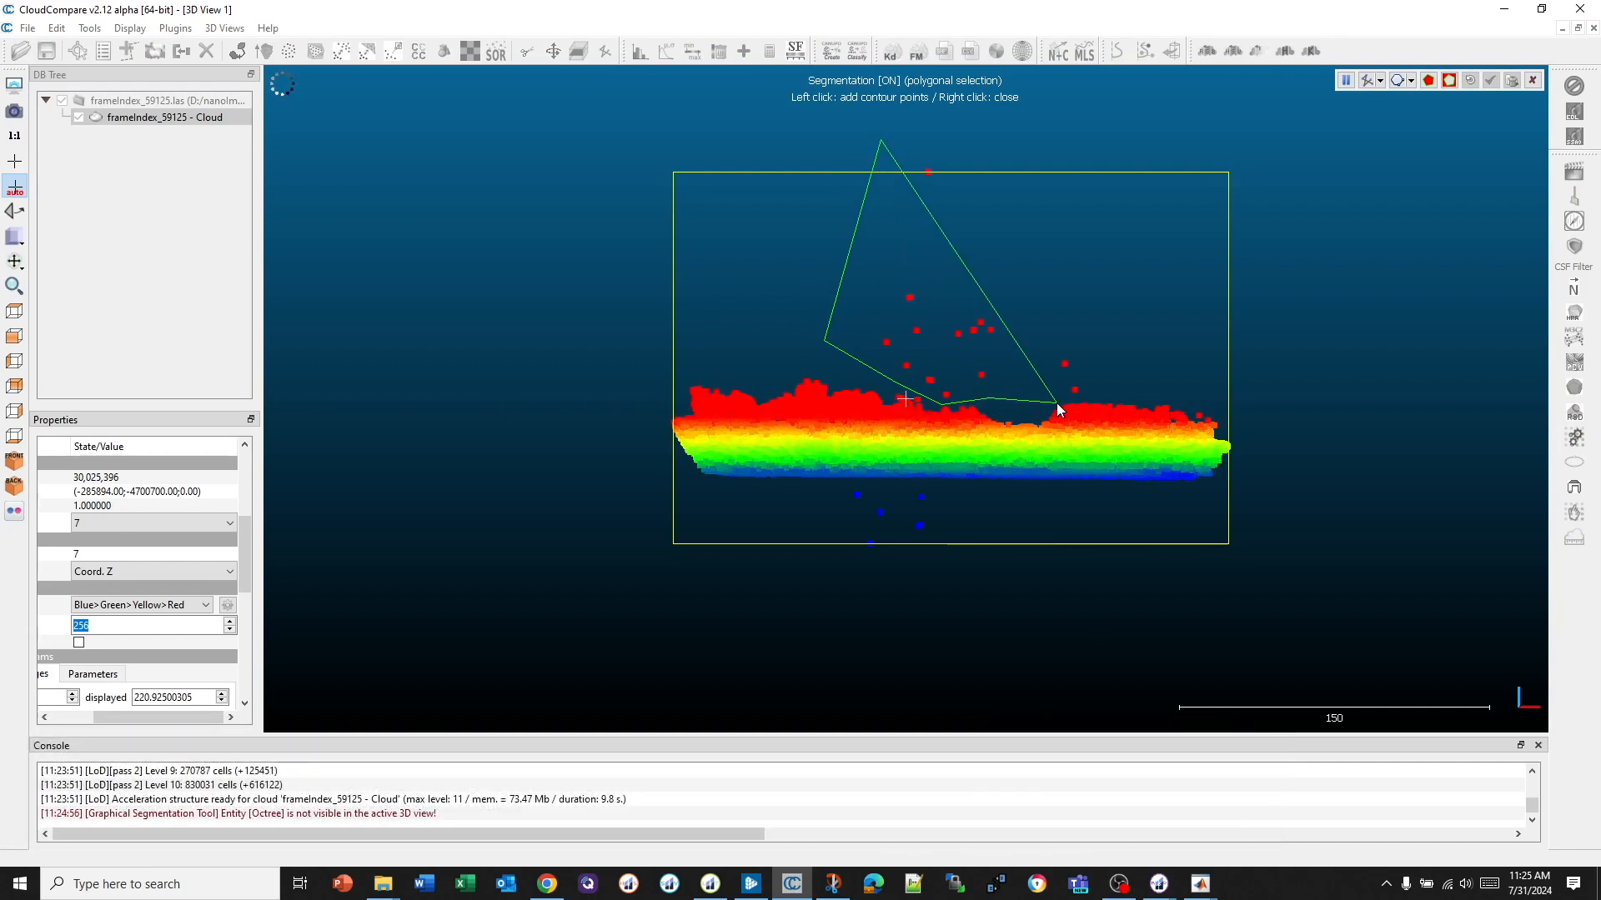
left_click(1057, 402)
left_click(1097, 389)
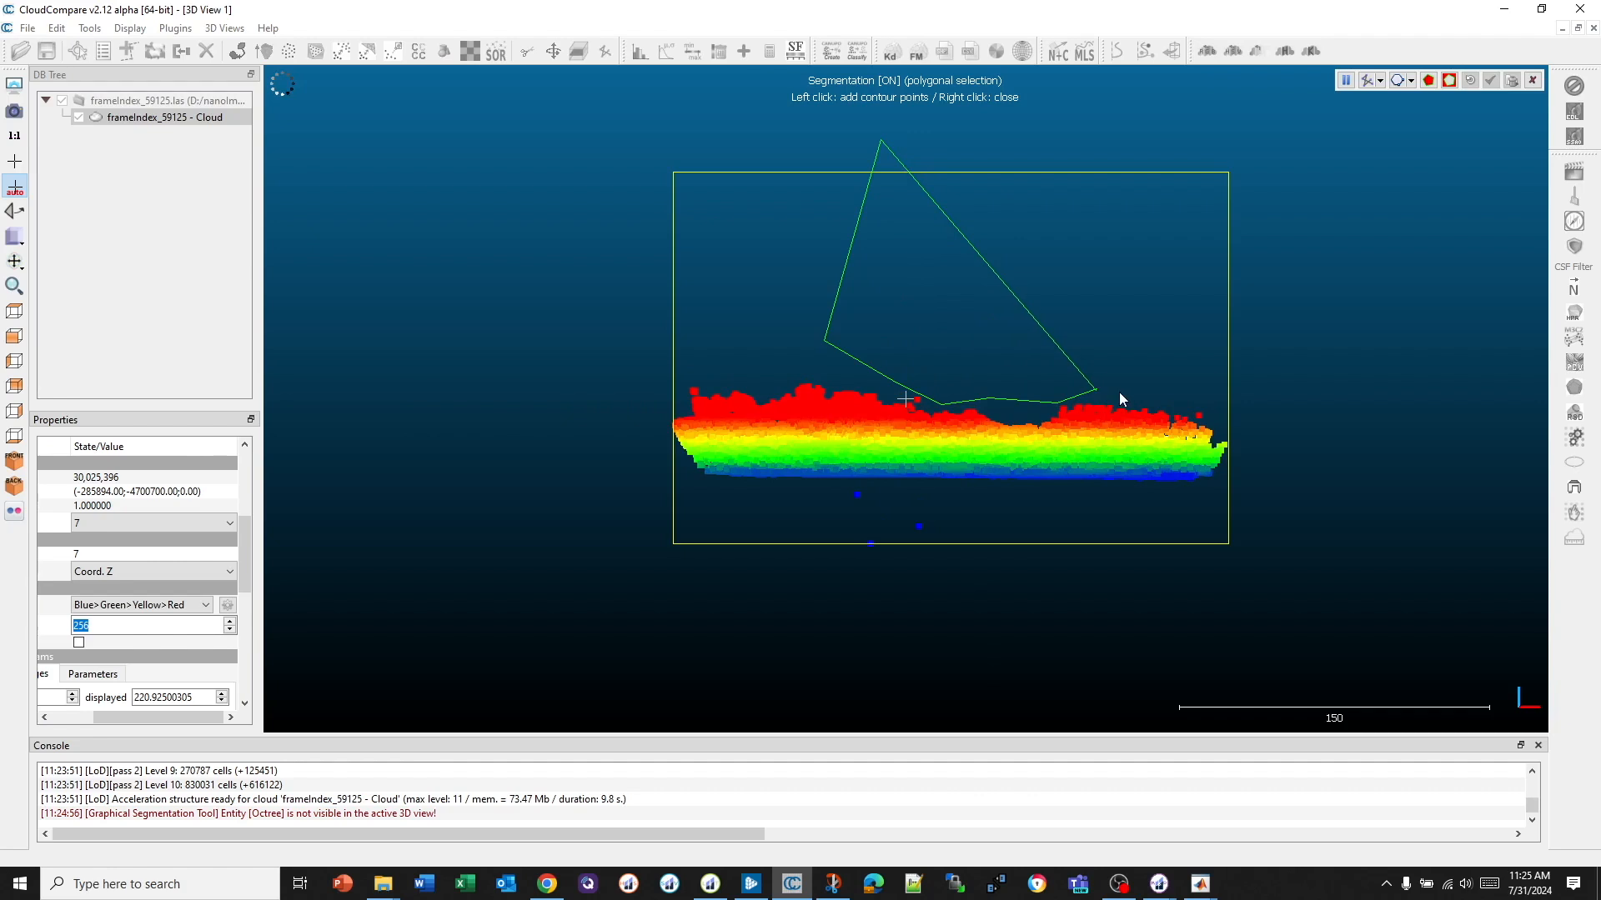
left_click(1225, 394)
left_click(1250, 480)
left_click(1044, 503)
left_click(912, 486)
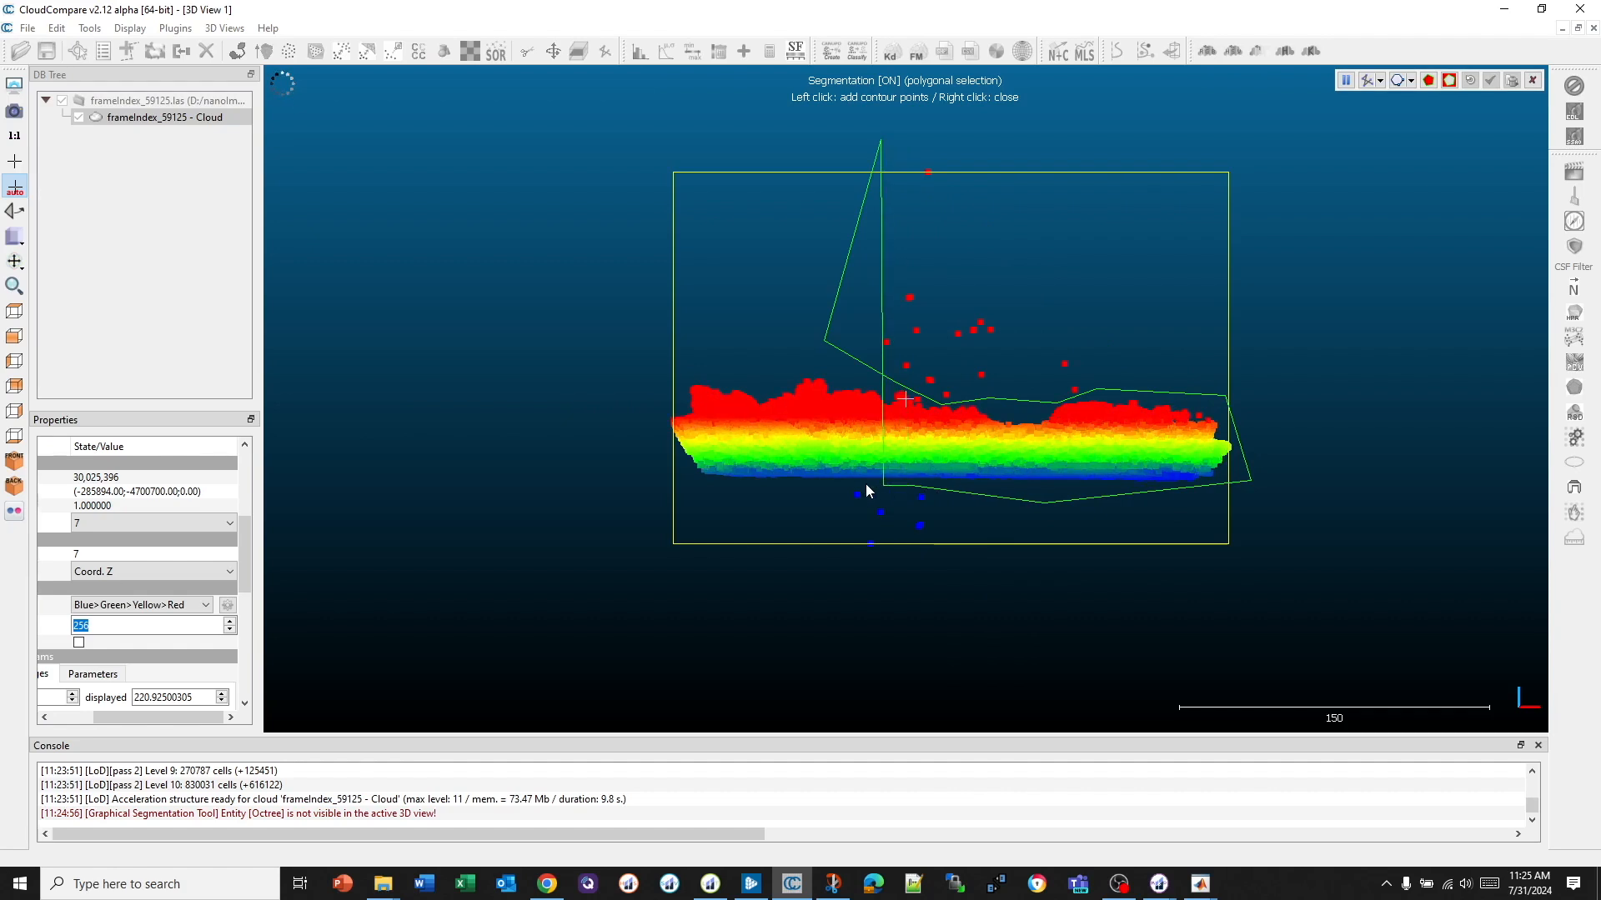
left_click(839, 484)
left_click(735, 557)
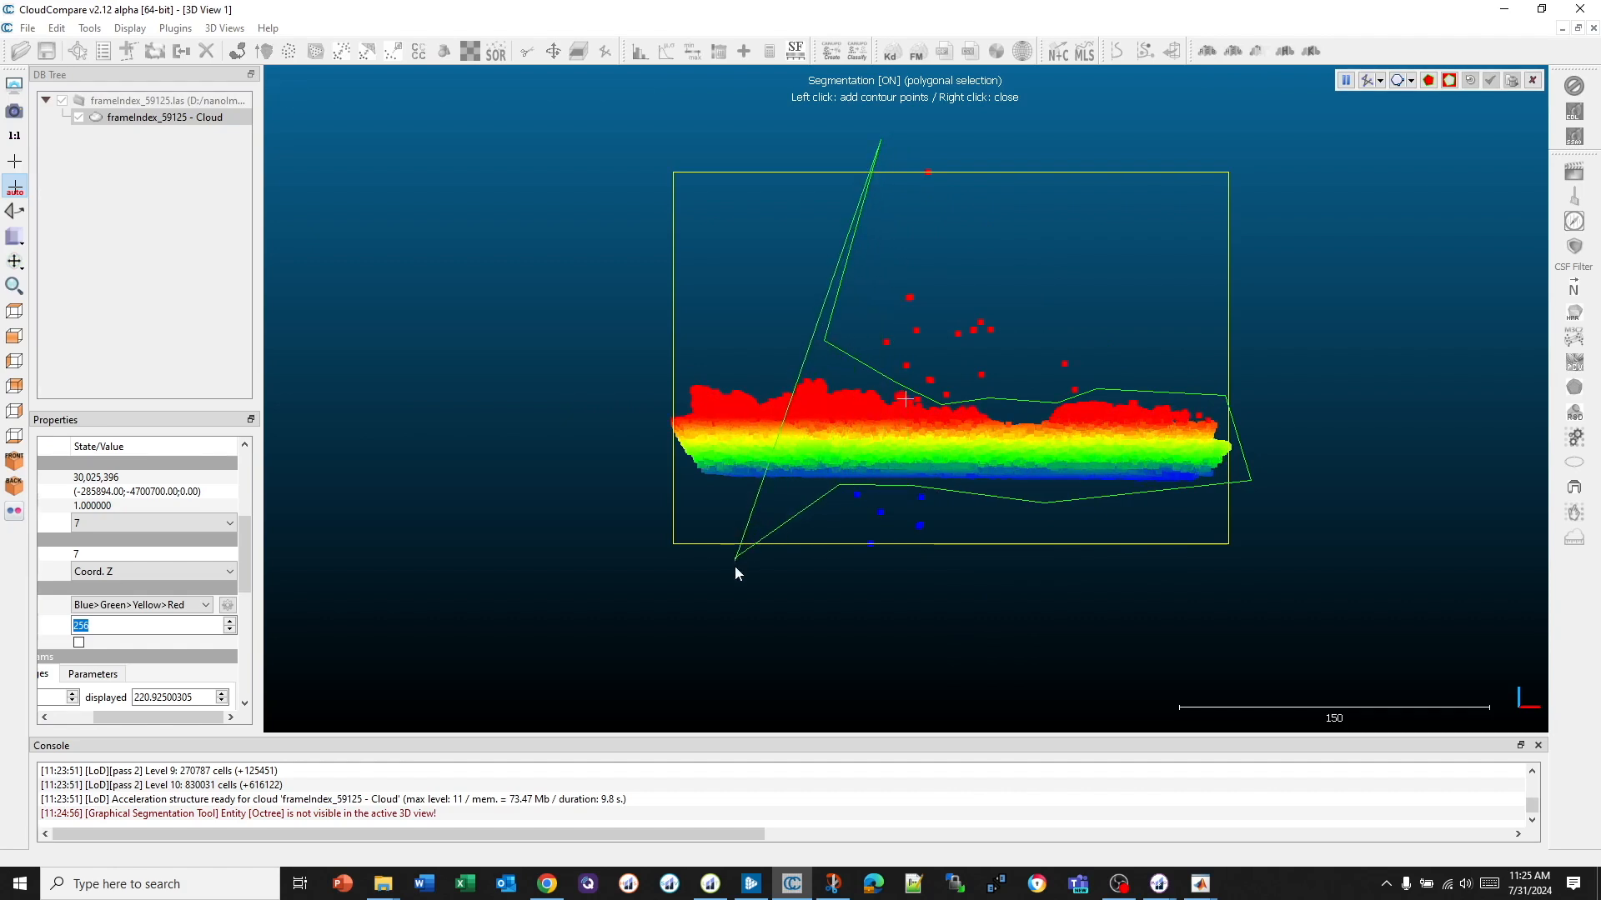
left_click(881, 613)
left_click(1341, 607)
left_click(1364, 293)
left_click(1283, 112)
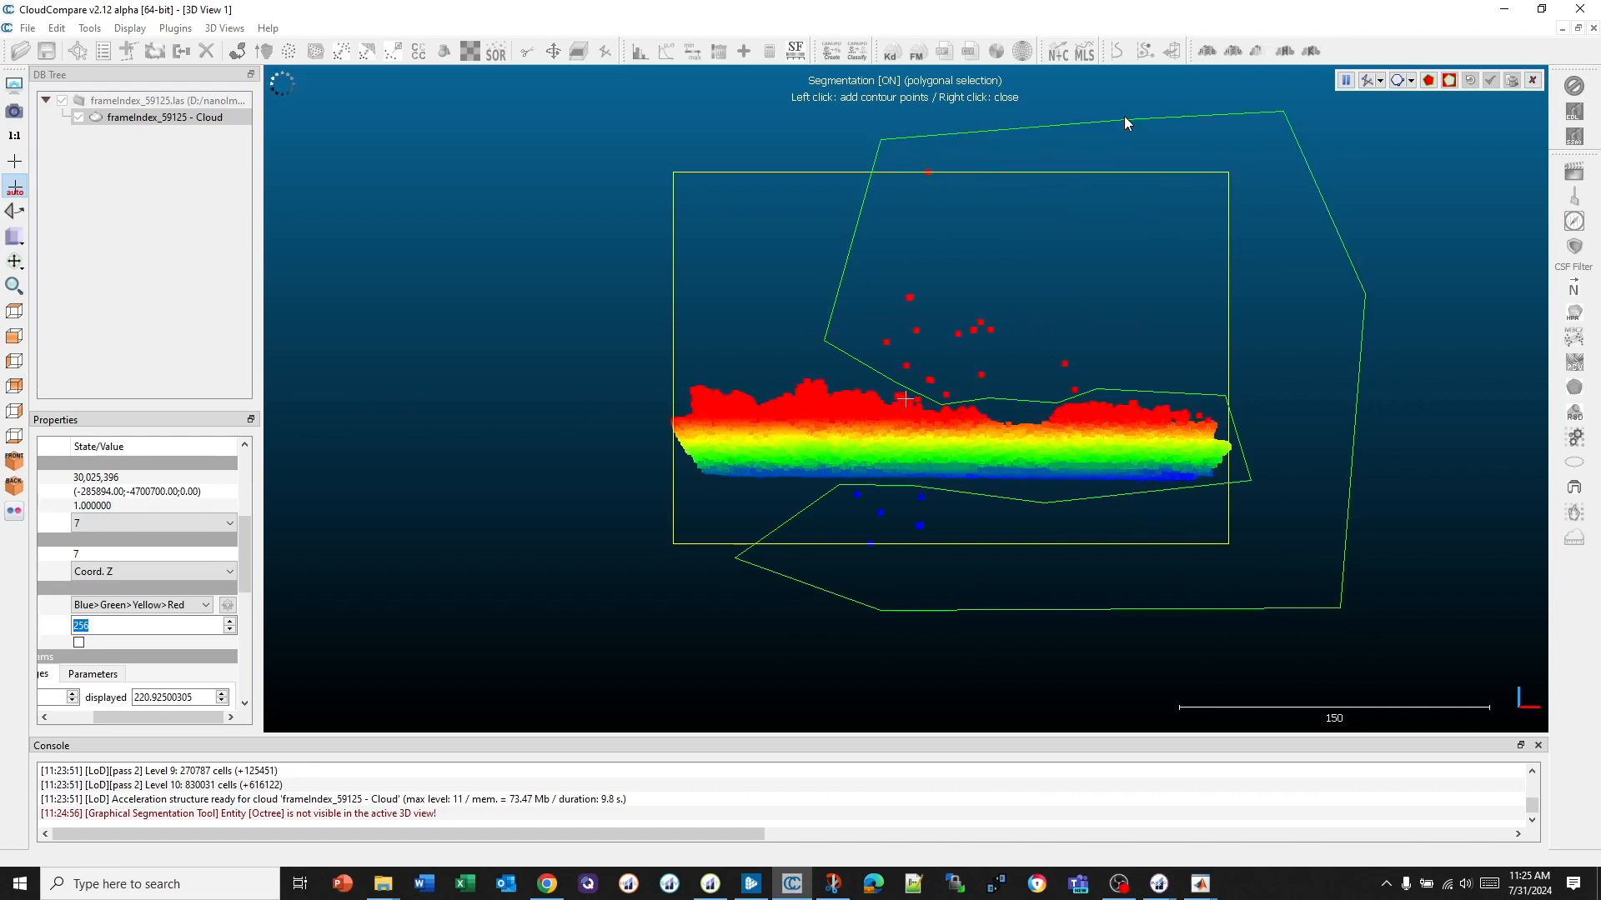
left_click(1082, 119)
right_click(1075, 118)
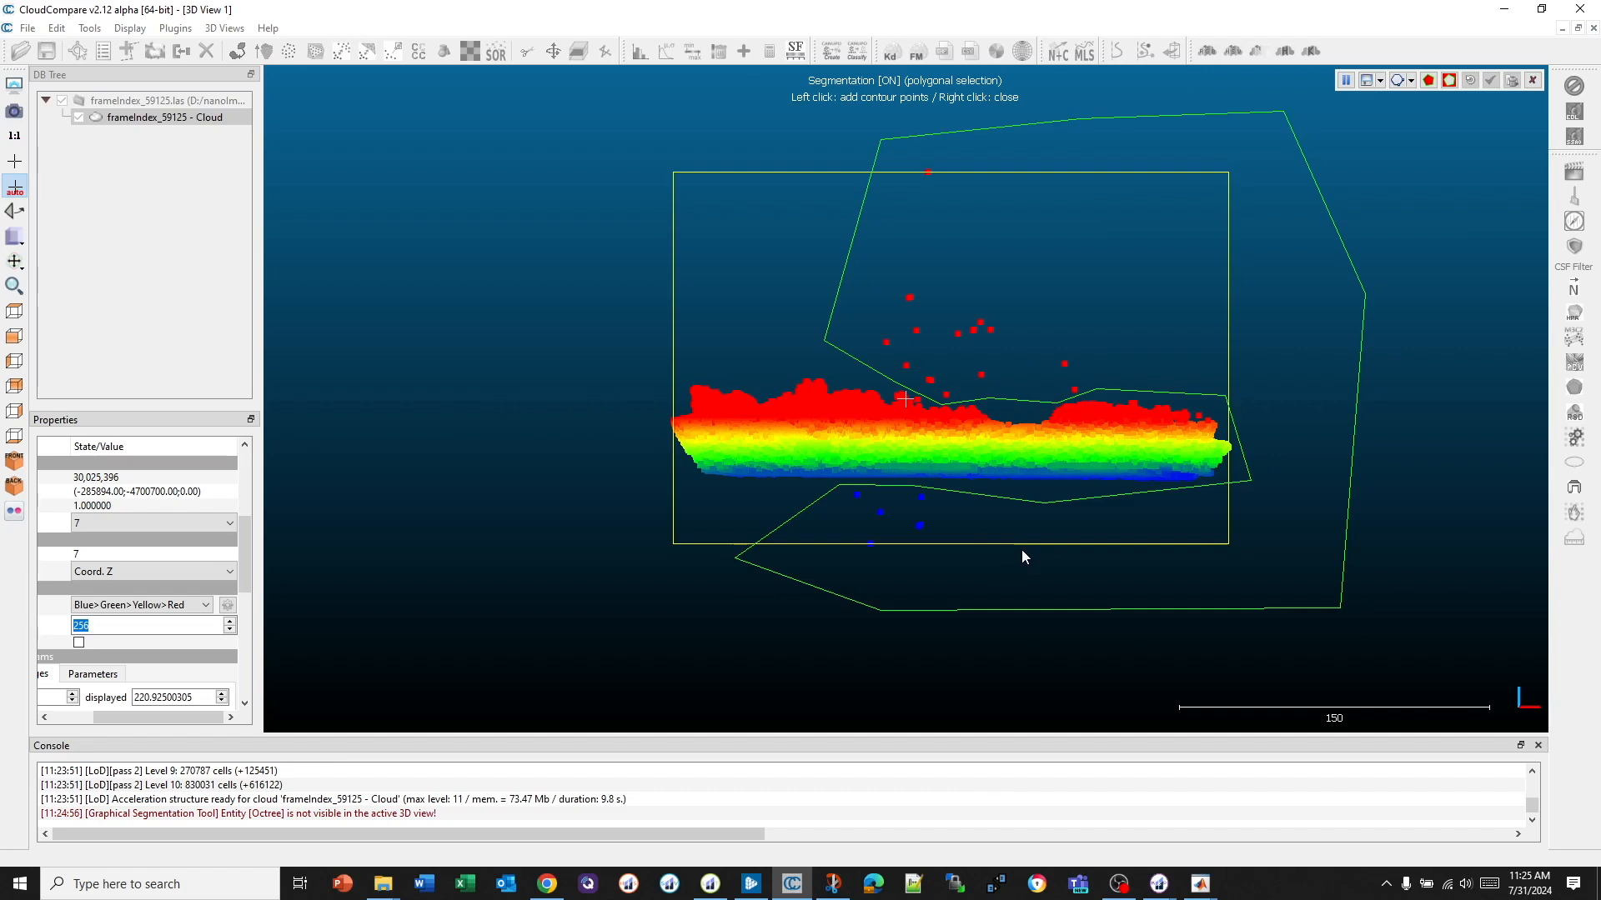
left_click(1448, 81)
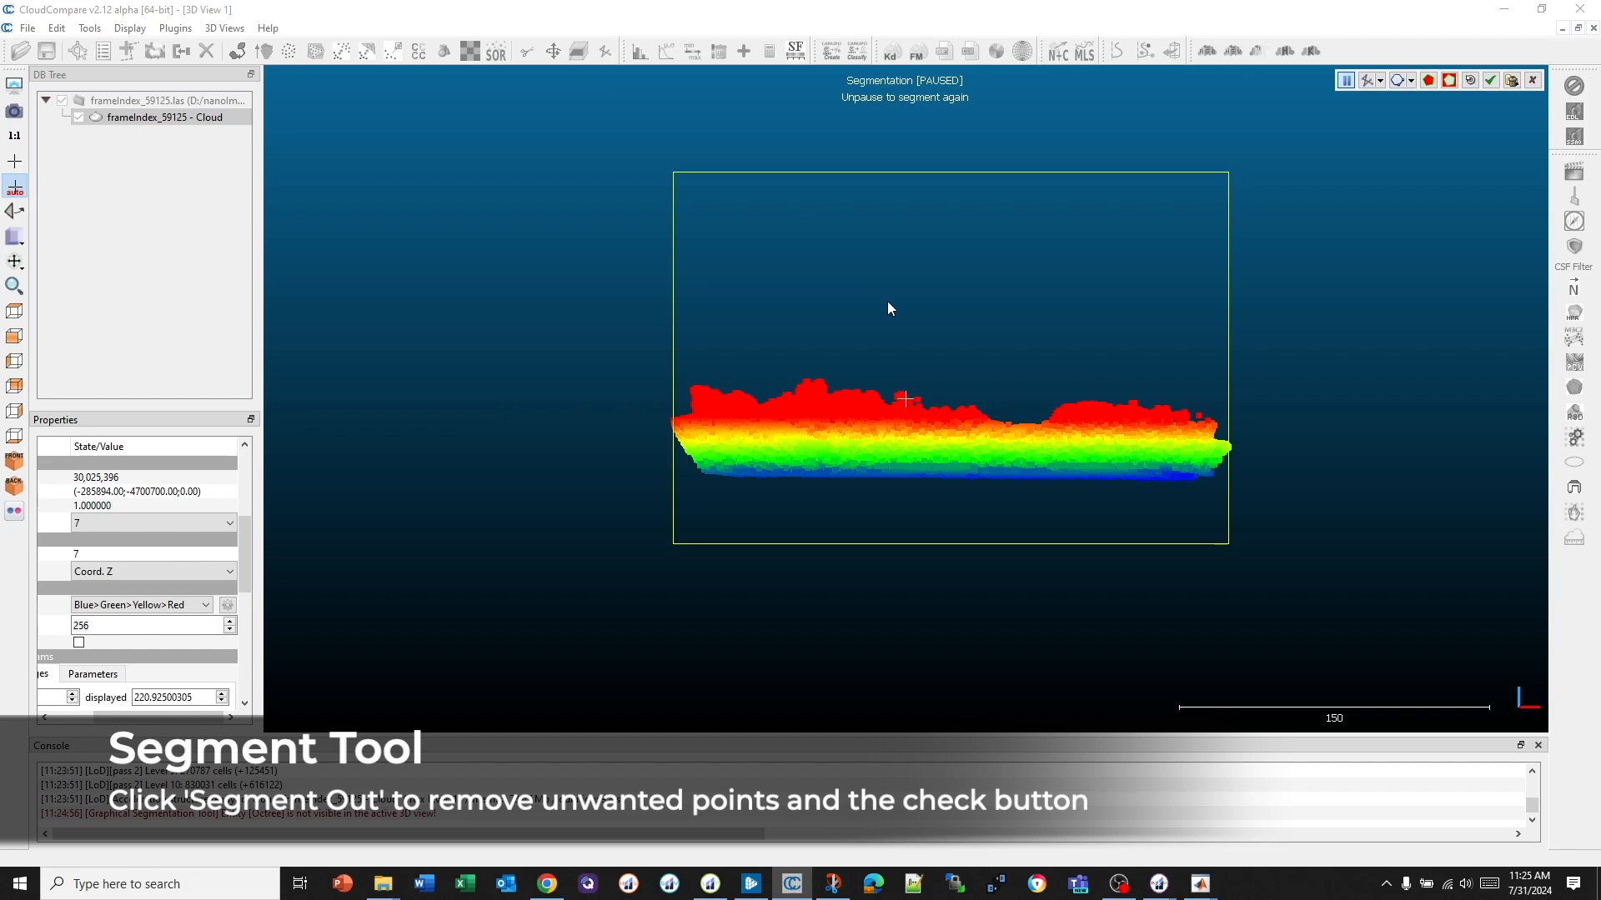
- Confirm the segmentation and hide the cloud holding the removed stray points, keeping the segmented cloud visible
left_click(1493, 83)
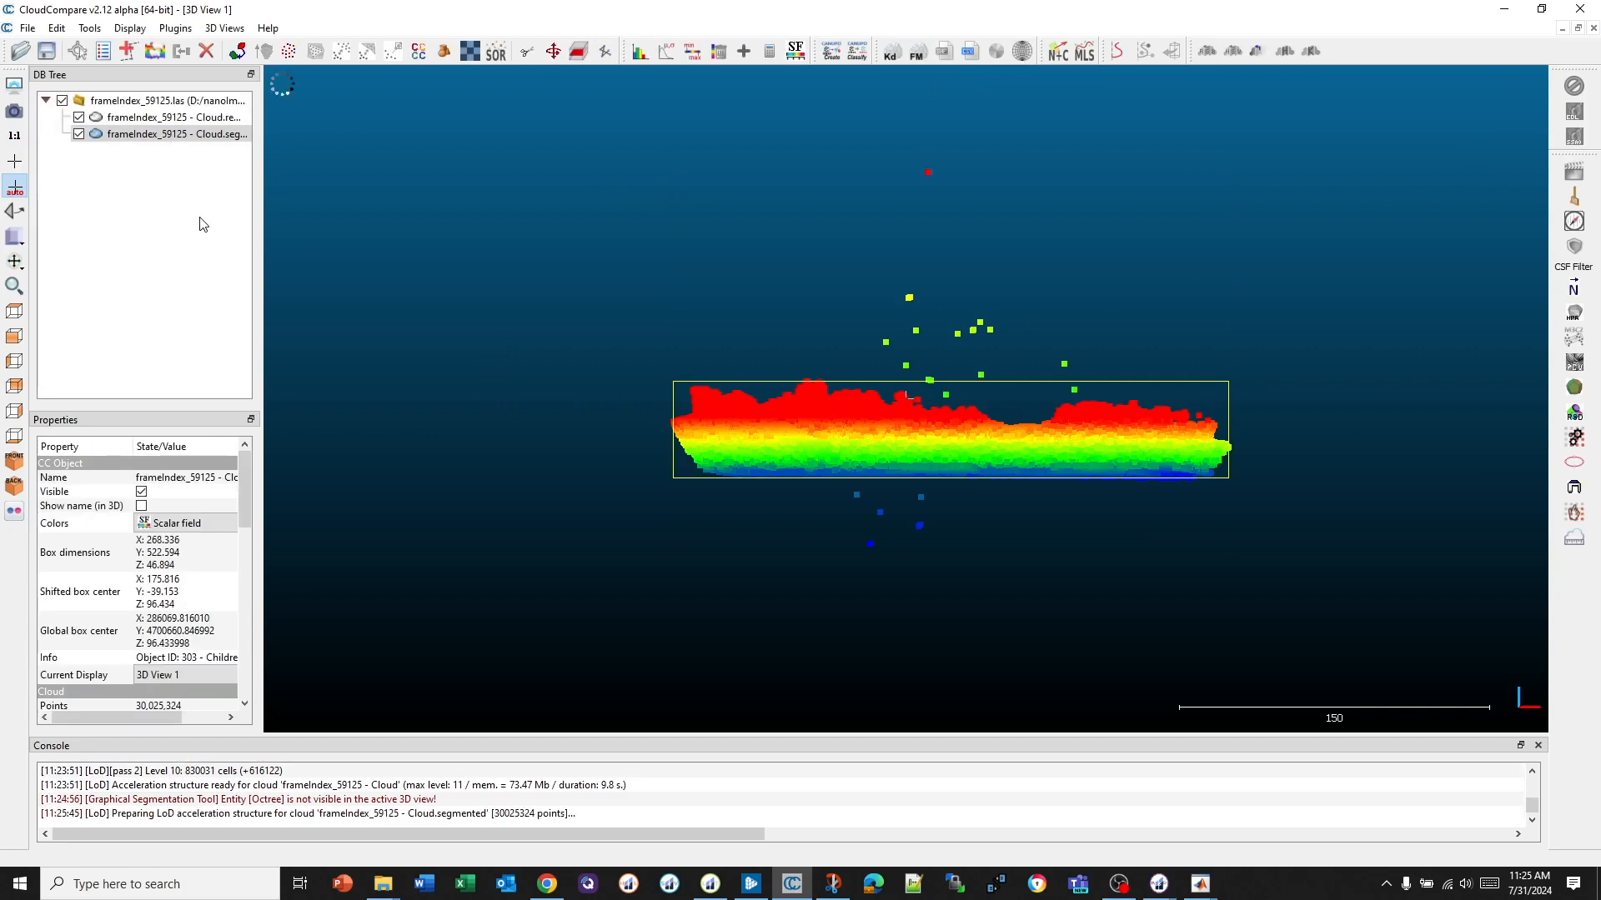
left_click(79, 118)
left_click(79, 117)
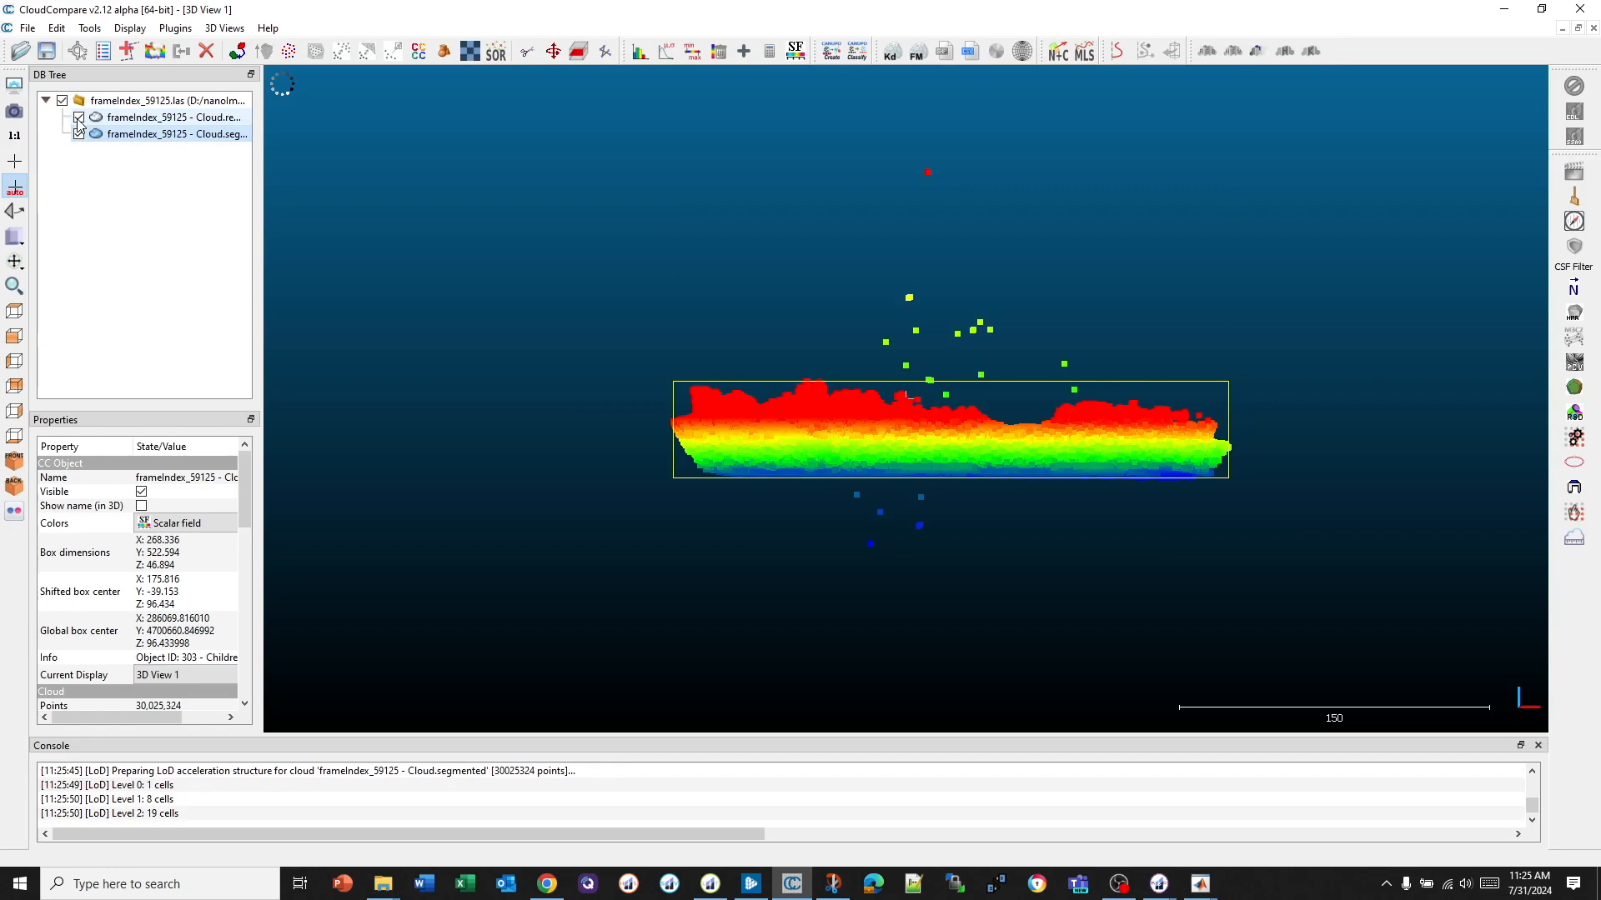
left_click(78, 134)
left_click(79, 134)
mouse_move(951, 483)
left_mouse_down()
mouse_move(967, 533)
mouse_move(952, 495)
mouse_move(950, 509)
left_mouse_up()
left_click(78, 117)
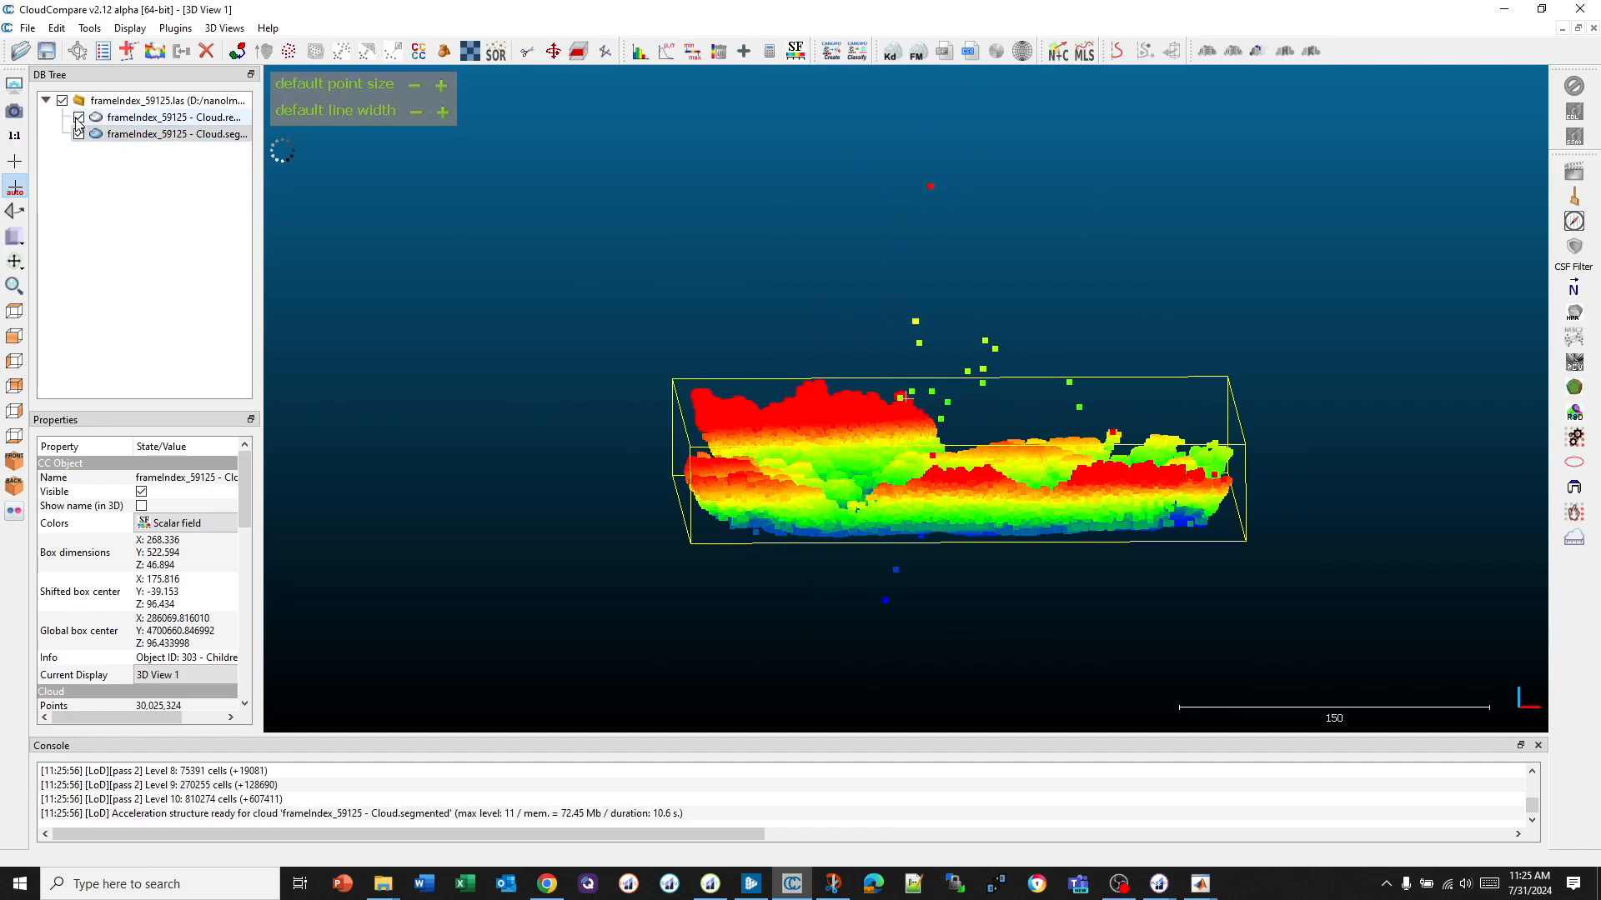
- Seen from the side, segment out the stray points floating above the middle of the cloud with a polygon, confirm, and hide the removed points
left_click_drag(734, 471, 1002, 523)
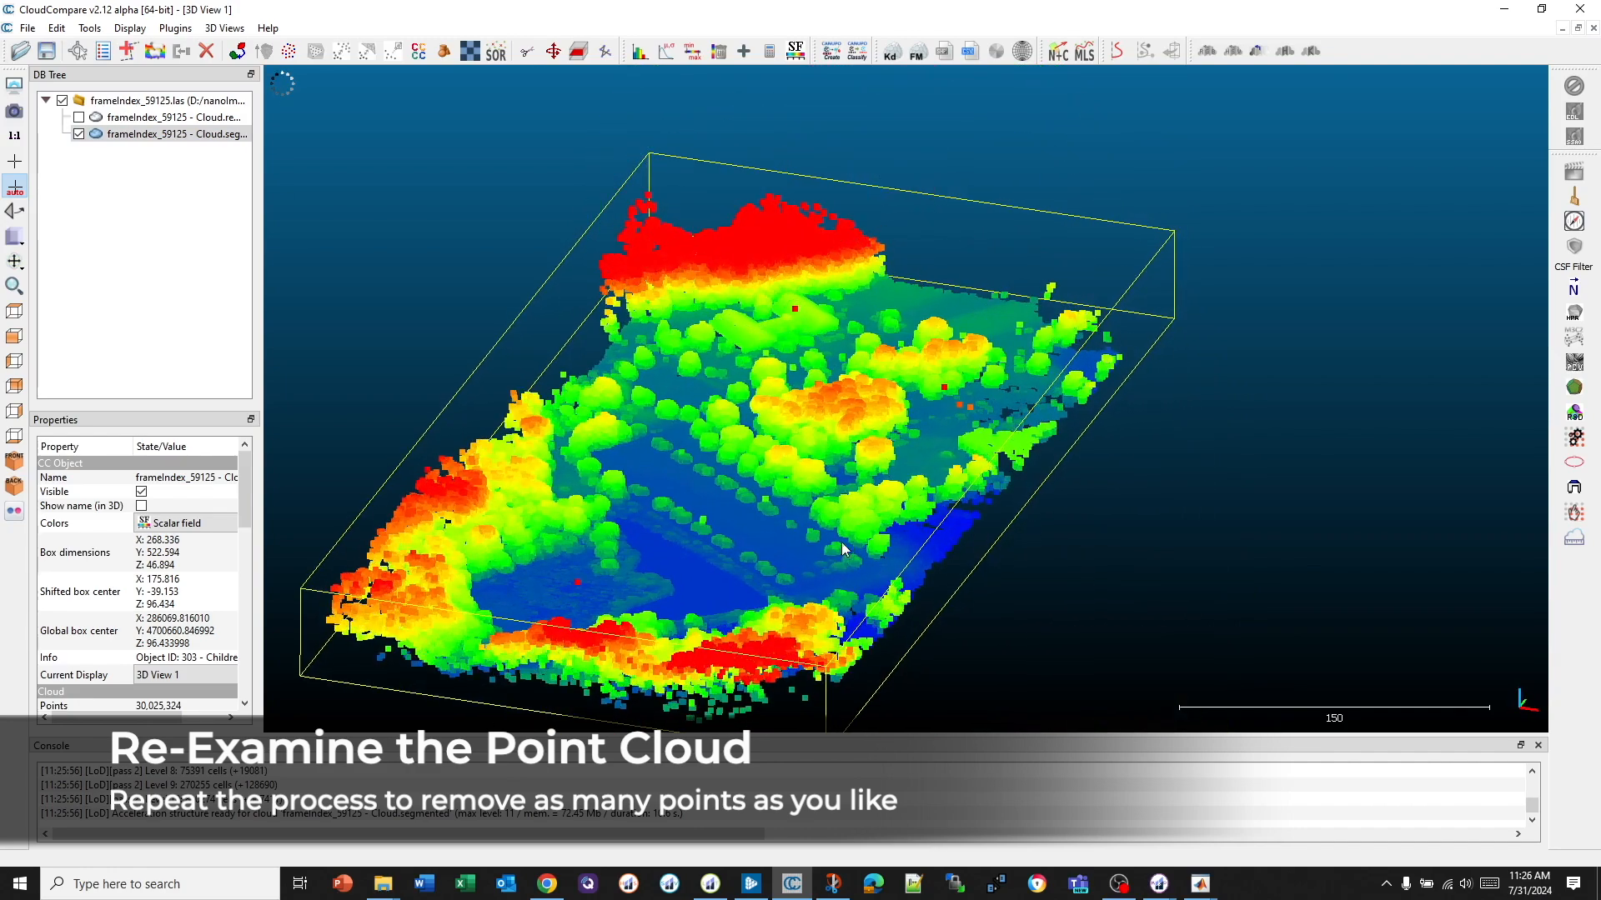
left_click_drag(965, 589, 817, 595)
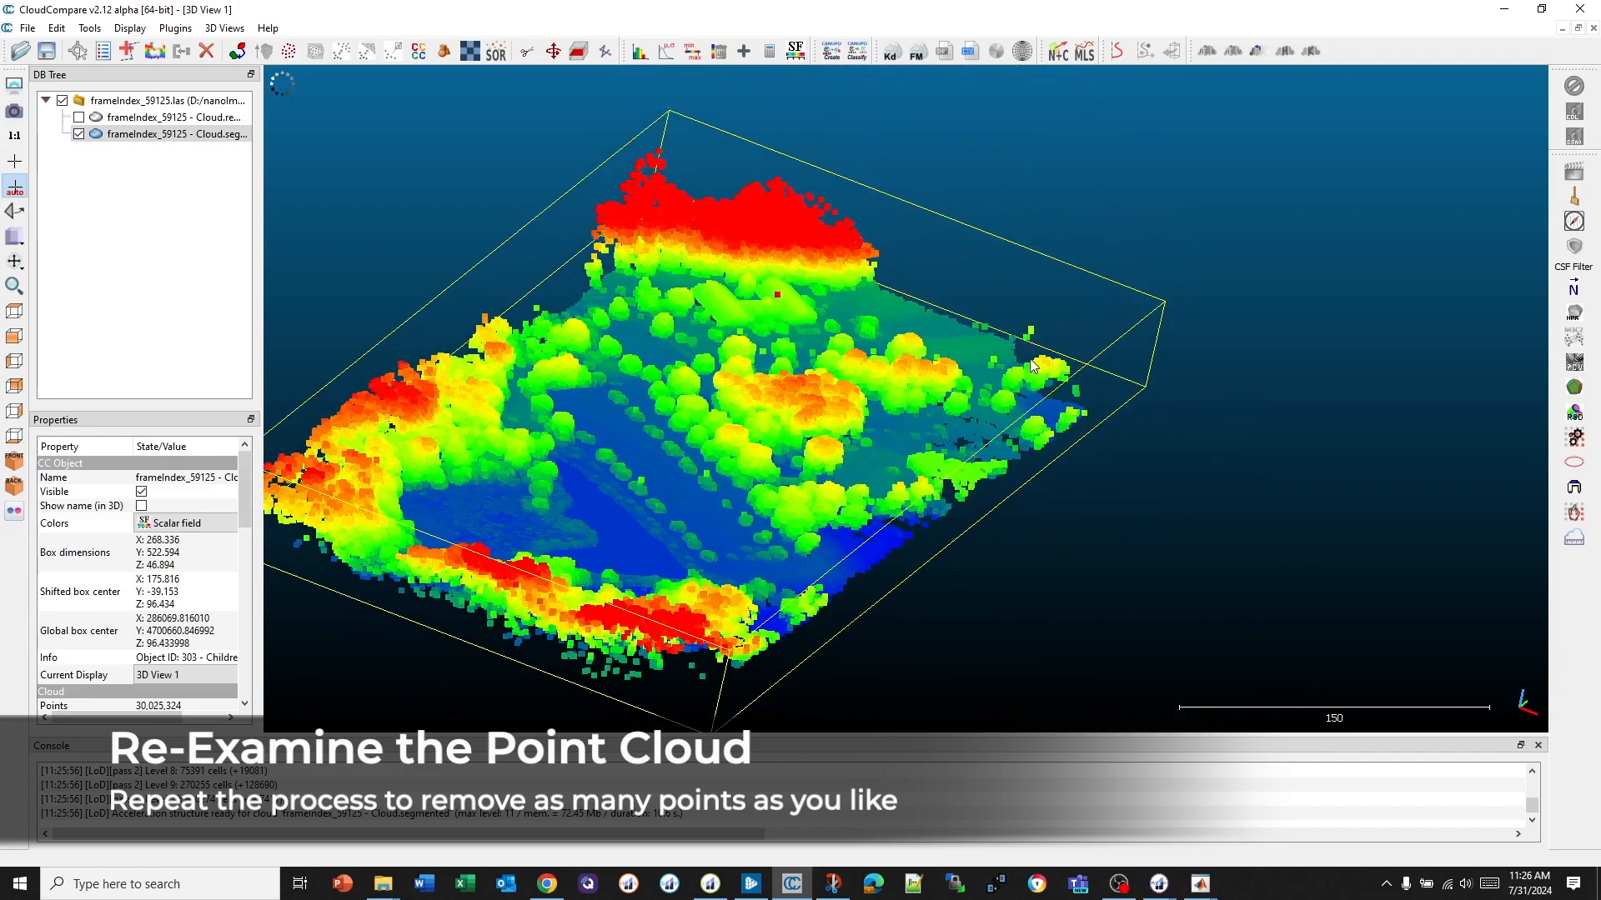
left_click(14, 386)
left_click_drag(707, 294, 736, 350)
left_click_drag(753, 240, 896, 403)
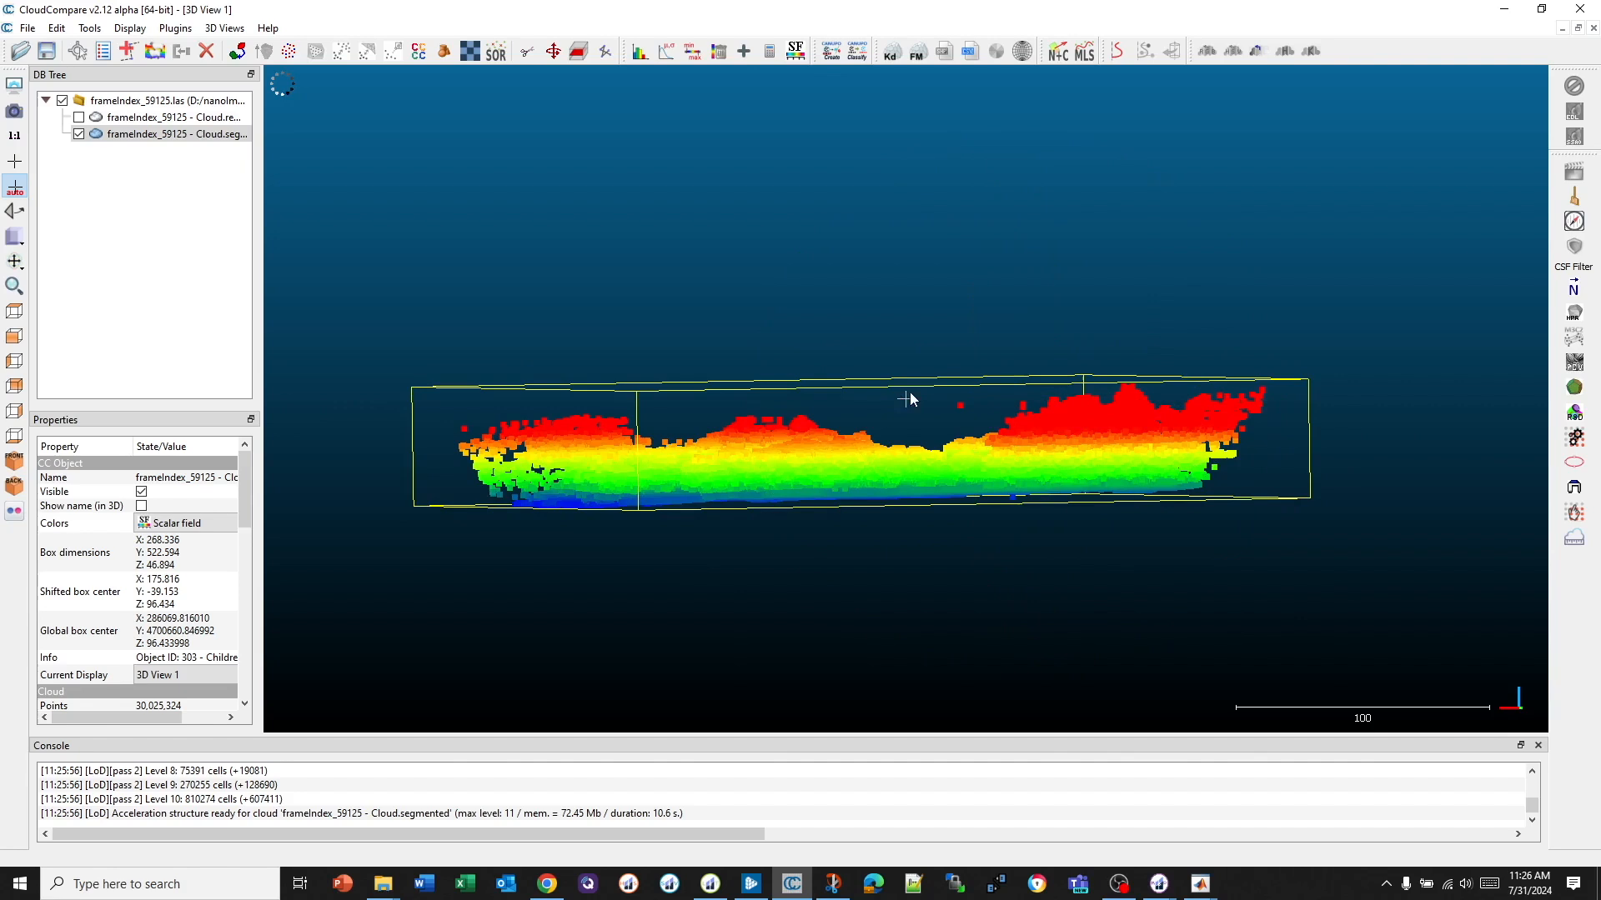
left_click(527, 51)
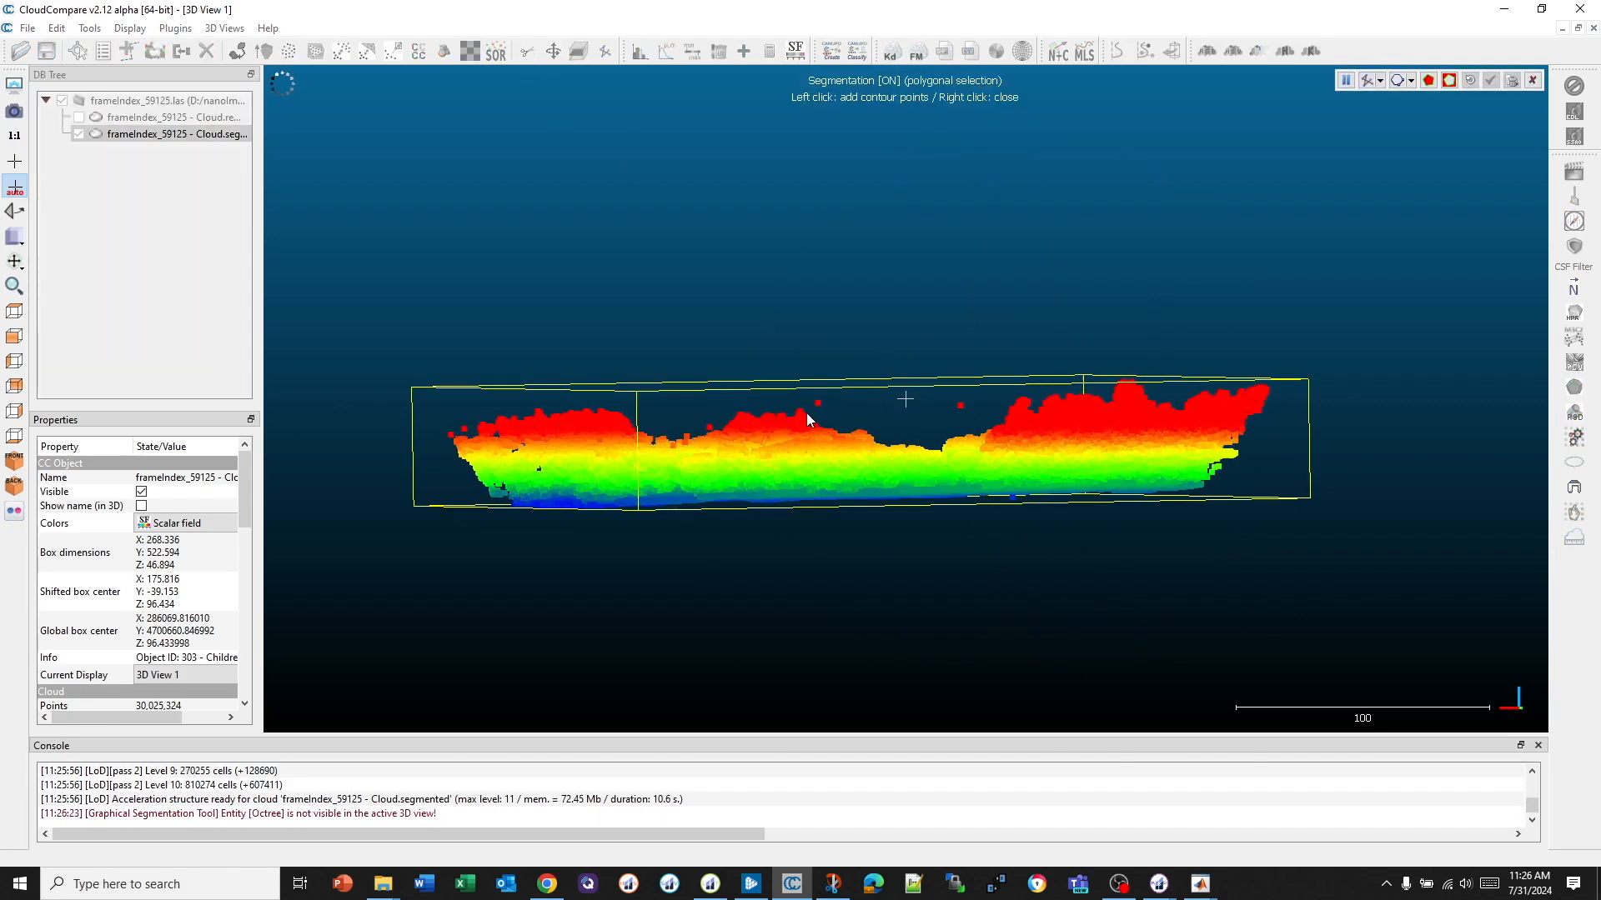
left_click(804, 407)
left_click(824, 414)
left_click(974, 425)
left_click(1015, 356)
right_click(1014, 355)
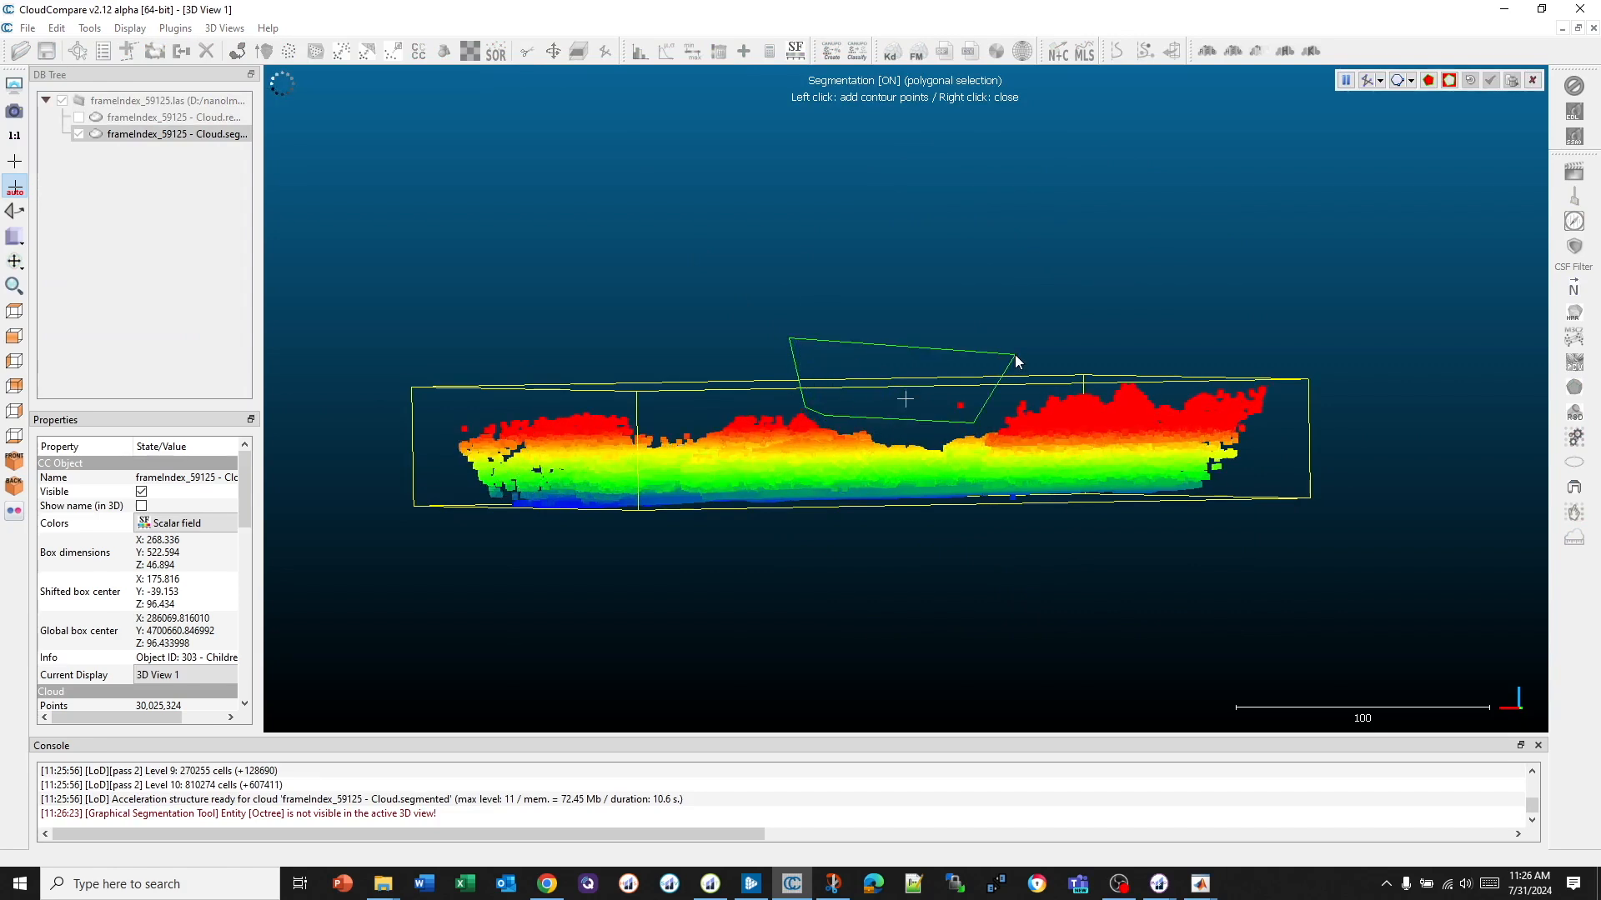
left_click(1449, 80)
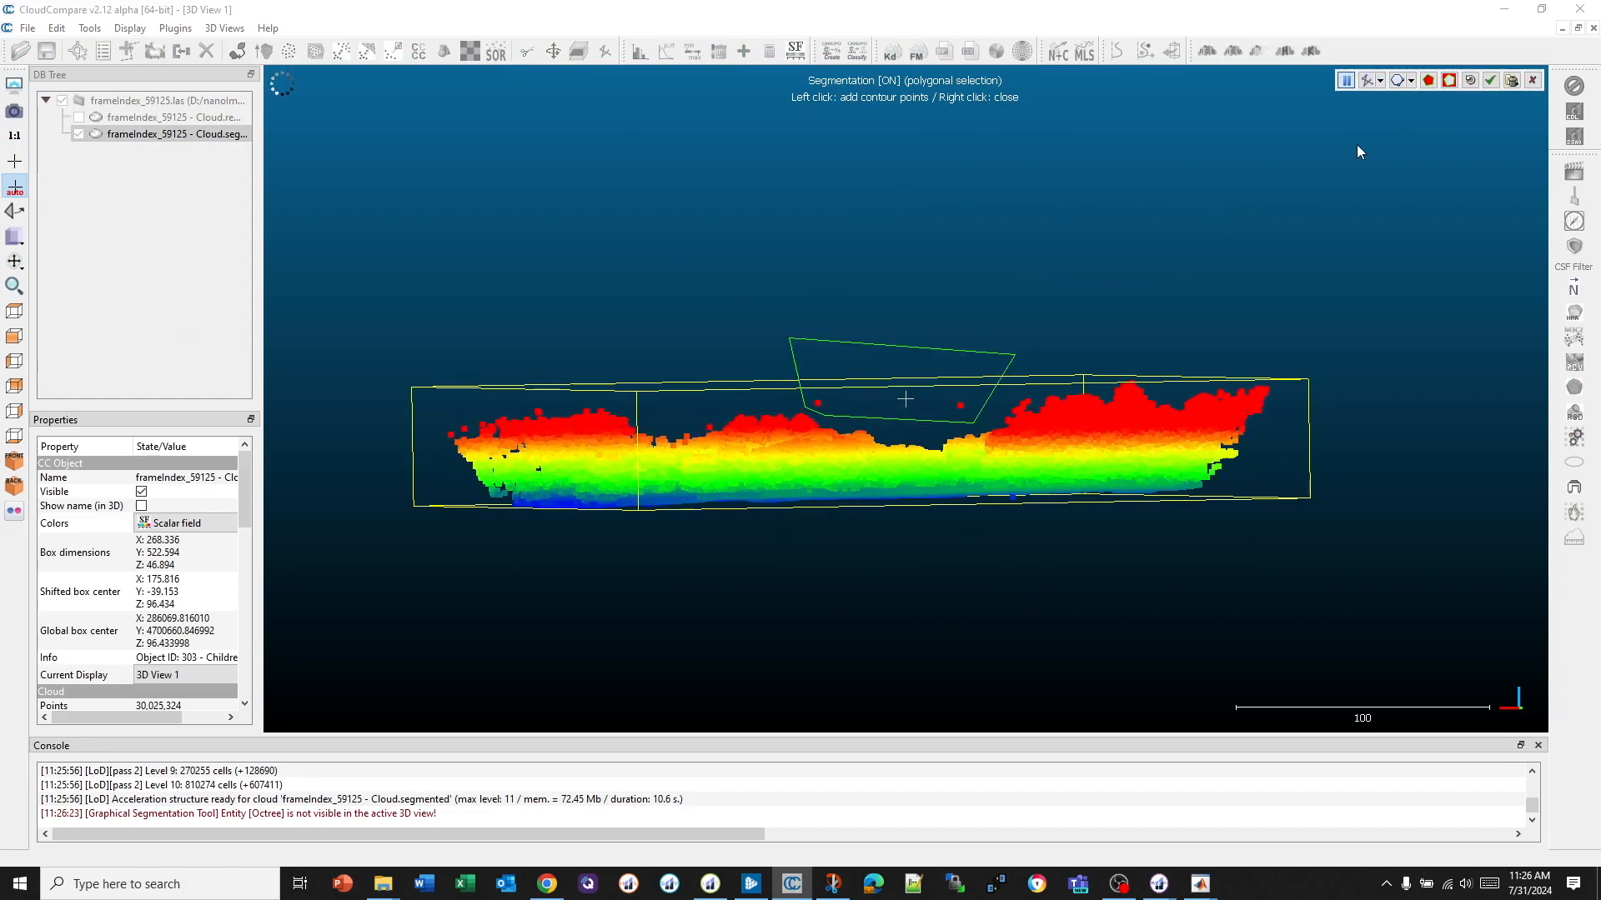
left_click(1490, 80)
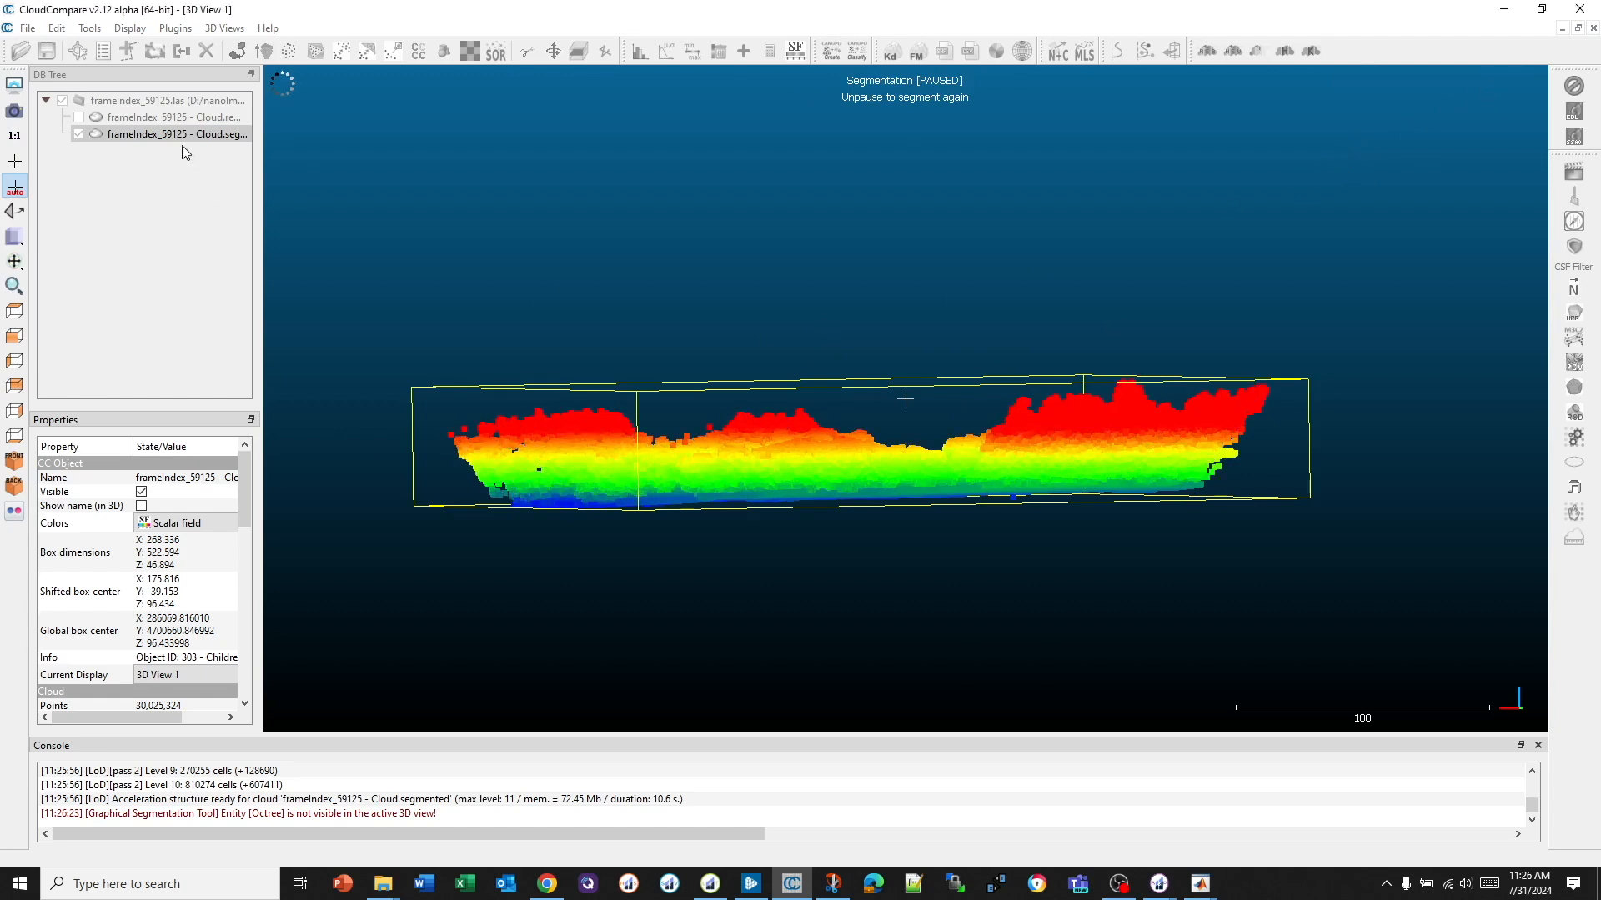
left_click(78, 133)
- Segment out the remaining stray points above the dip in the cloud's side profile with a small polygon, confirm, and hide the removed points
left_click_drag(743, 564, 981, 640)
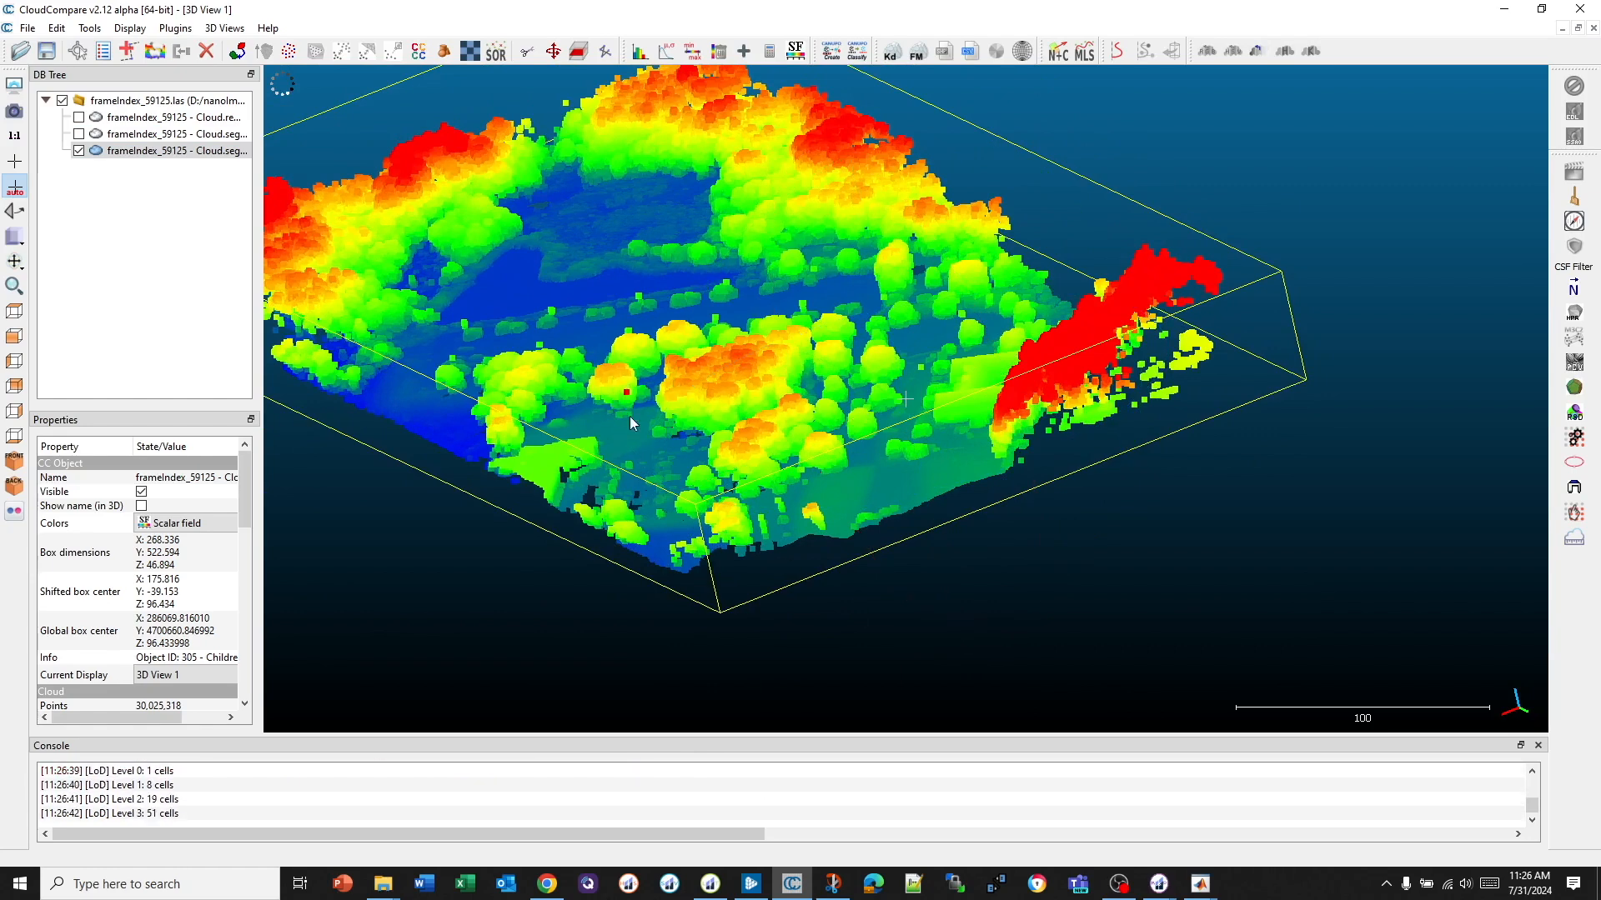
right_click_drag(578, 287, 714, 270)
left_click_drag(966, 351, 911, 346)
left_click_drag(1017, 447, 992, 300)
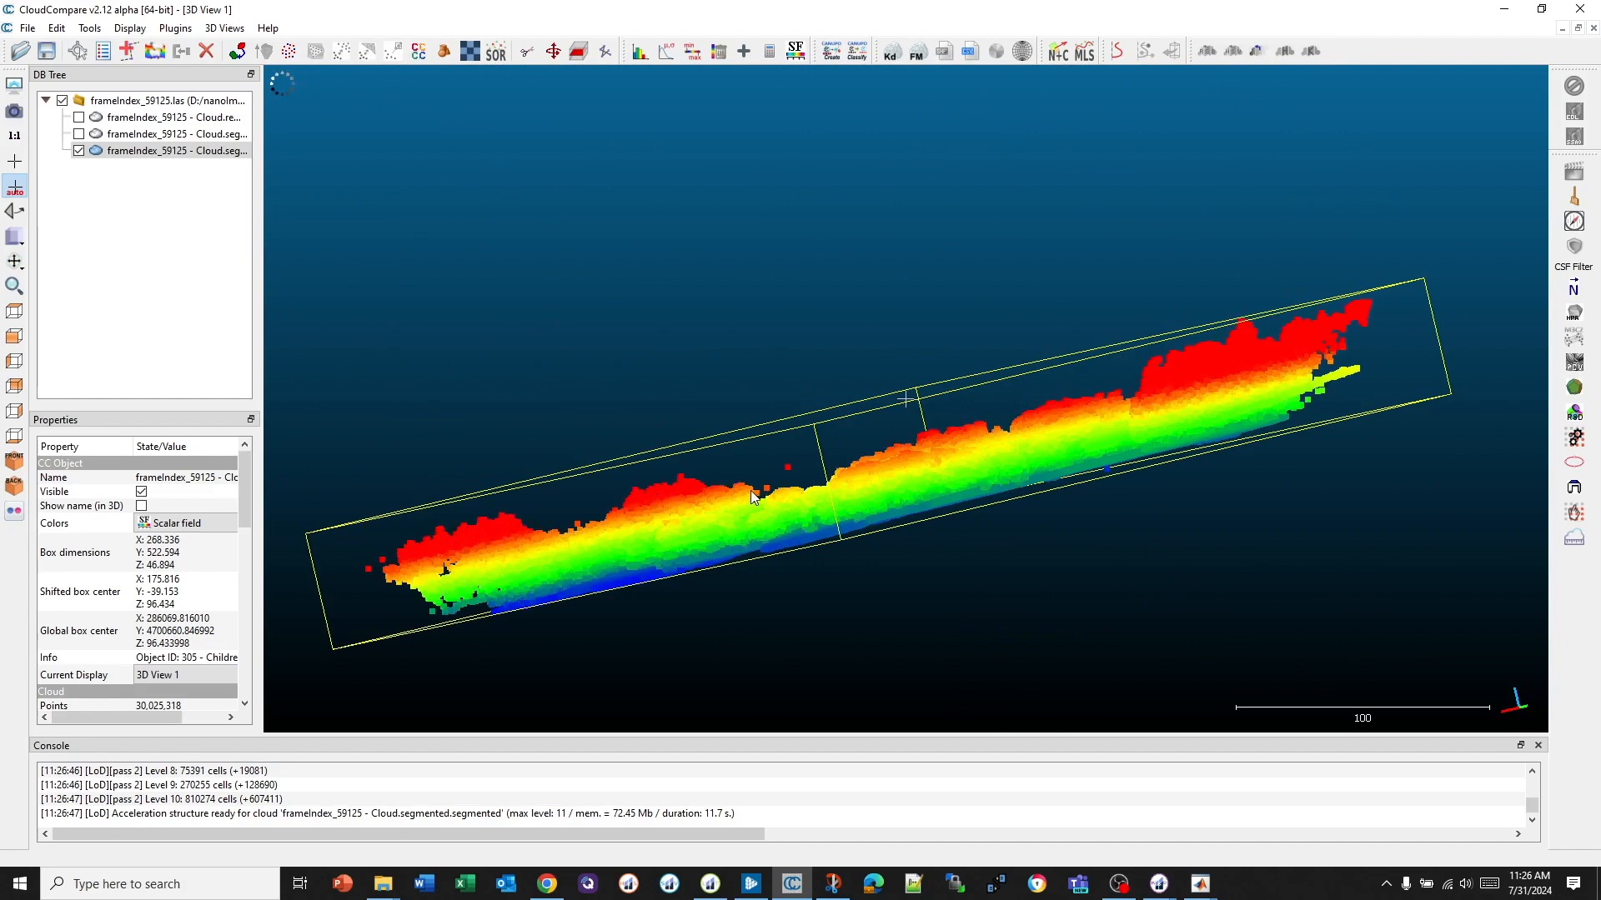
scroll(833, 512, "up", 2)
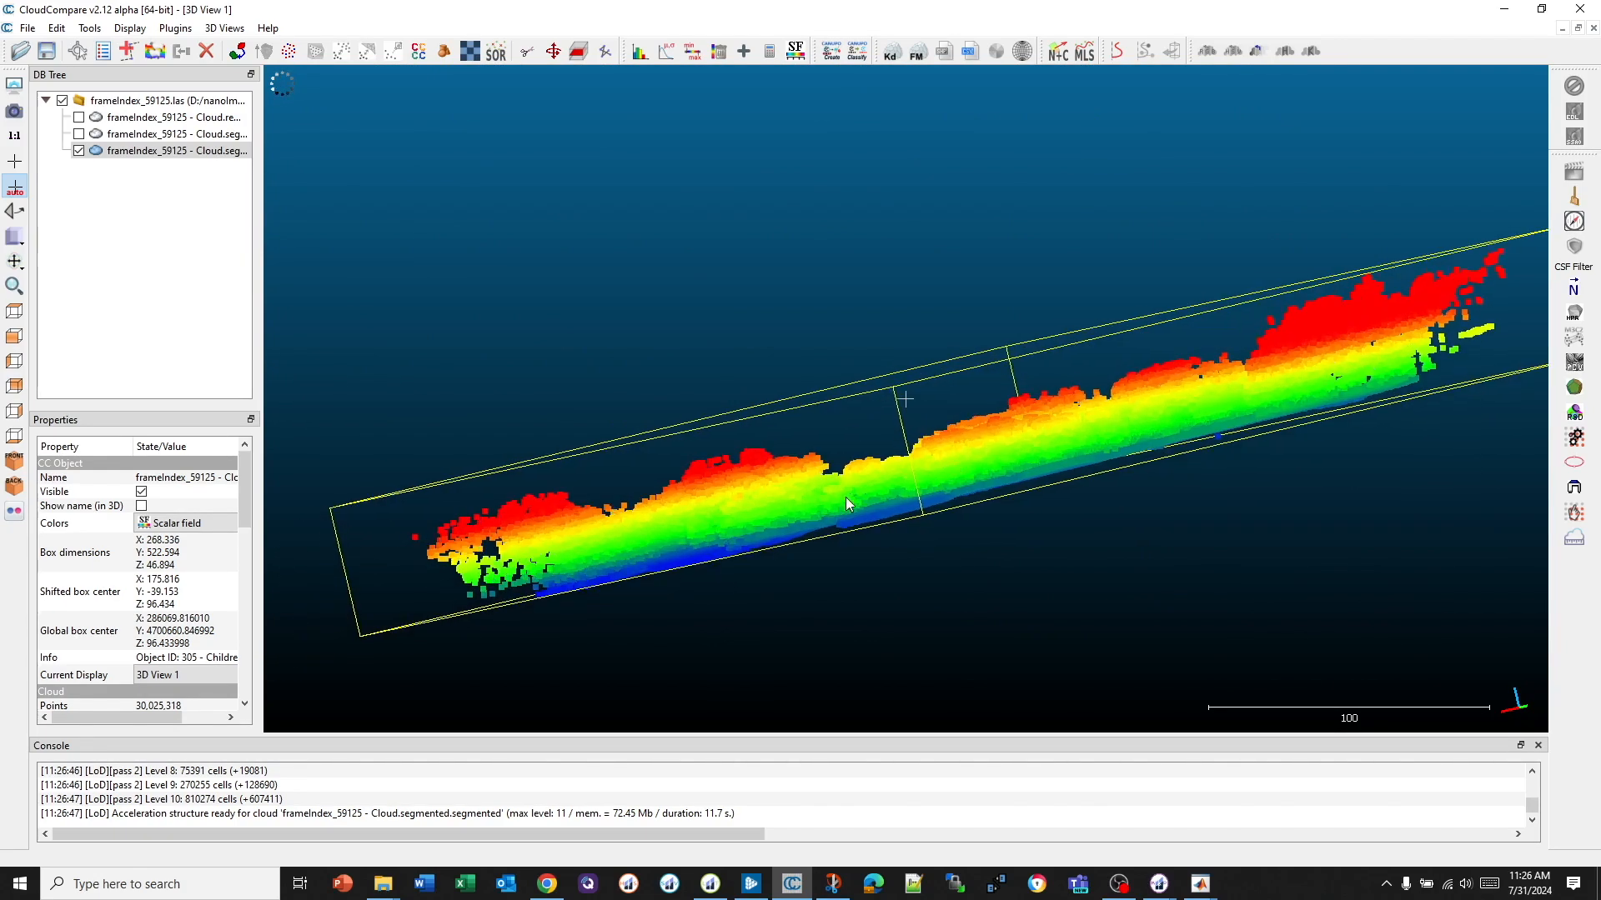
scroll(814, 448, "up", 1)
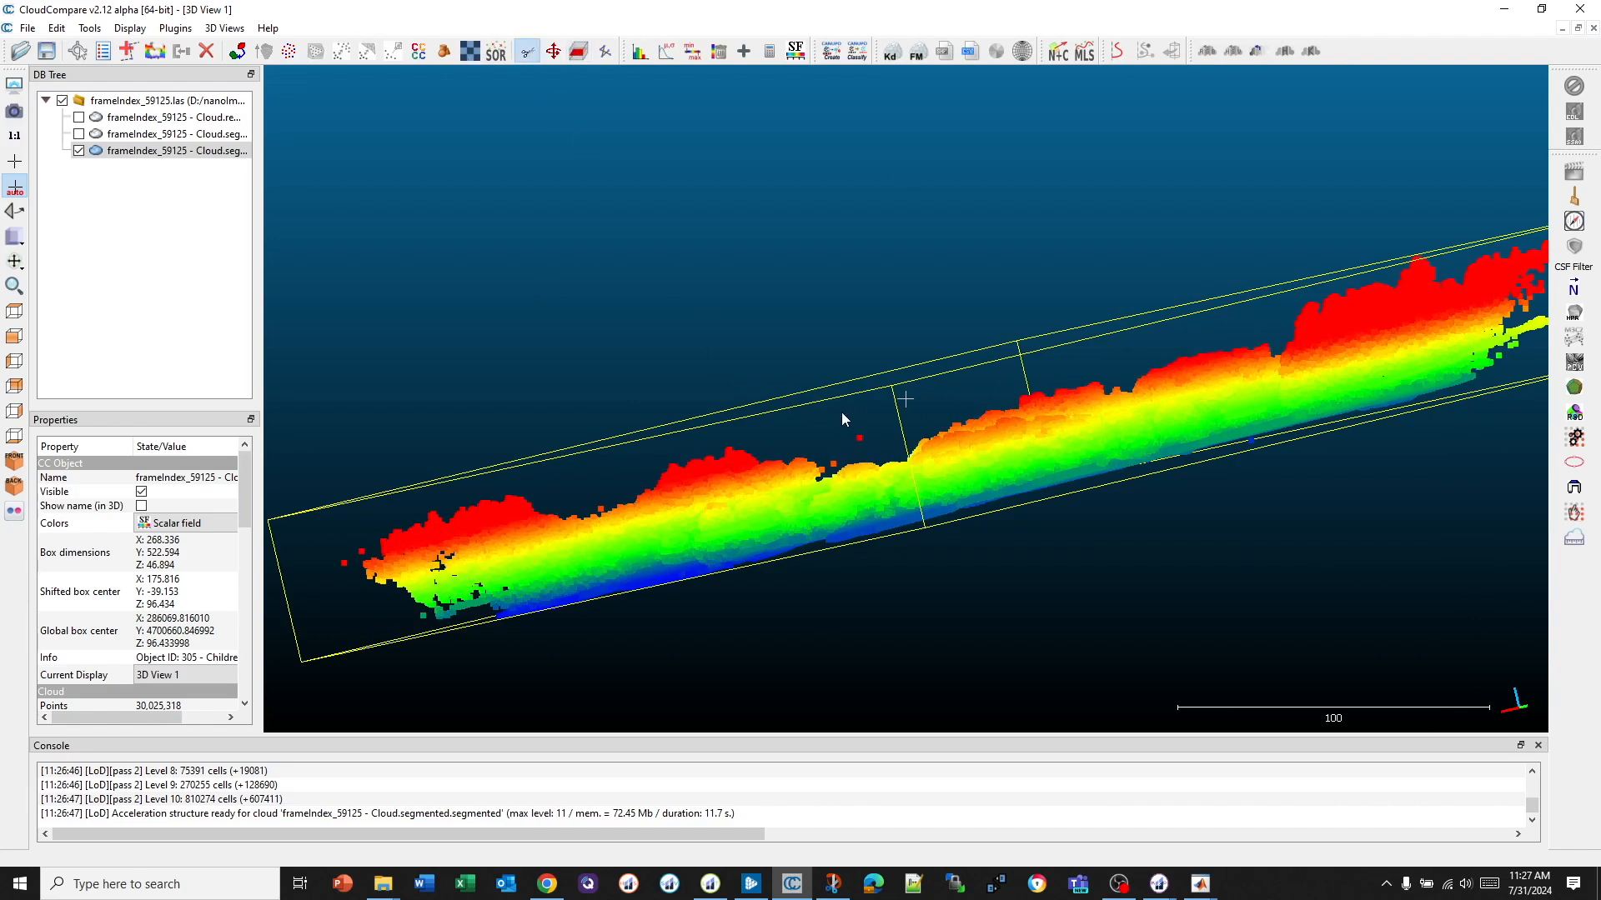
left_click(808, 420)
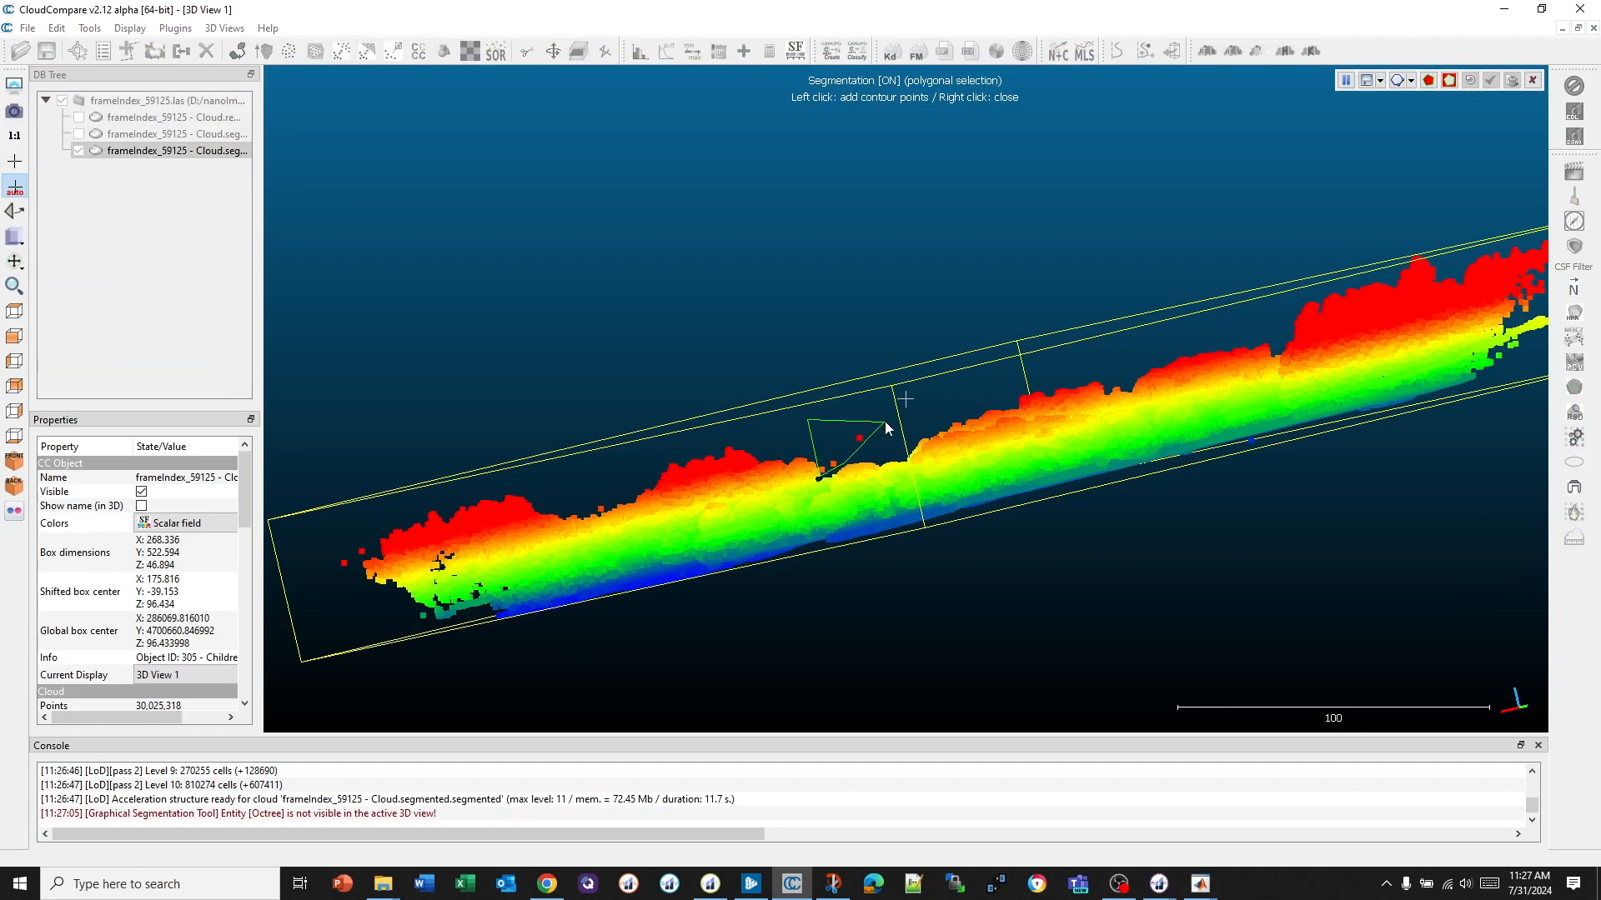
left_click(1445, 87)
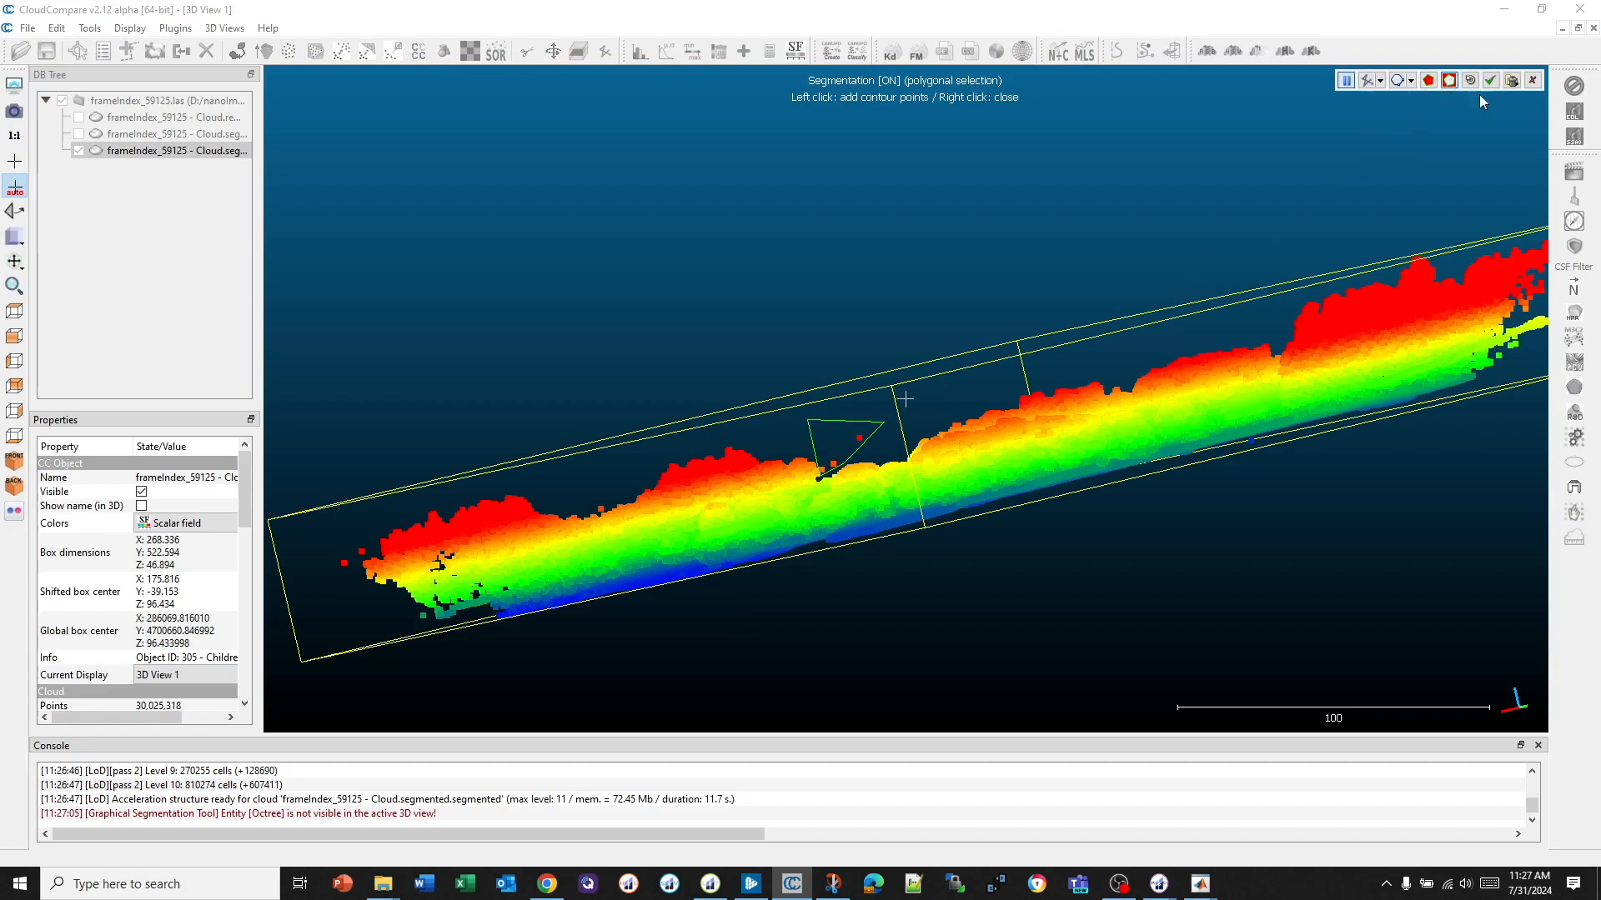
left_click(1490, 80)
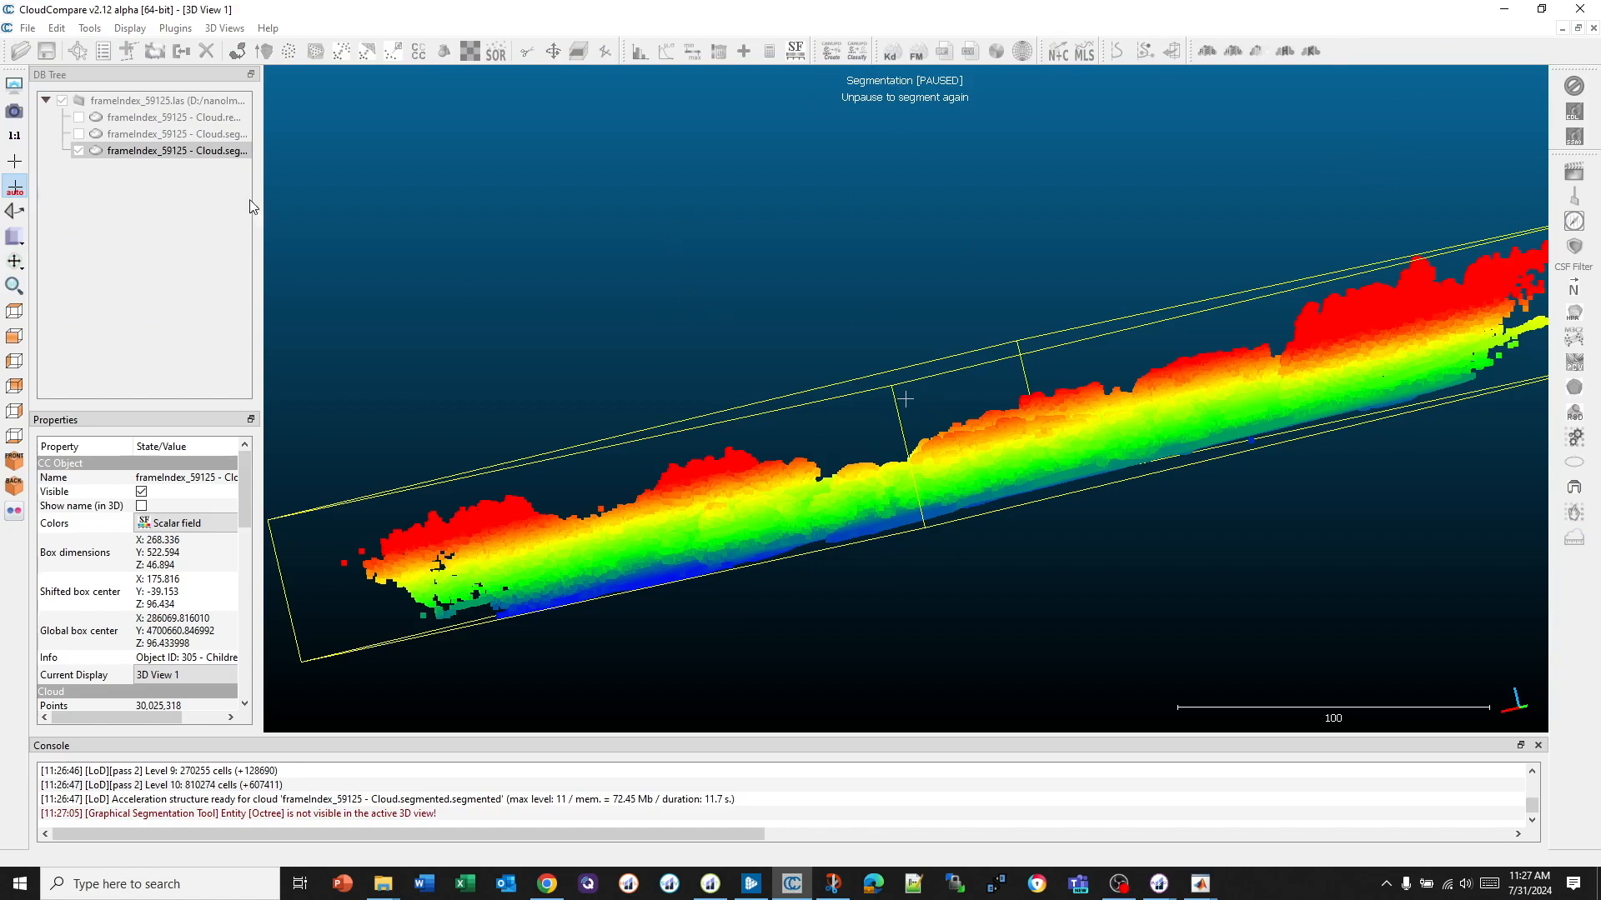
left_click(80, 151)
- Examine the newly segmented cloud from several angles for any remaining stray points
left_click_drag(888, 404, 1085, 487)
right_click_drag(546, 328, 771, 334)
left_click_drag(891, 377, 958, 500)
right_click_drag(992, 448, 1198, 540)
scroll(962, 363, "down", 2)
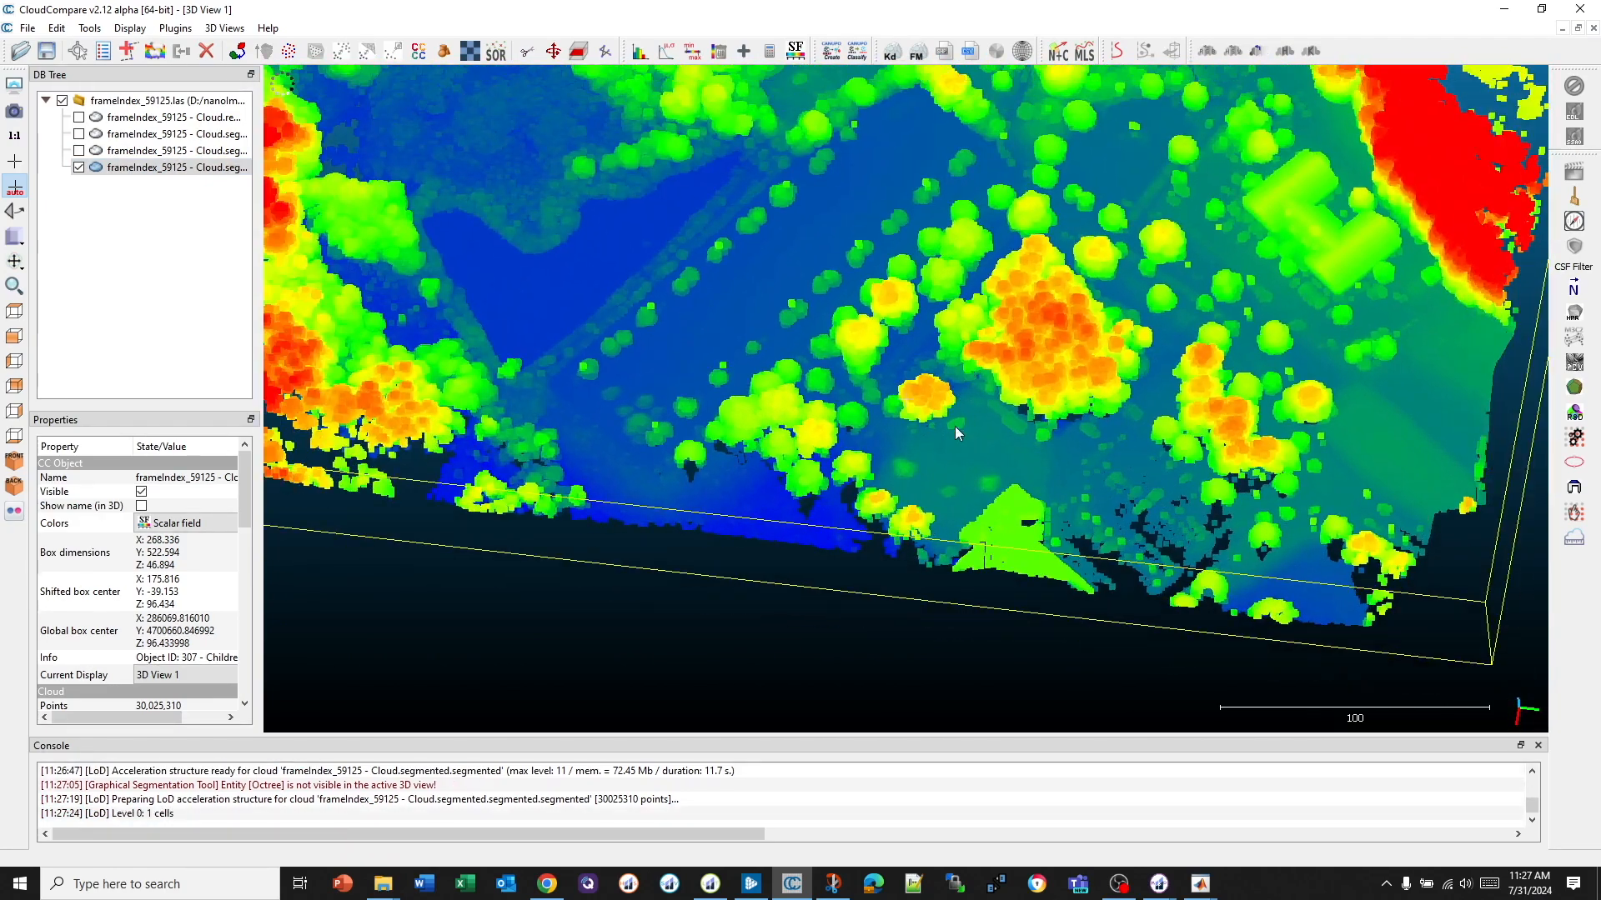
scroll(954, 418, "down", 1)
left_click_drag(780, 343, 1255, 250)
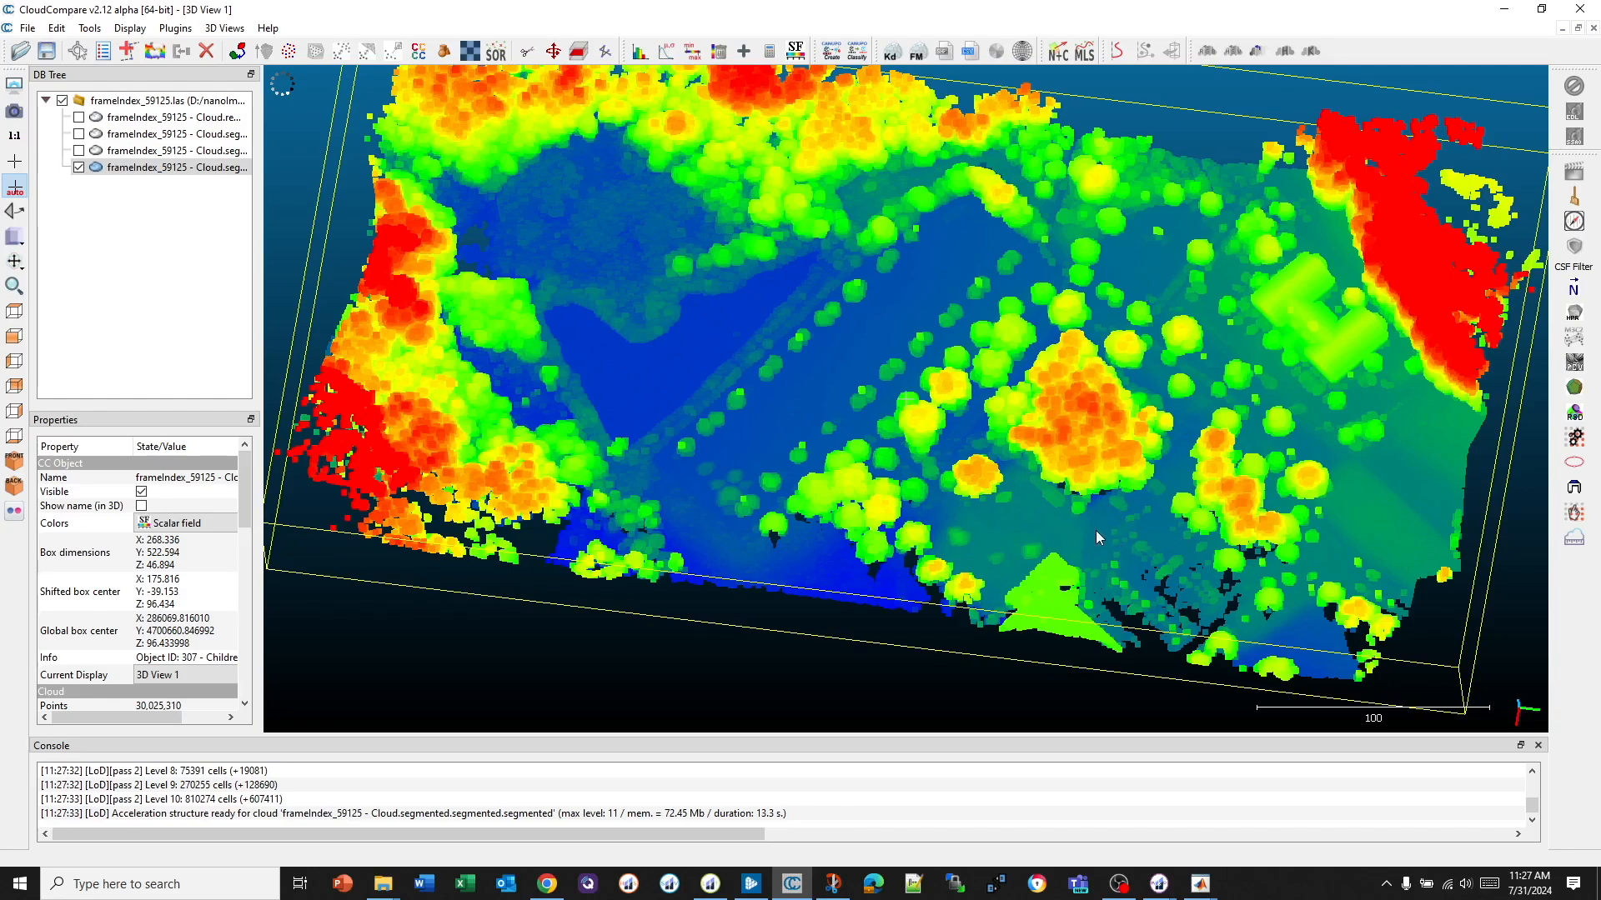
left_click_drag(1110, 512, 1407, 458)
left_click_drag(1305, 507, 1250, 457)
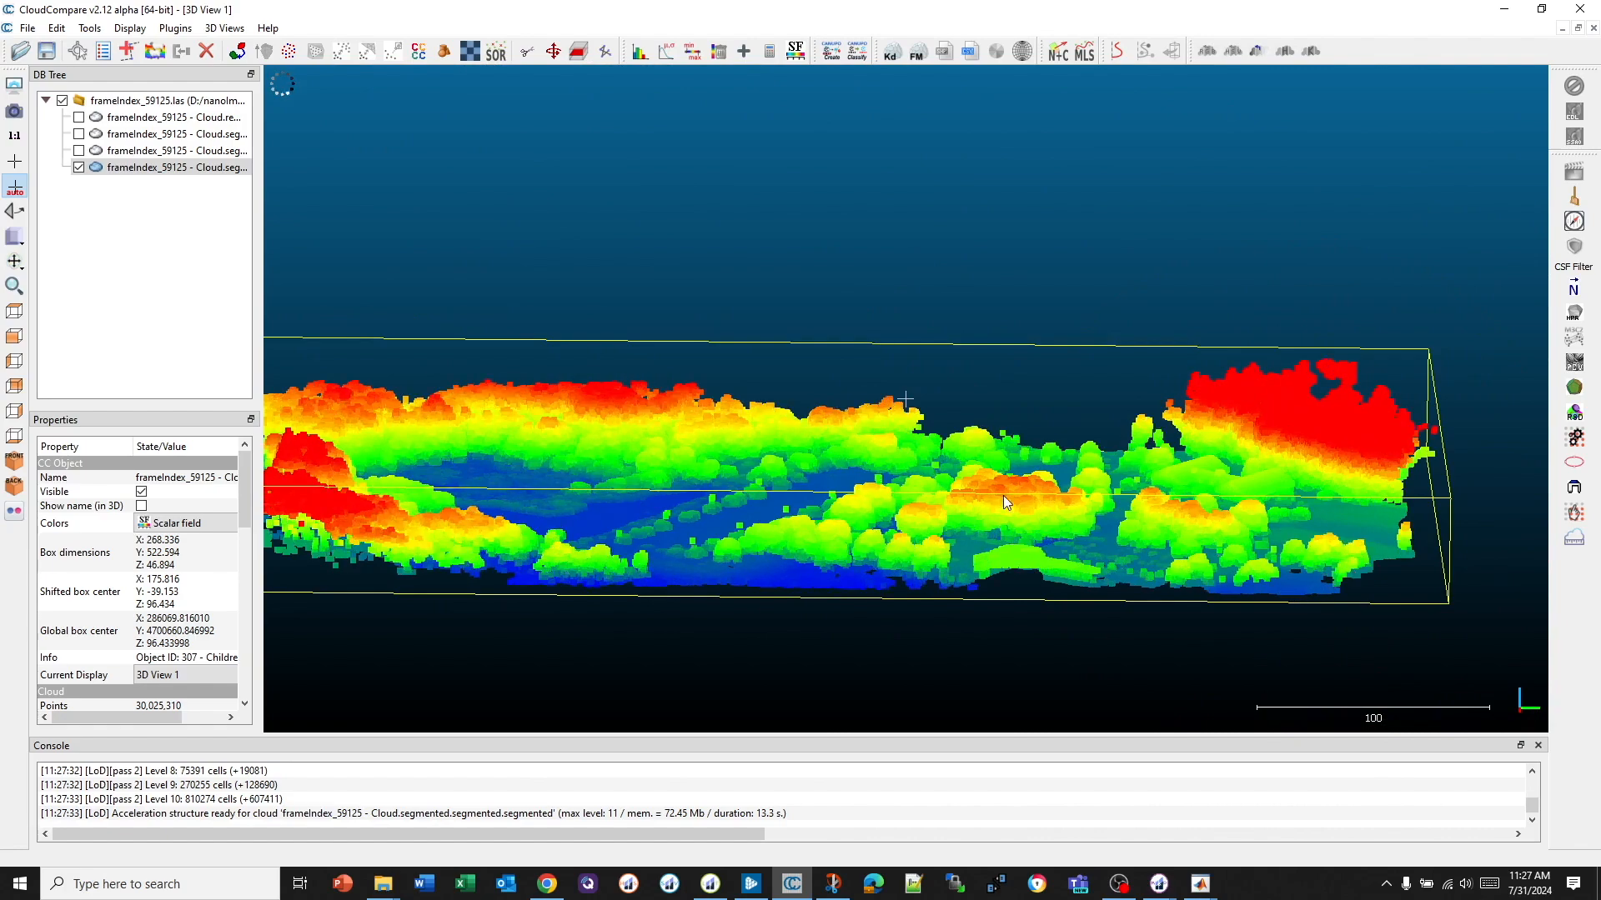
left_click_drag(924, 542, 937, 576)
- Show the cleaned cloud from the top and return its point size to Default
left_click(14, 311)
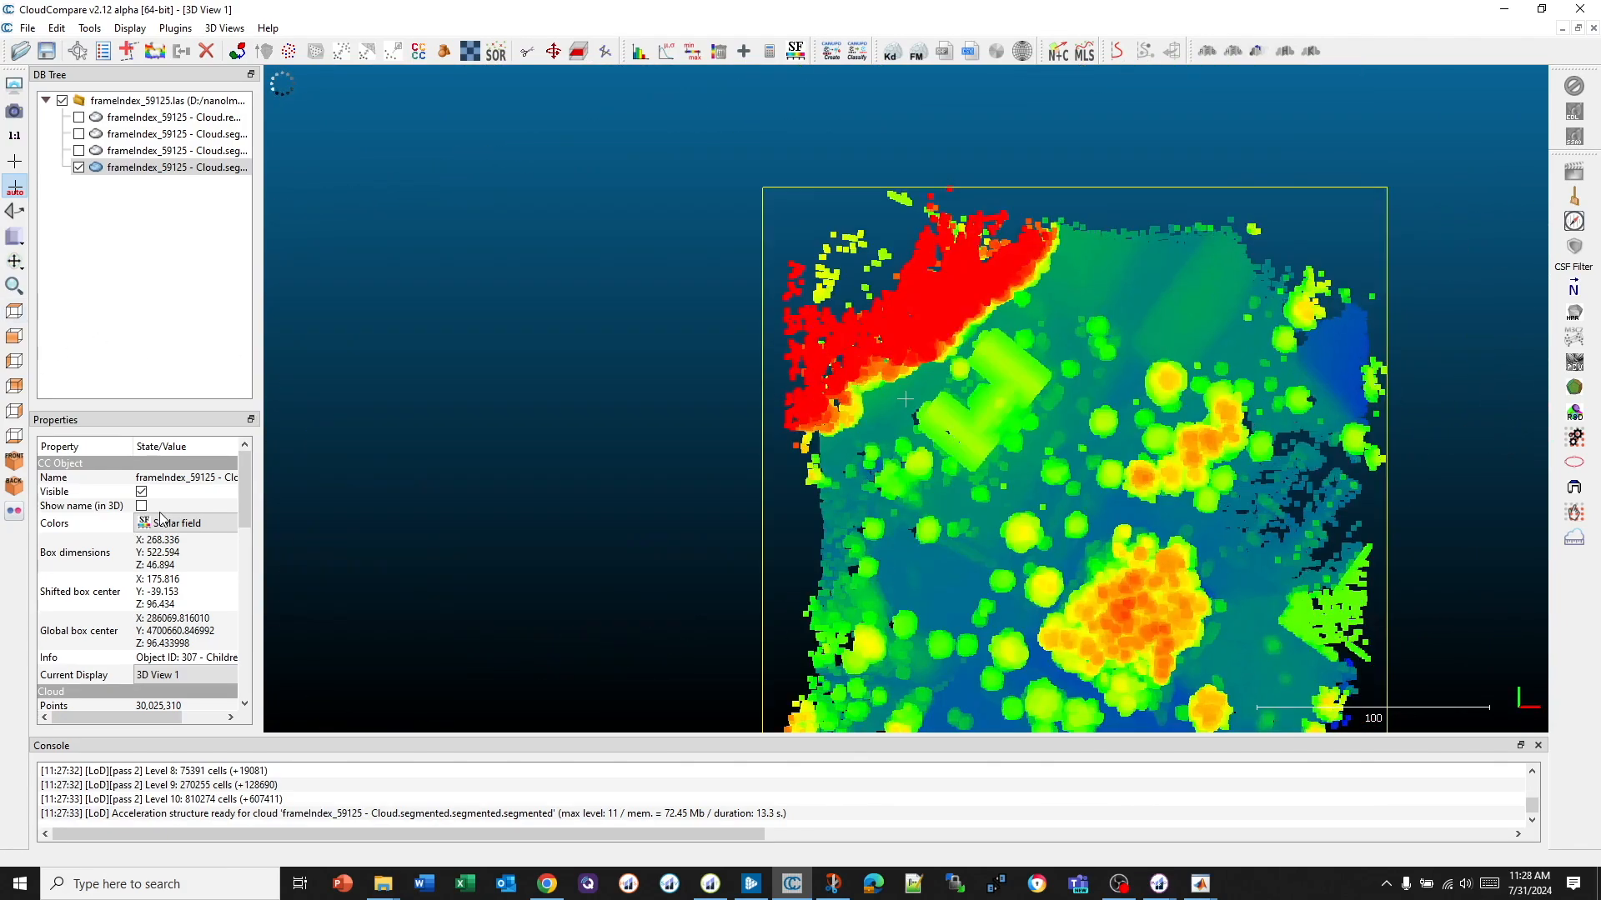
scroll(834, 541, "down", 2)
right_click_drag(1013, 608, 753, 380)
scroll(738, 489, "down", 2)
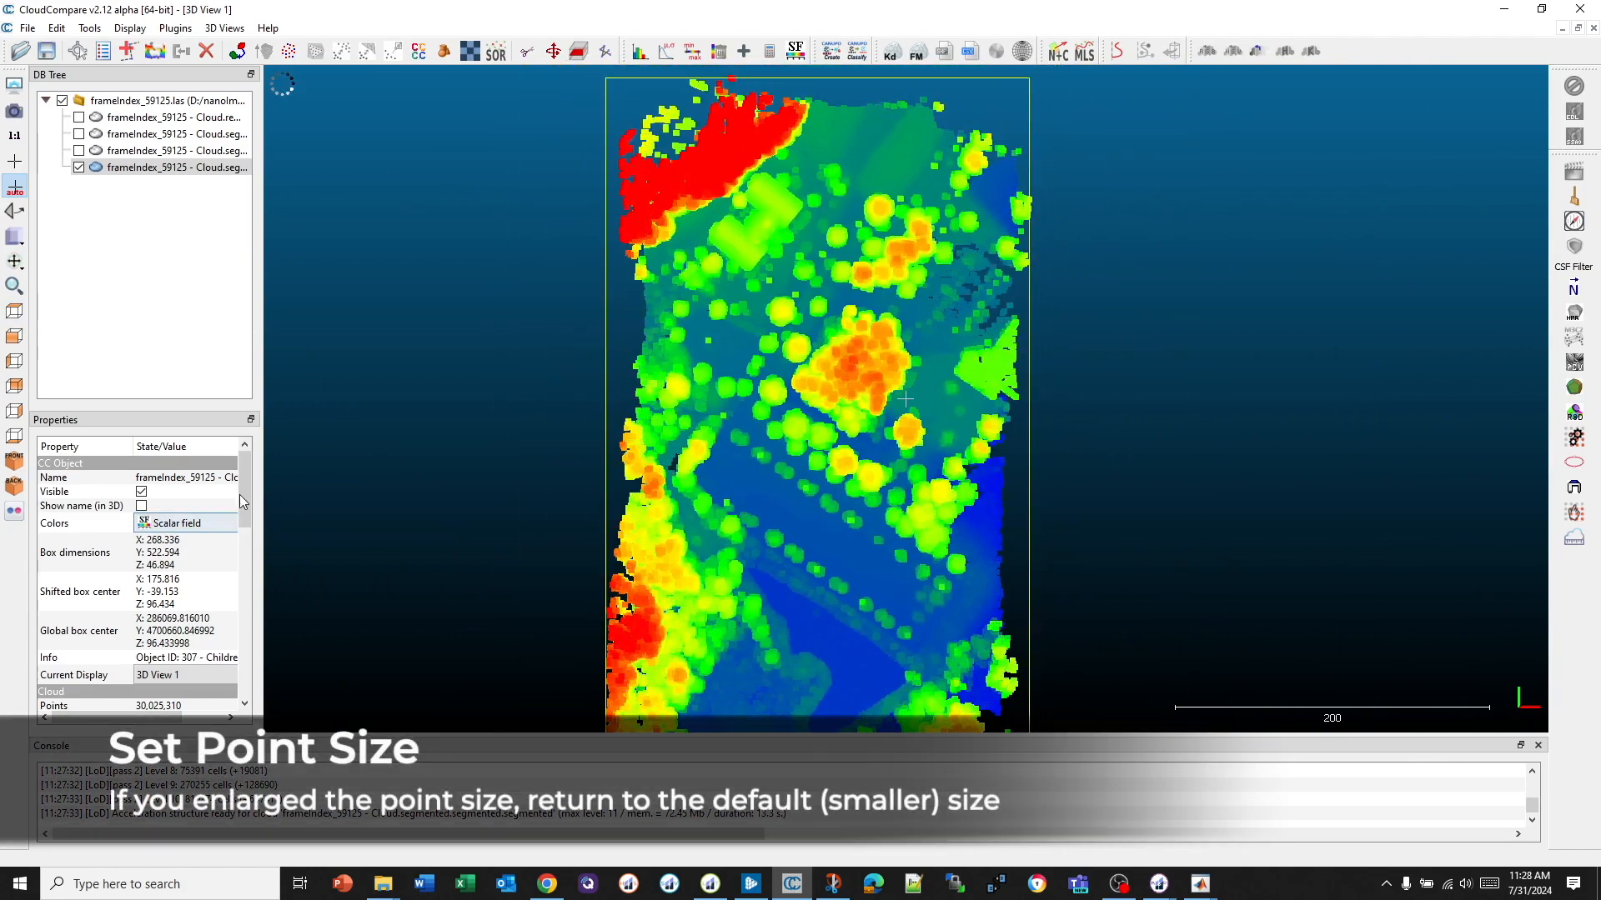
scroll(248, 491, "down", 5)
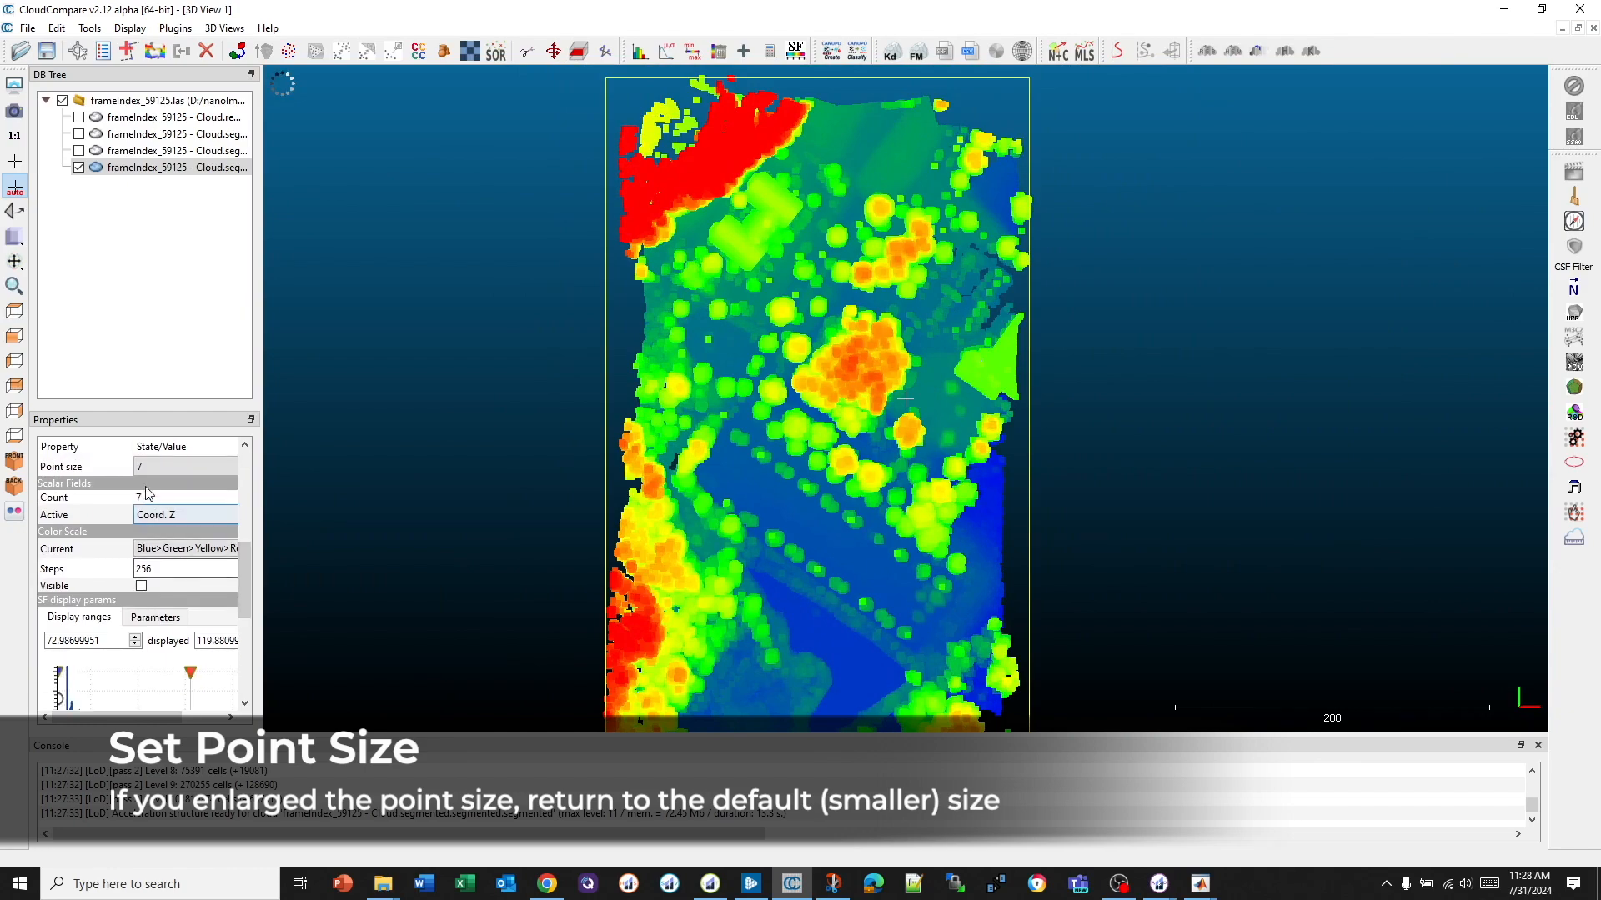
left_click(152, 469)
left_click(127, 475)
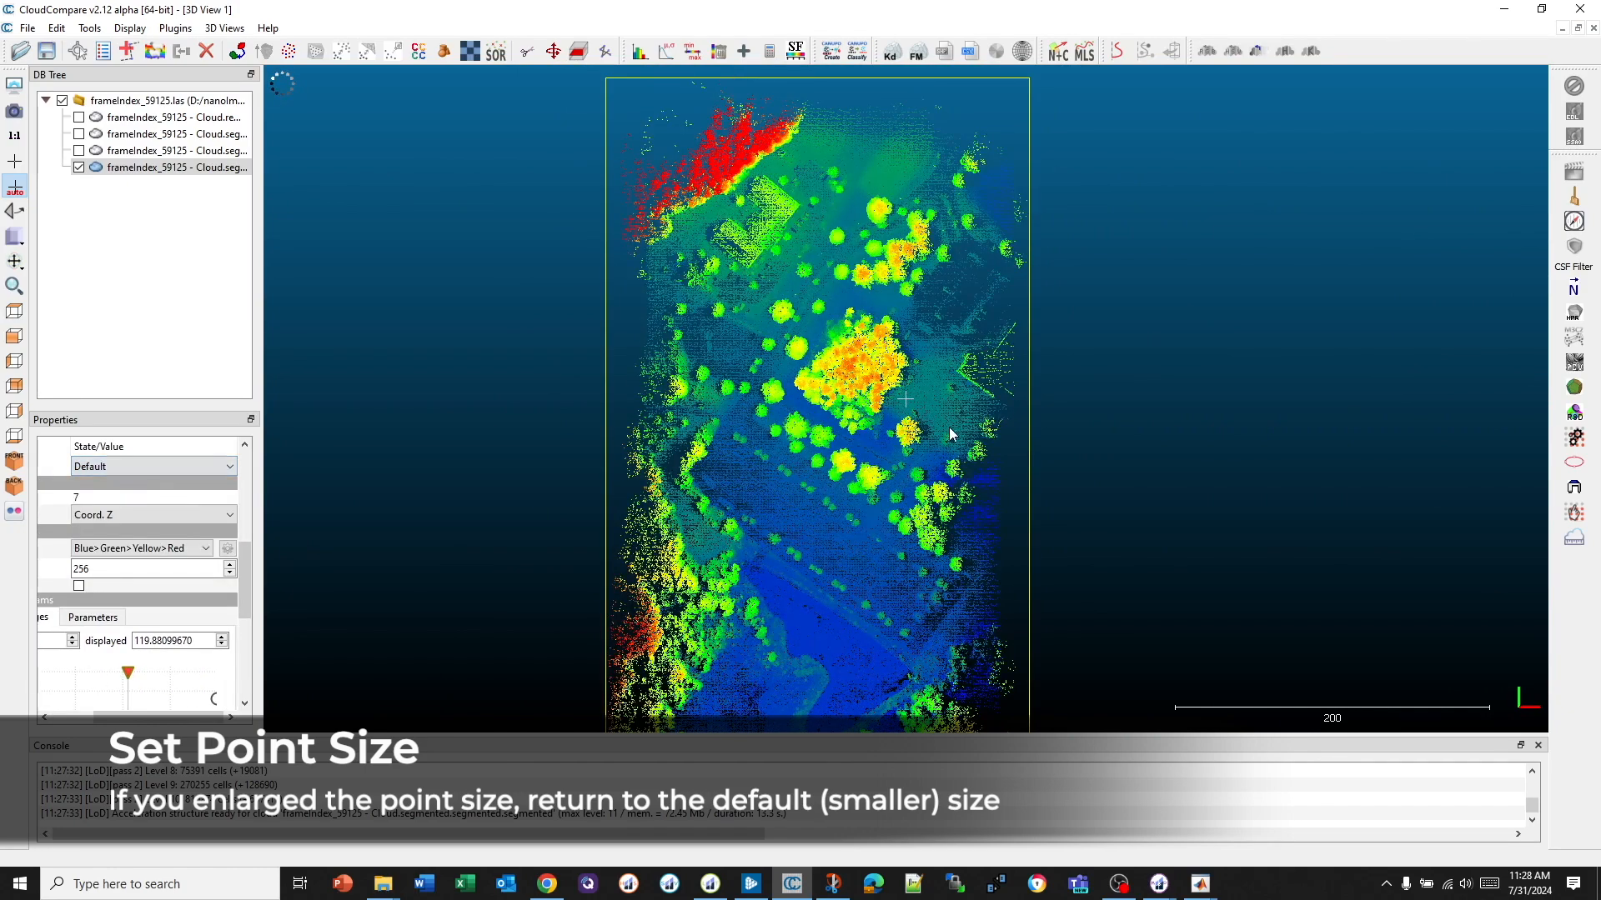
right_click_drag(836, 497, 907, 480)
scroll(976, 450, "down", 1)
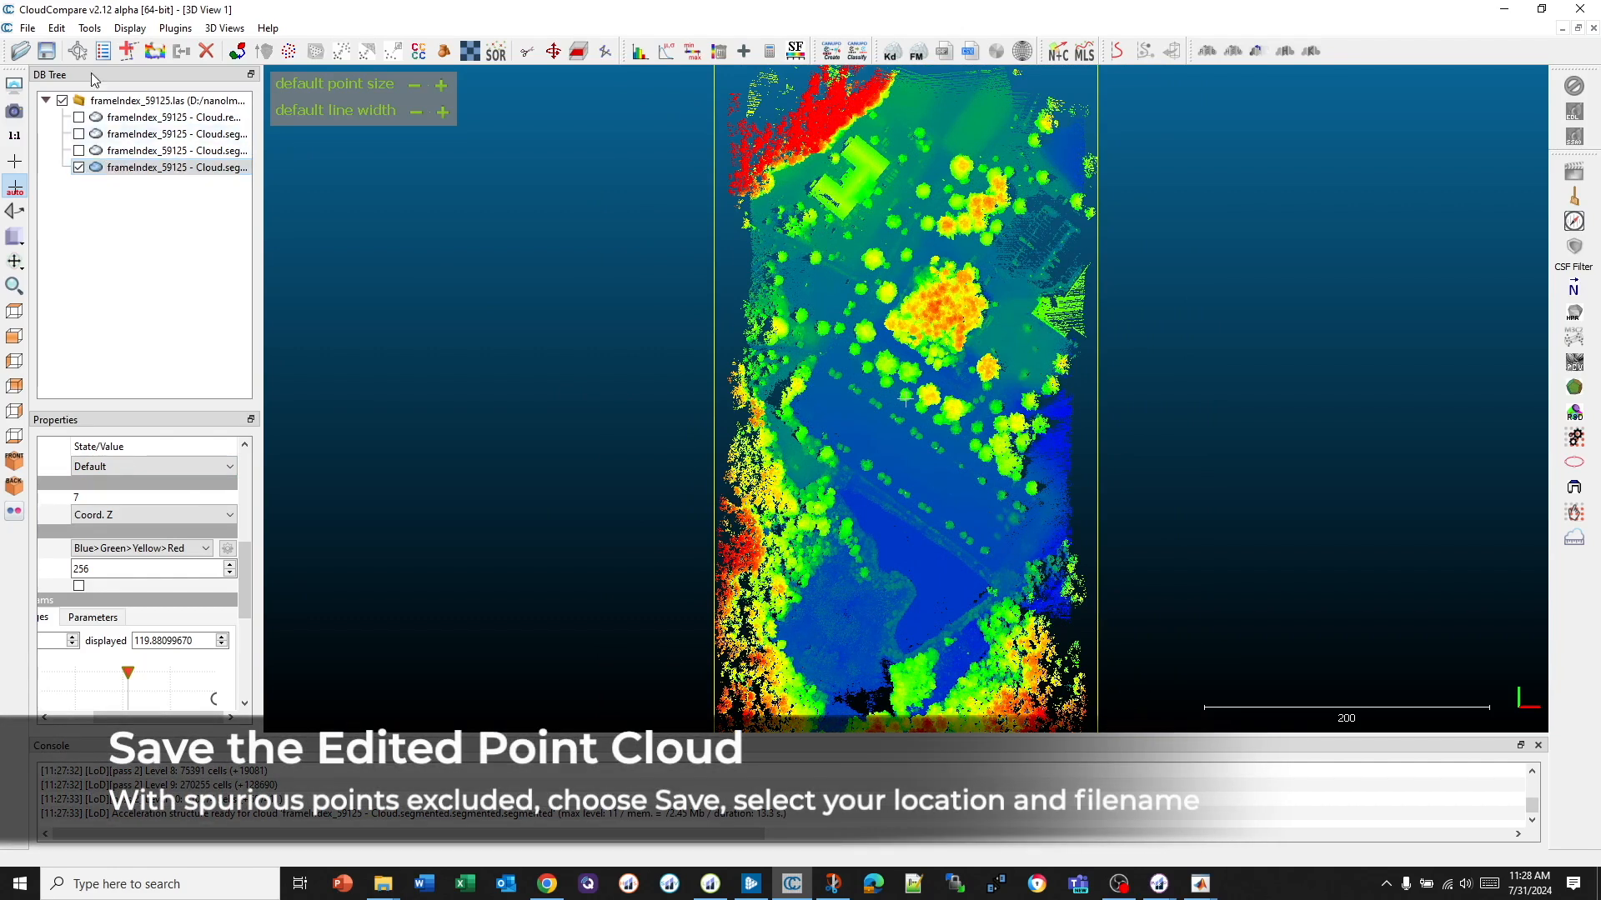
- Start saving the cleaned cloud and choose the VNIR folder of nanoImgs\cAHP_159_BoltonFullArea_Subsection on drive D as its location
left_click(27, 27)
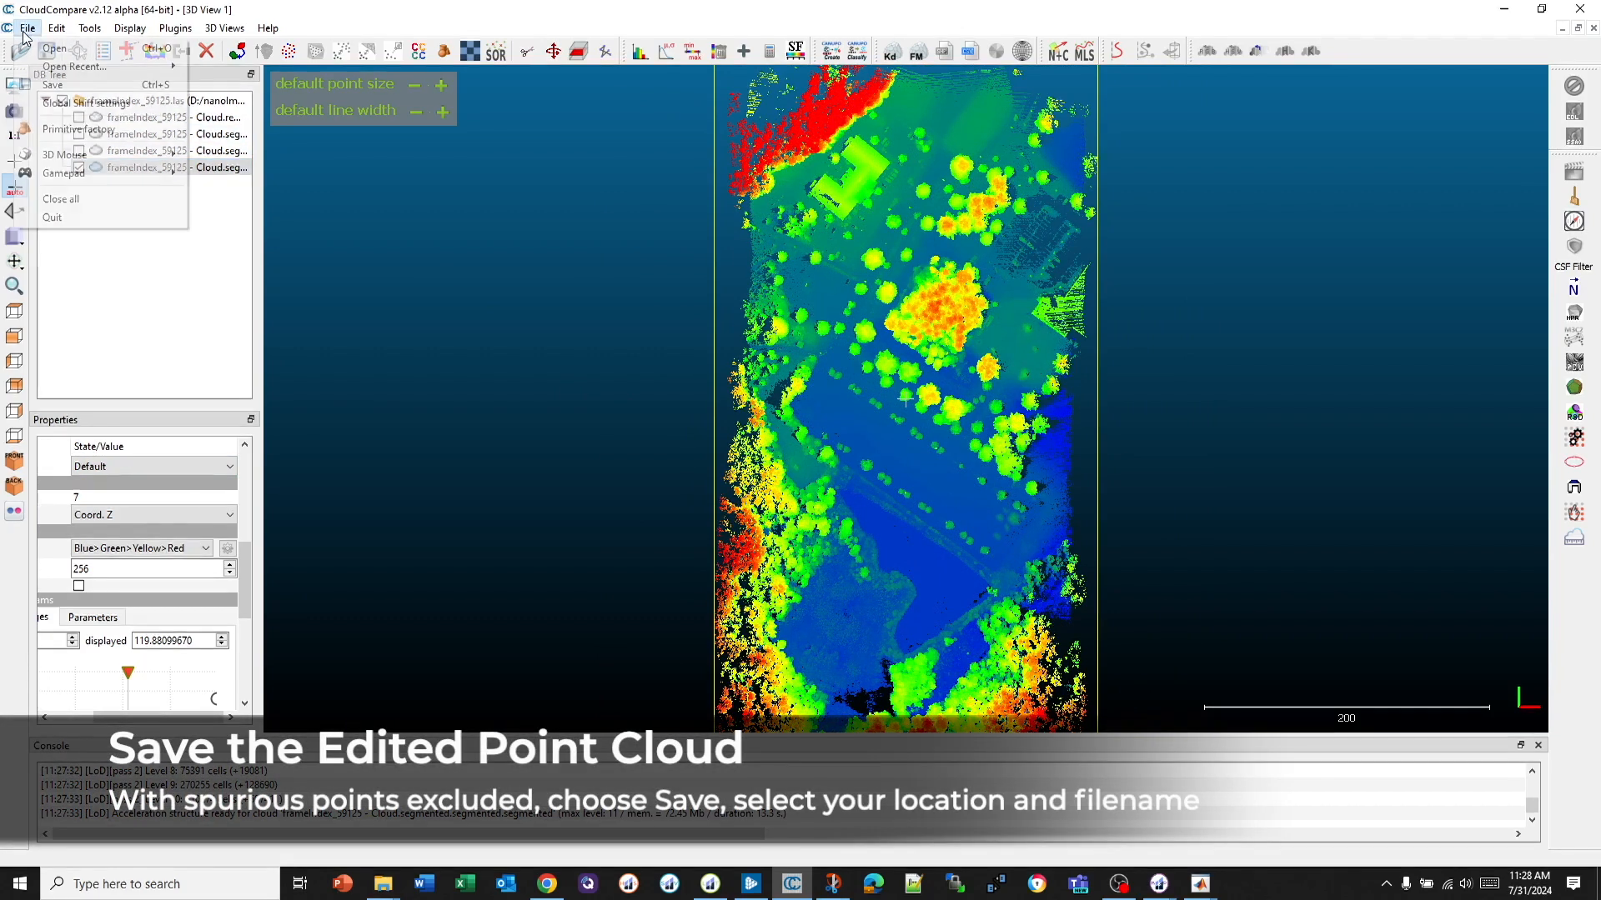
left_click(52, 84)
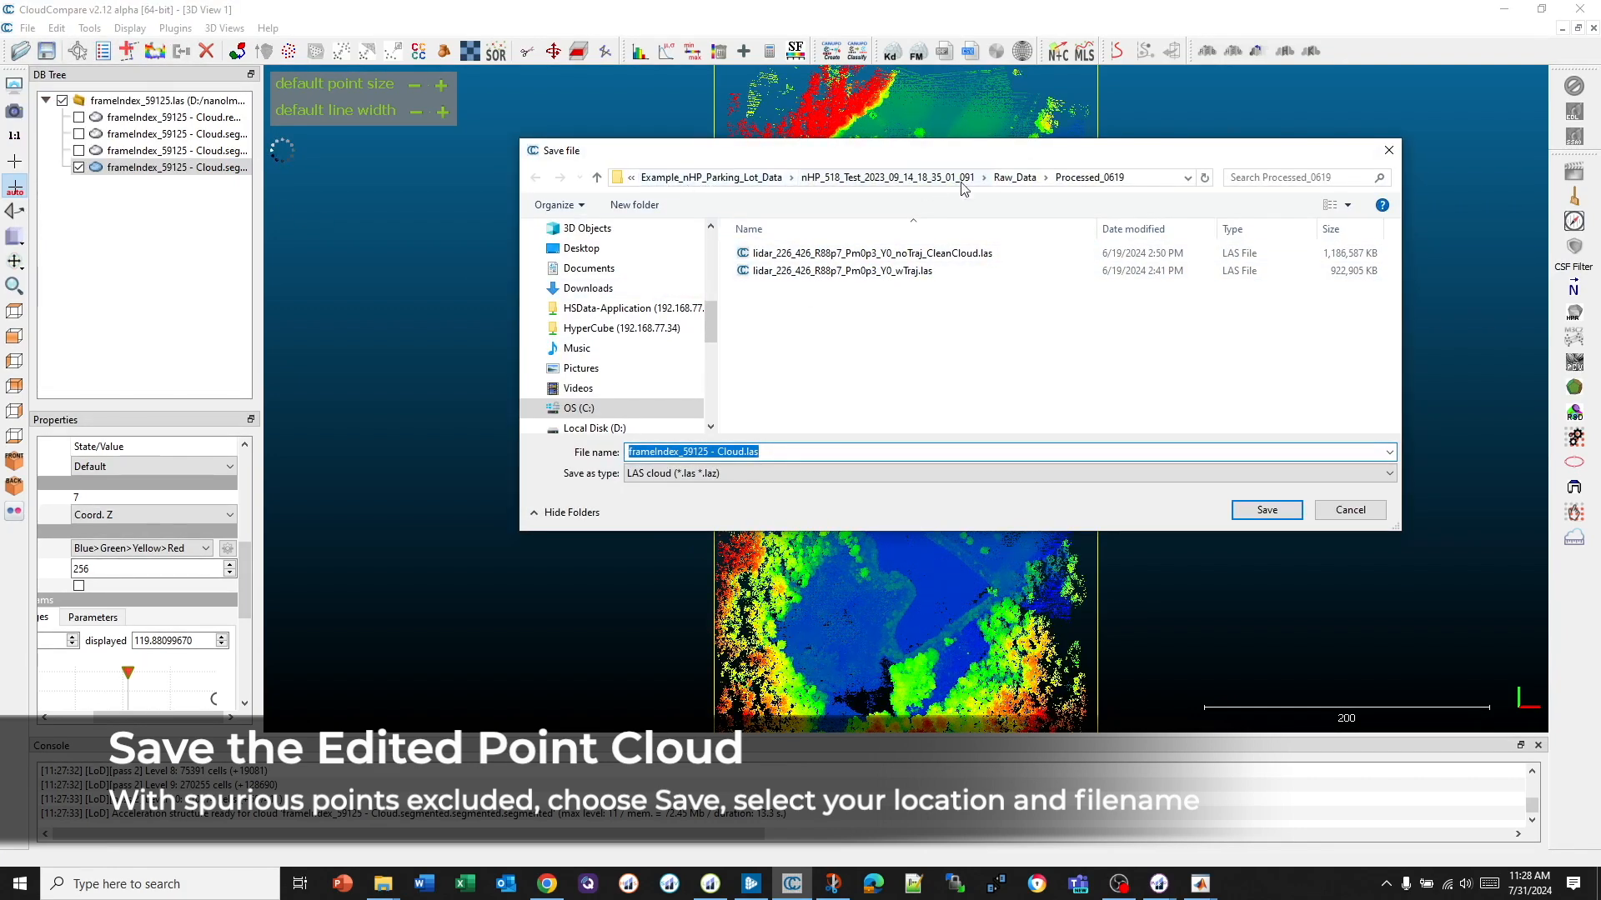
left_click(594, 426)
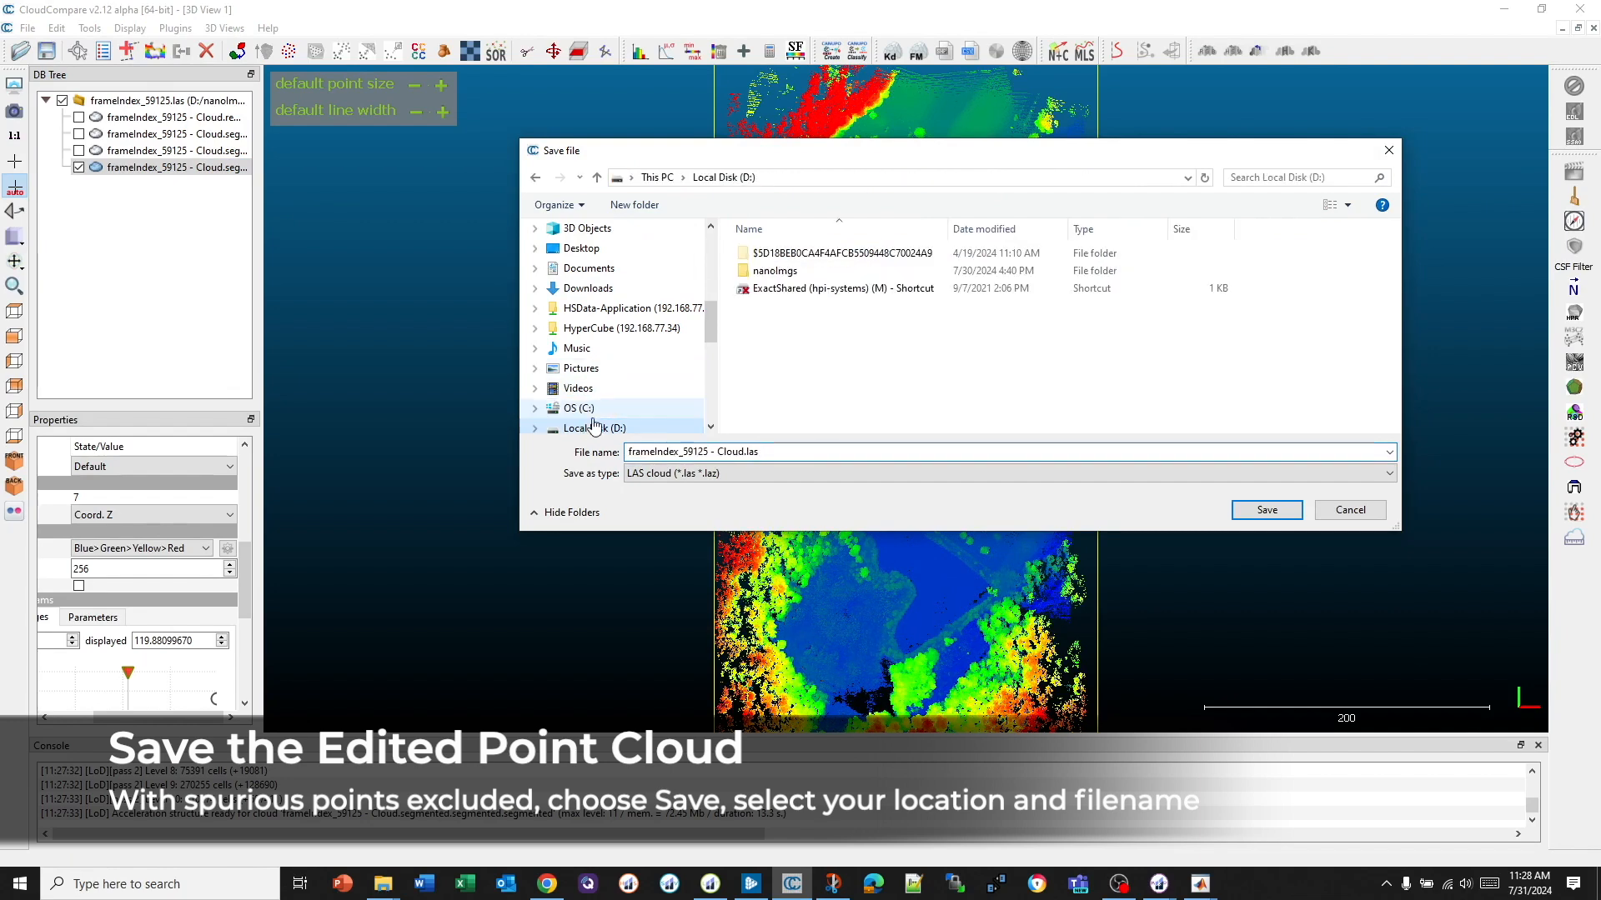
double_click(775, 270)
double_click(796, 252)
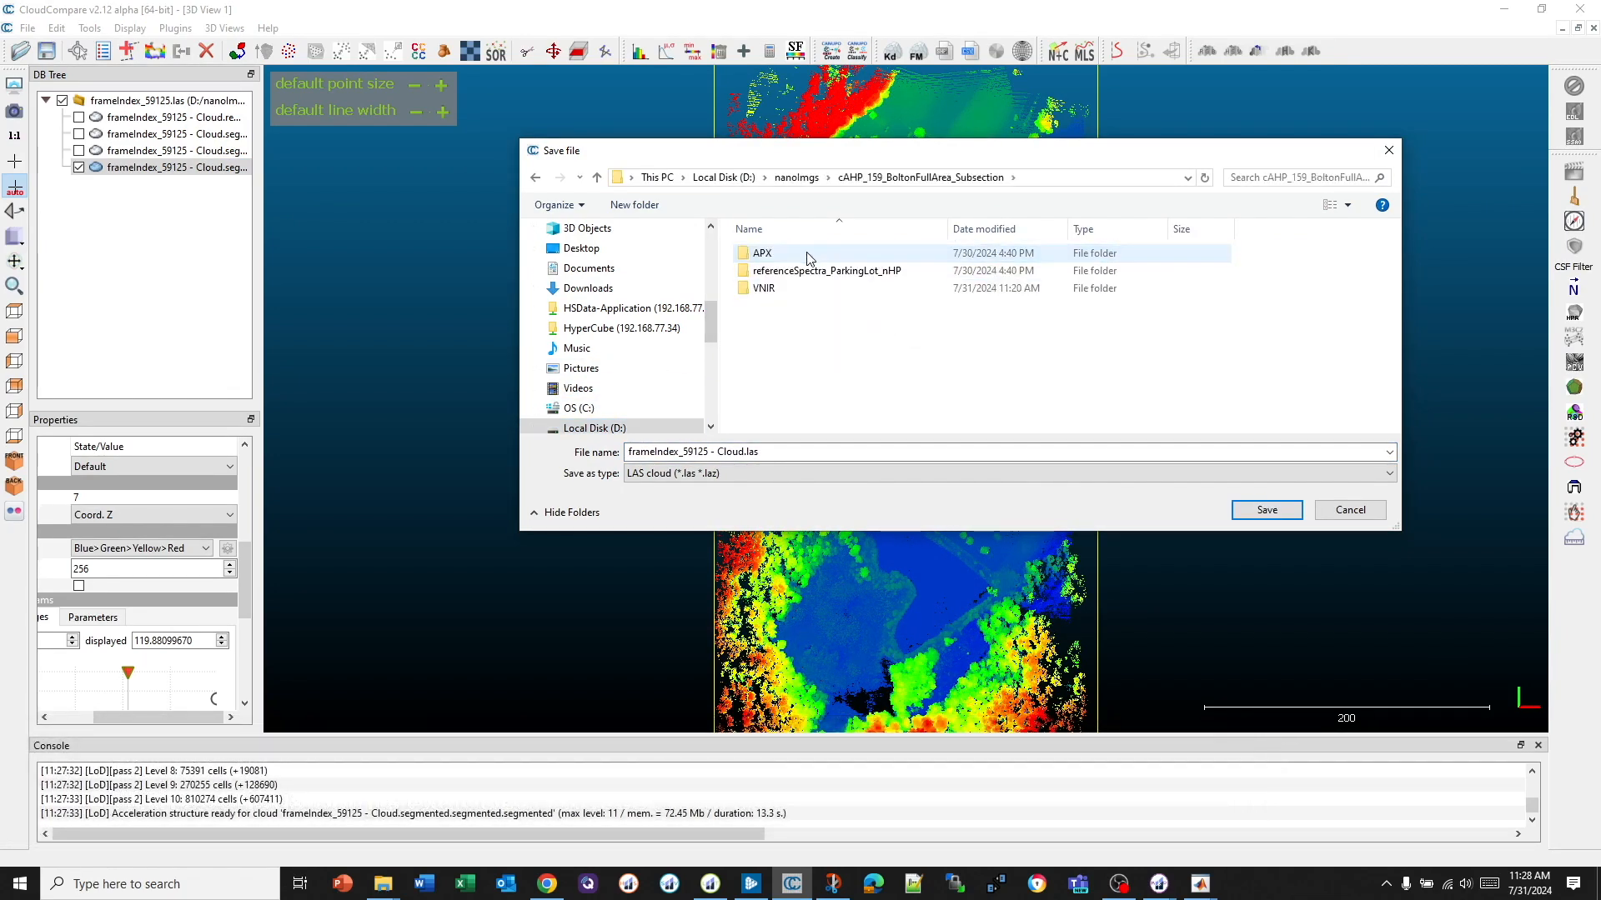
double_click(768, 288)
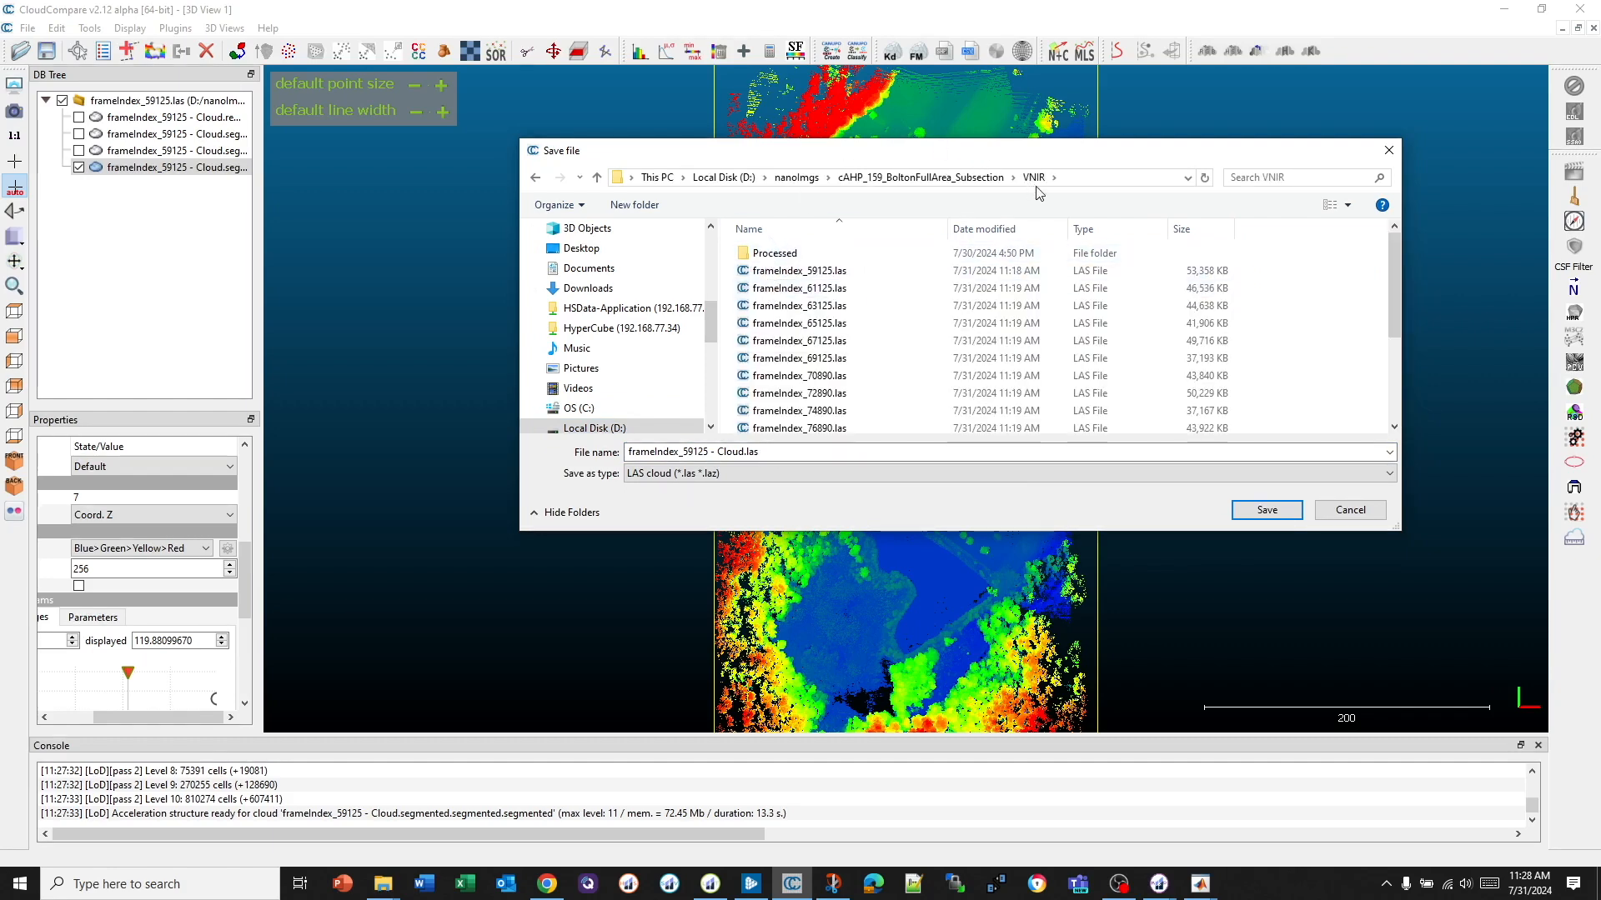
- Name the file cAHP_159_CleanCloud.las and save it as a LAS cloud at the original resolution (0.001, 0.001, 0.001)
left_click(726, 451)
left_click(746, 452)
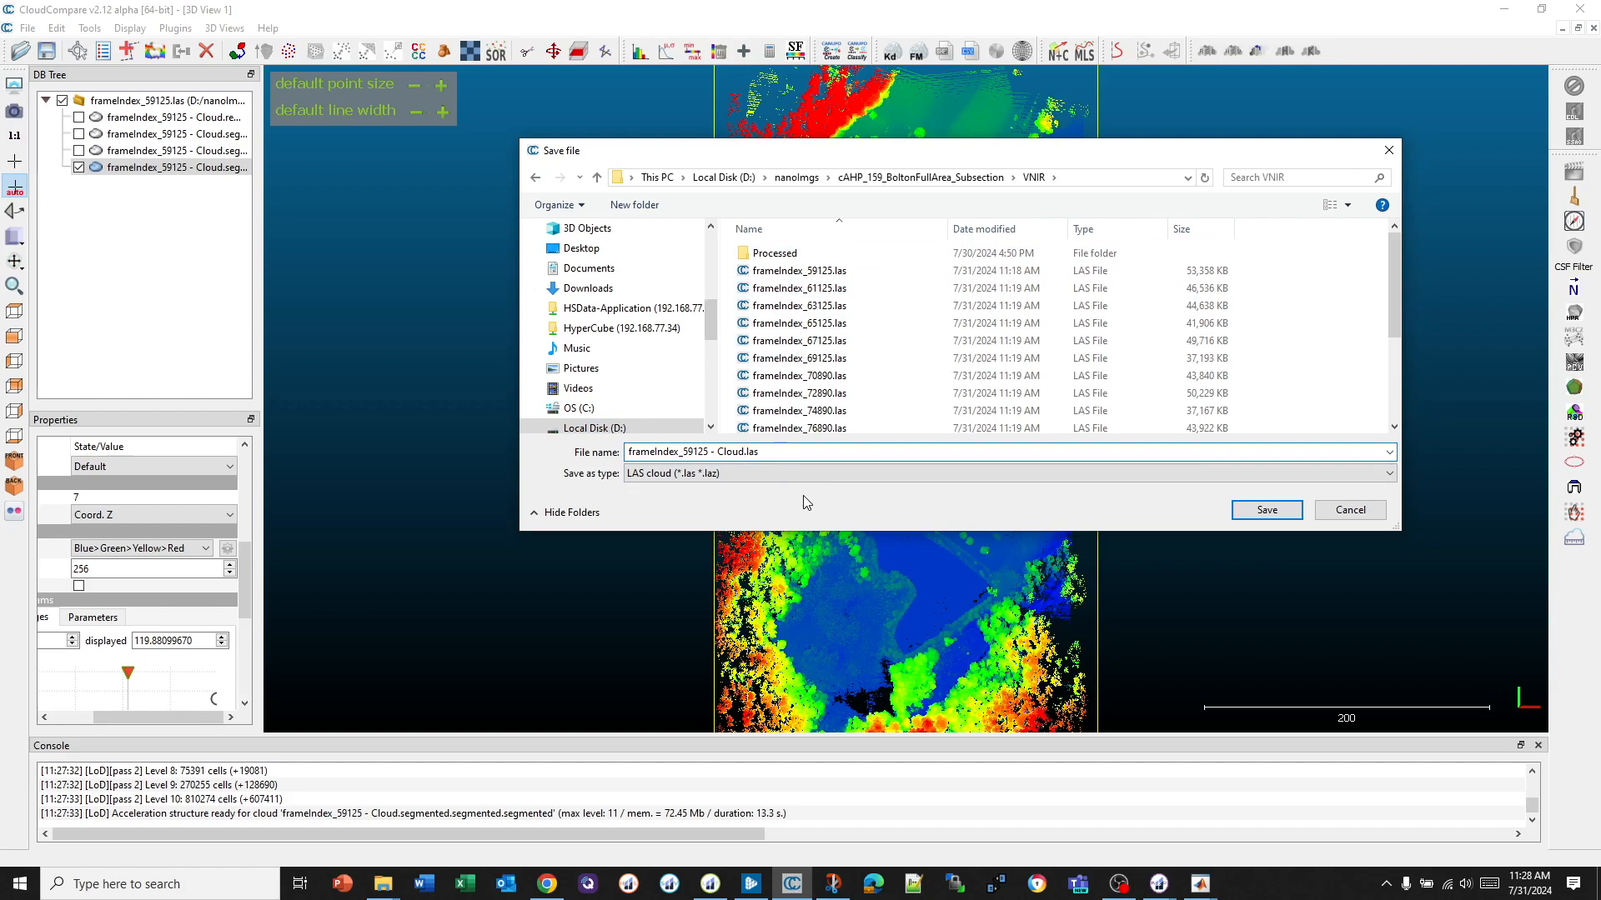
key("BackSpace")
key("BackSpace")
key("BackSpace")
key("BackSpace")
key("BackSpace")
key("BackSpace")
key("BackSpace")
key("BackSpace")
key("BackSpace")
key("BackSpace")
key("BackSpace")
key("BackSpace")
type("cAHP_159_CleanCloud")
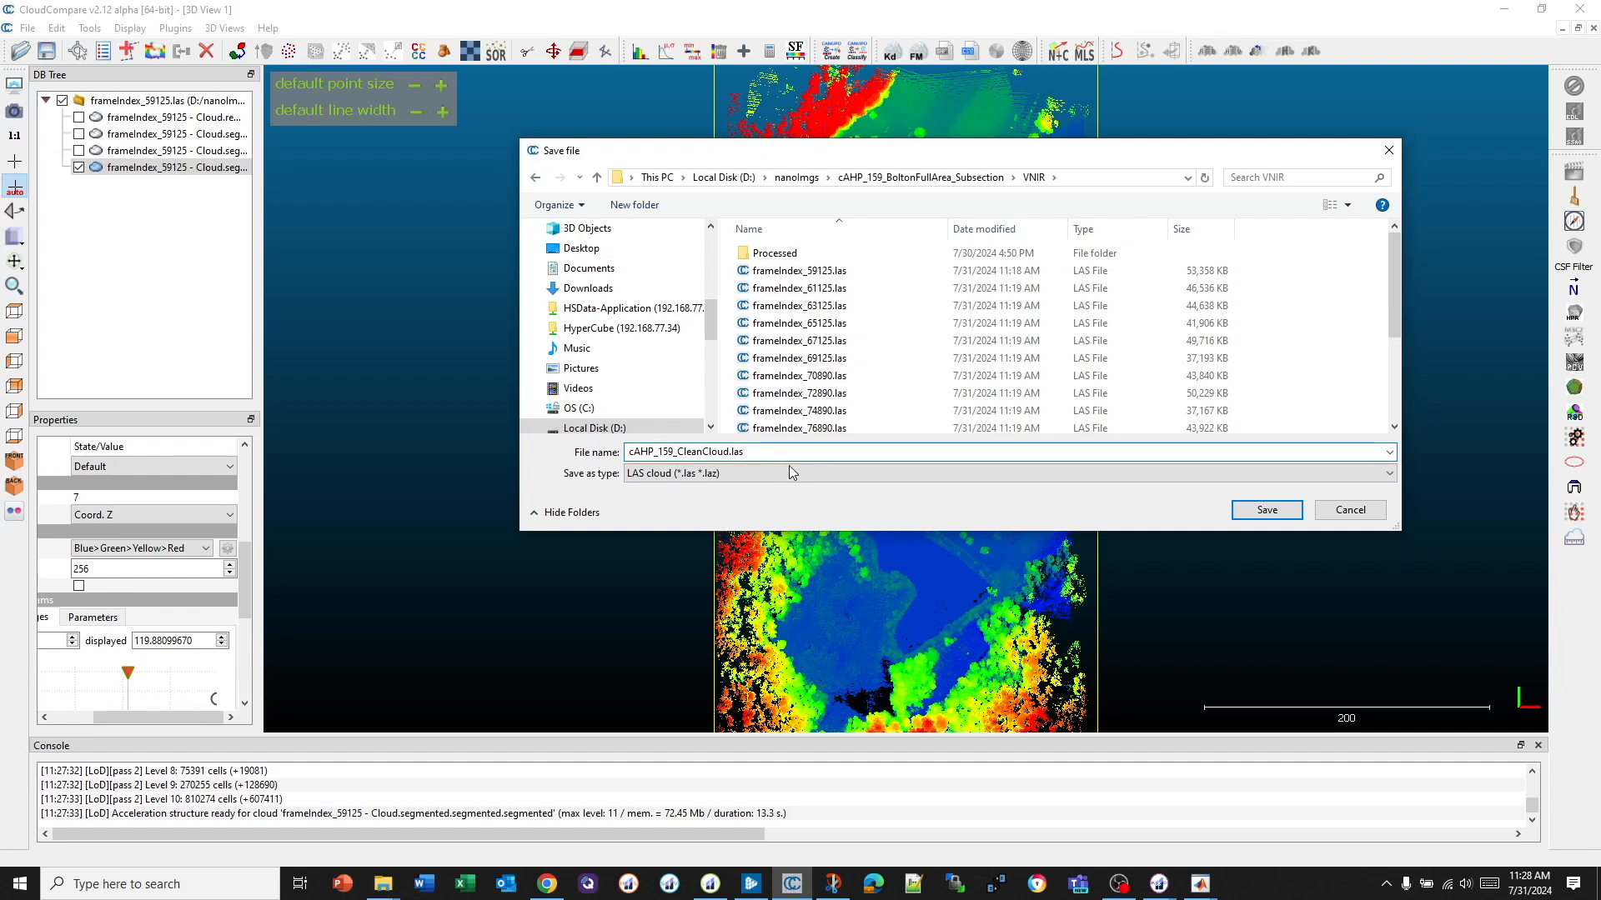
key("Tab")
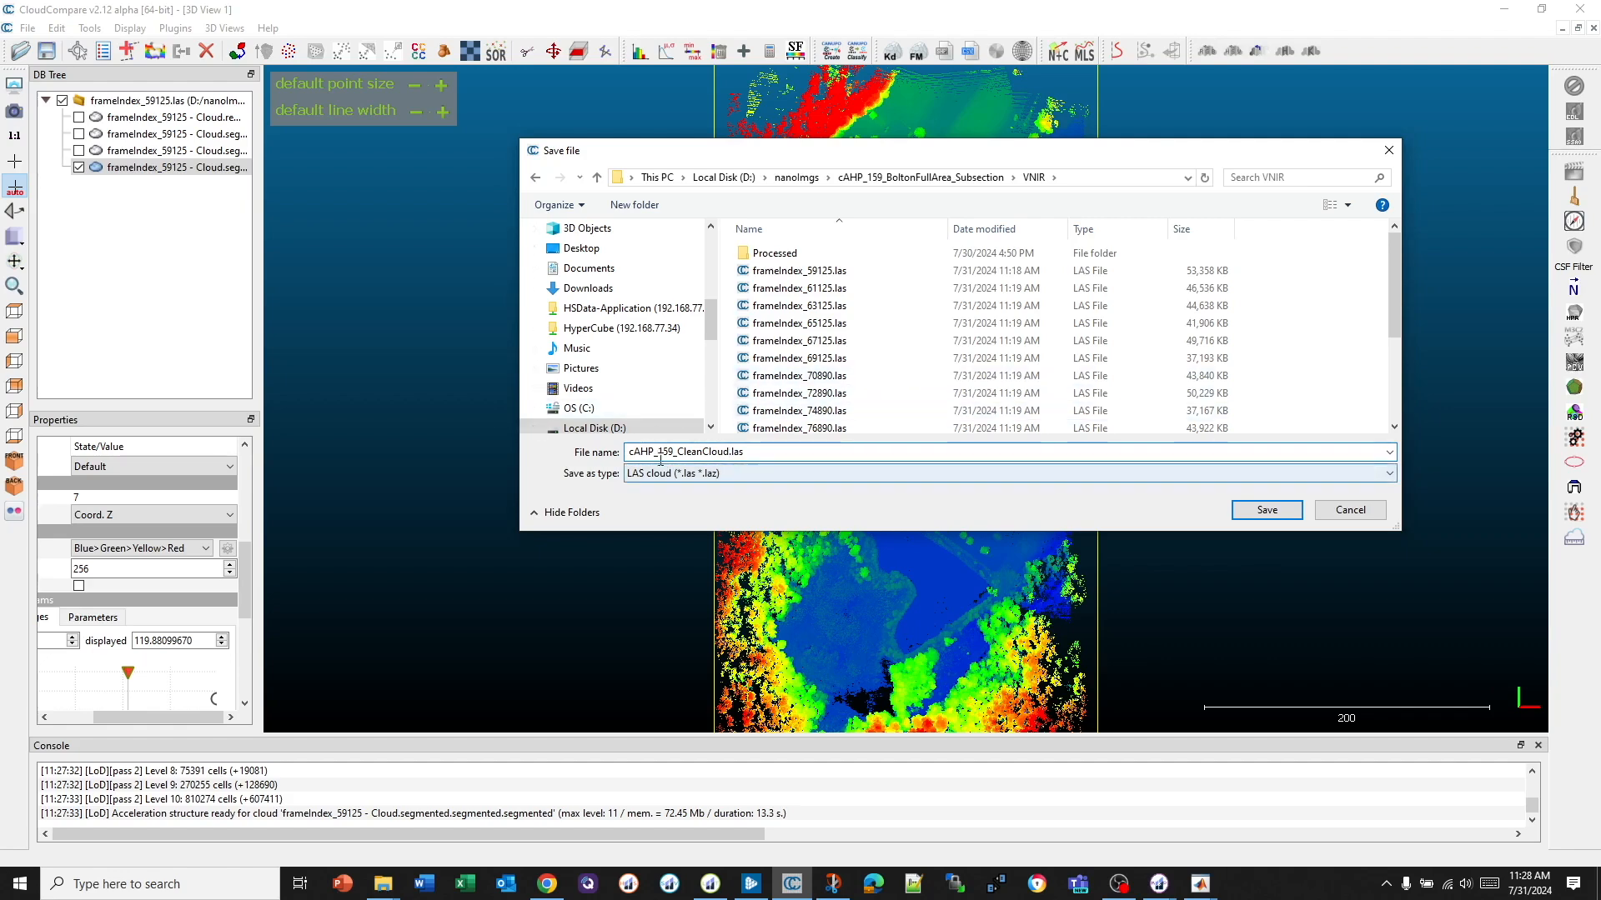
left_click(1296, 517)
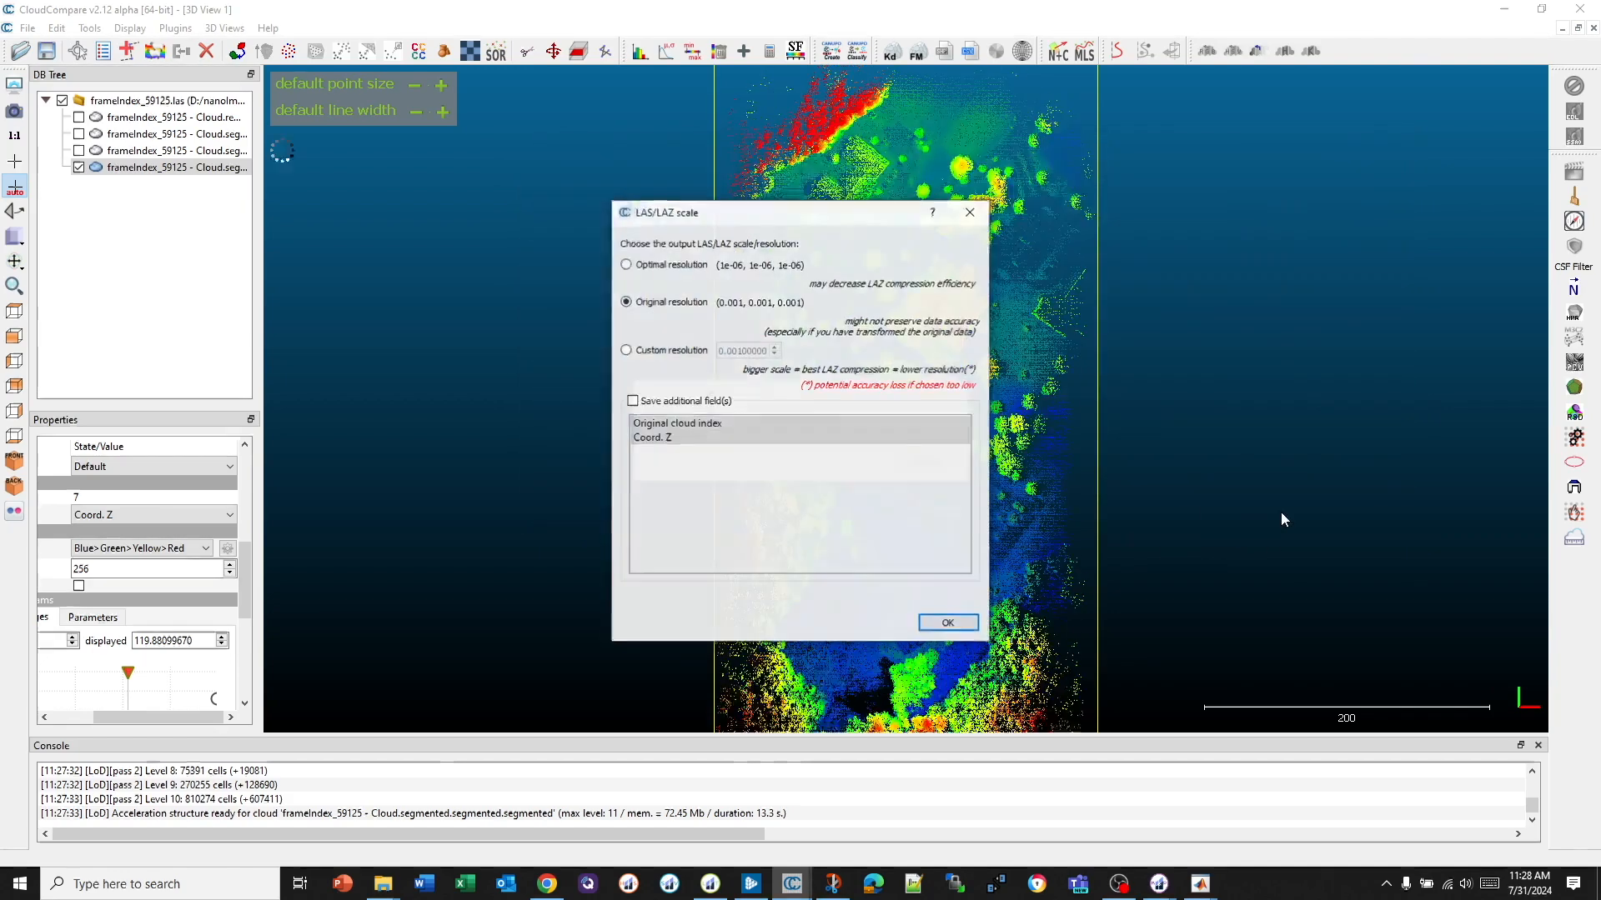
left_click(951, 626)
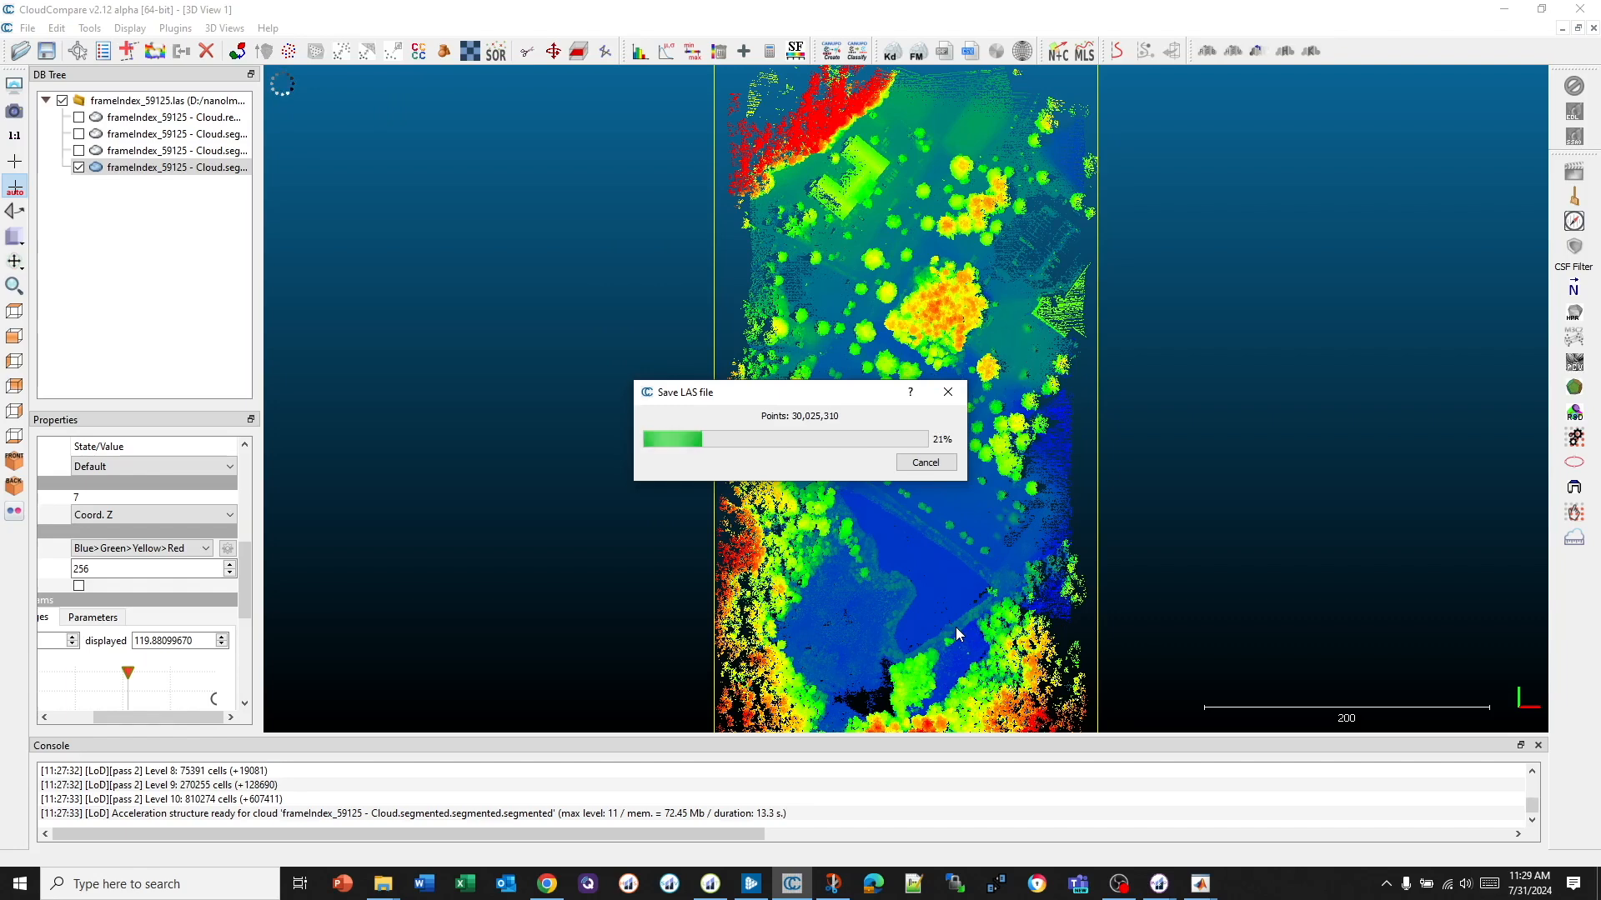
- Quit CloudCompare once the LAS file is saved and switch to Headwall LiDAR Tools
left_click(1579, 8)
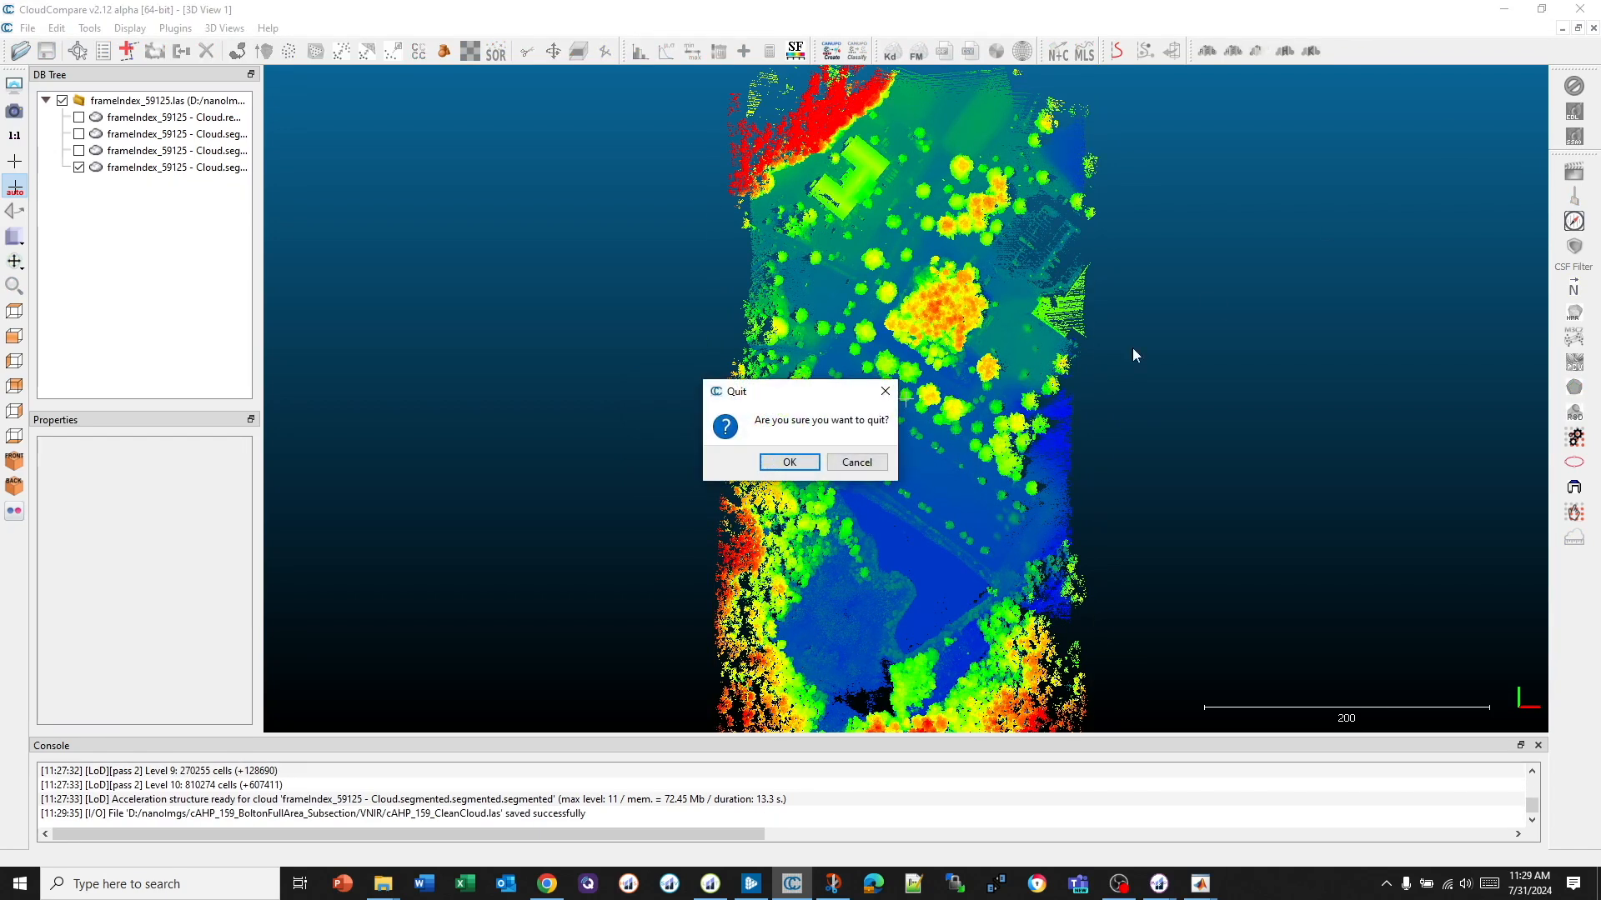
left_click(788, 462)
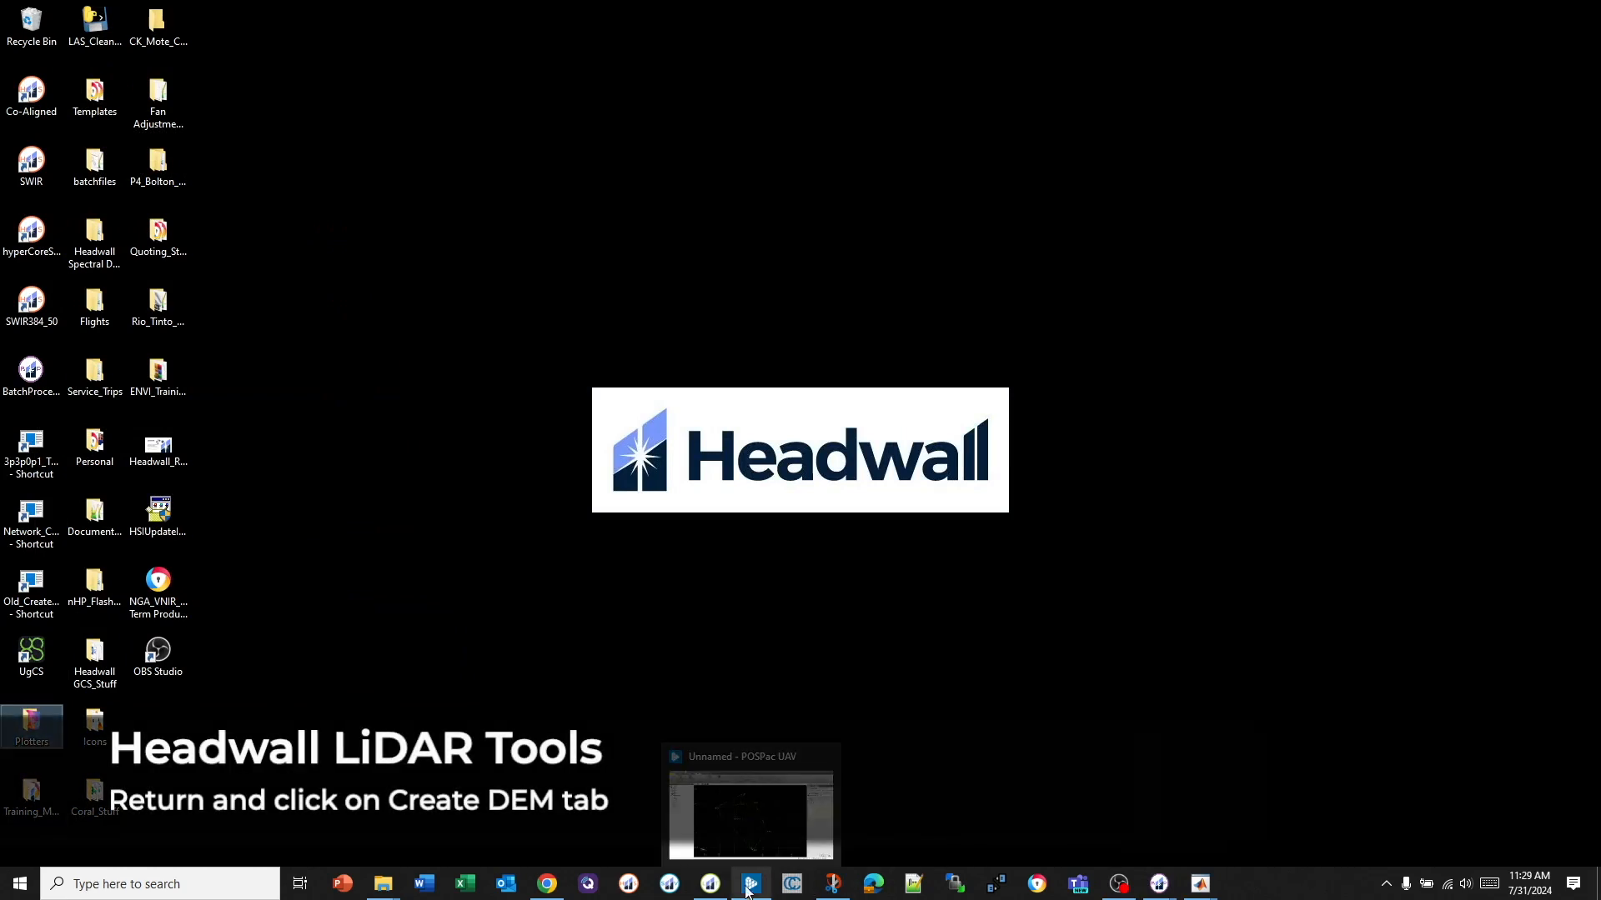
mouse_move(715, 887)
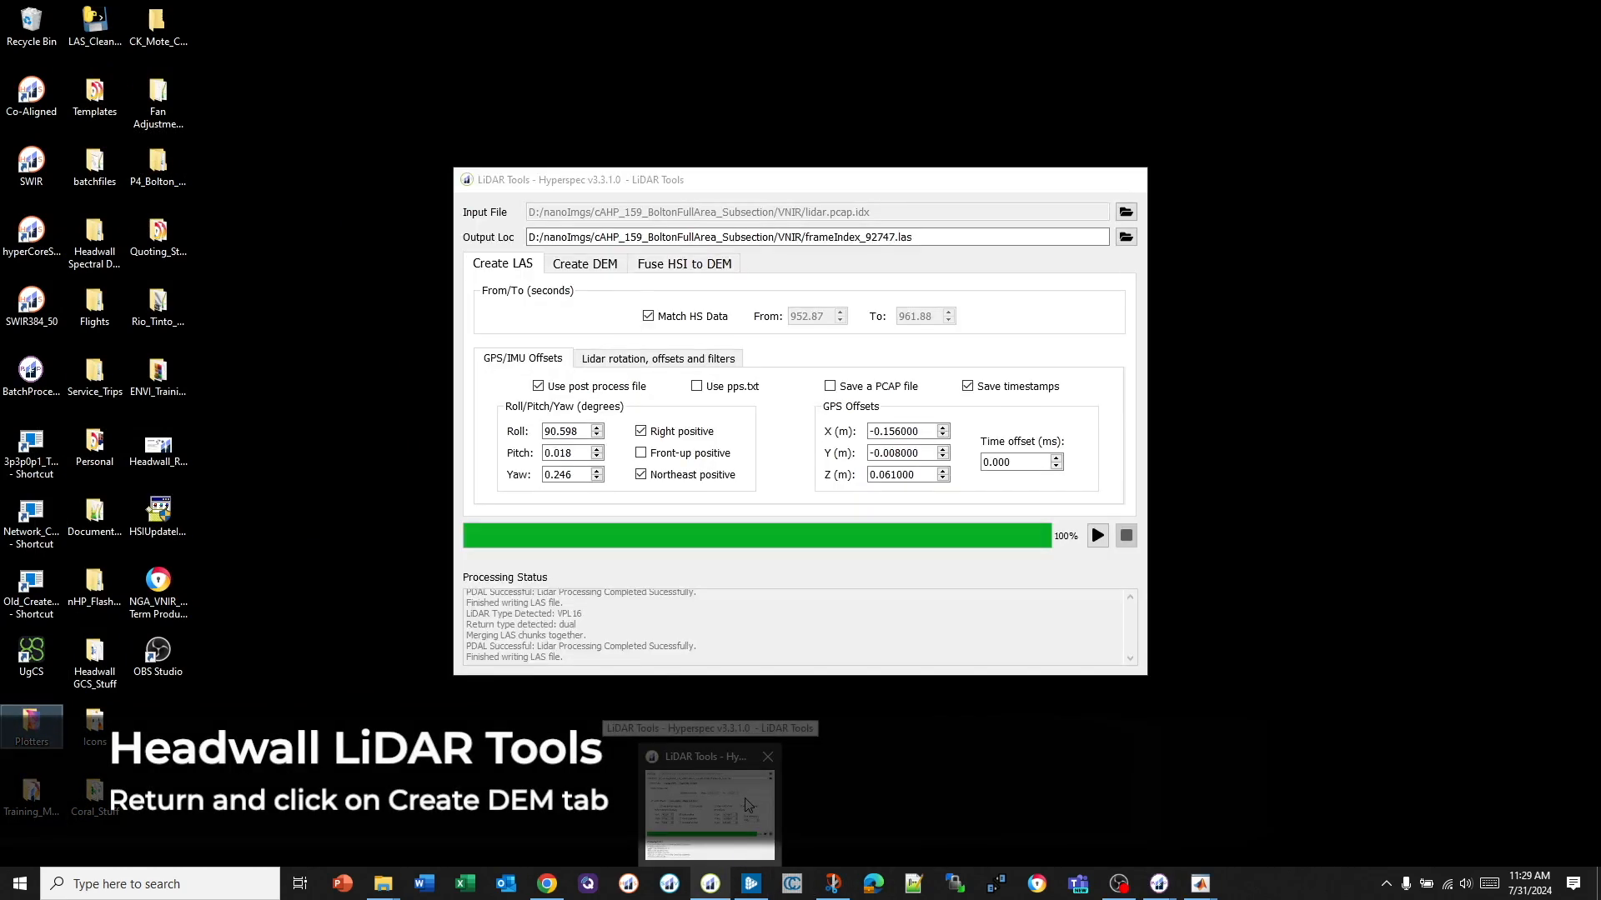
left_click(748, 805)
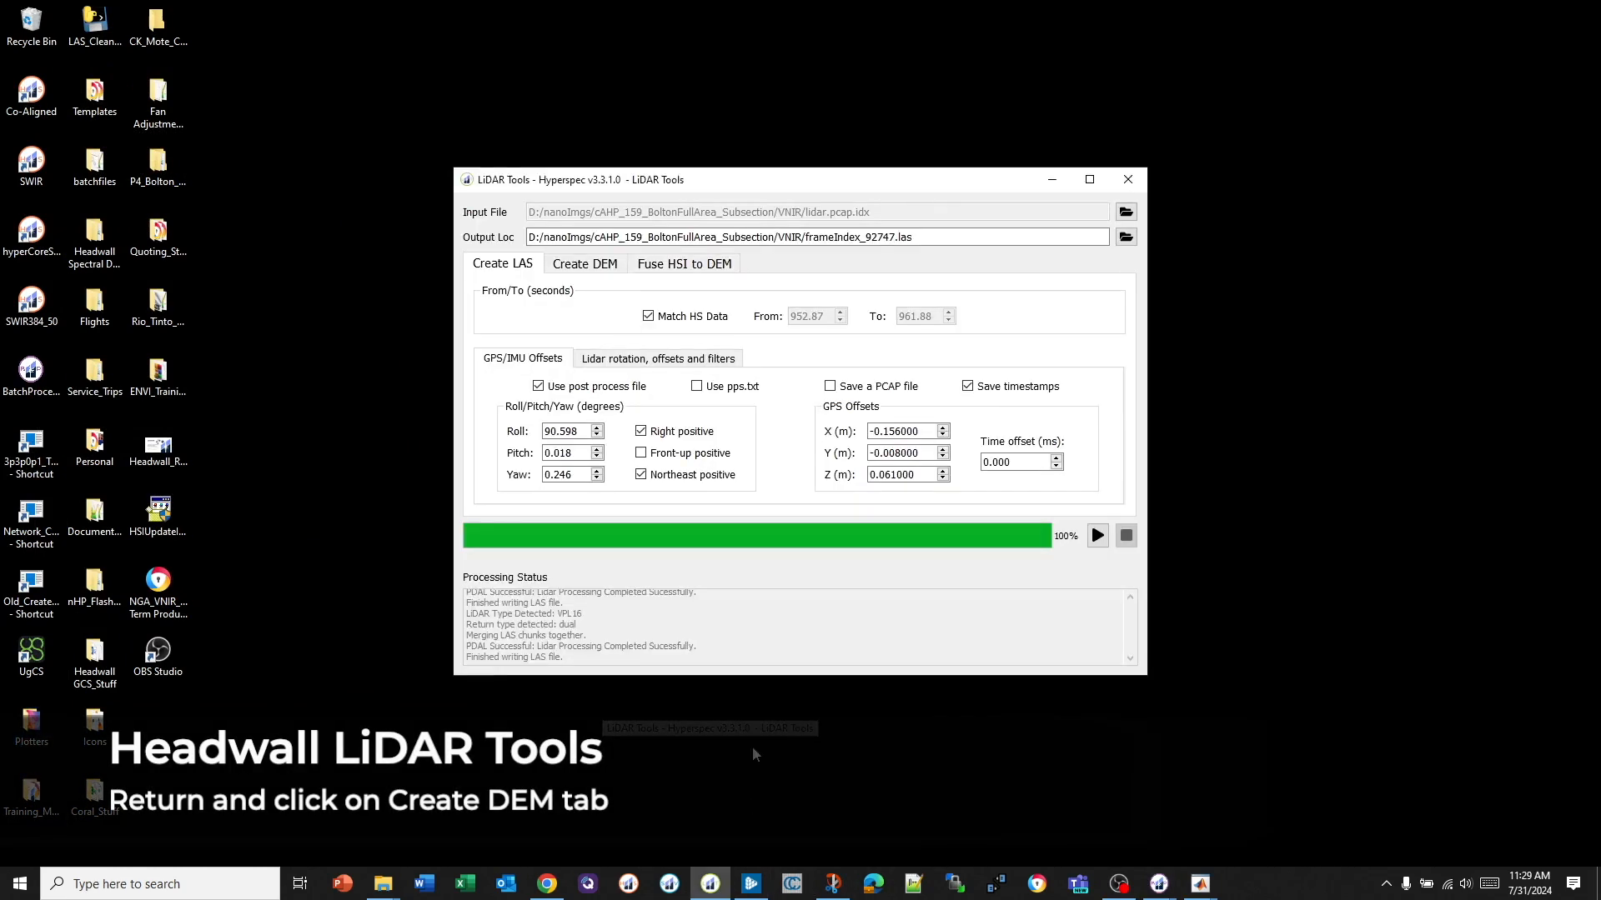
- Set up DEM creation with cAHP_159_CleanCloud.las from the VNIR folder as the input file
left_click(582, 266)
left_click(1126, 212)
left_click(842, 327)
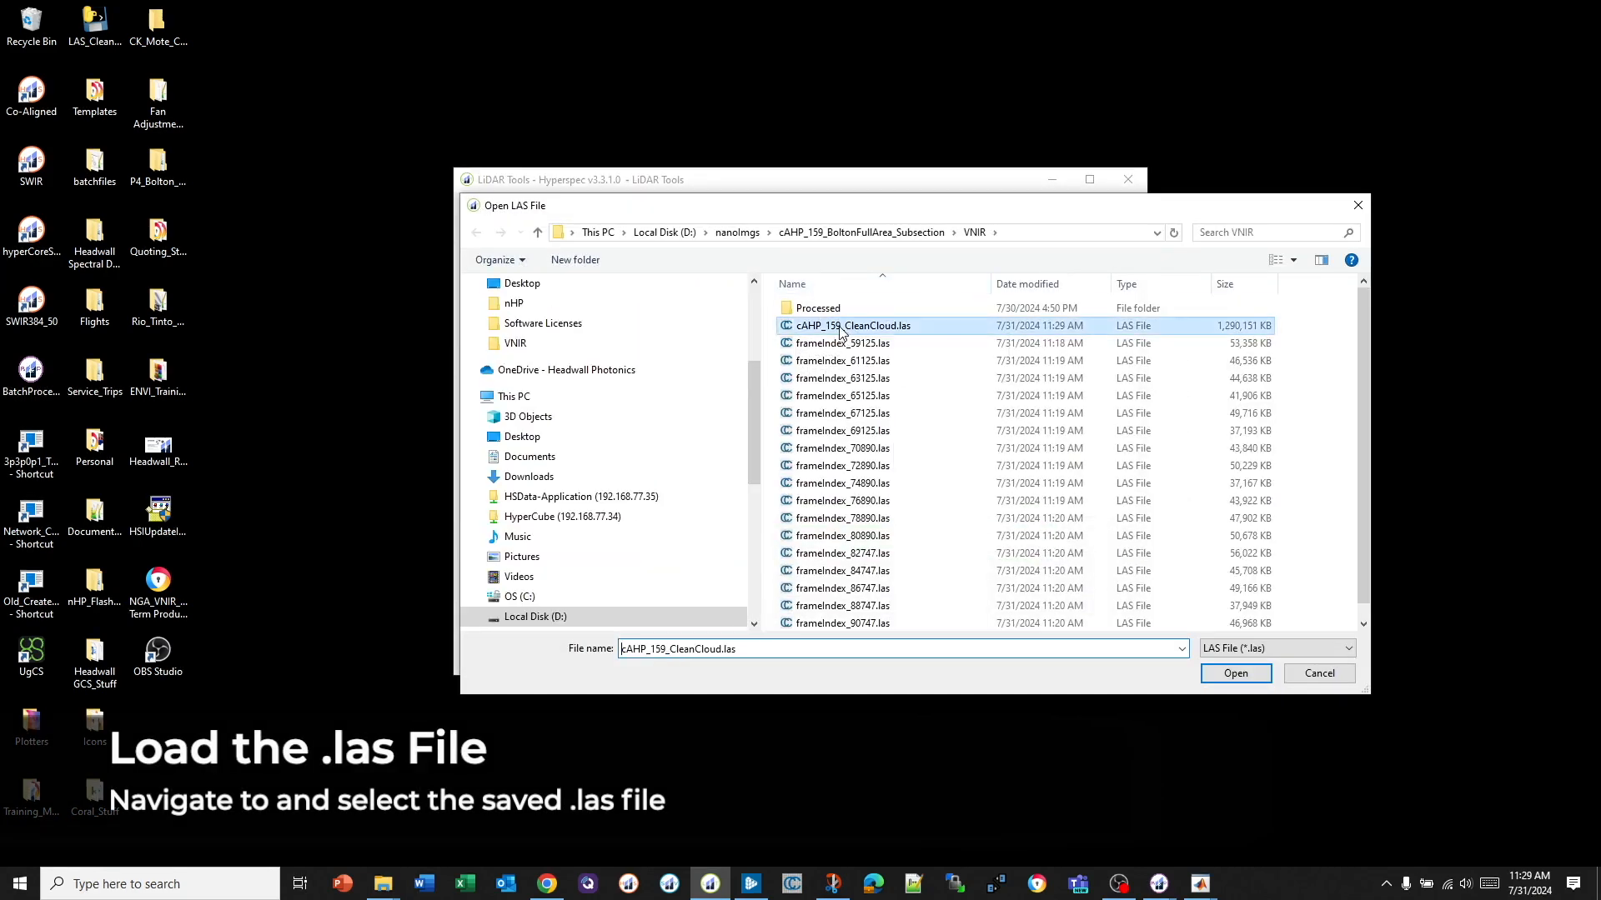
left_click(1227, 675)
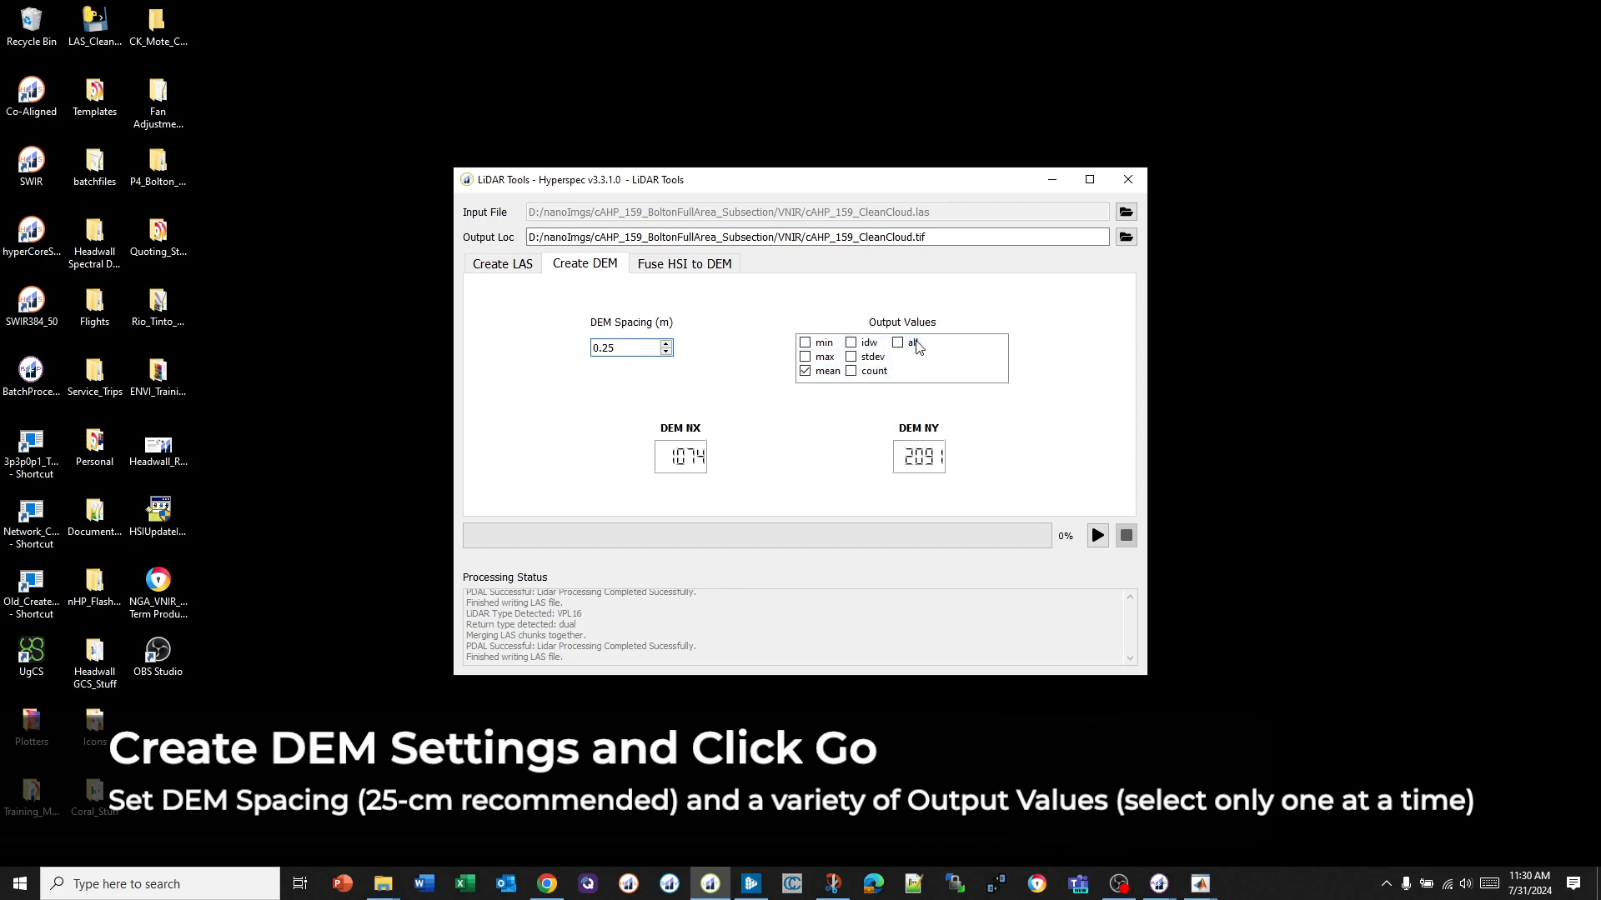
- Name the output cAHP_159_CleanCloud_25cm_Mean_DEM.tif and create the DEM with 0.25 m spacing and mean output values
mouse_move(915, 348)
mouse_move(906, 379)
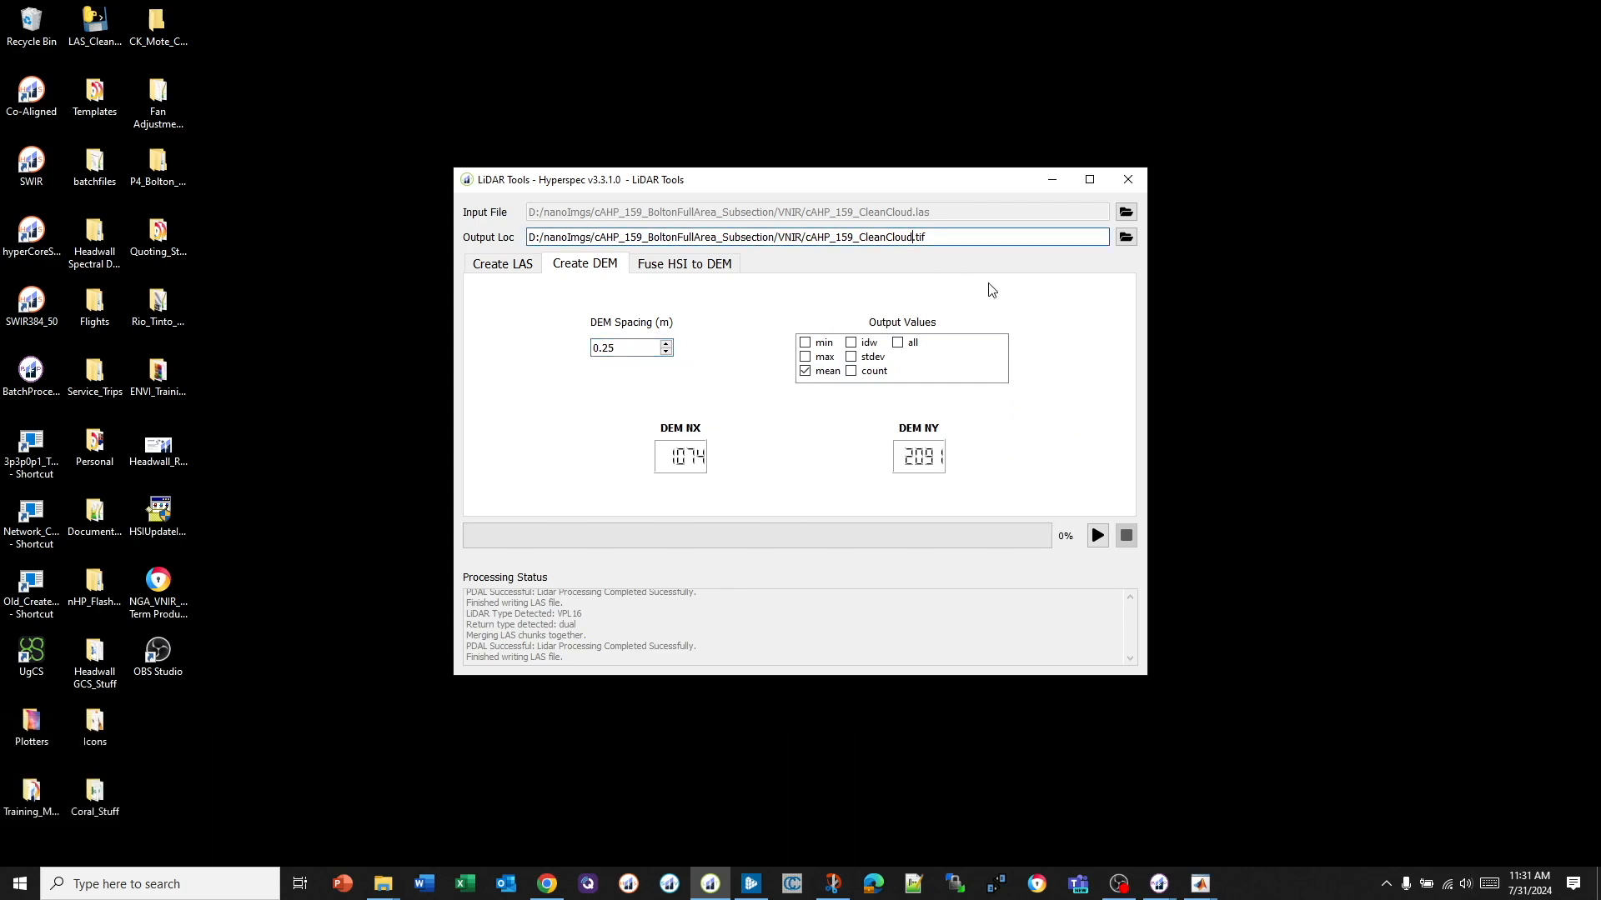
type("_25cm_Mean_DEM")
left_click(1097, 543)
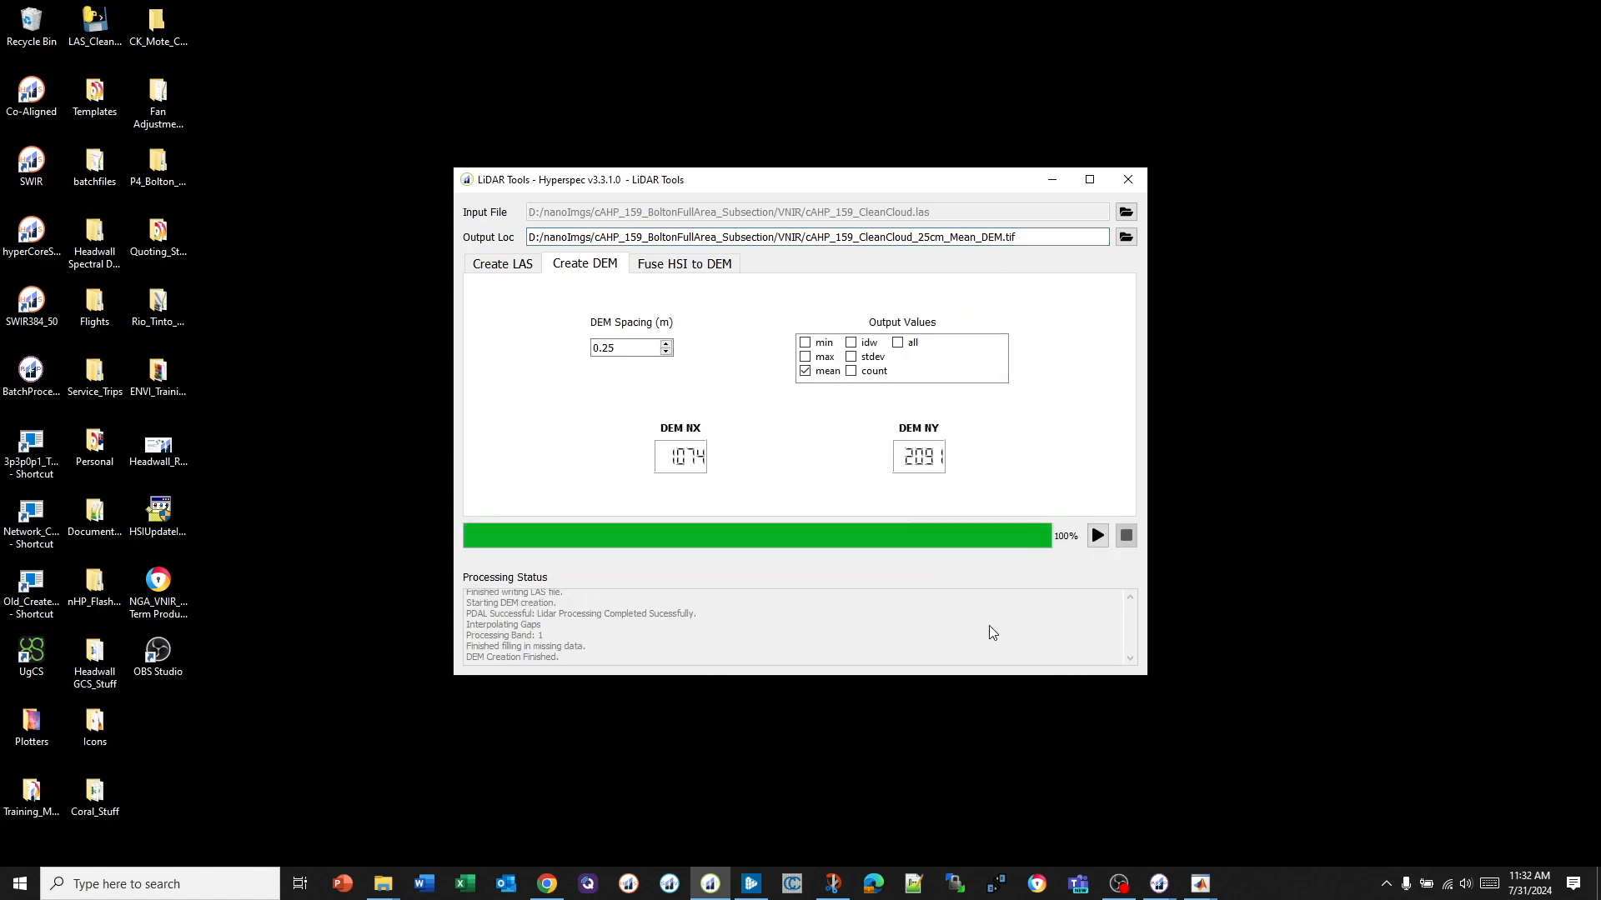
- Switch to the VNIR folder in File Explorer, locate the clean cloud and DEM files, and widen the name column to read full names
left_click(383, 883)
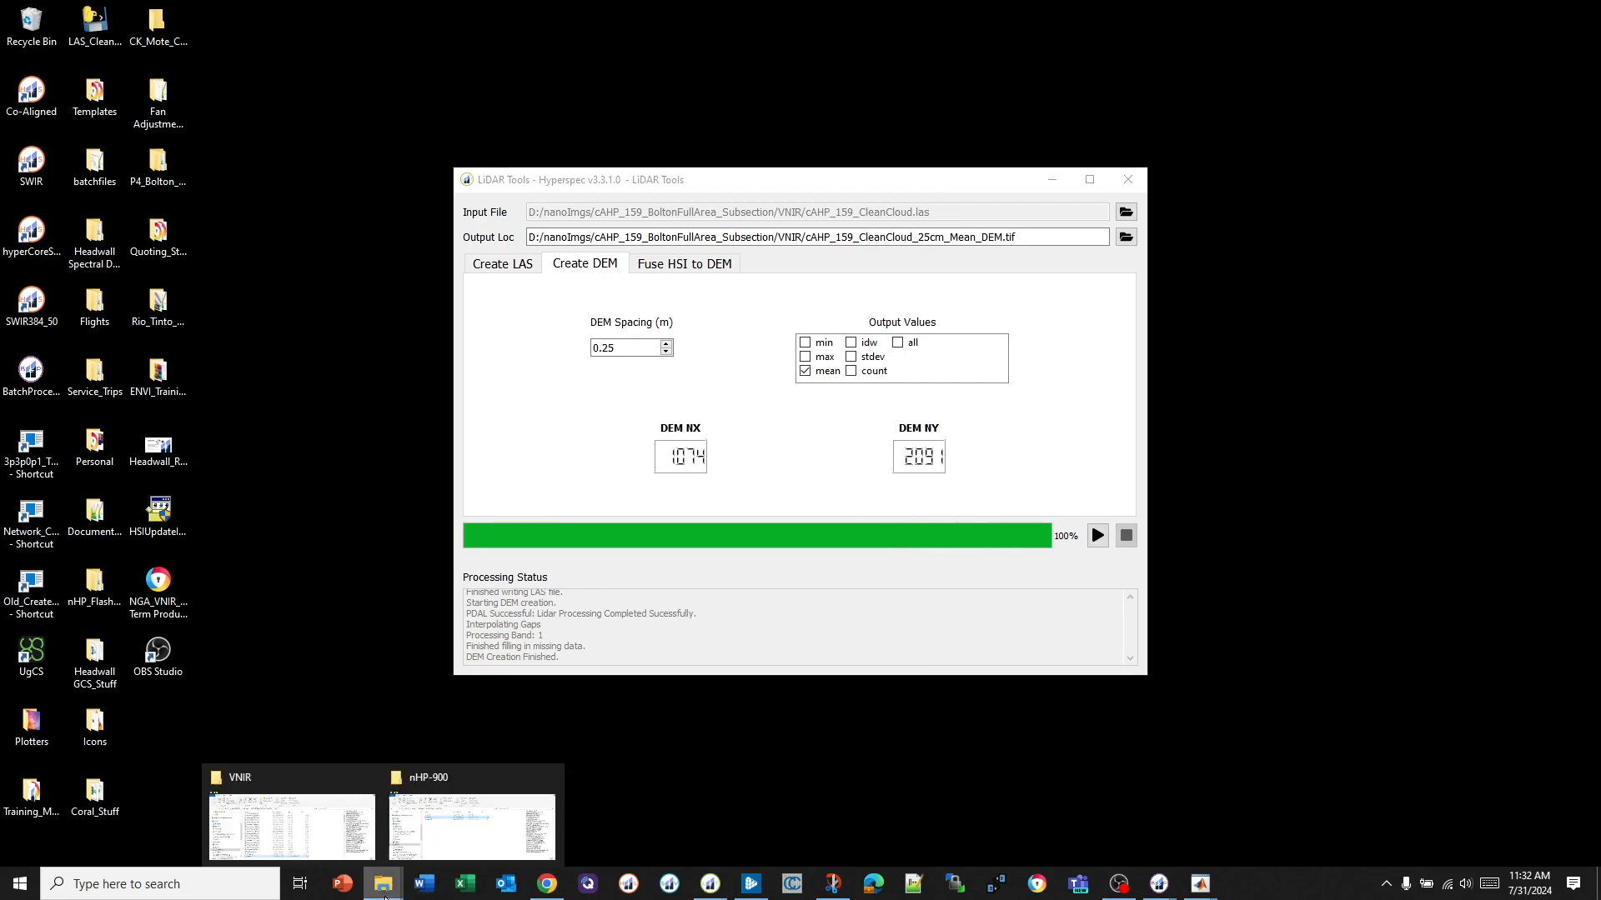
left_click(328, 817)
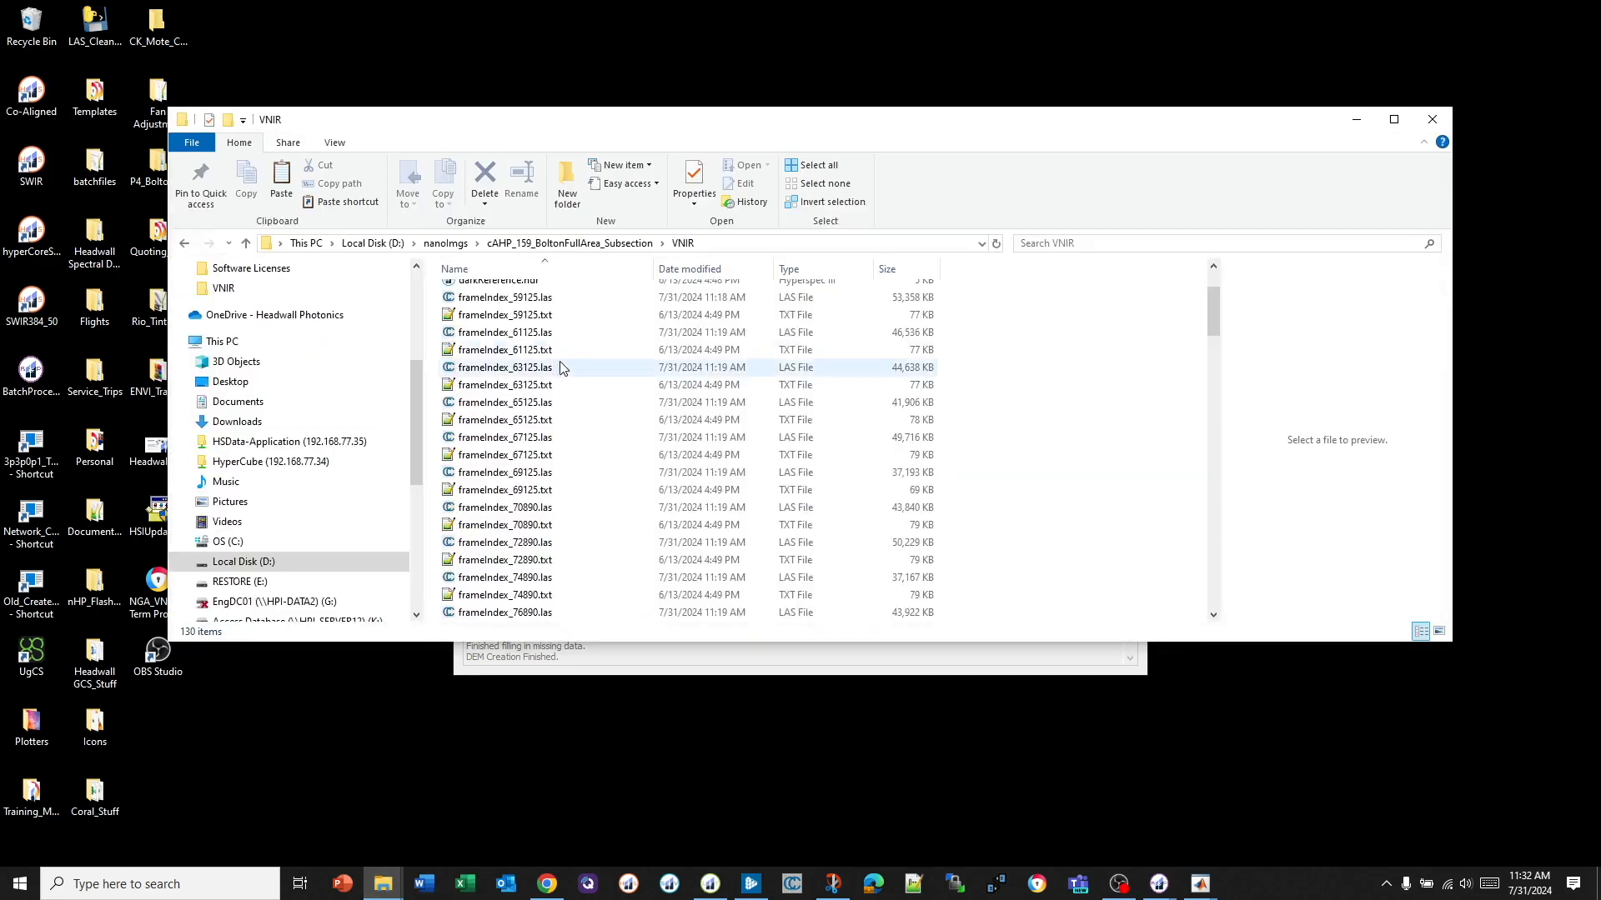
scroll(557, 366, "up", 5)
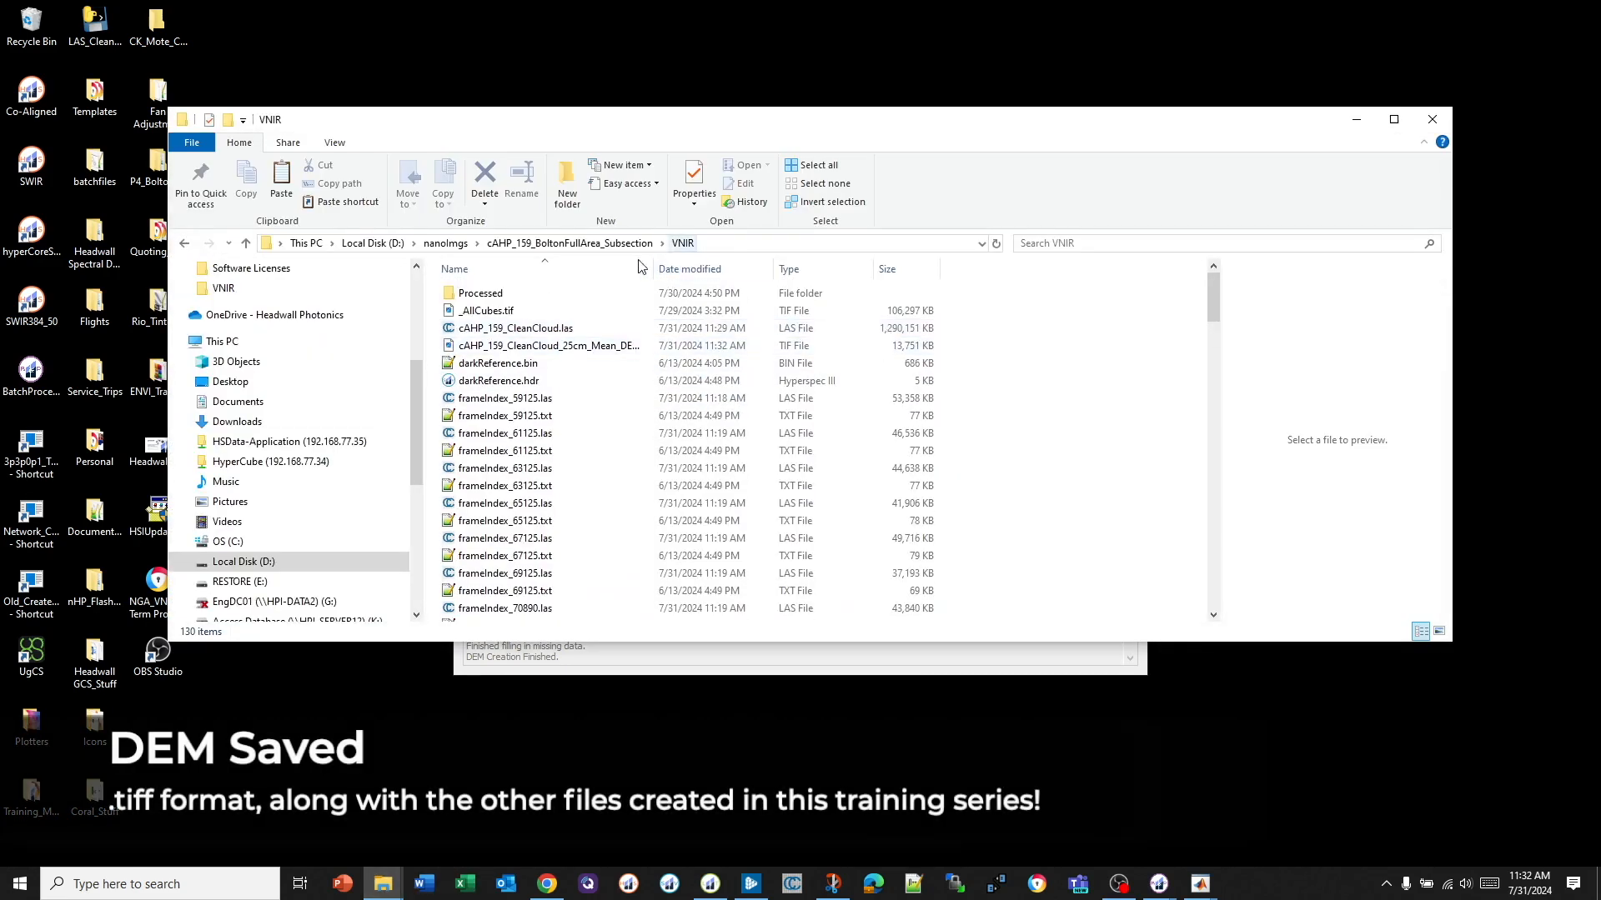
left_click(504, 330)
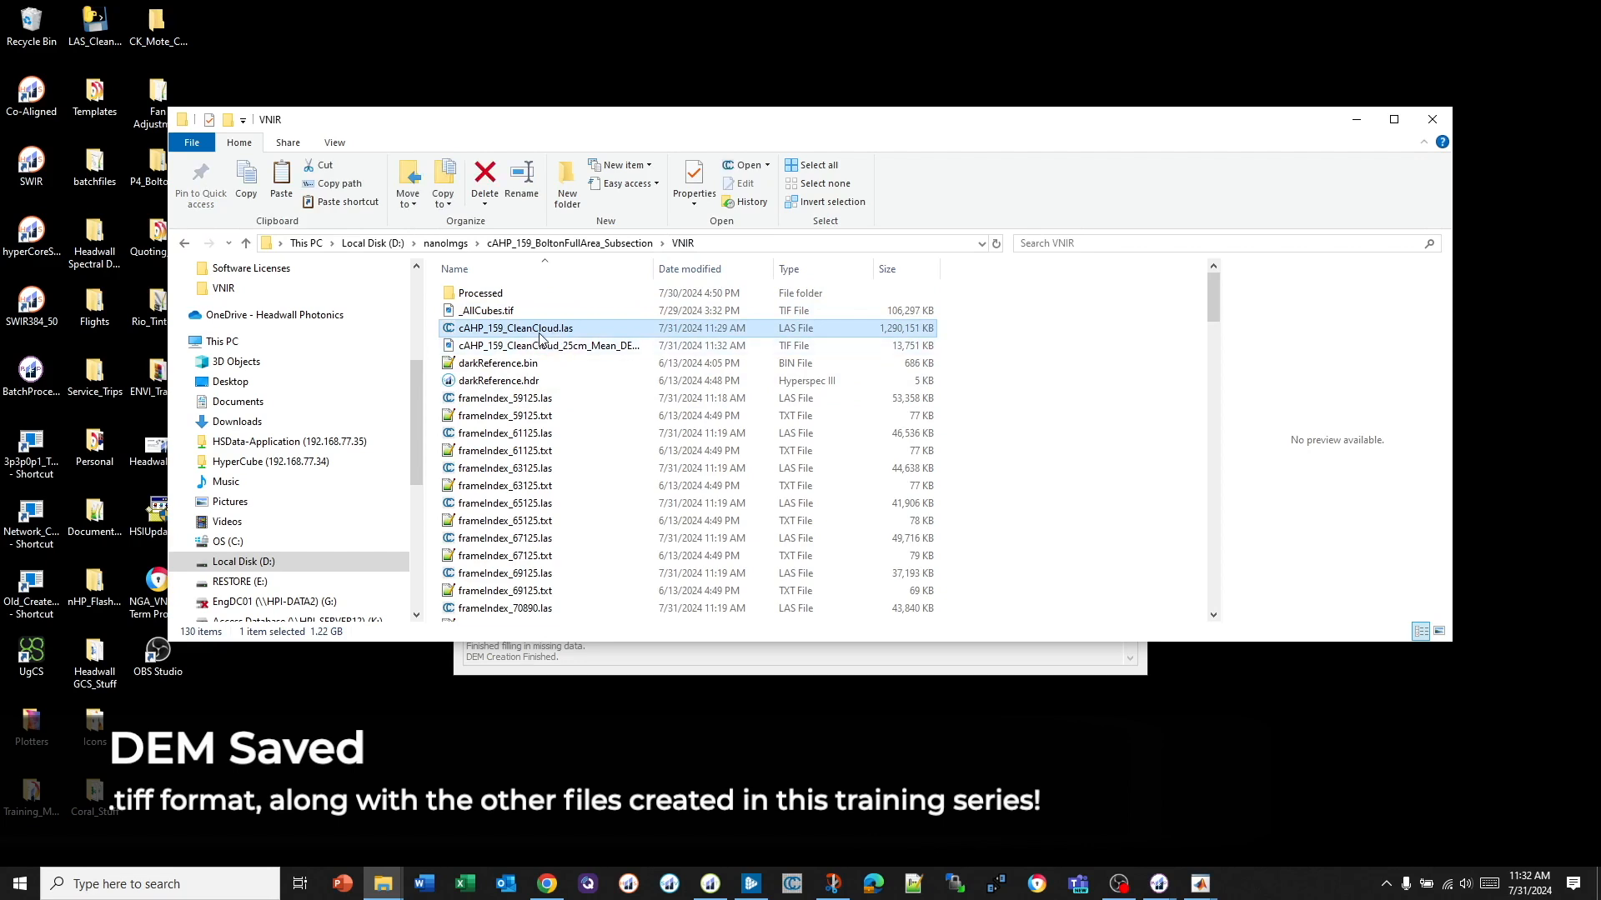
left_click(586, 346)
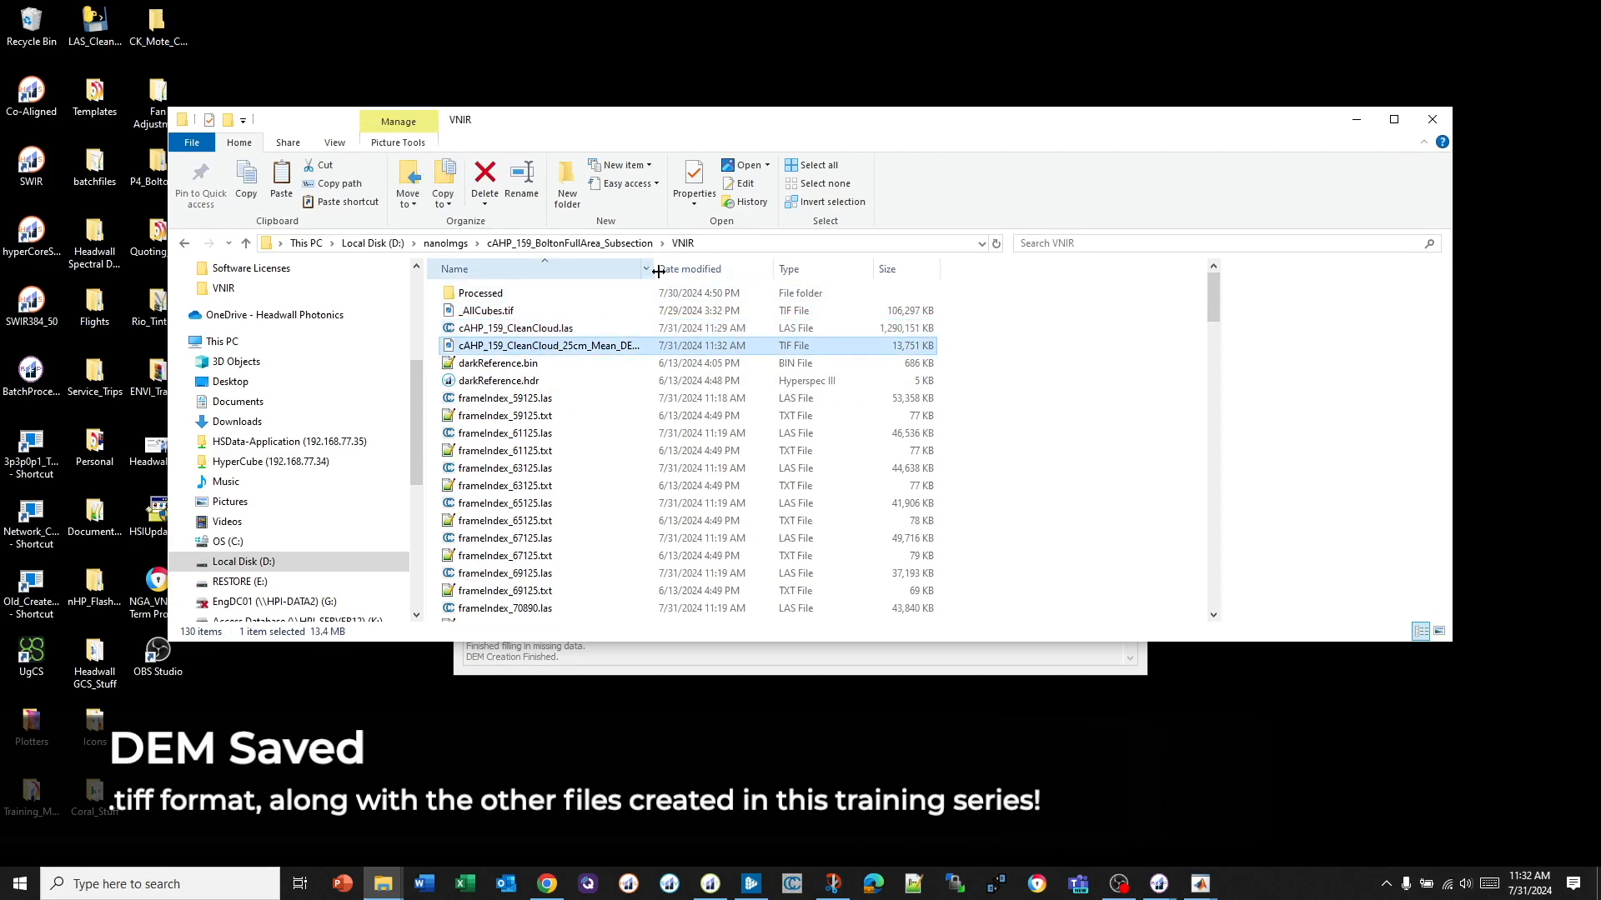
left_click_drag(655, 268, 834, 268)
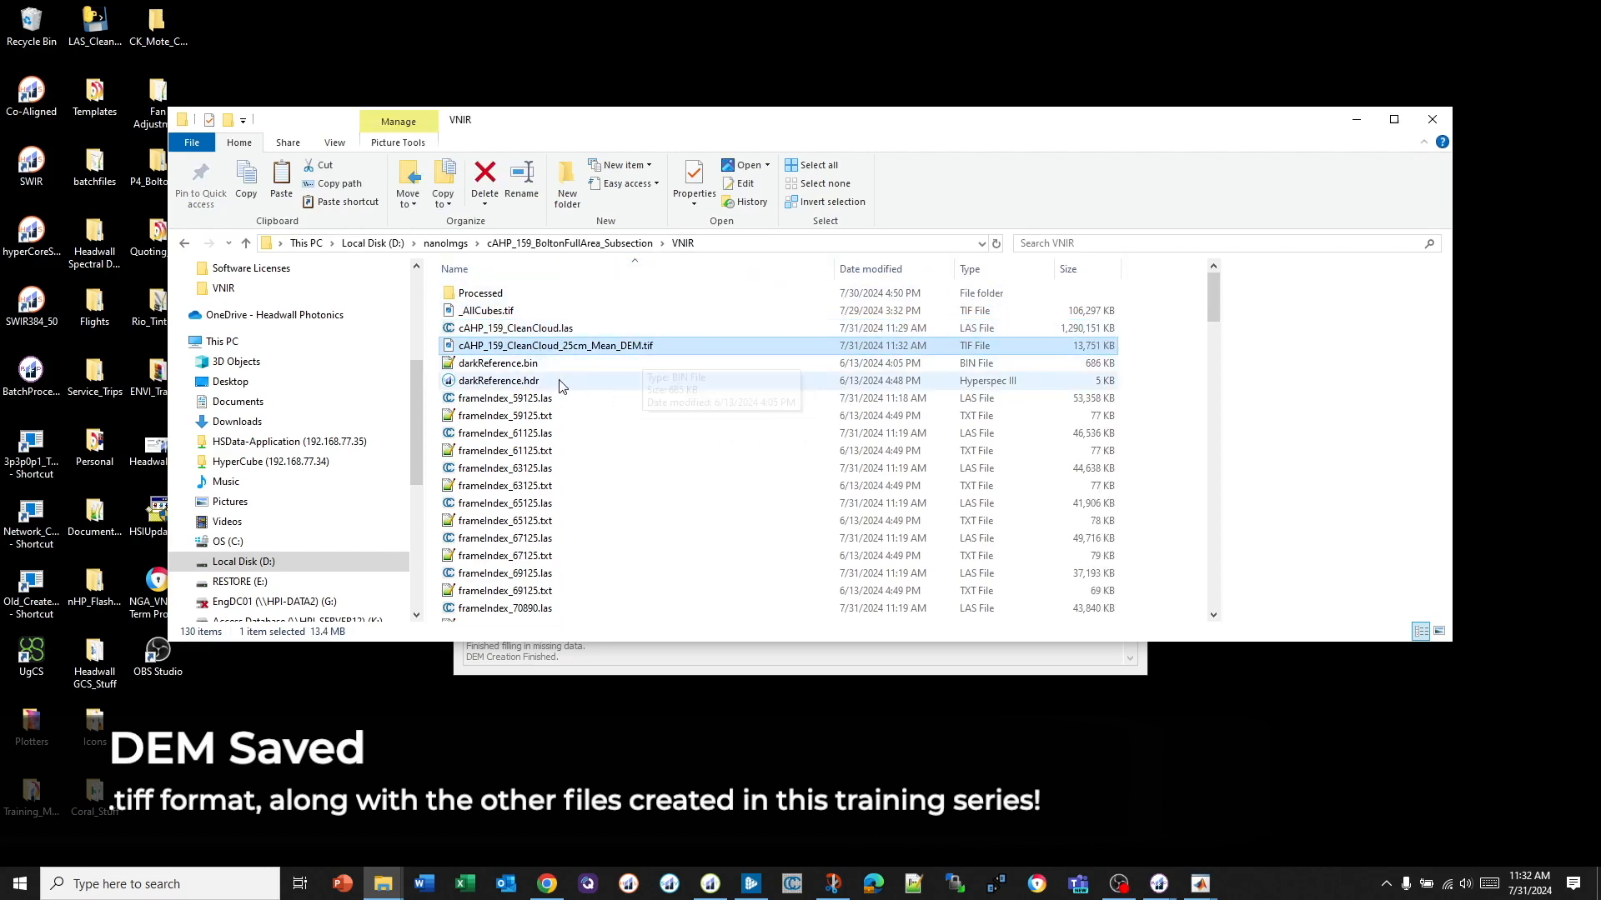
- Look through the frameIndex LAS, raw_rd_rf and SBET export files in the VNIR folder, and minimize the folder window
left_click(511, 398)
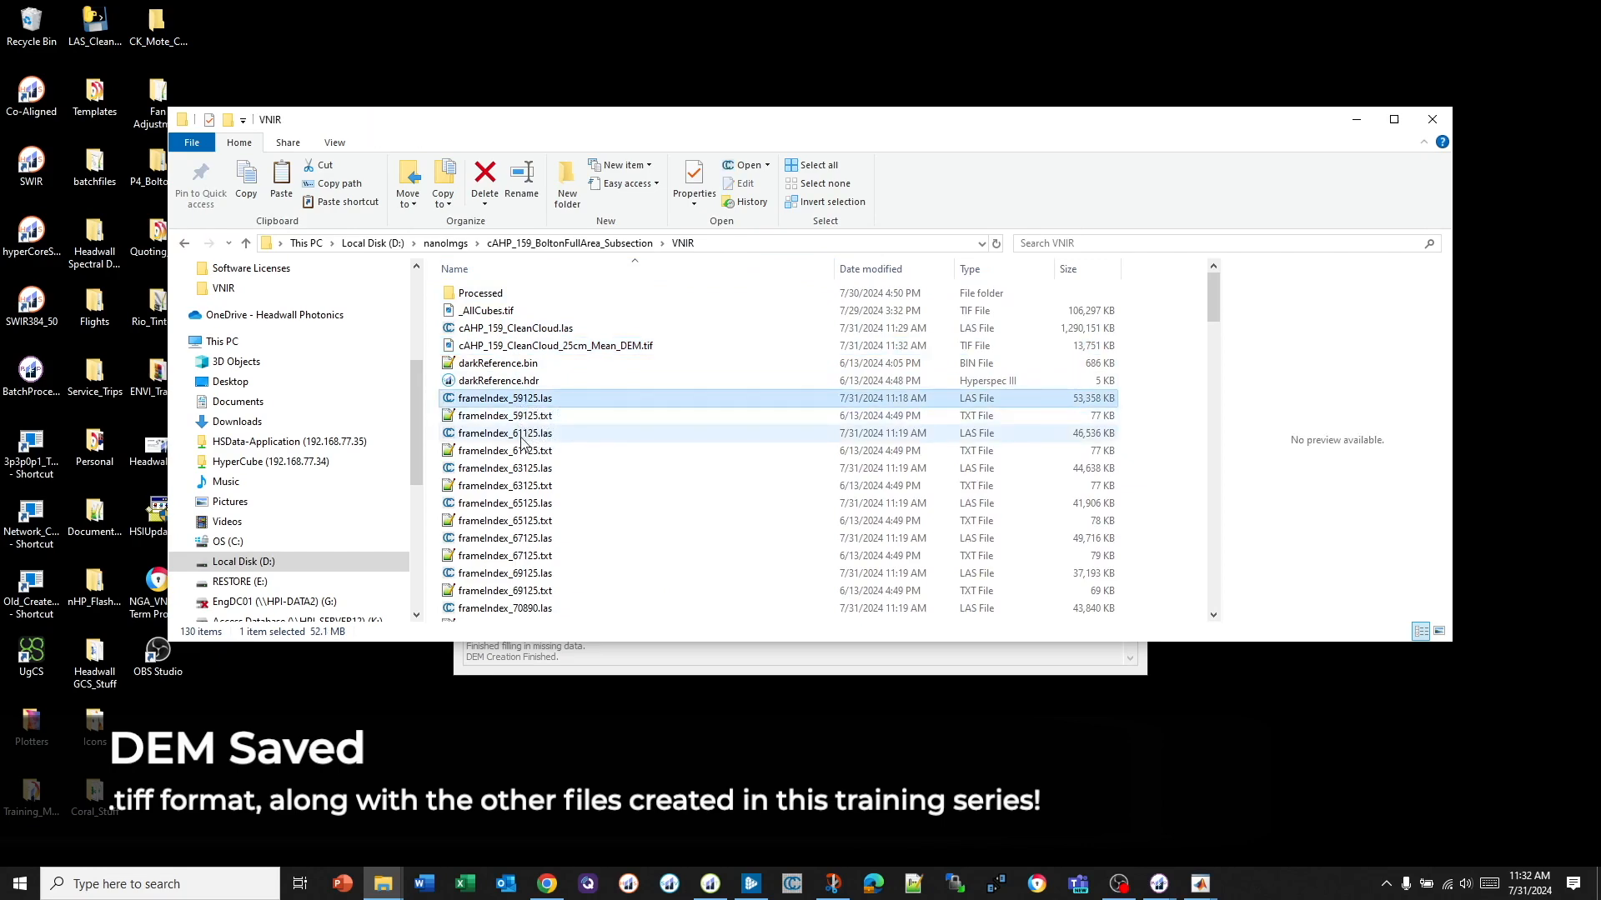
left_click(523, 450)
left_click(527, 434)
scroll(523, 433, "down", 12)
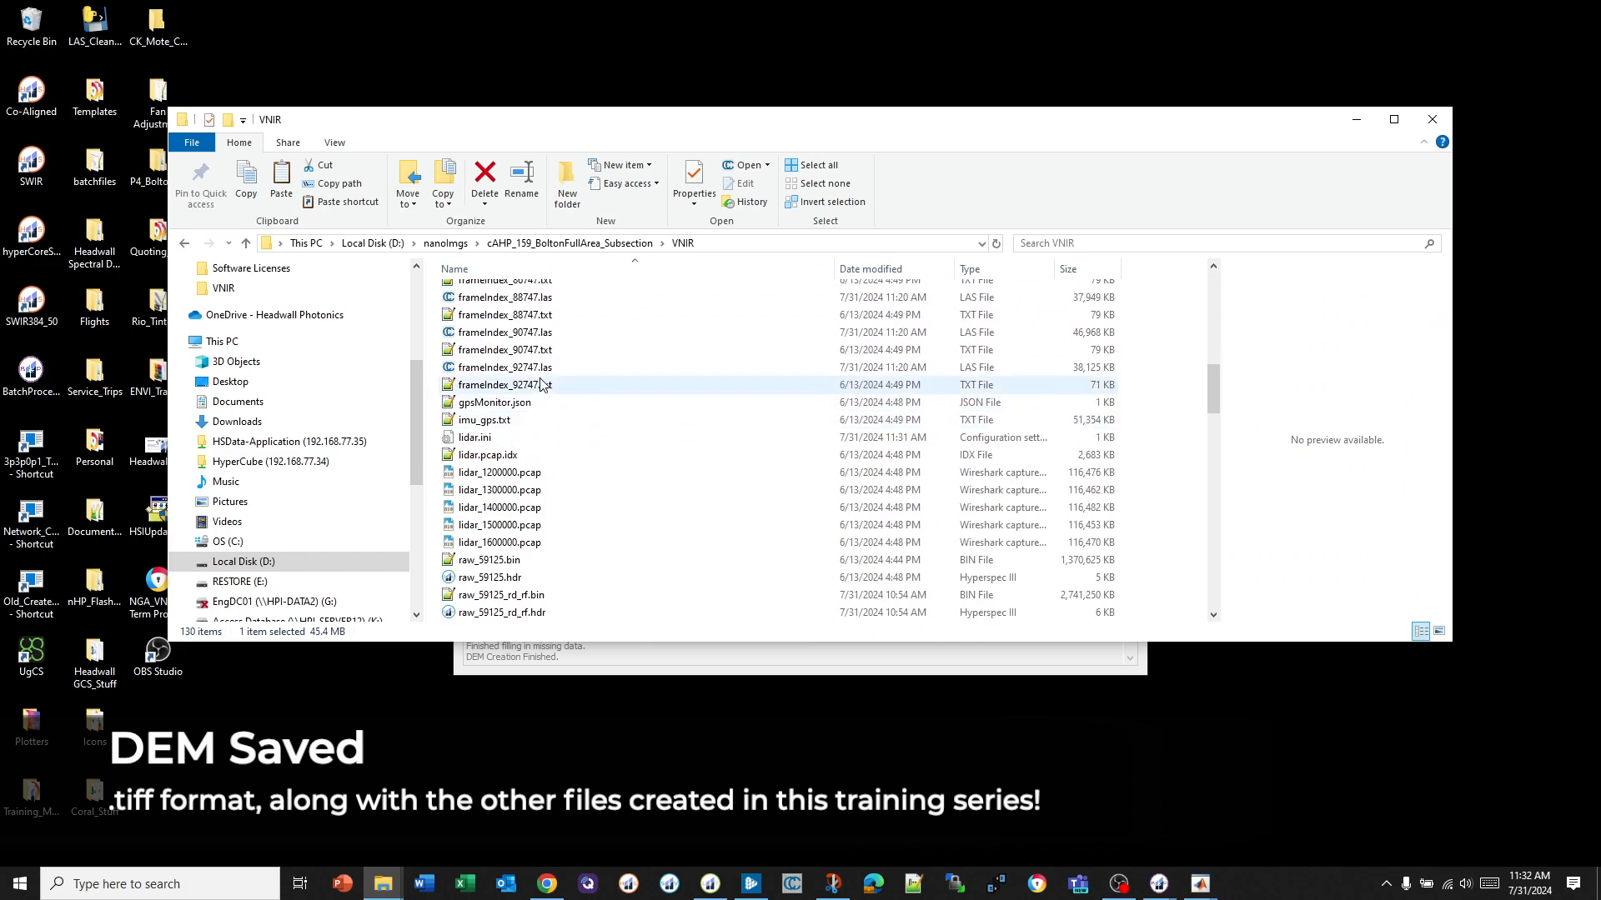
scroll(551, 392, "down", 3)
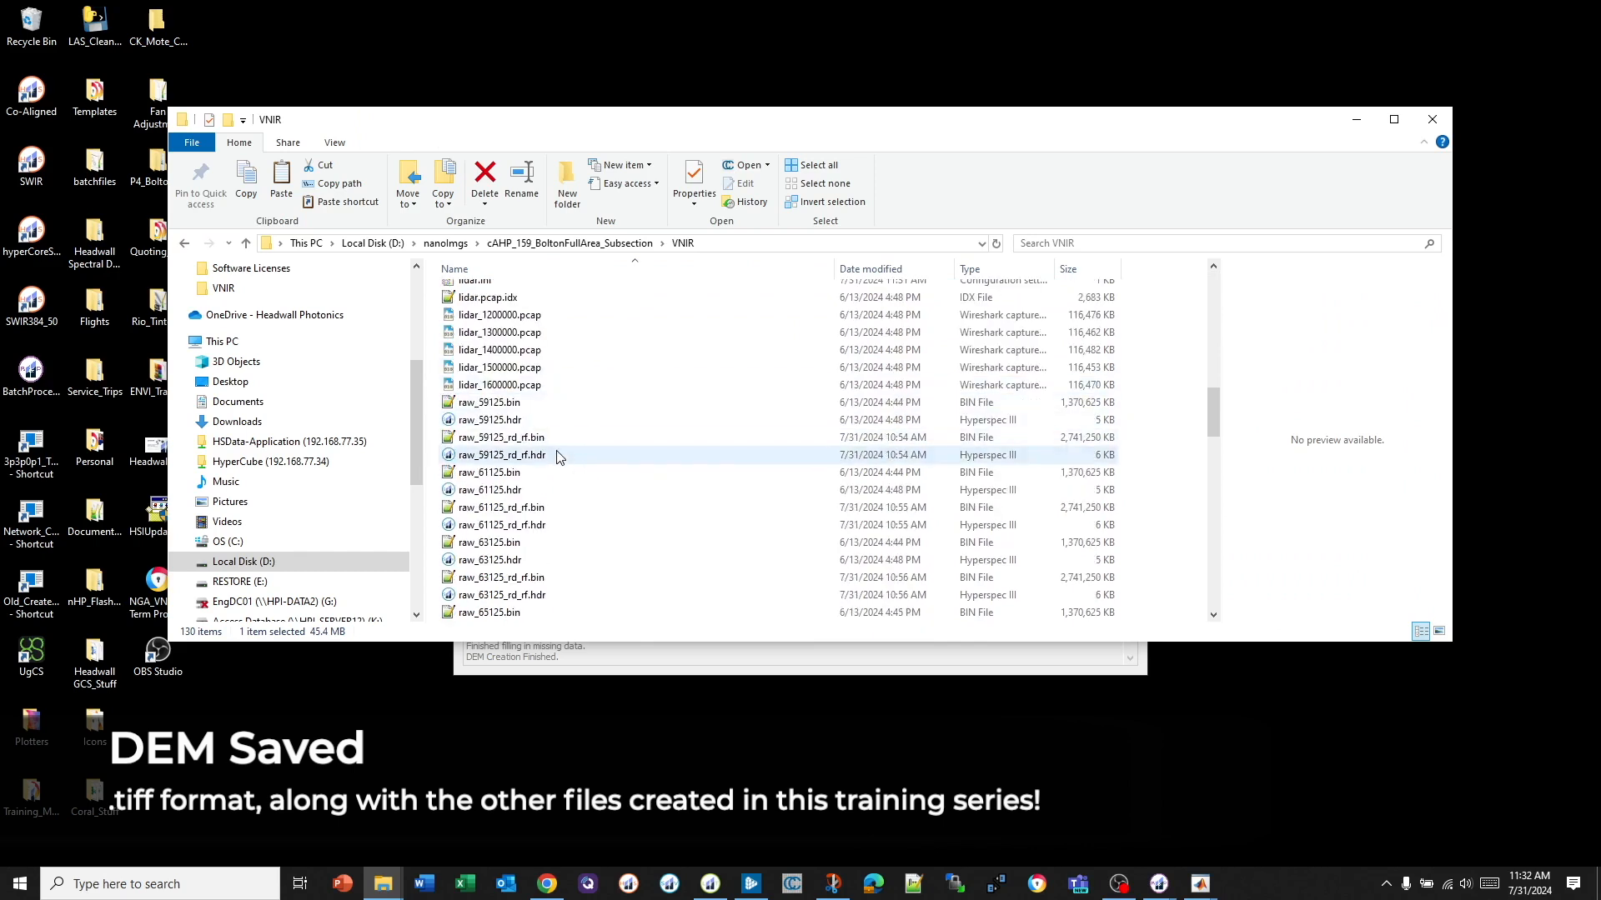
left_click(557, 455)
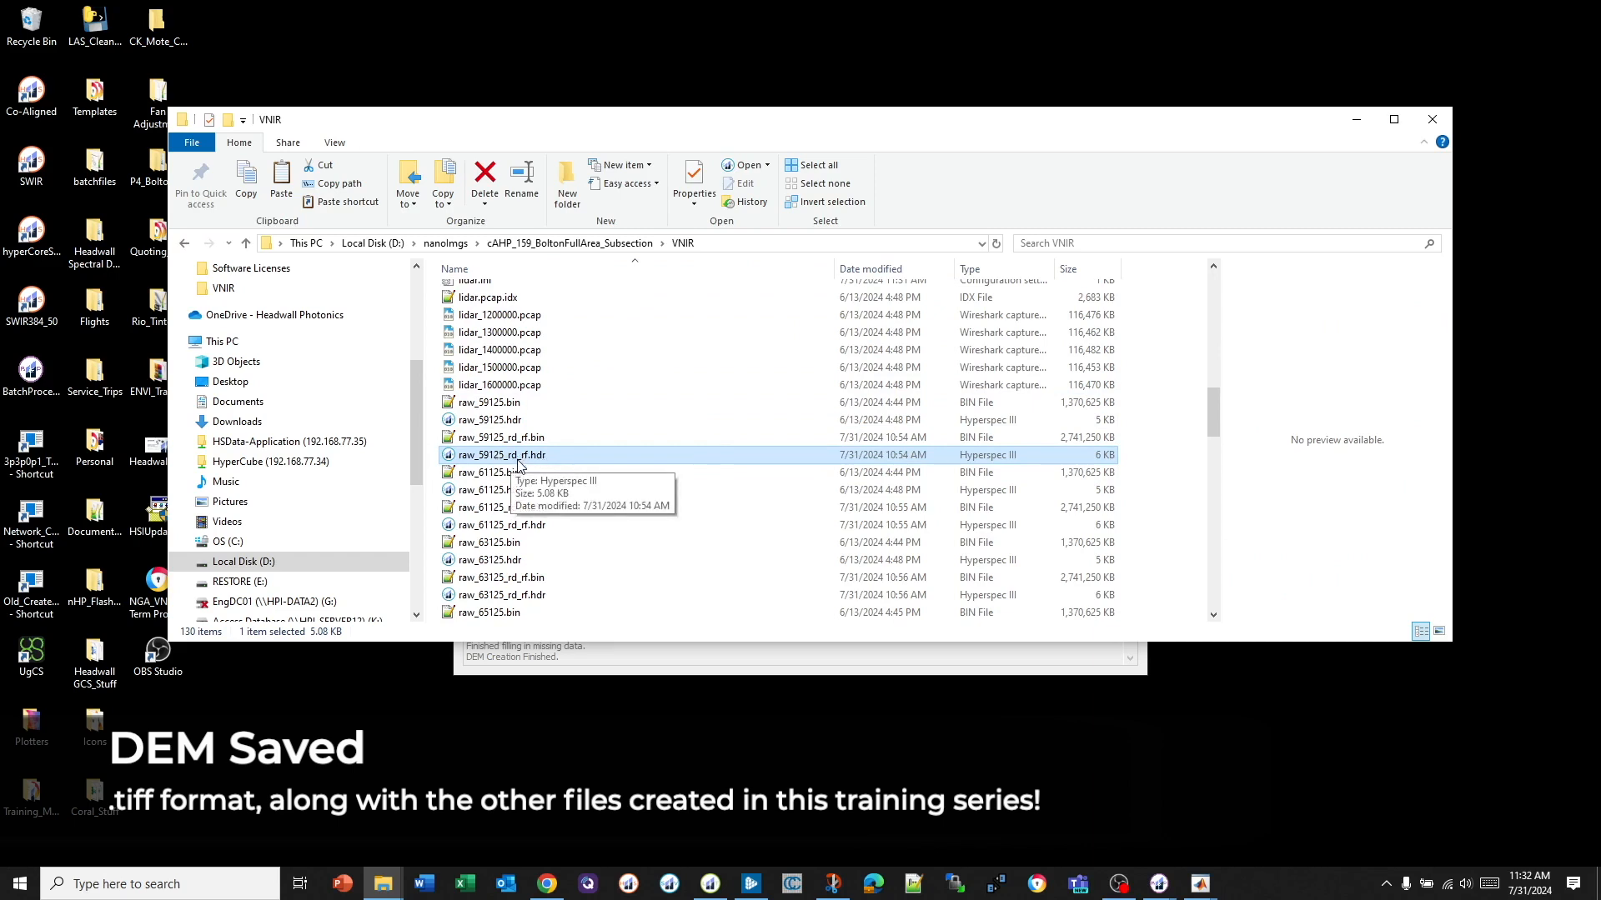
scroll(522, 434, "down", 2)
scroll(522, 421, "down", 18)
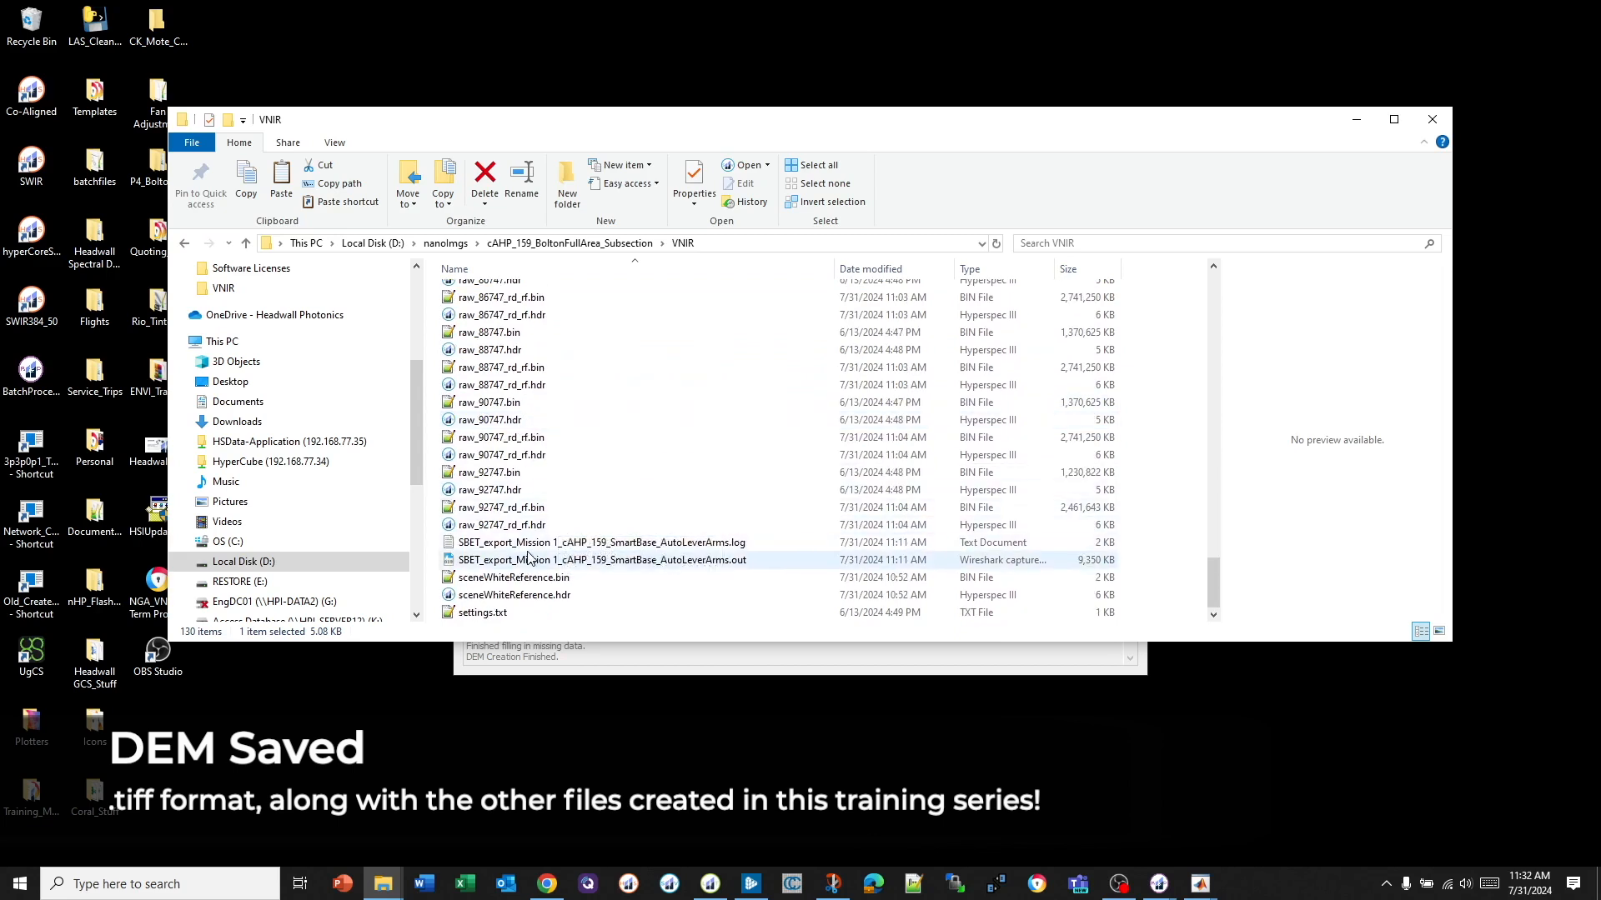
left_click(1354, 122)
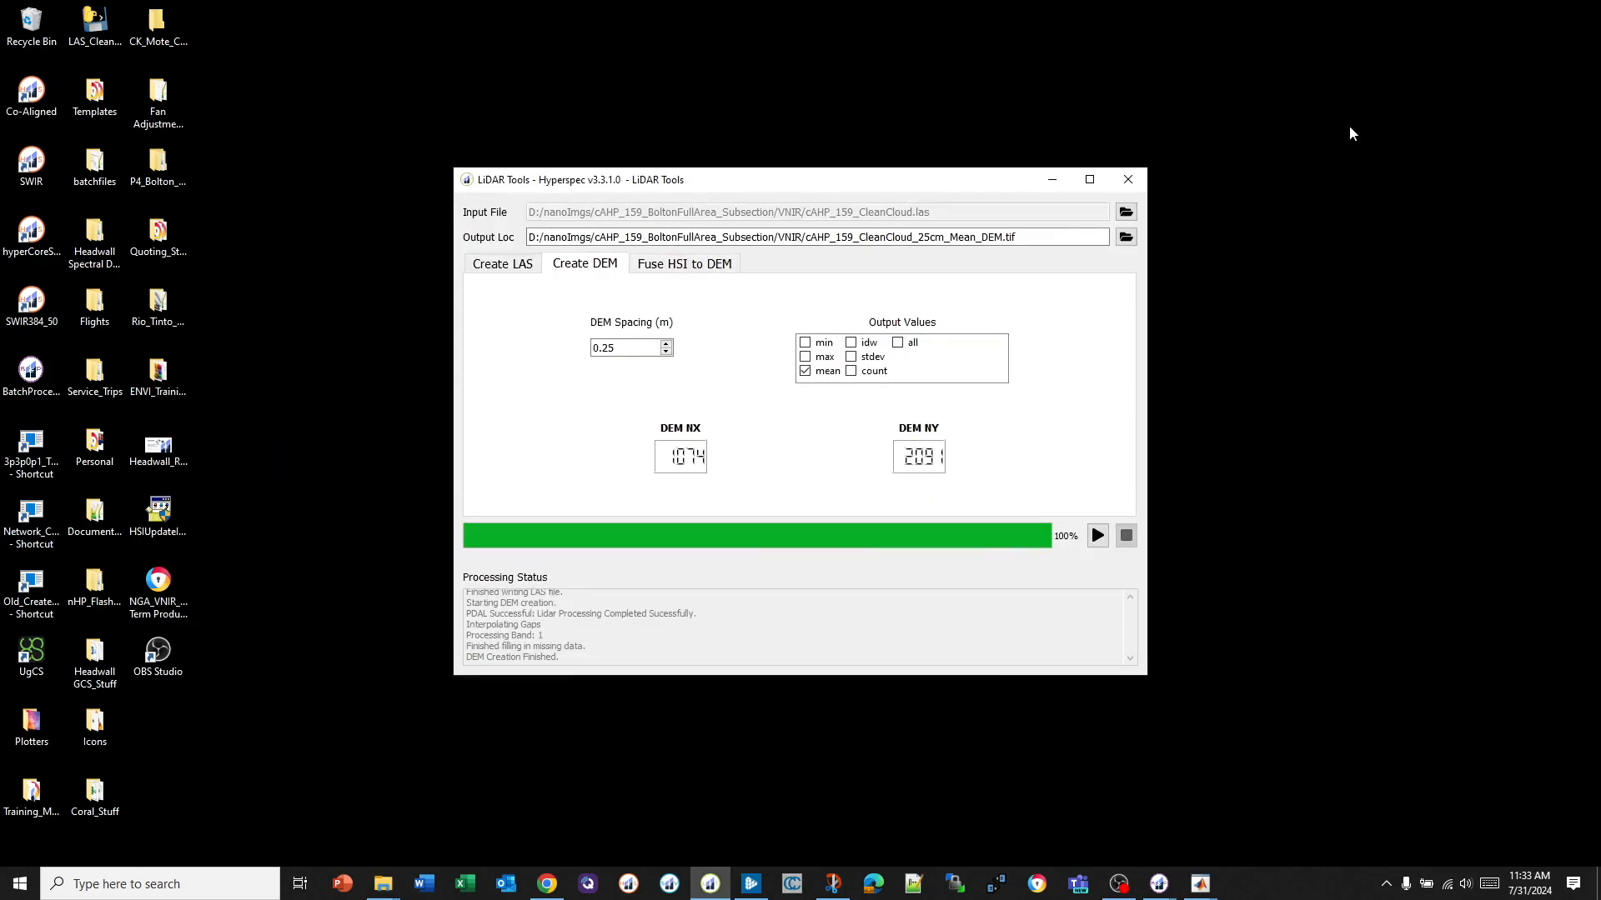